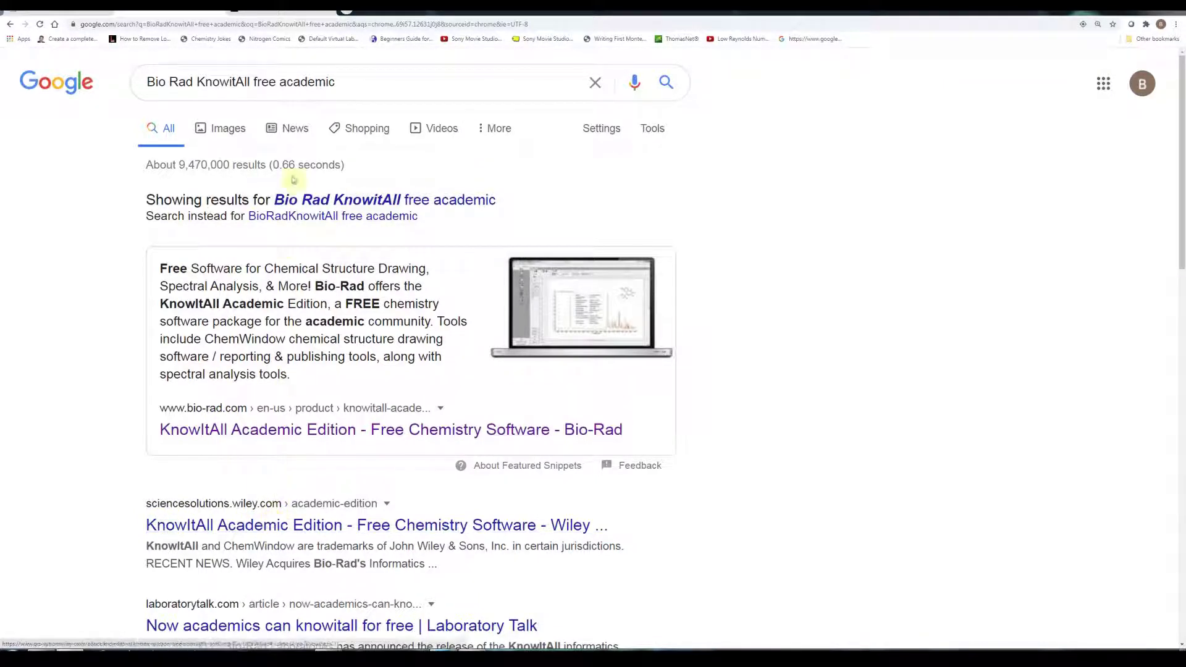
Switch to the tab showing Wiley's KnowItAll Academic Edition – Free Chemistry Software page
{"action": "left_click", "coordinate": [292, 10]}
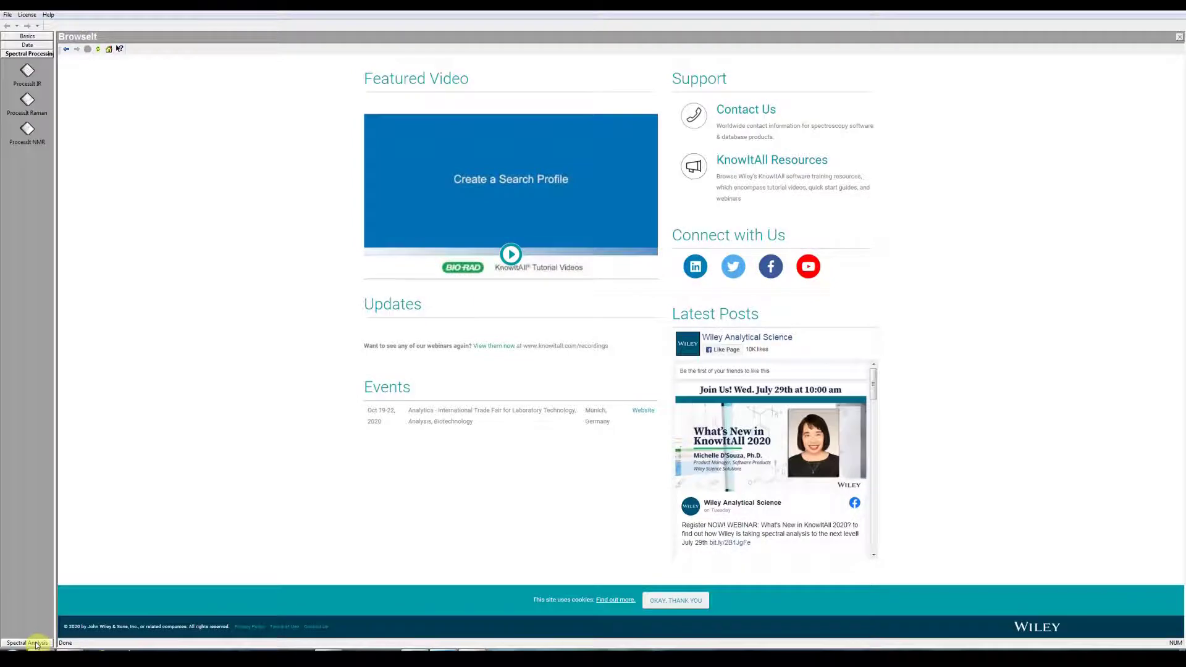
Browse the Spectral Analysis and Basics application groups, then launch ChemWindow with a blank Structure1 canvas
{"action": "left_click", "coordinate": [27, 62]}
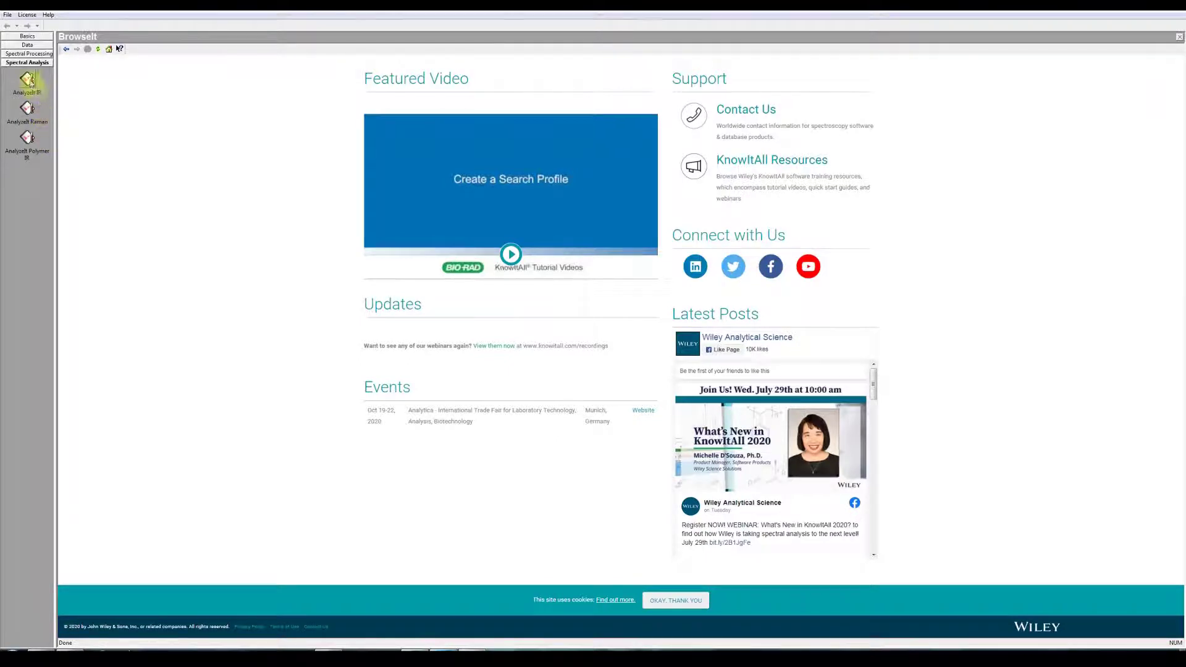
{"action": "left_click", "coordinate": [28, 36]}
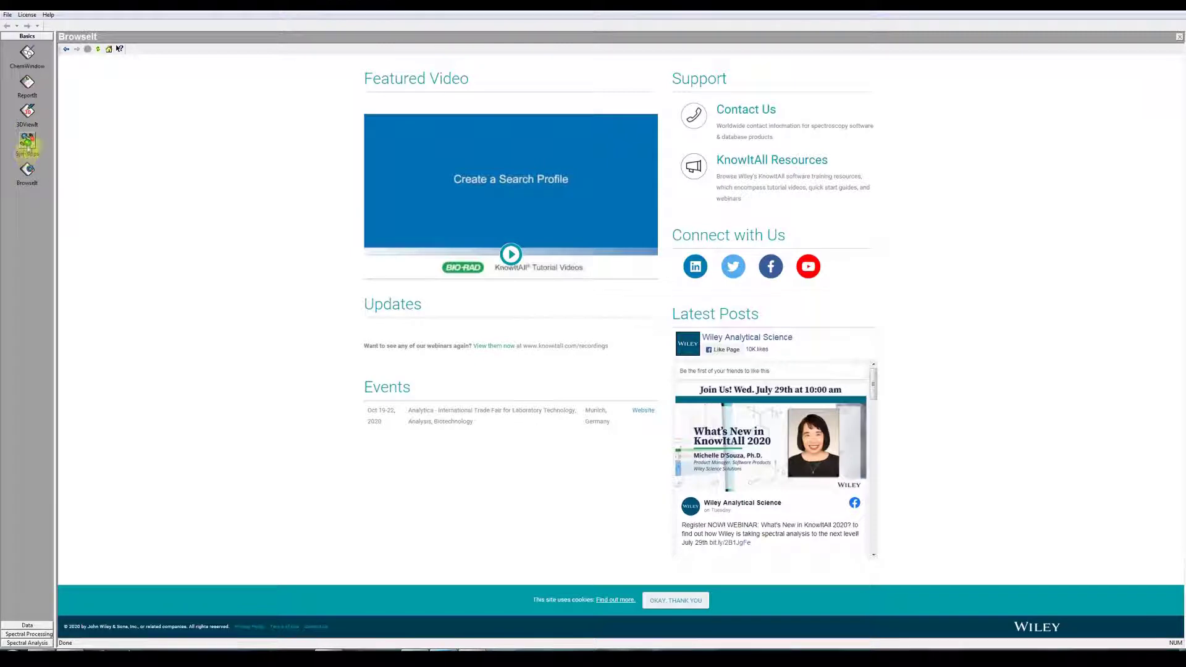
{"action": "left_click", "coordinate": [28, 54]}
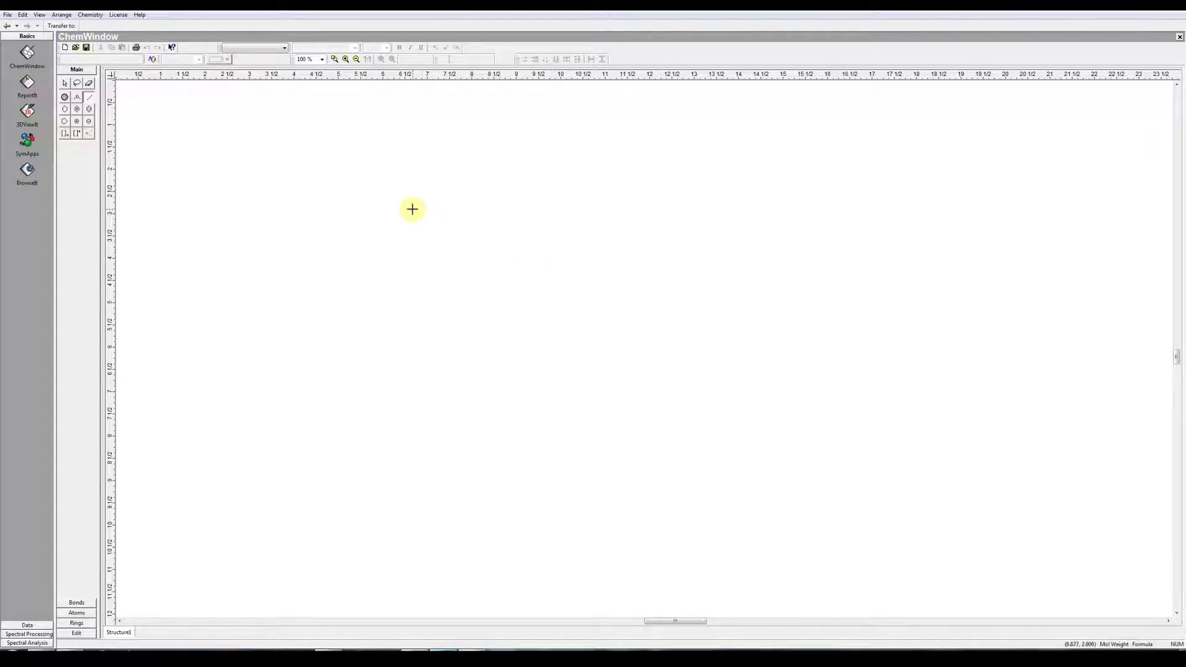
{"action": "left_click", "coordinate": [7, 15]}
{"action": "left_click", "coordinate": [28, 90]}
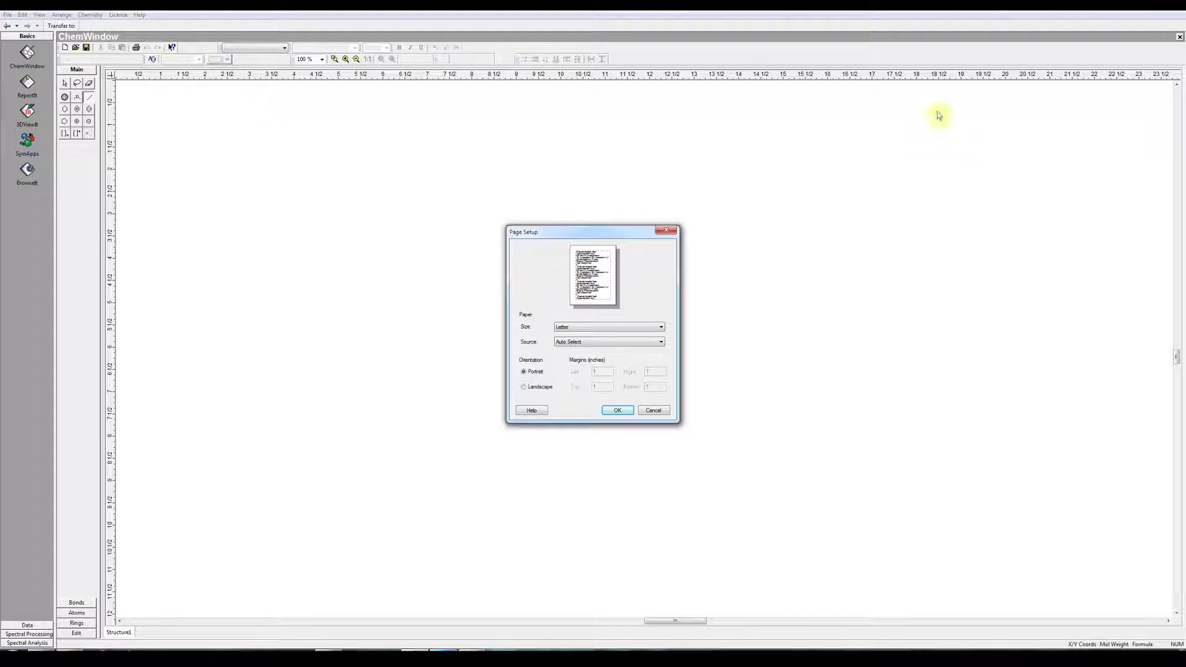
{"action": "left_click", "coordinate": [618, 411]}
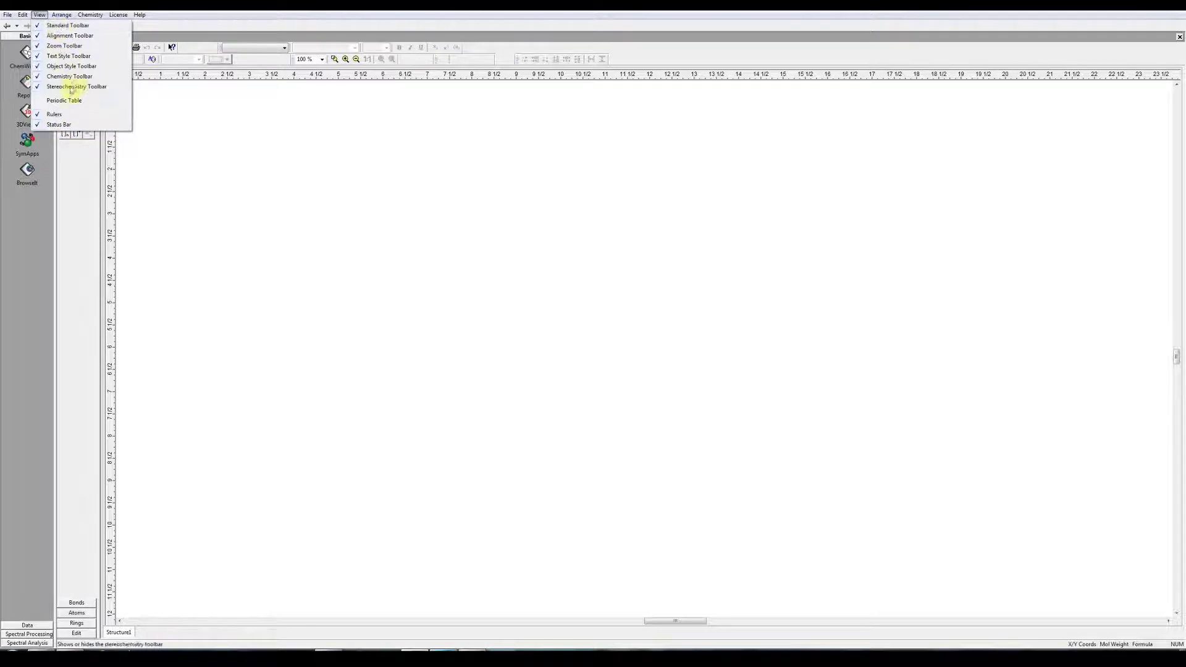
{"action": "left_click", "coordinate": [40, 102]}
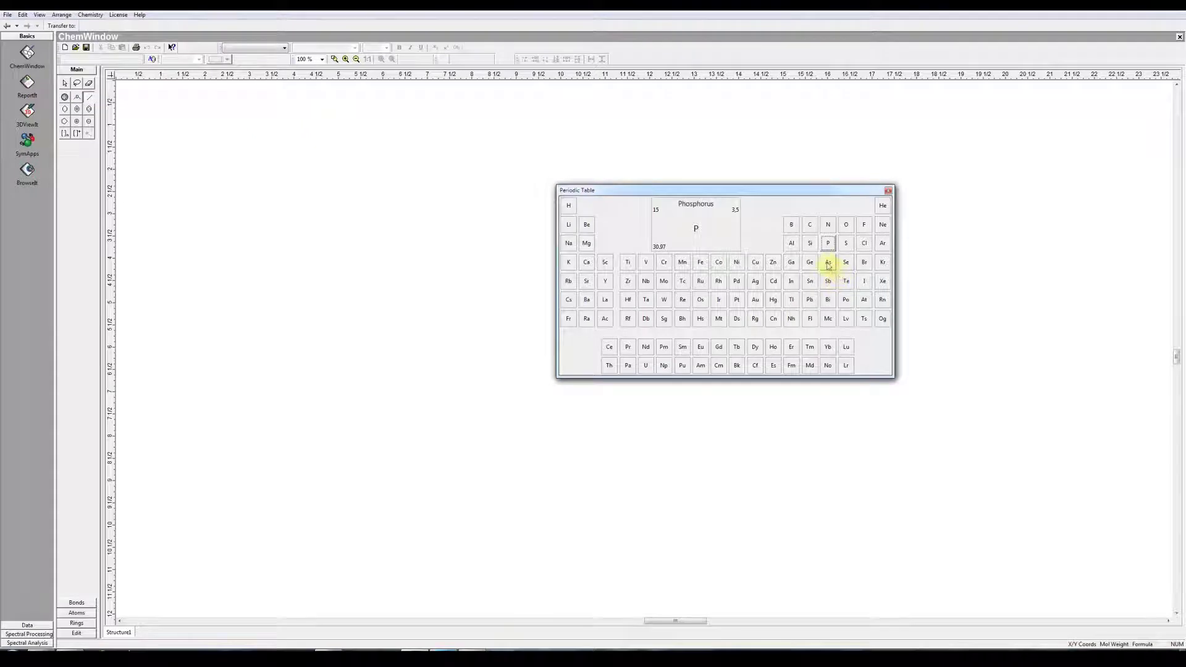
{"action": "left_click", "coordinate": [811, 247]}
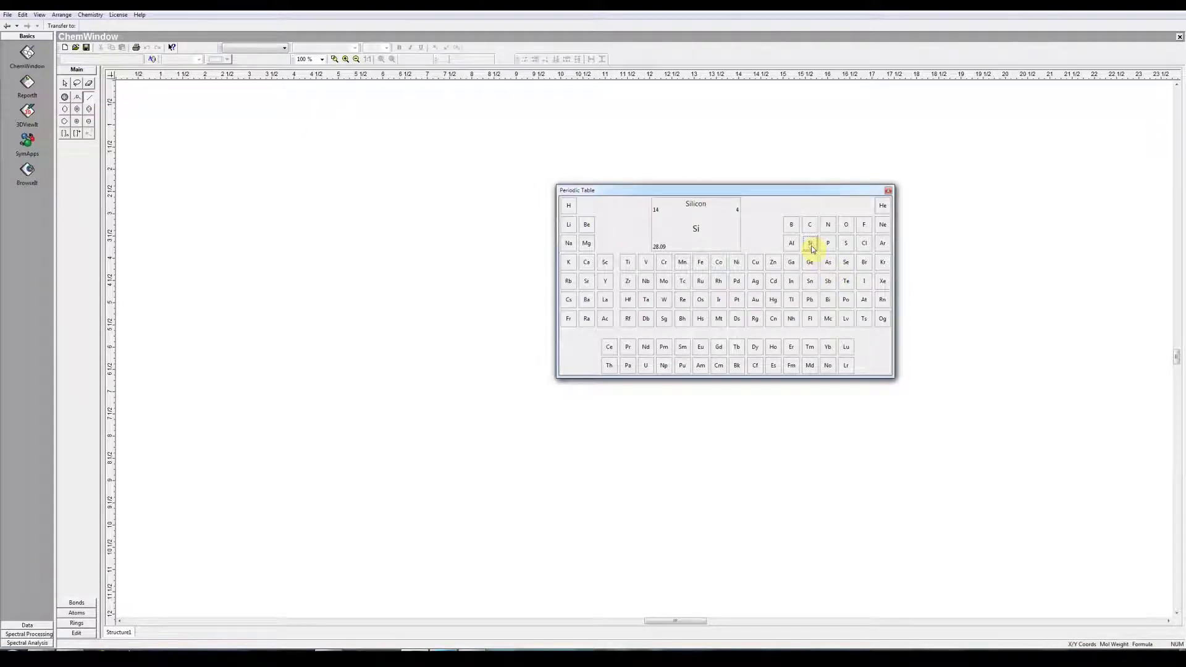
{"action": "left_click", "coordinate": [890, 192]}
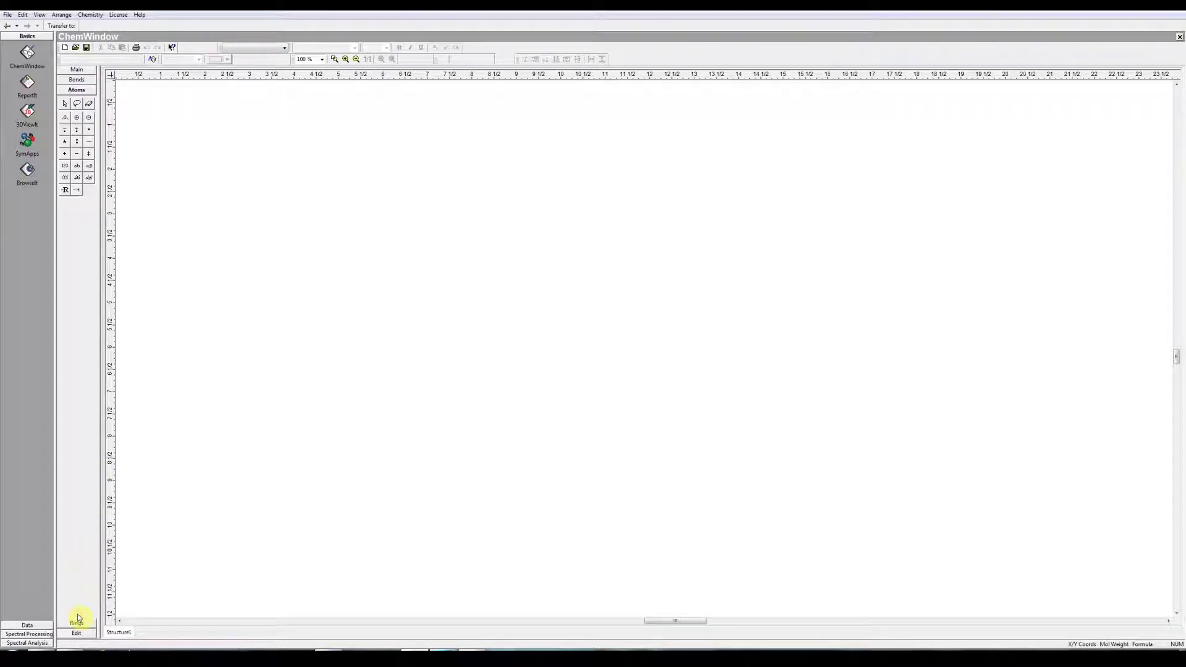
{"action": "left_click", "coordinate": [78, 621]}
{"action": "left_click", "coordinate": [84, 636]}
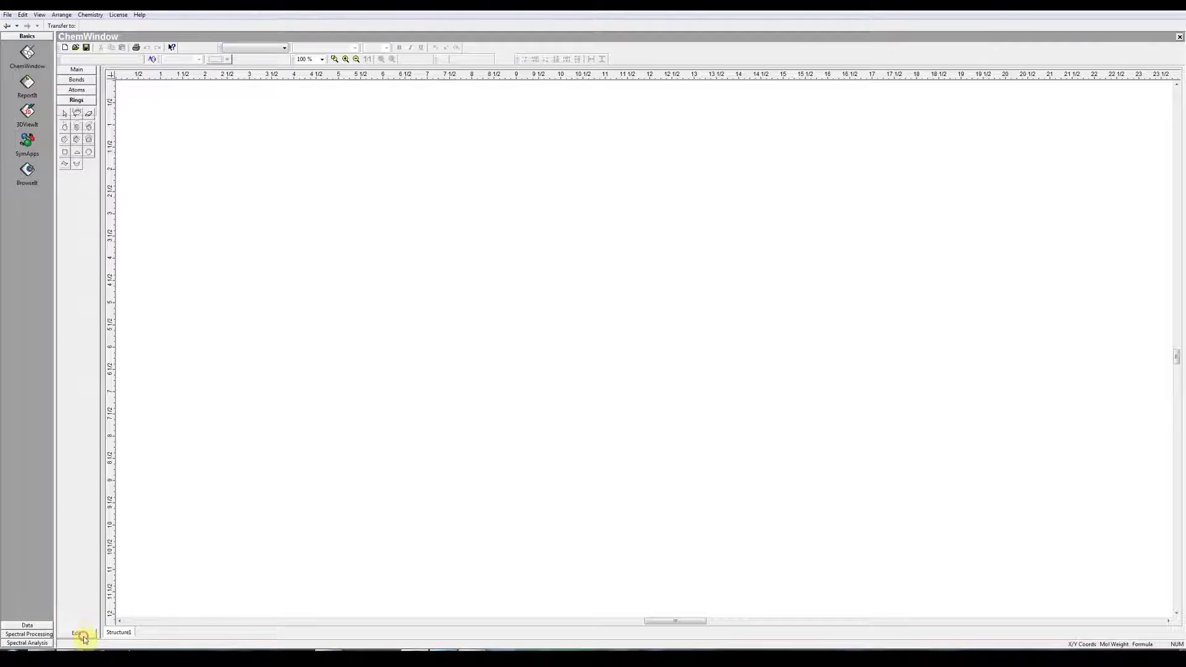
{"action": "left_click", "coordinate": [84, 70]}
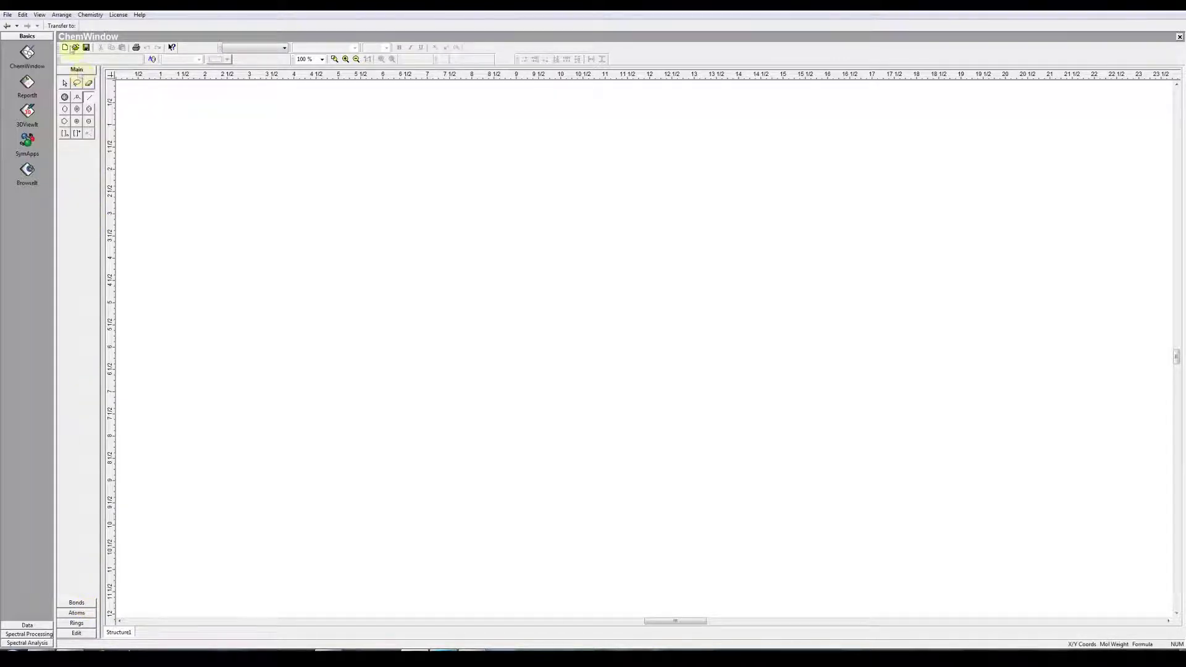
{"action": "left_click", "coordinate": [23, 16]}
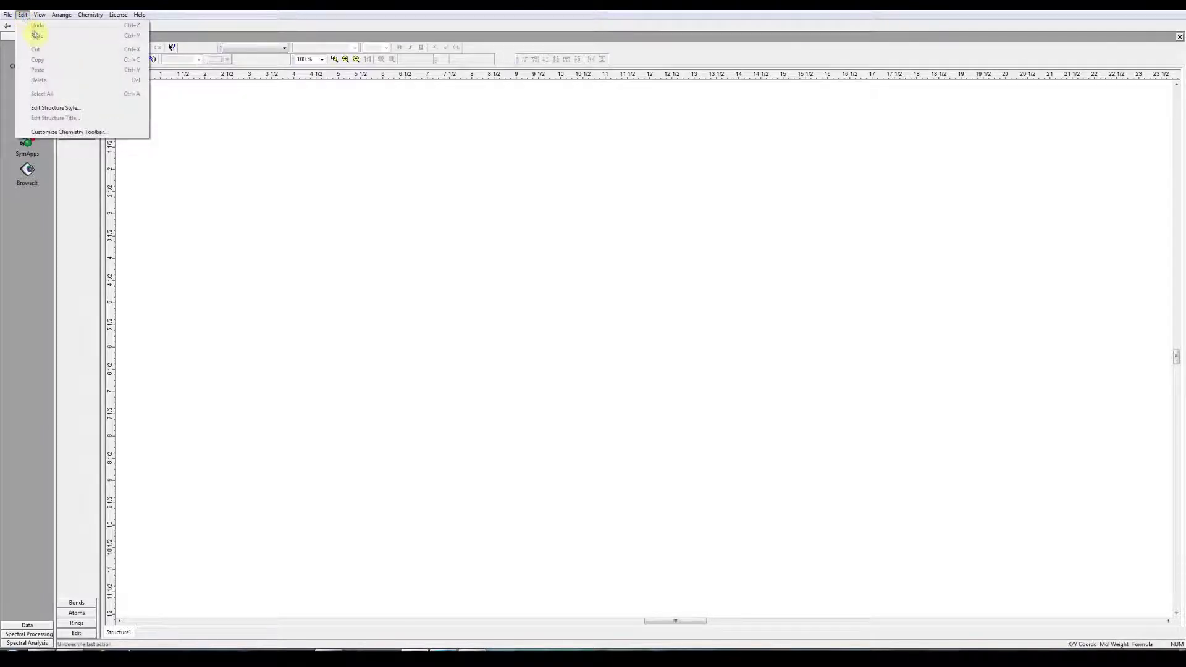
{"action": "left_click", "coordinate": [65, 131]}
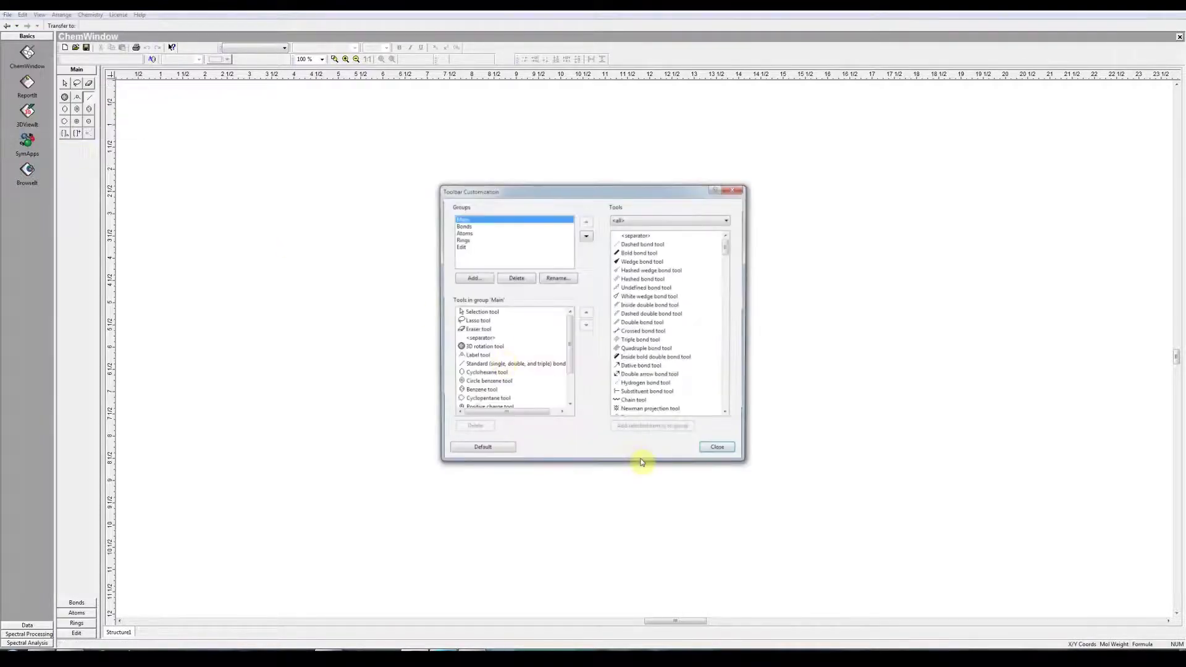
{"action": "left_click", "coordinate": [460, 226]}
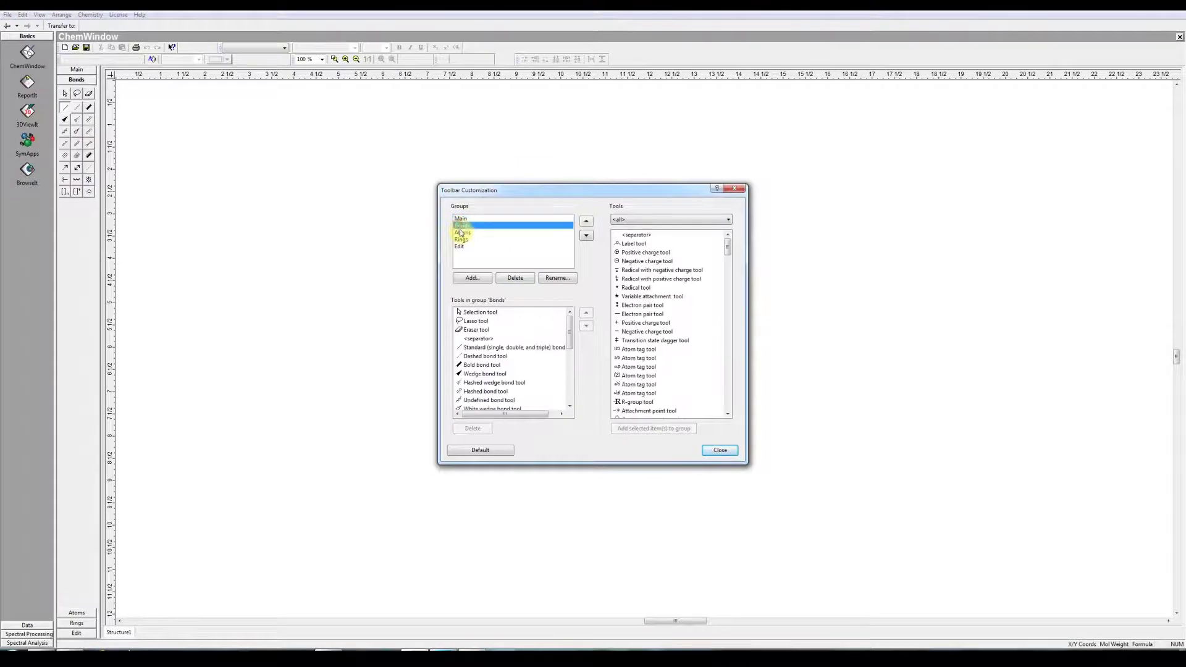
{"action": "left_click", "coordinate": [461, 233]}
{"action": "left_click", "coordinate": [462, 240]}
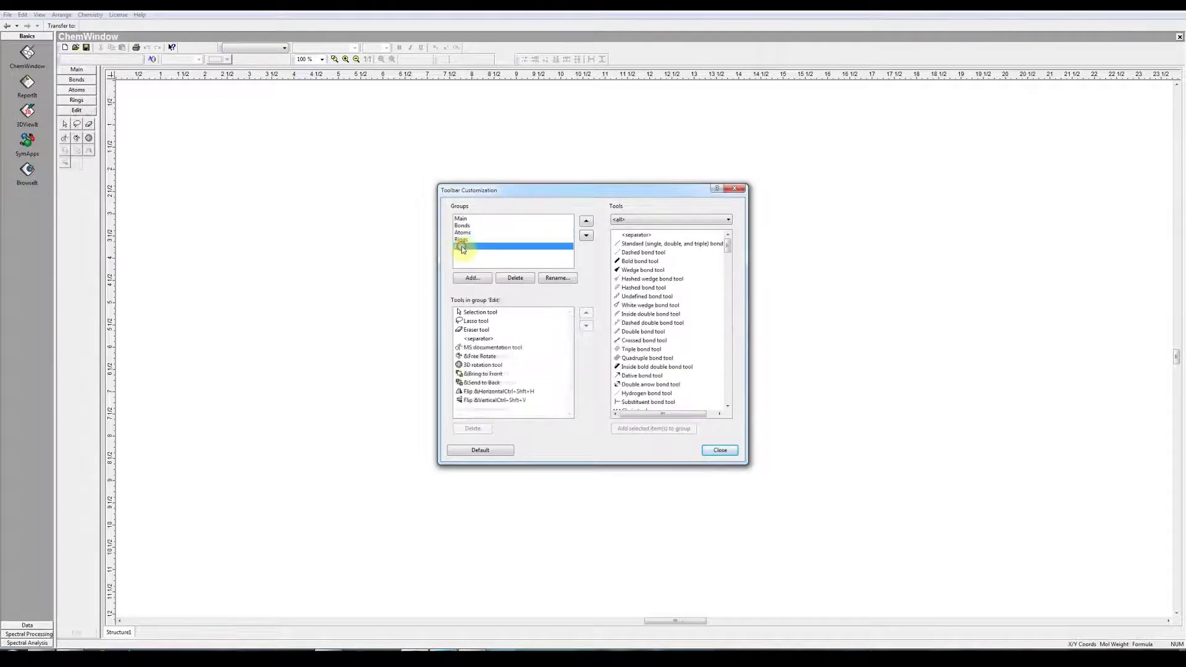
{"action": "left_click", "coordinate": [471, 219]}
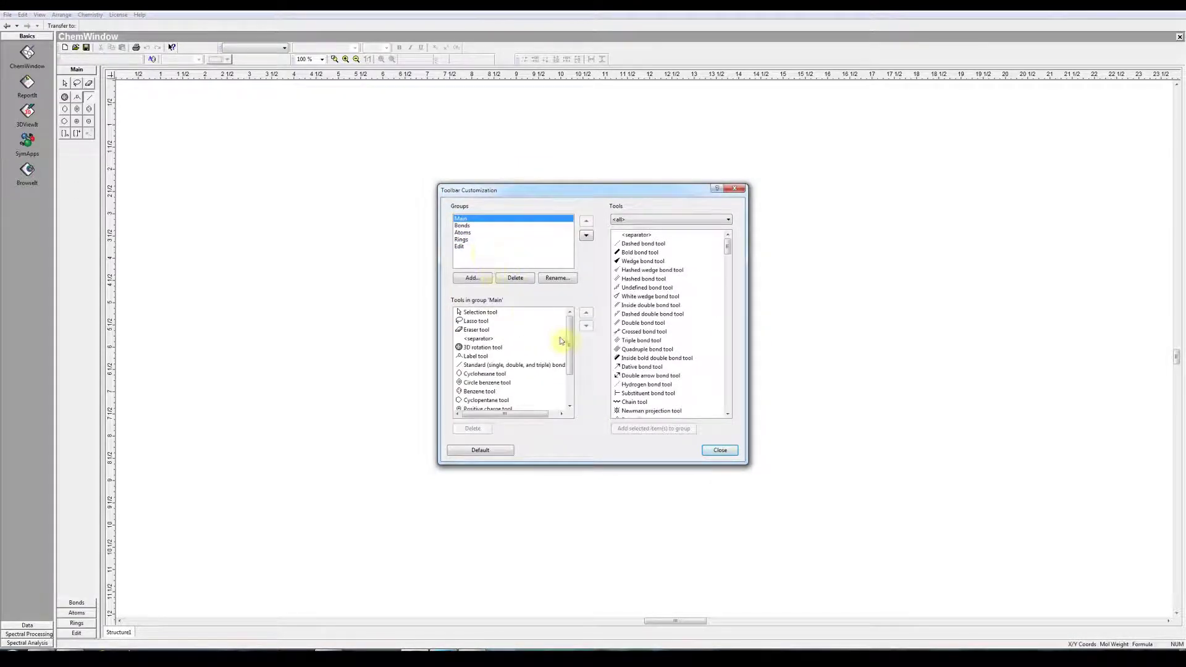
{"action": "left_click_drag", "start_coordinate": [568, 340], "coordinate": [572, 379]}
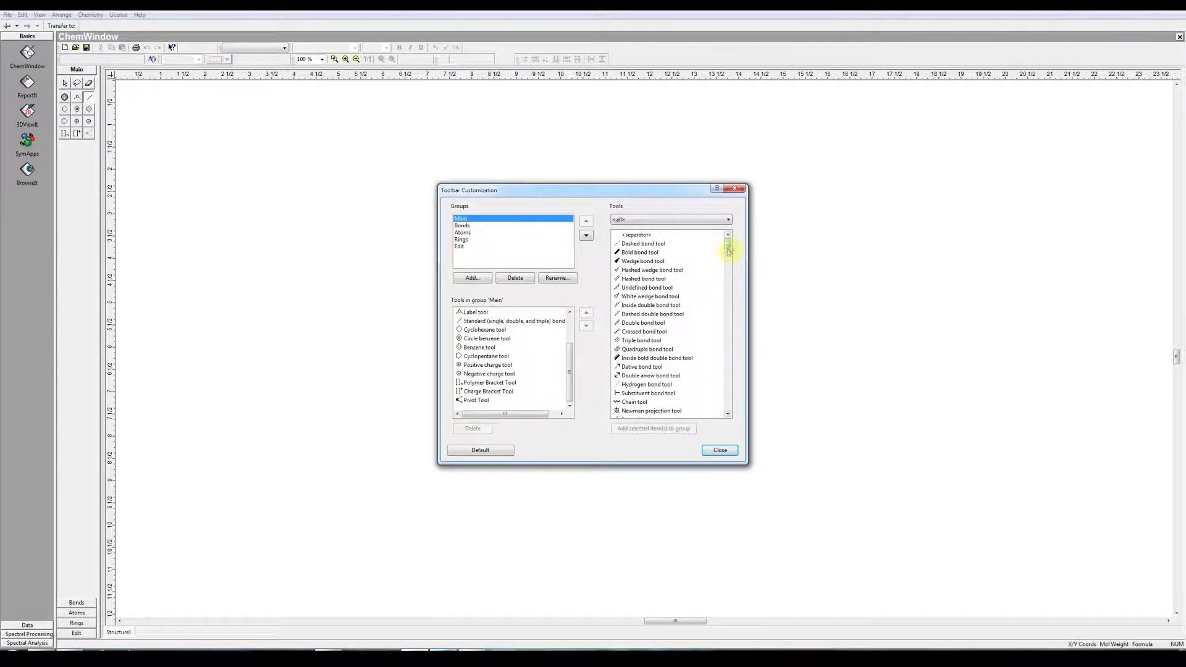
{"action": "left_click_drag", "start_coordinate": [729, 250], "coordinate": [731, 279]}
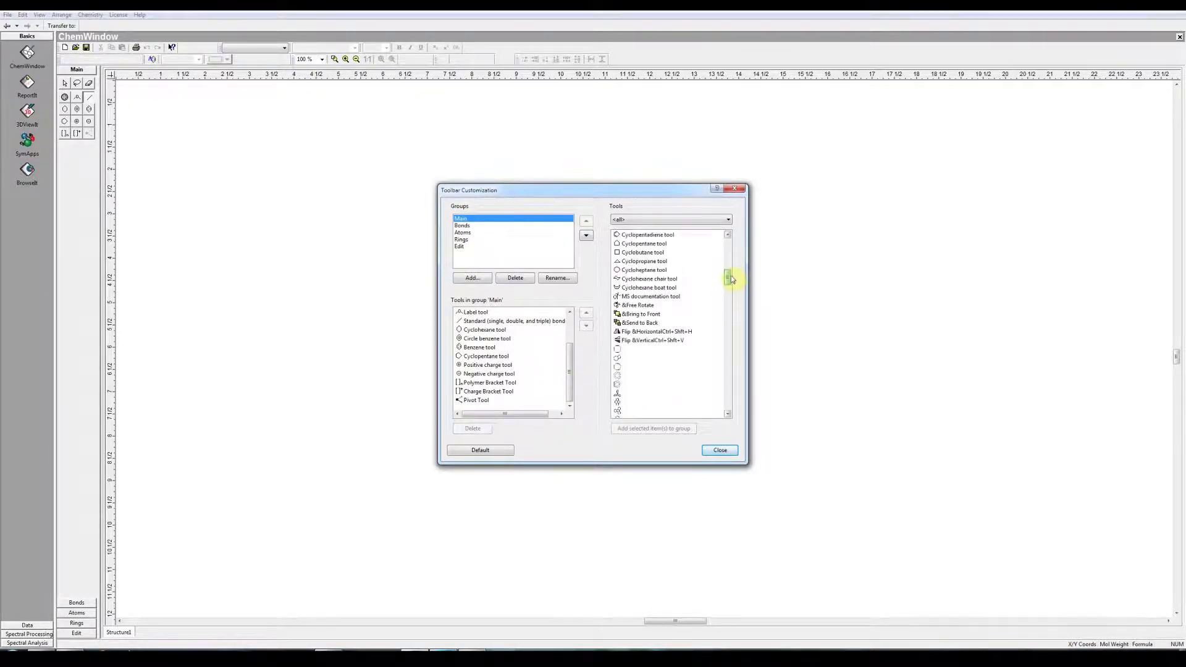
{"action": "left_click", "coordinate": [637, 316]}
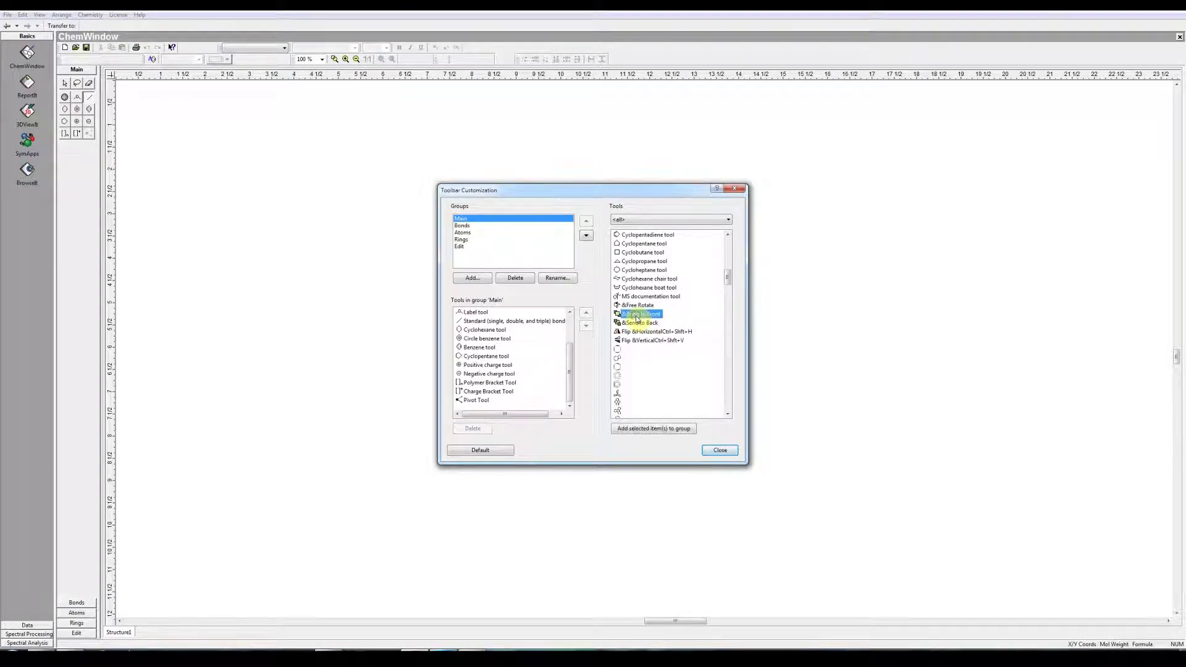
{"action": "left_click", "coordinate": [657, 430]}
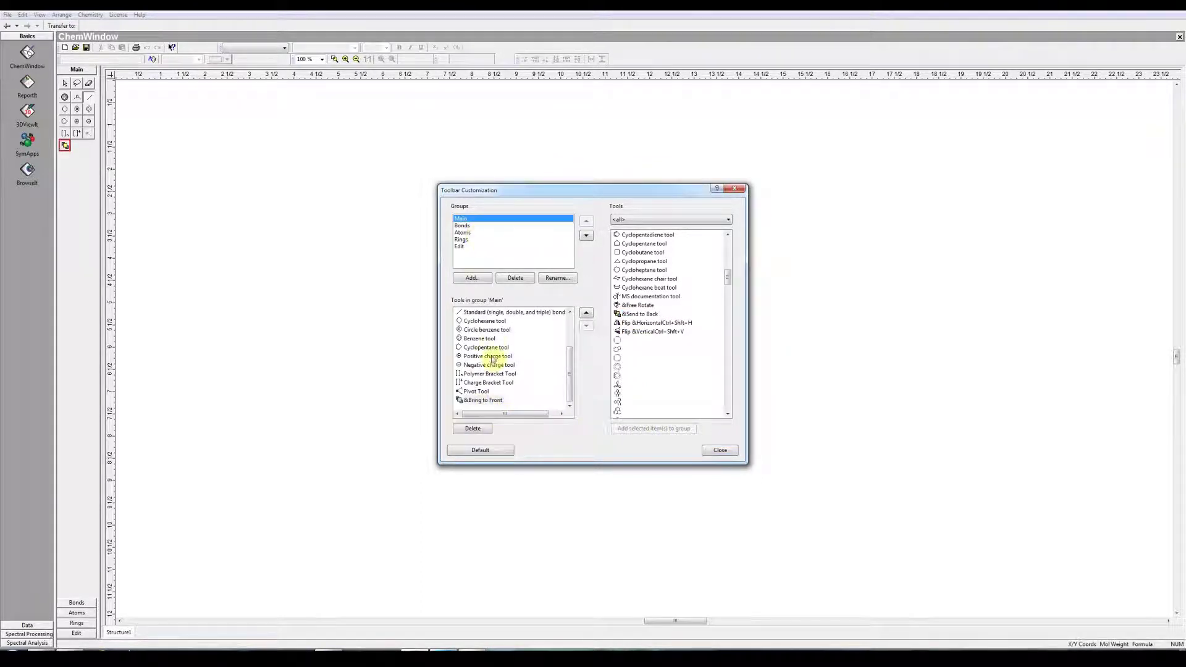
{"action": "left_click", "coordinate": [494, 401]}
{"action": "left_click", "coordinate": [473, 429]}
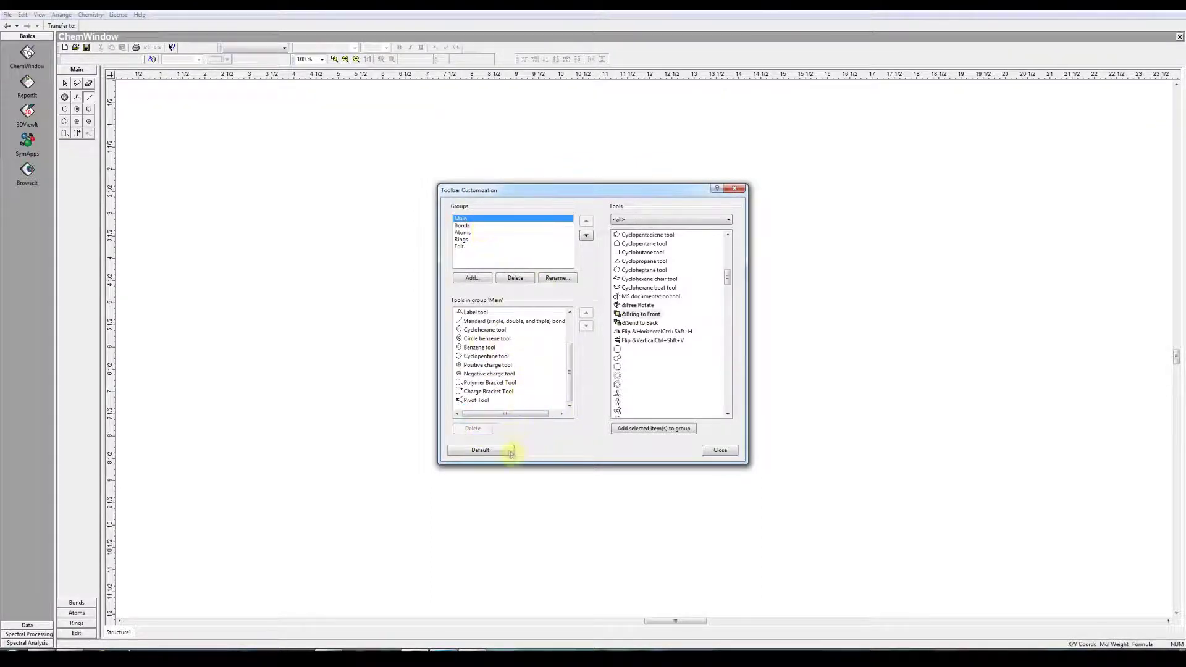
{"action": "left_click", "coordinate": [712, 449]}
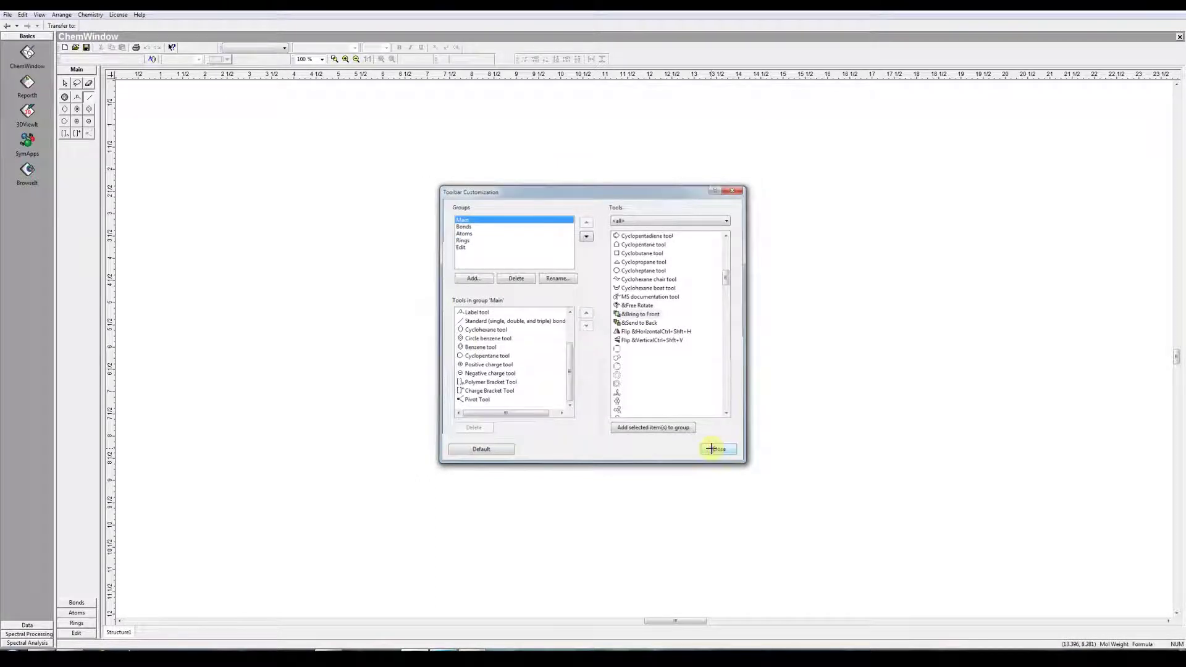
In the measurement preferences, keep rulers in inches and dialog units in points, then confirm
{"action": "left_click", "coordinate": [6, 15]}
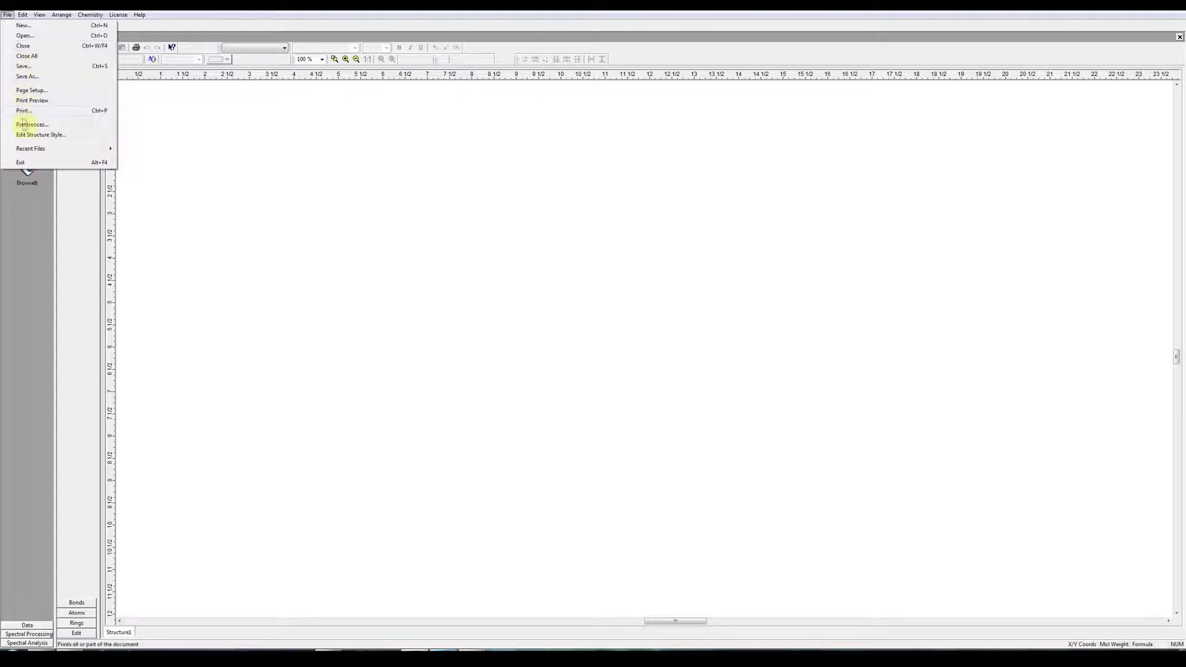
{"action": "left_click", "coordinate": [23, 124]}
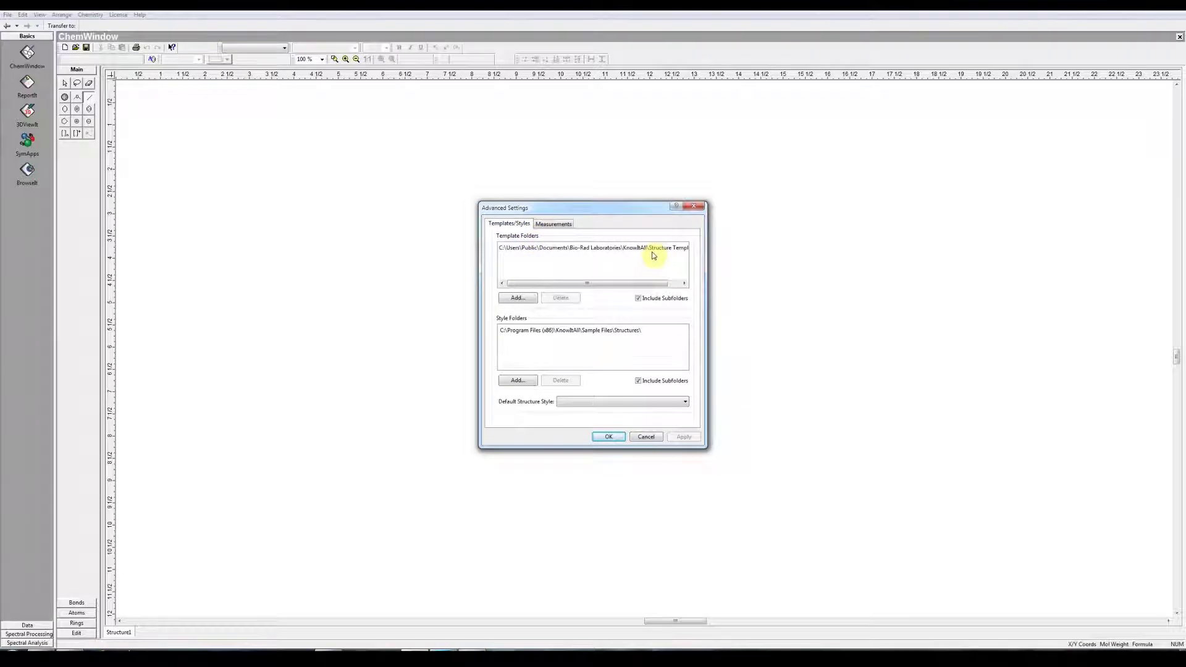
{"action": "left_click", "coordinate": [554, 225]}
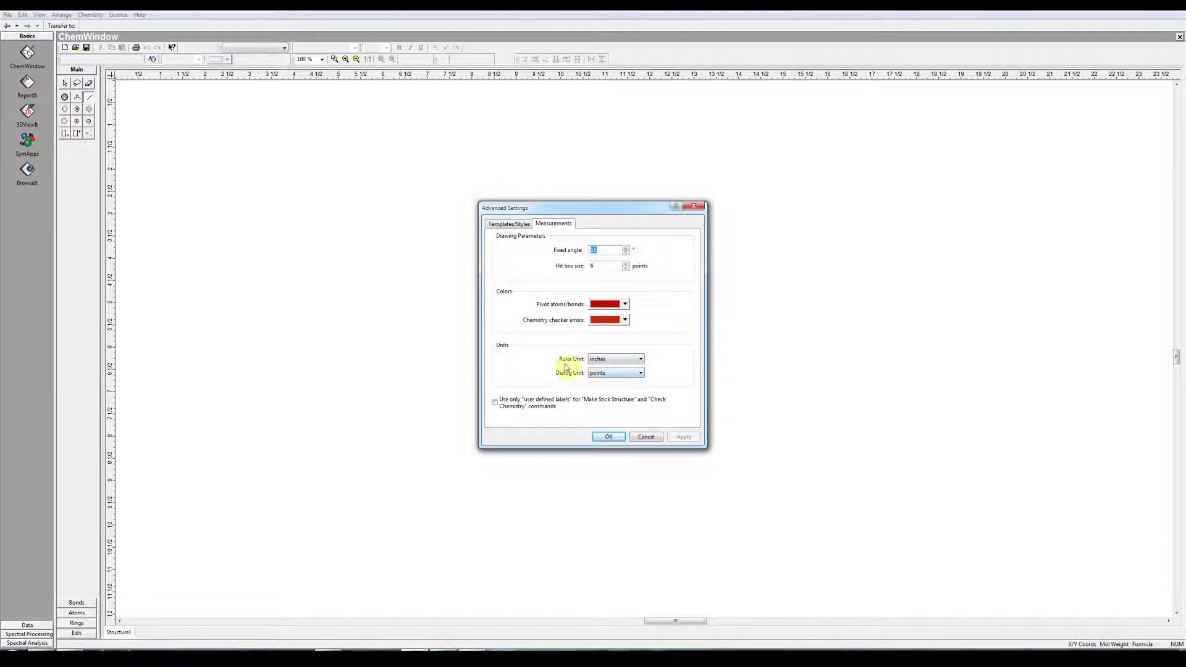
{"action": "left_click", "coordinate": [641, 361]}
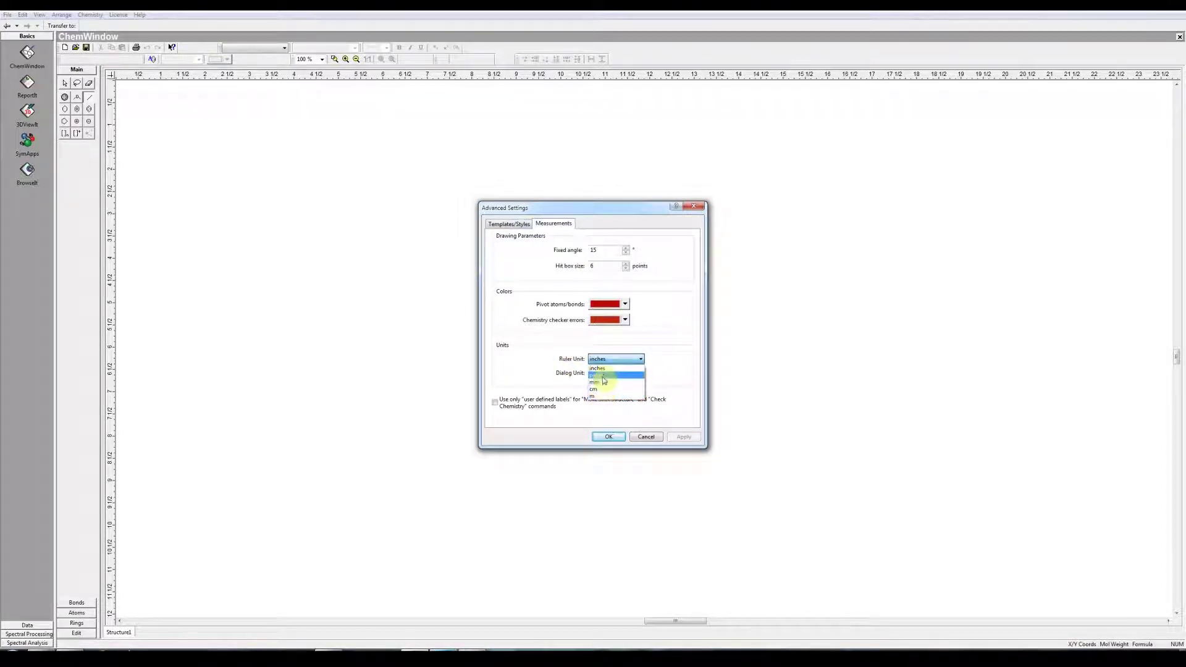
{"action": "left_click", "coordinate": [598, 369]}
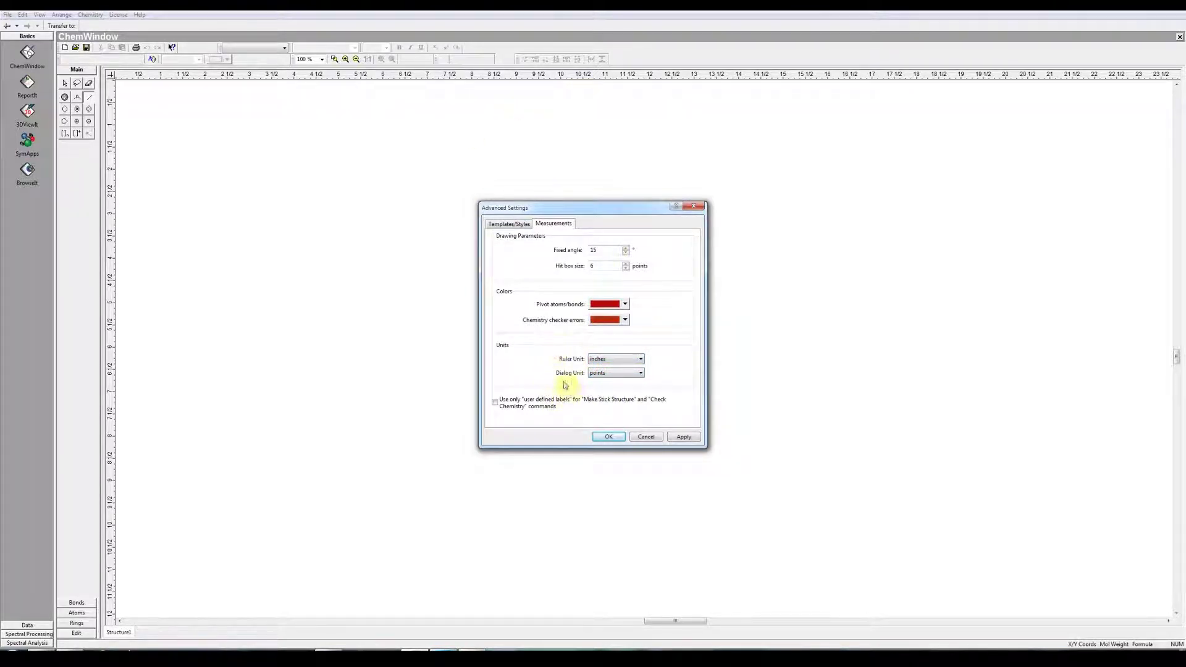
{"action": "left_click", "coordinate": [641, 374]}
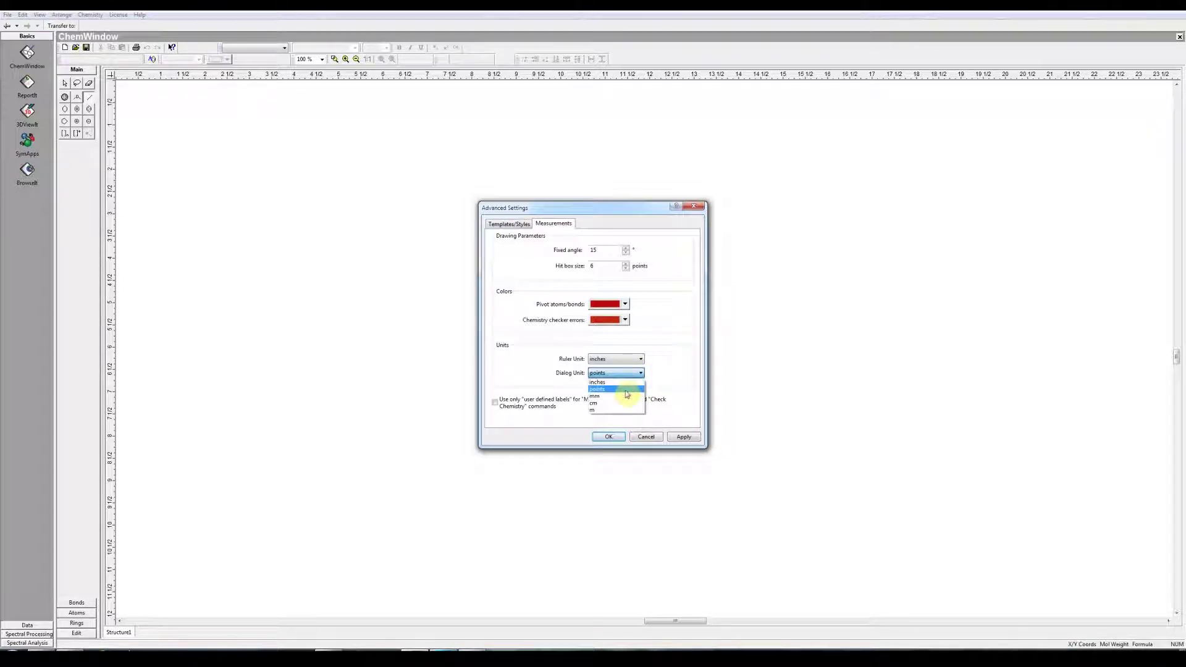
{"action": "left_click", "coordinate": [627, 393]}
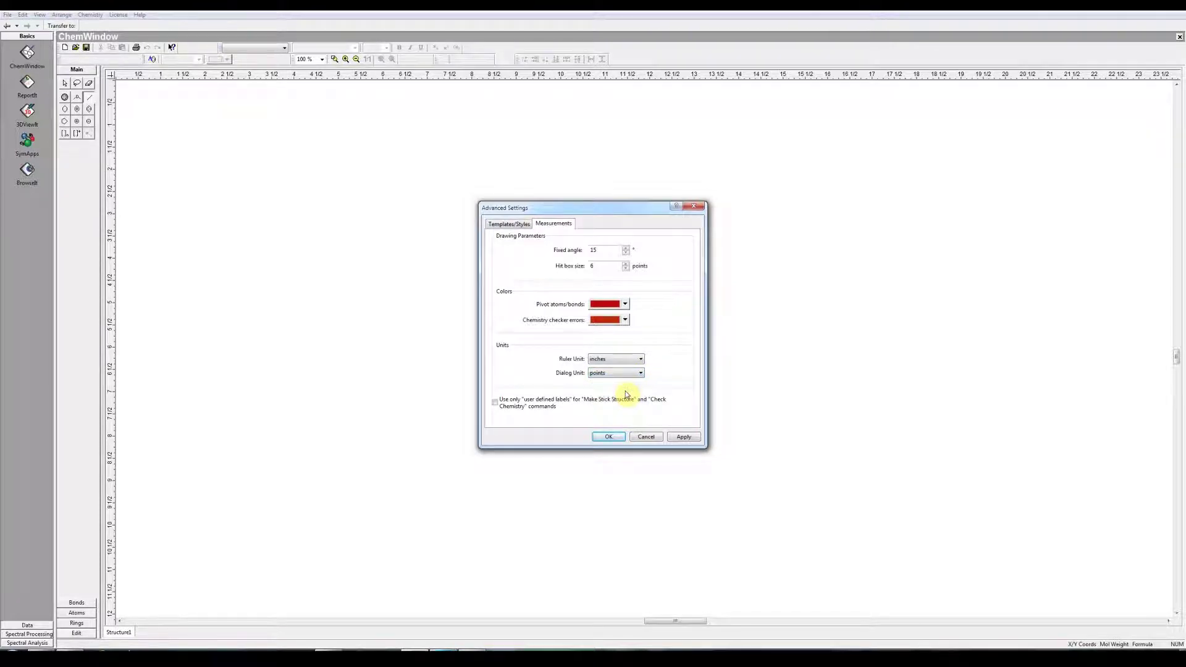
{"action": "left_click", "coordinate": [608, 437]}
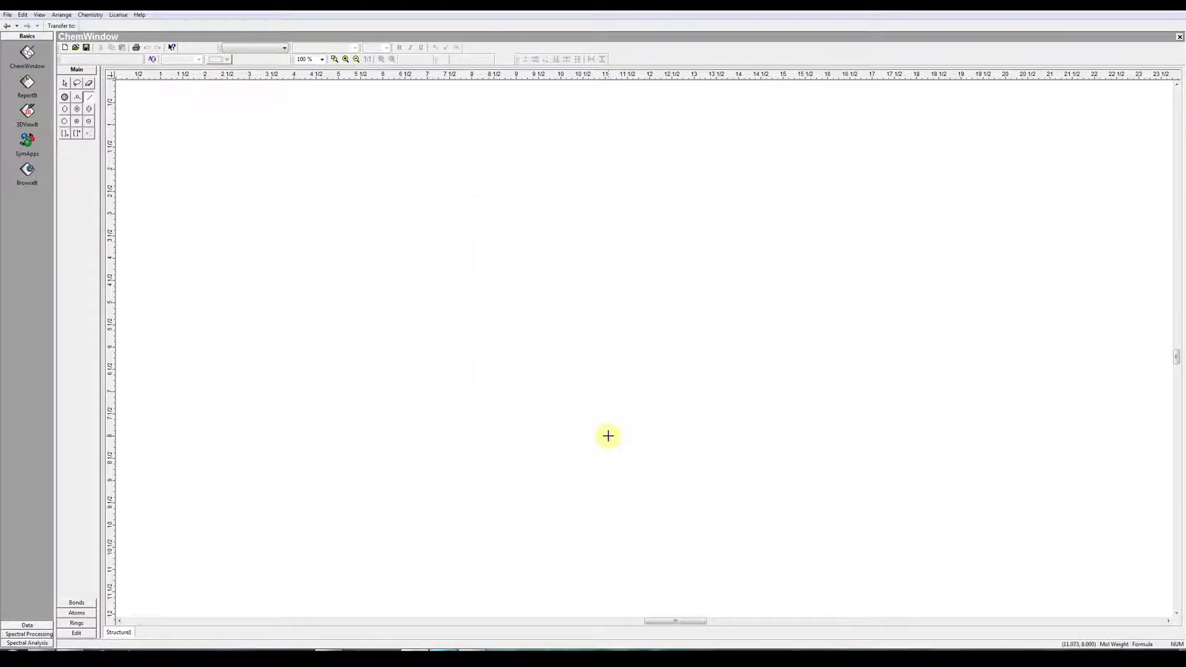
{"action": "left_click", "coordinate": [22, 14]}
{"action": "mouse_move", "coordinate": [8, 15]}
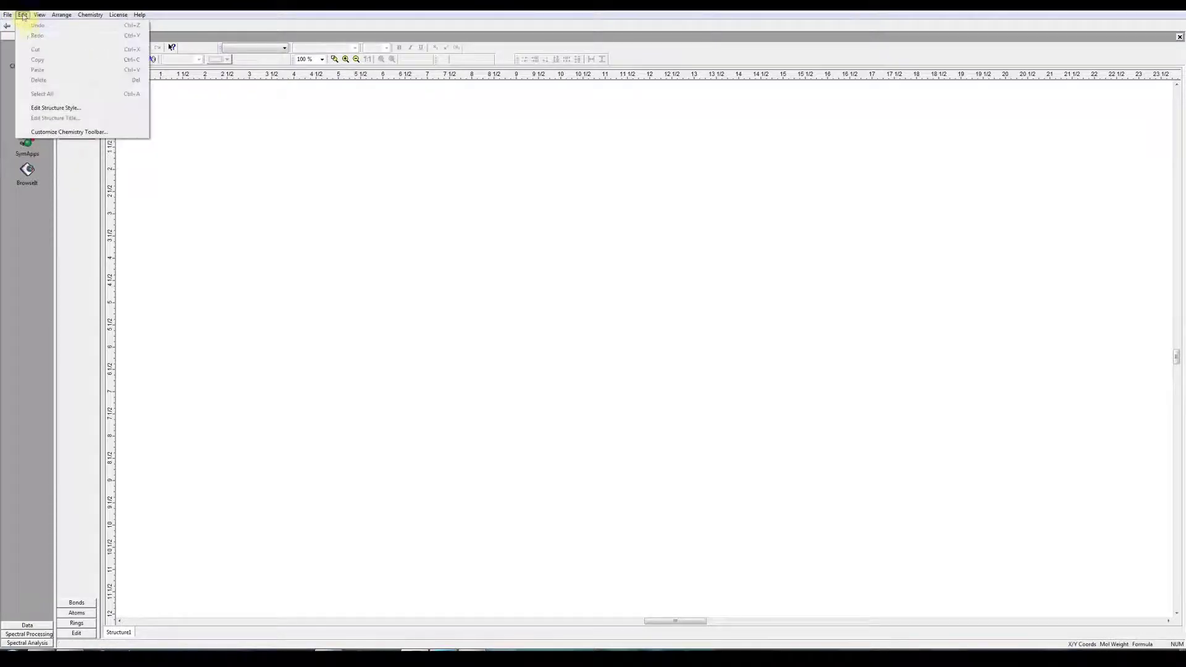
Open Edit Structure Style and view its Fonts and Colors settings (labels Arial 12)
{"action": "left_click", "coordinate": [46, 109]}
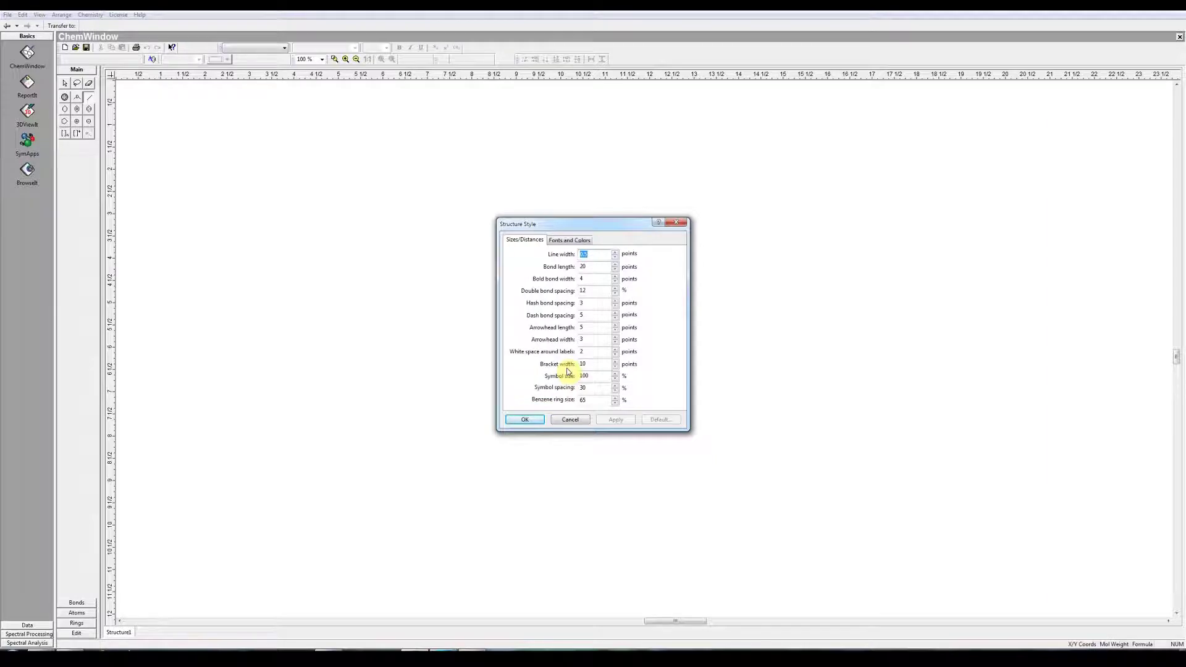
{"action": "left_click", "coordinate": [704, 305]}
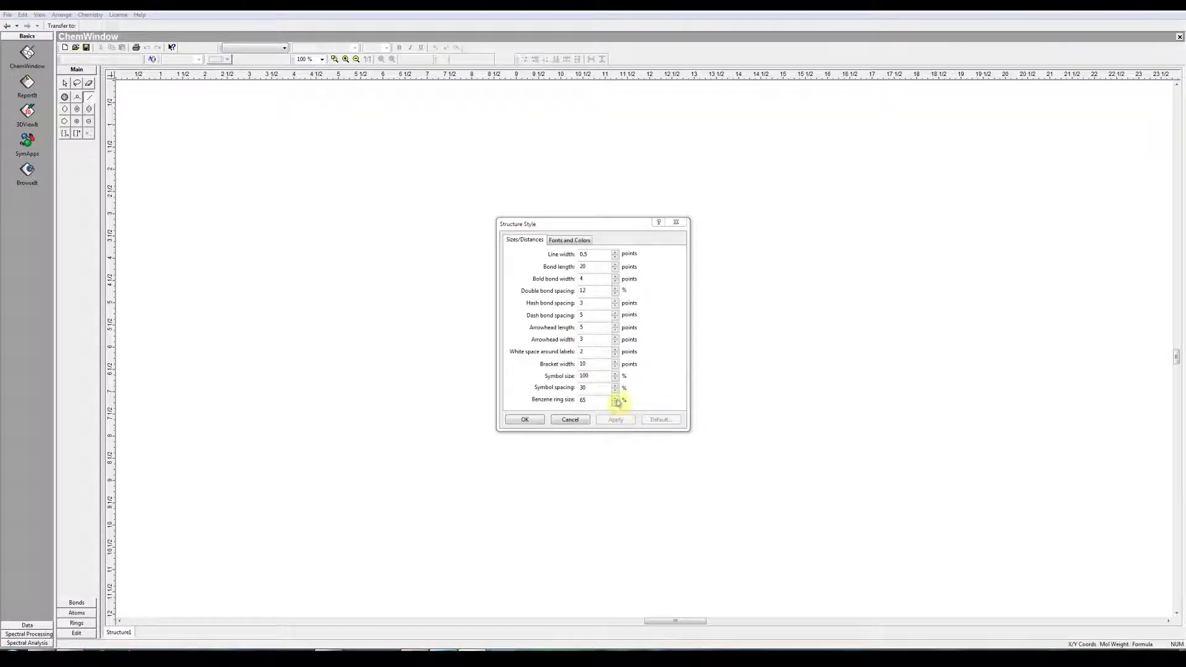
{"action": "left_click", "coordinate": [563, 239]}
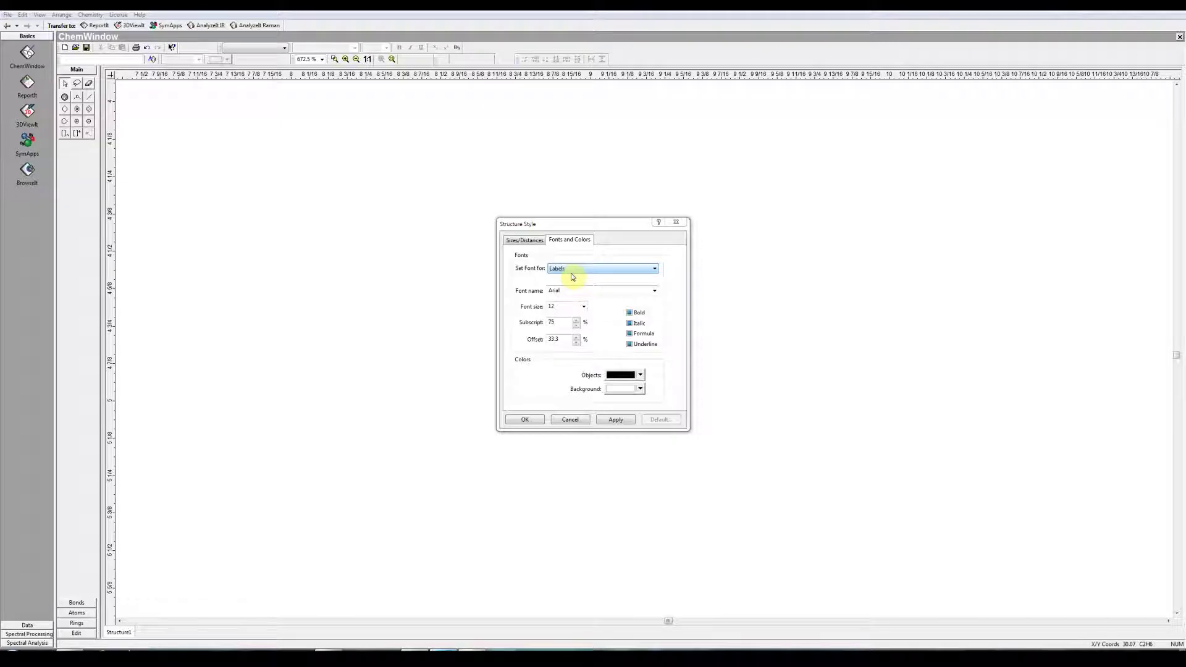
Keep Labels as the font target in Arial 12, accept Structure Style, and refocus the drawing
{"action": "left_click", "coordinate": [657, 273]}
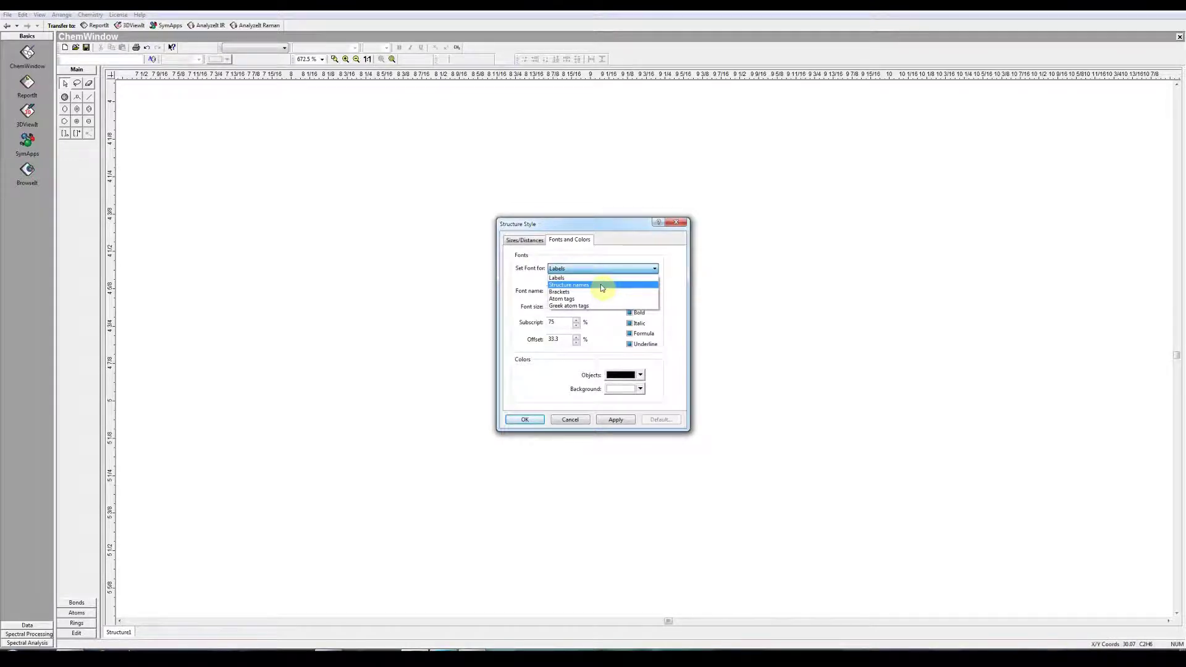
{"action": "left_click", "coordinate": [759, 280]}
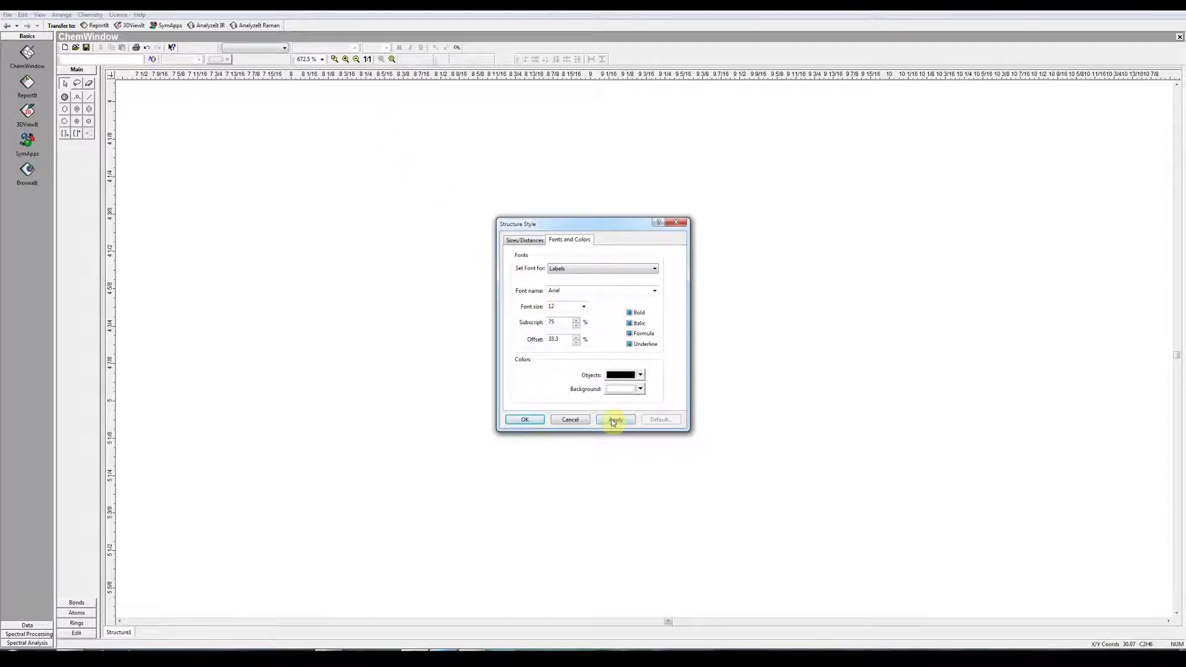
{"action": "left_click", "coordinate": [526, 420]}
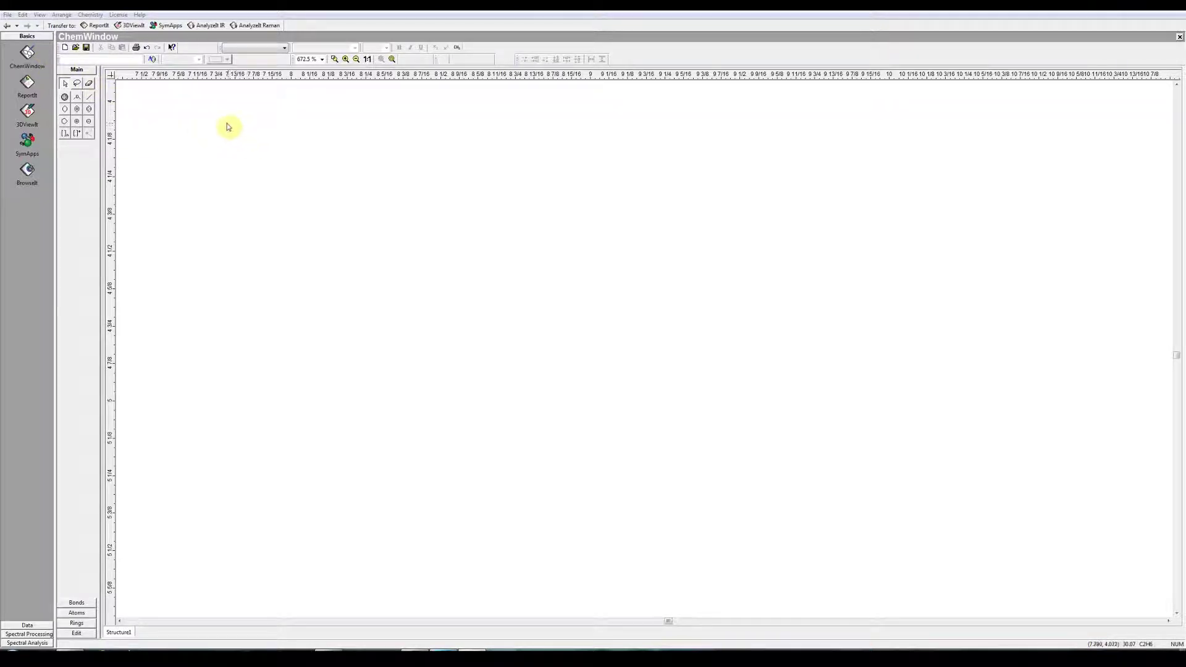
{"action": "left_click", "coordinate": [90, 15]}
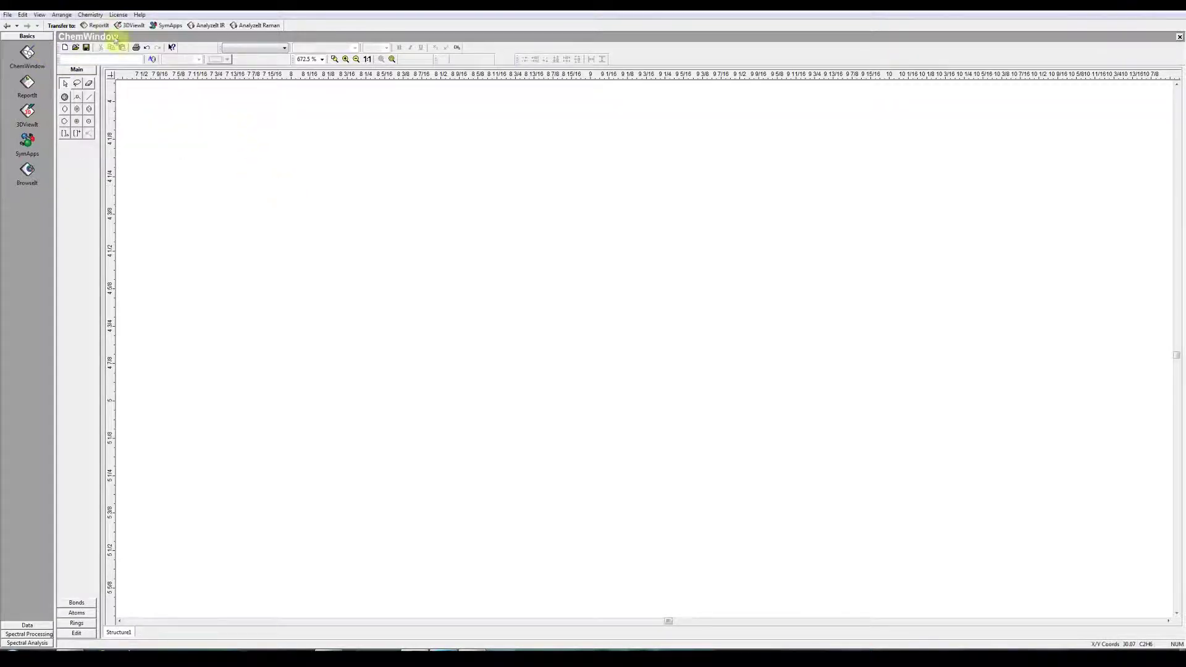
{"action": "left_click", "coordinate": [90, 14]}
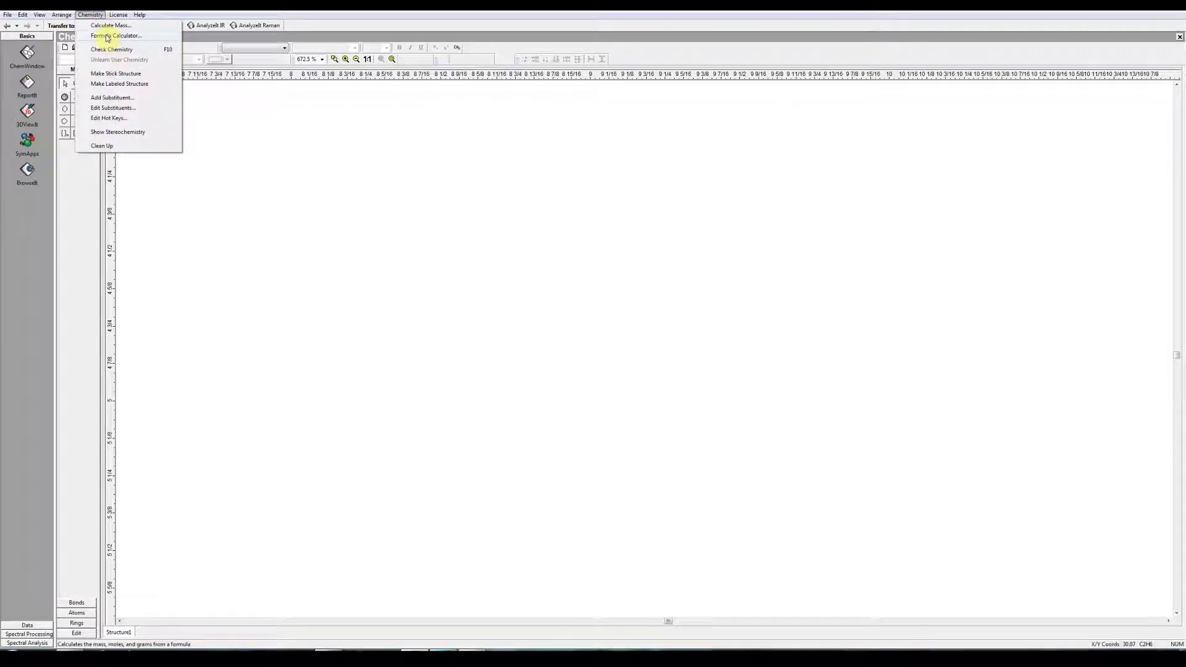
{"action": "left_click", "coordinate": [106, 36]}
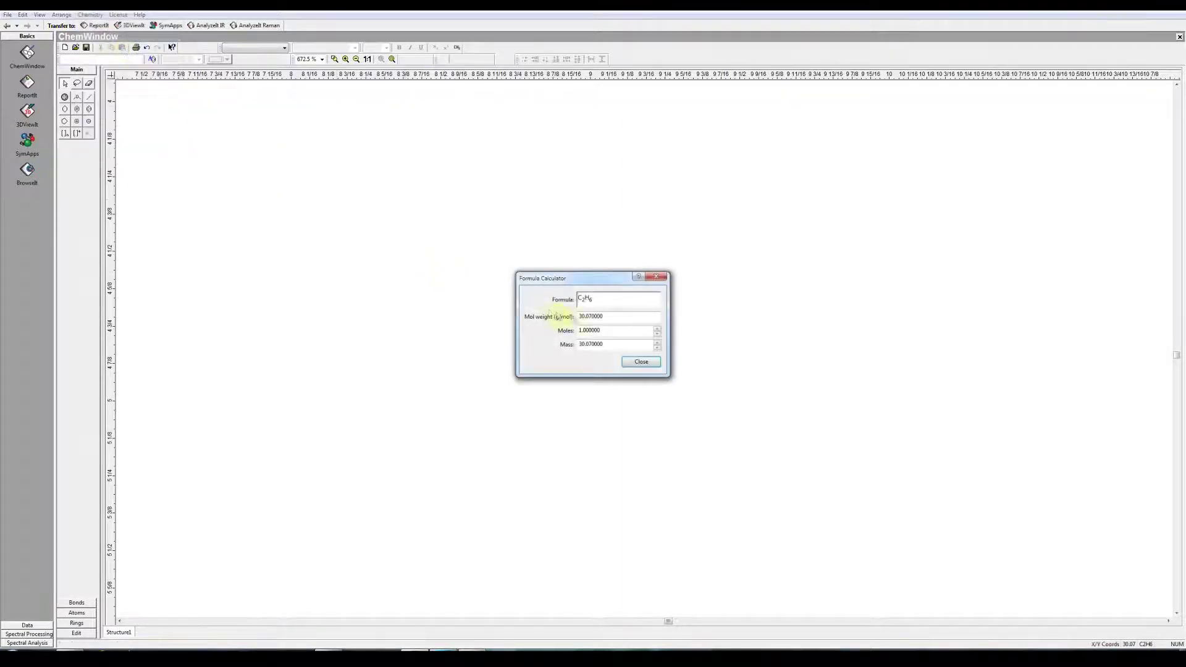
{"action": "double_click", "coordinate": [615, 298]}
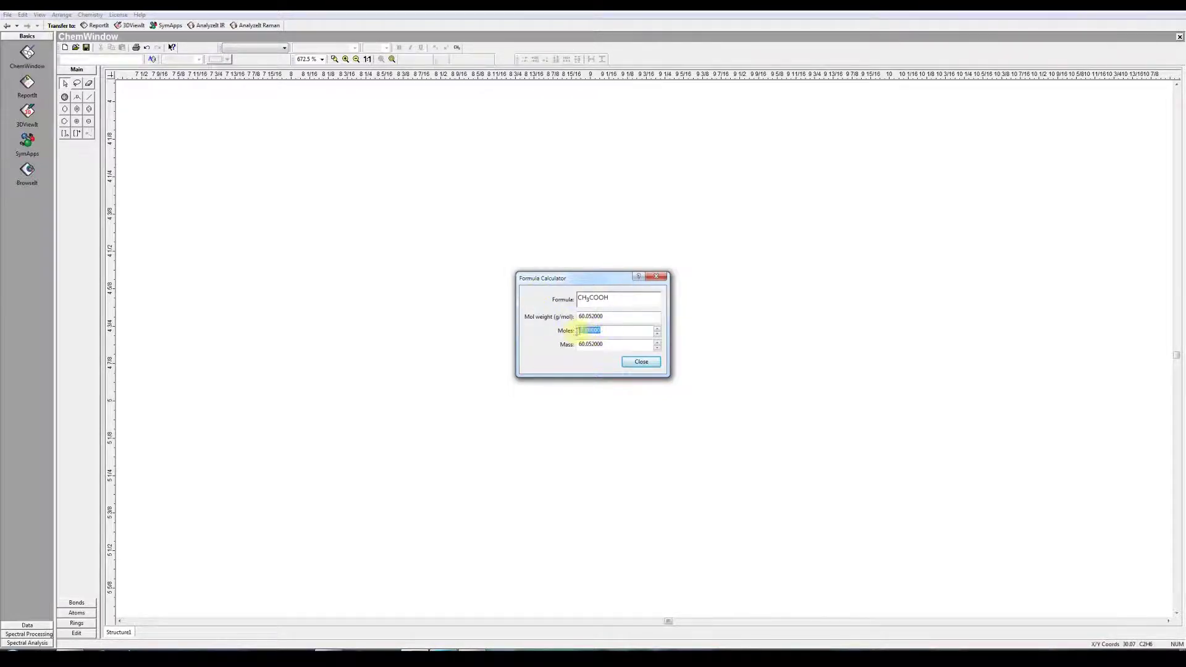
{"action": "type", "text": "0.2"}
{"action": "left_click", "coordinate": [615, 344]}
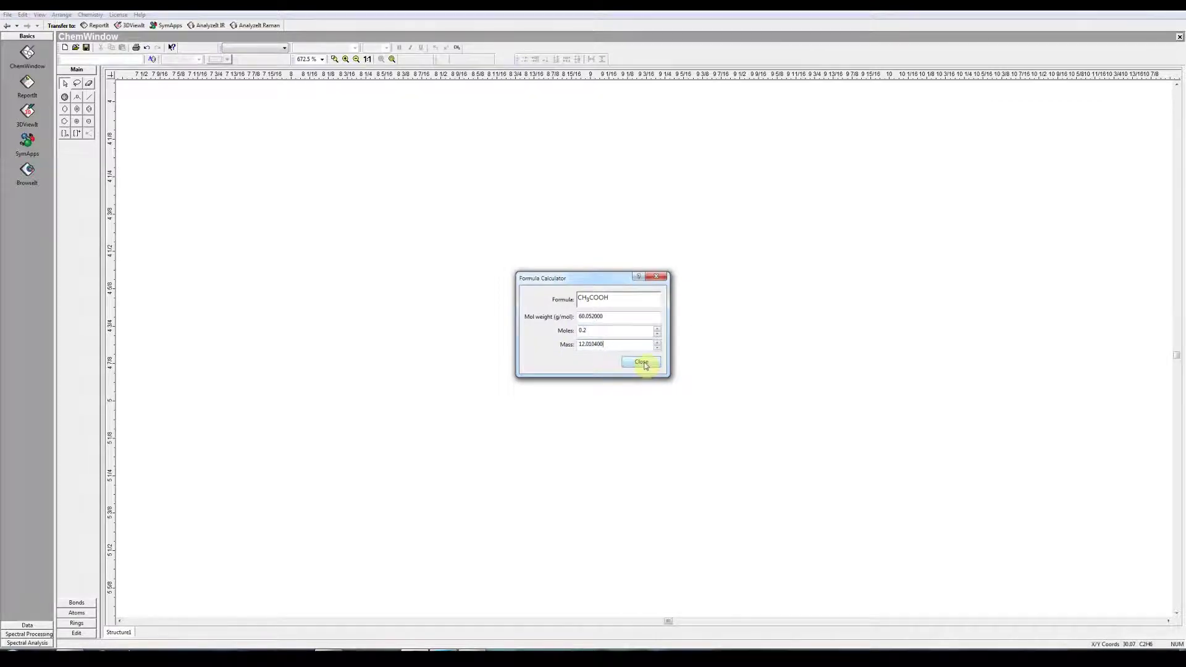
{"action": "left_click", "coordinate": [642, 364]}
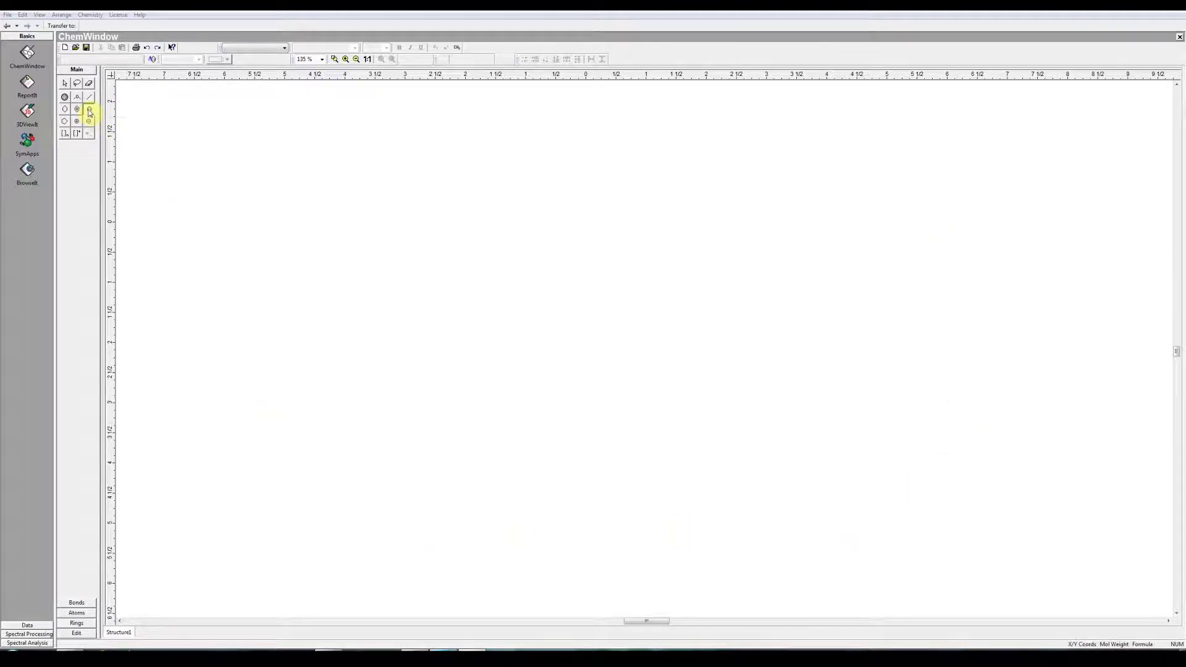
Place a benzene ring (C6H6) on the Structure1 canvas with the benzene ring tool
{"action": "left_click", "coordinate": [90, 113]}
{"action": "left_click_drag", "start_coordinate": [477, 252], "coordinate": [566, 250]}
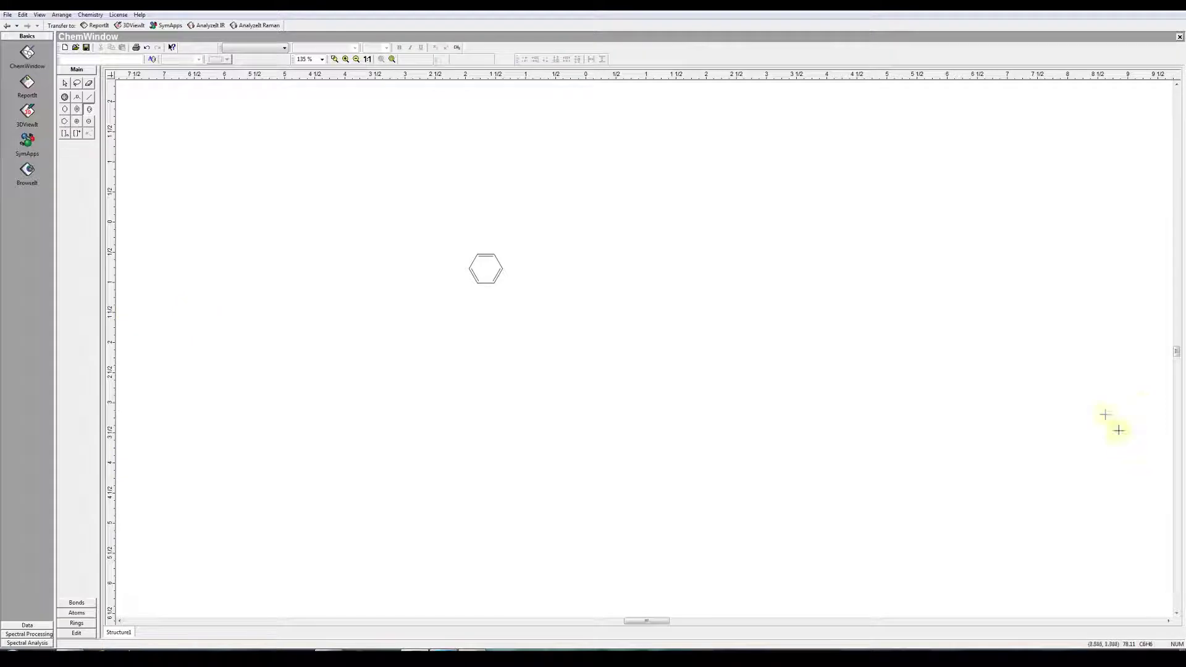
{"action": "left_click_drag", "start_coordinate": [1177, 351], "coordinate": [975, 419]}
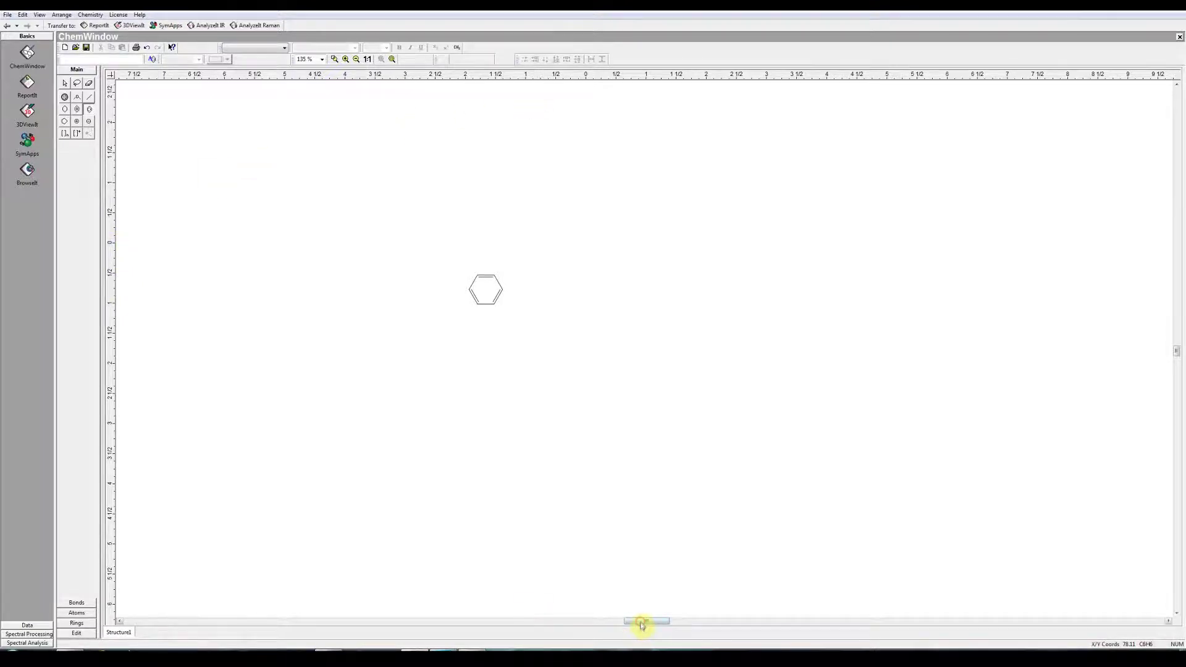
{"action": "left_click_drag", "start_coordinate": [642, 625], "coordinate": [638, 624]}
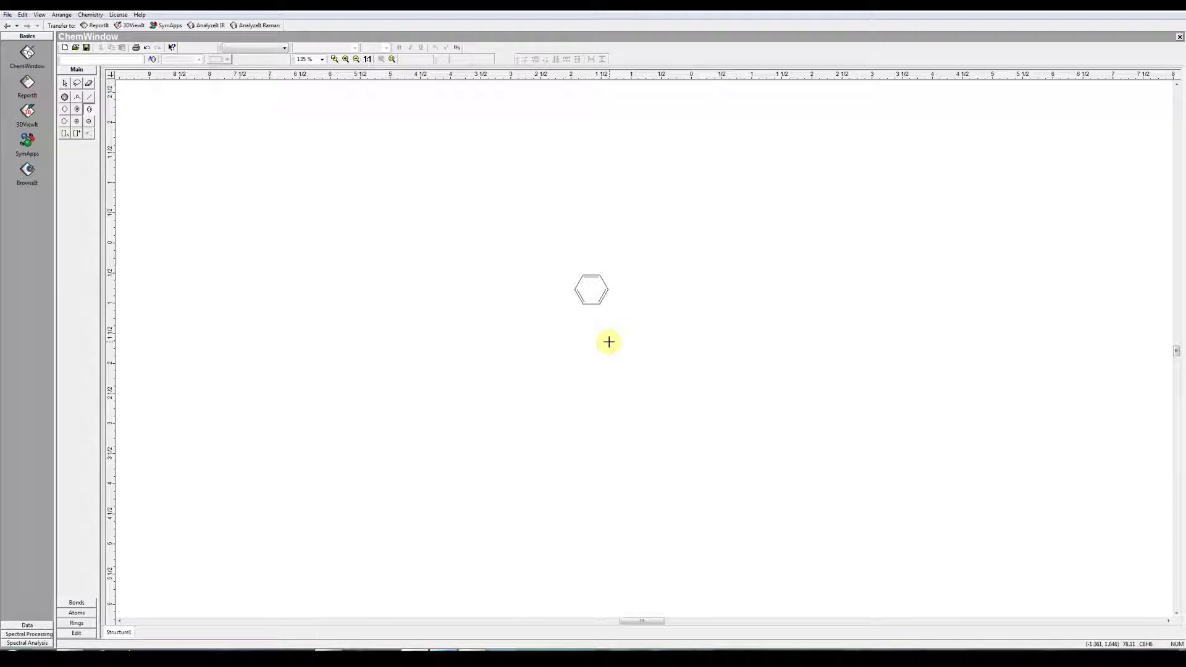
{"action": "scroll", "coordinate": [608, 342], "scroll_direction": "down", "scroll_amount": 5}
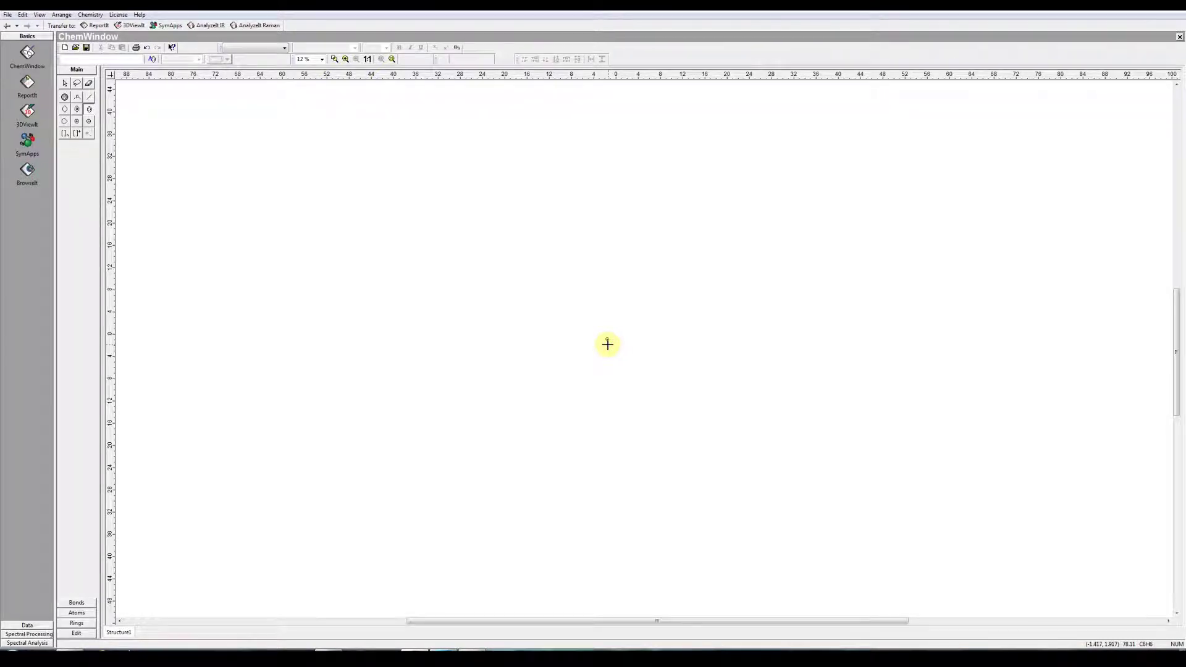
{"action": "scroll", "coordinate": [607, 344], "scroll_direction": "up", "scroll_amount": 10}
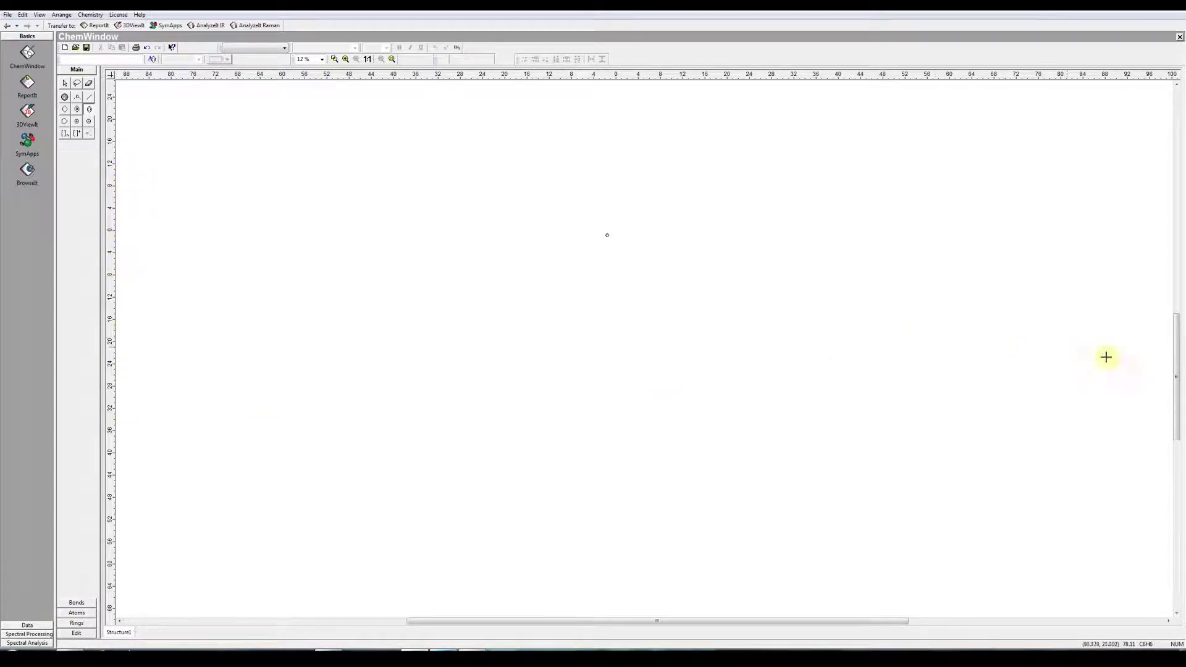
{"action": "left_click_drag", "start_coordinate": [1177, 428], "coordinate": [1180, 615]}
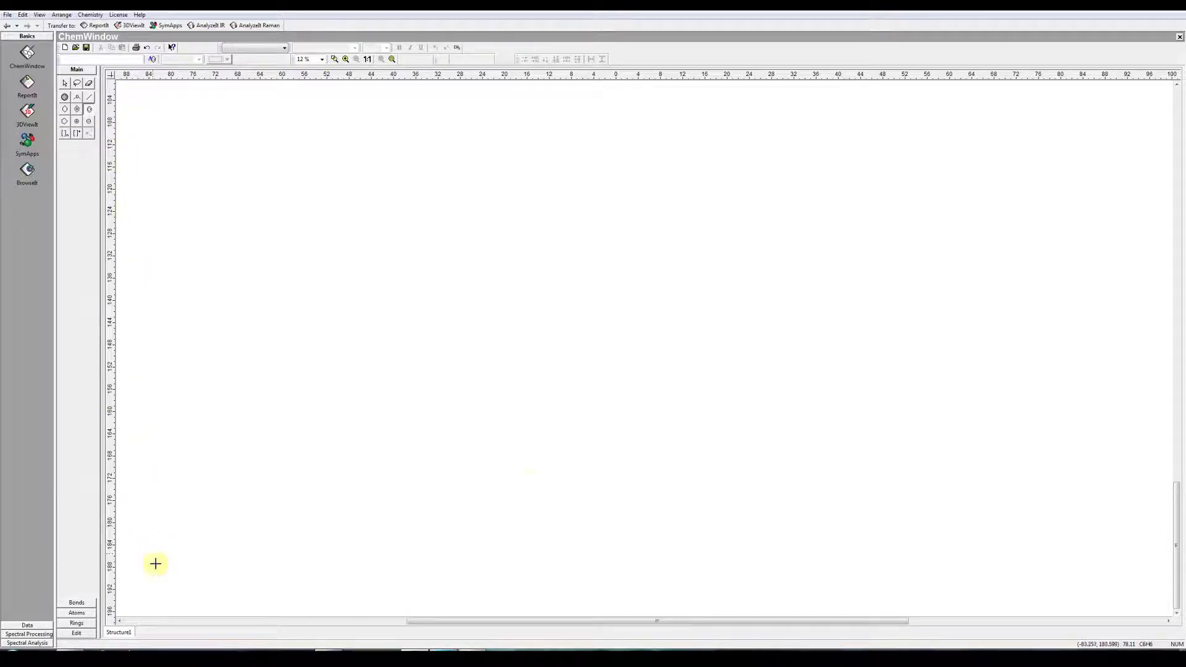
{"action": "left_click_drag", "start_coordinate": [1174, 563], "coordinate": [1148, 373]}
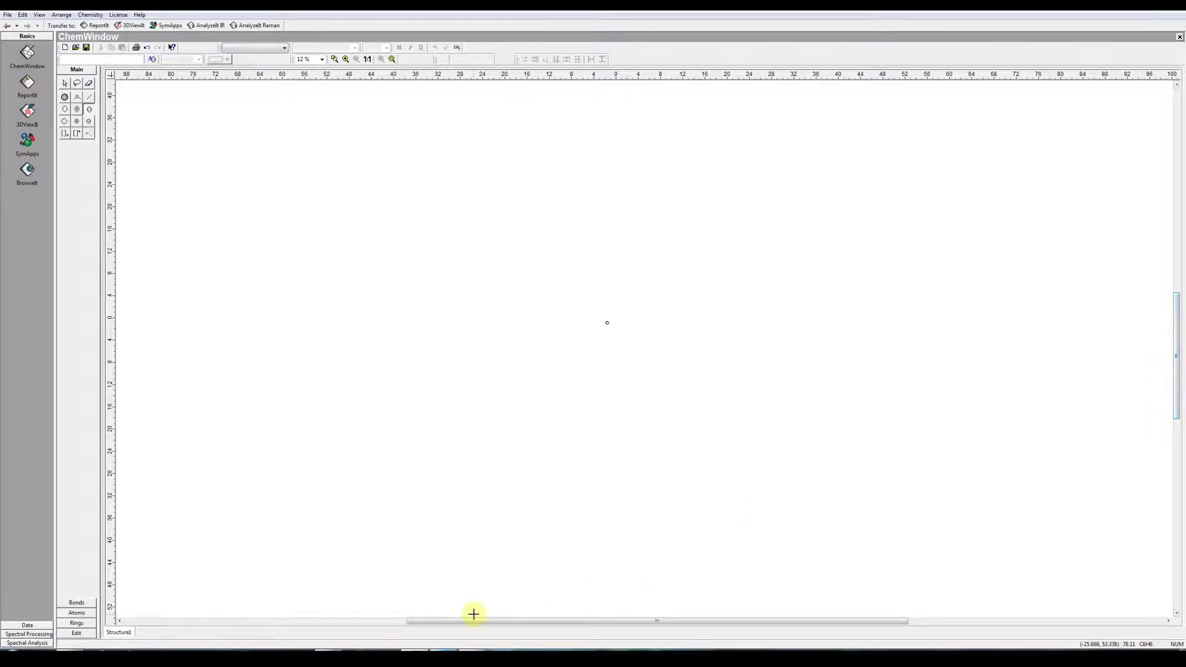
{"action": "left_click_drag", "start_coordinate": [470, 623], "coordinate": [160, 620]}
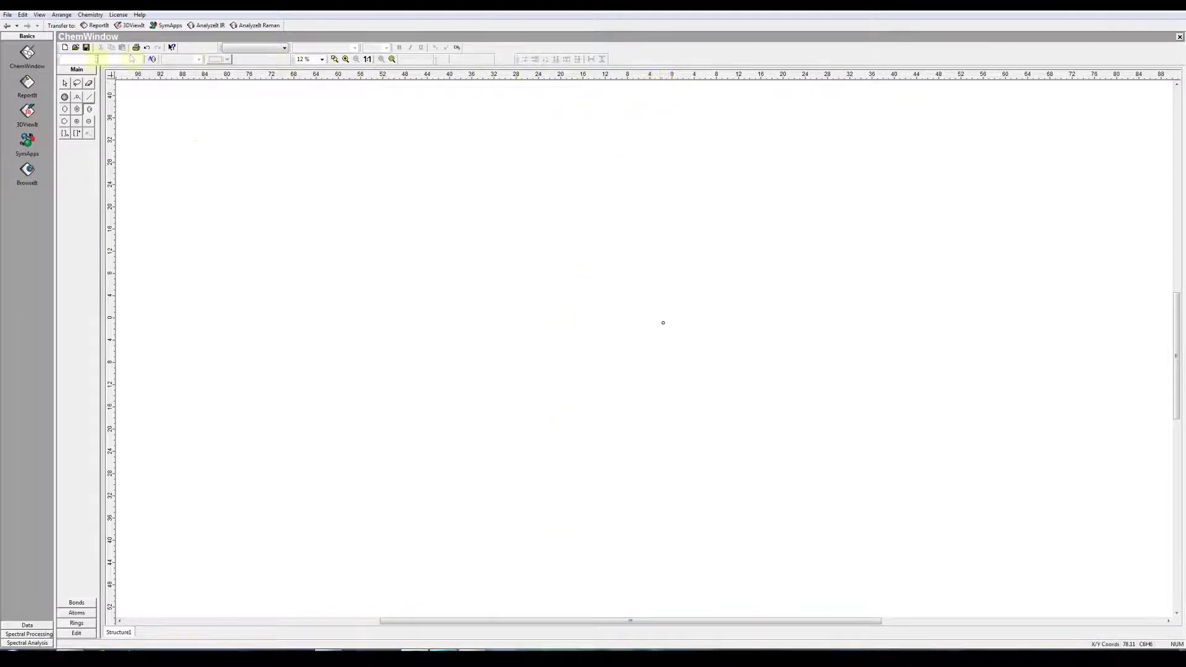
{"action": "left_click_drag", "start_coordinate": [699, 625], "coordinate": [999, 641]}
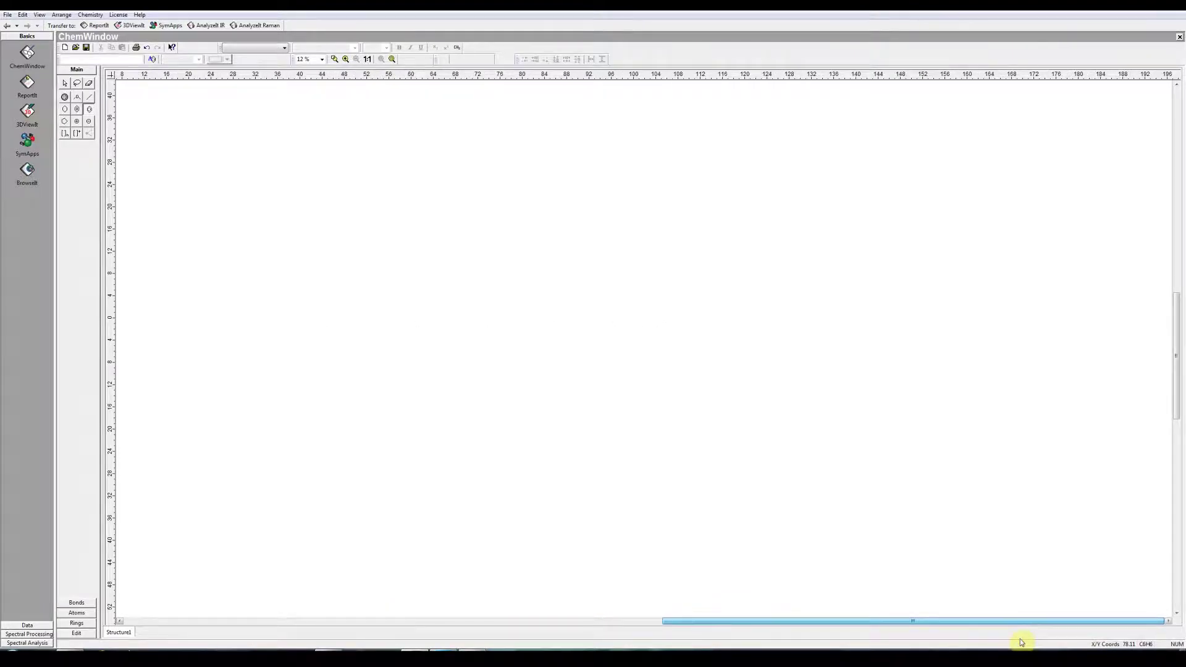
{"action": "left_click_drag", "start_coordinate": [1020, 643], "coordinate": [692, 606]}
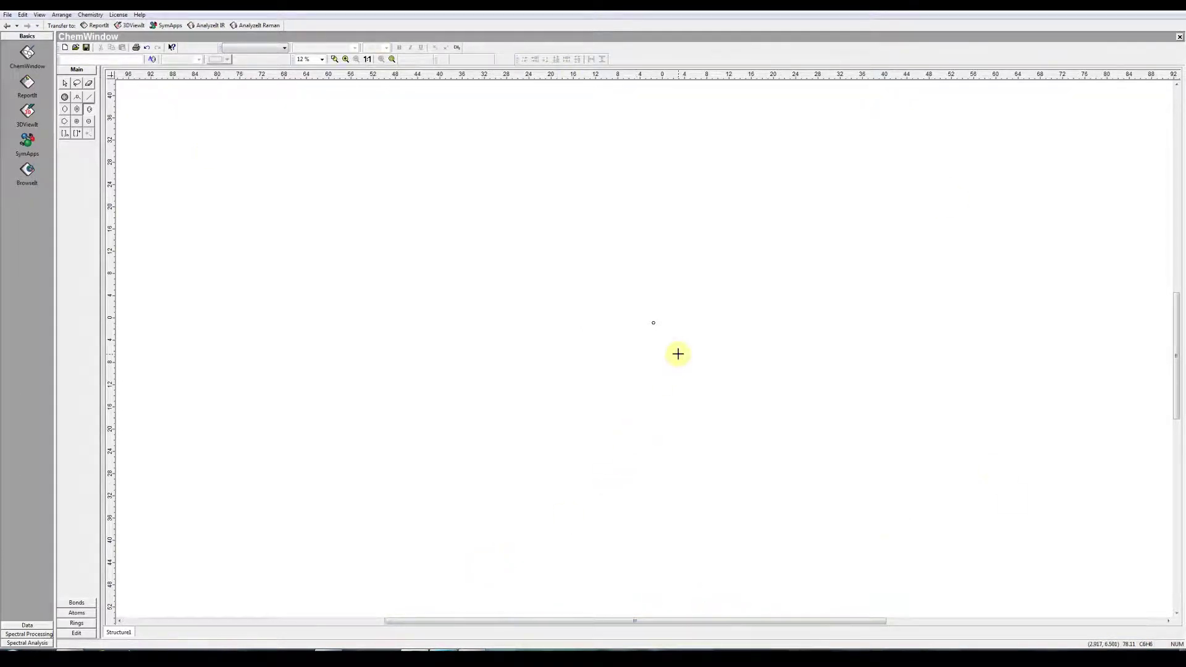
{"action": "scroll", "coordinate": [678, 352], "scroll_direction": "up", "scroll_amount": 5}
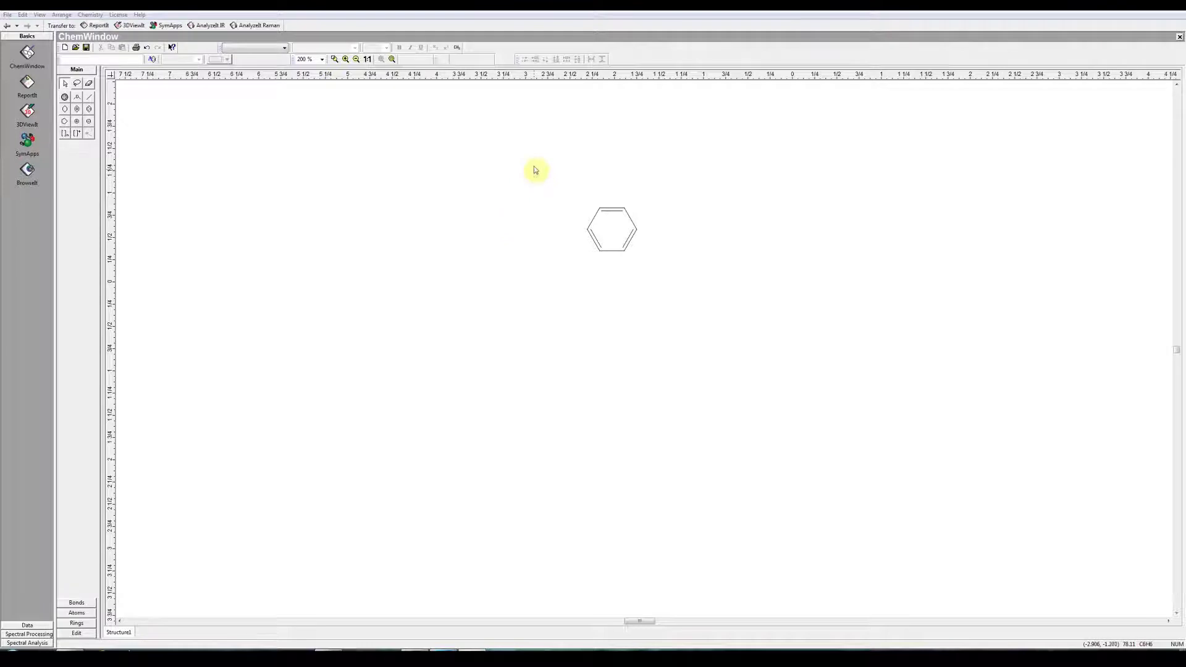
{"action": "left_click", "coordinate": [65, 84]}
Select the benzene ring, zoom in twice, then zoom back out to 100%
{"action": "left_click_drag", "start_coordinate": [547, 168], "coordinate": [679, 284]}
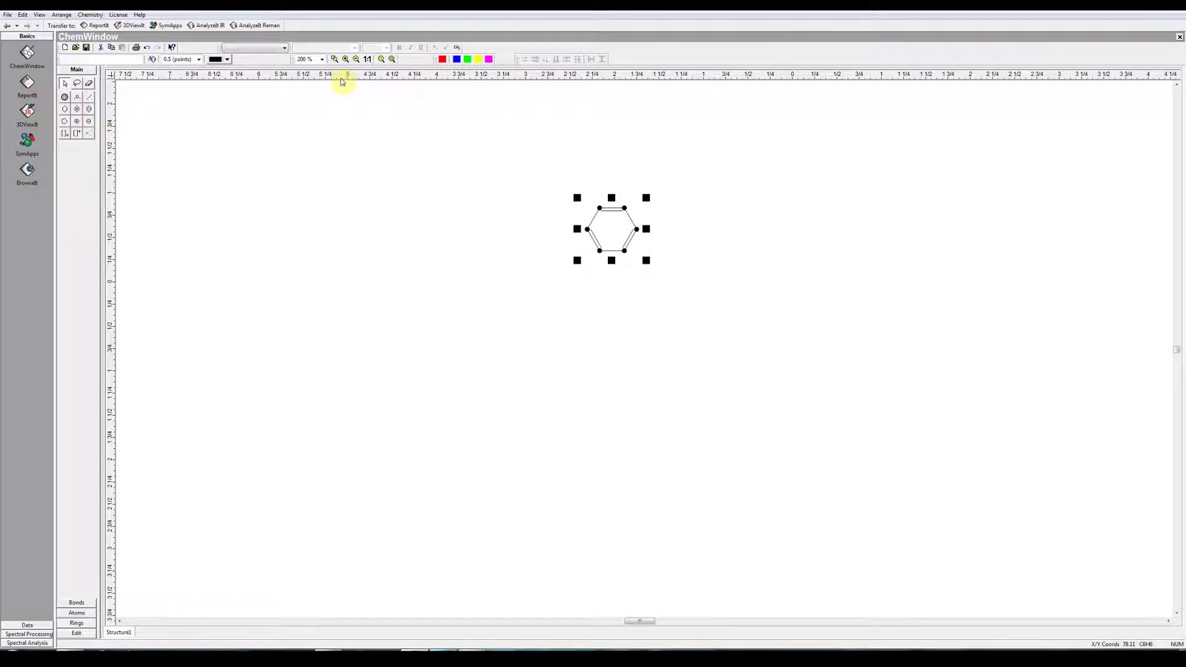
{"action": "left_click", "coordinate": [345, 59]}
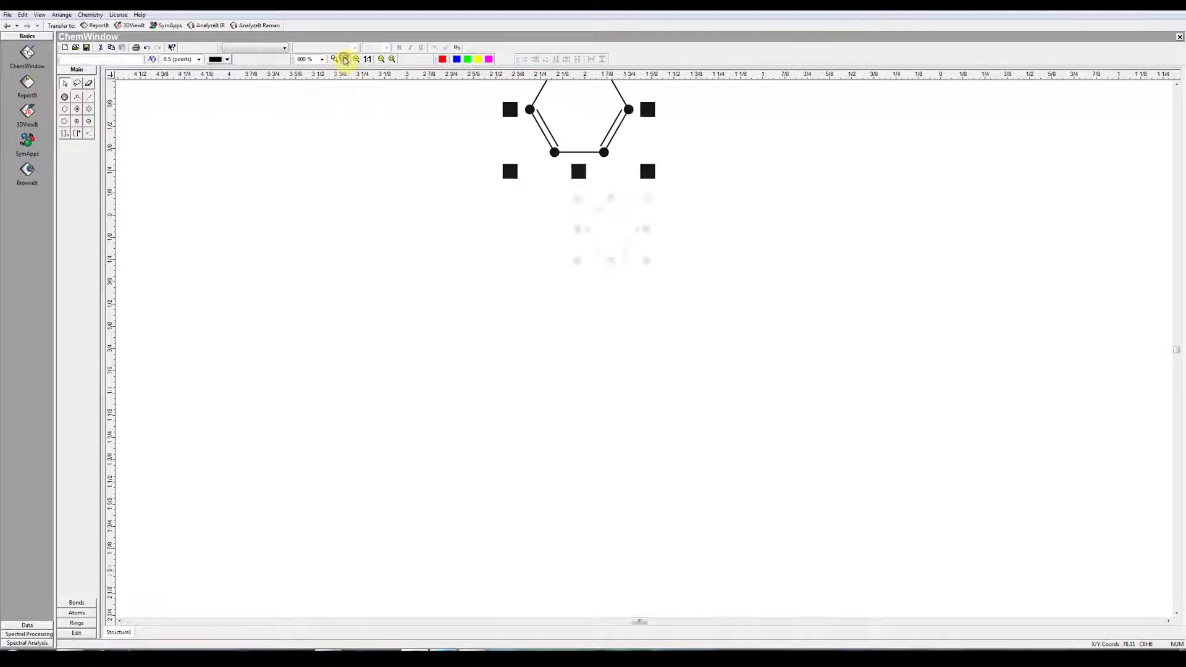
{"action": "left_click", "coordinate": [346, 59]}
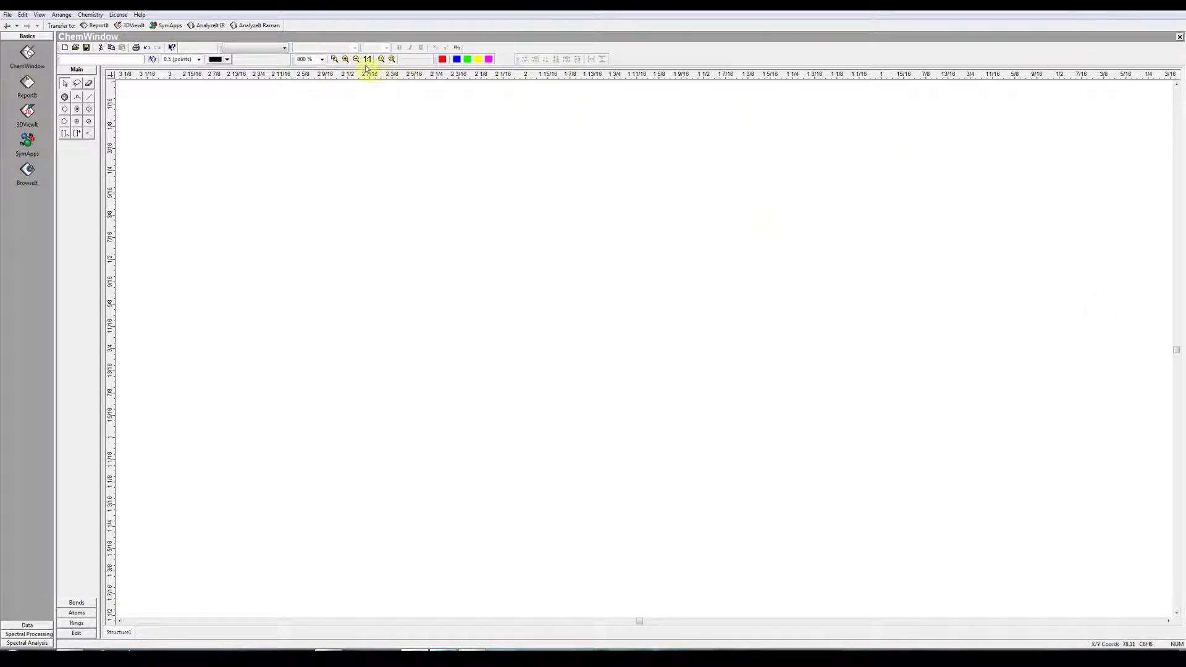
{"action": "left_click", "coordinate": [357, 60]}
{"action": "left_click", "coordinate": [356, 60]}
{"action": "left_click", "coordinate": [356, 60]}
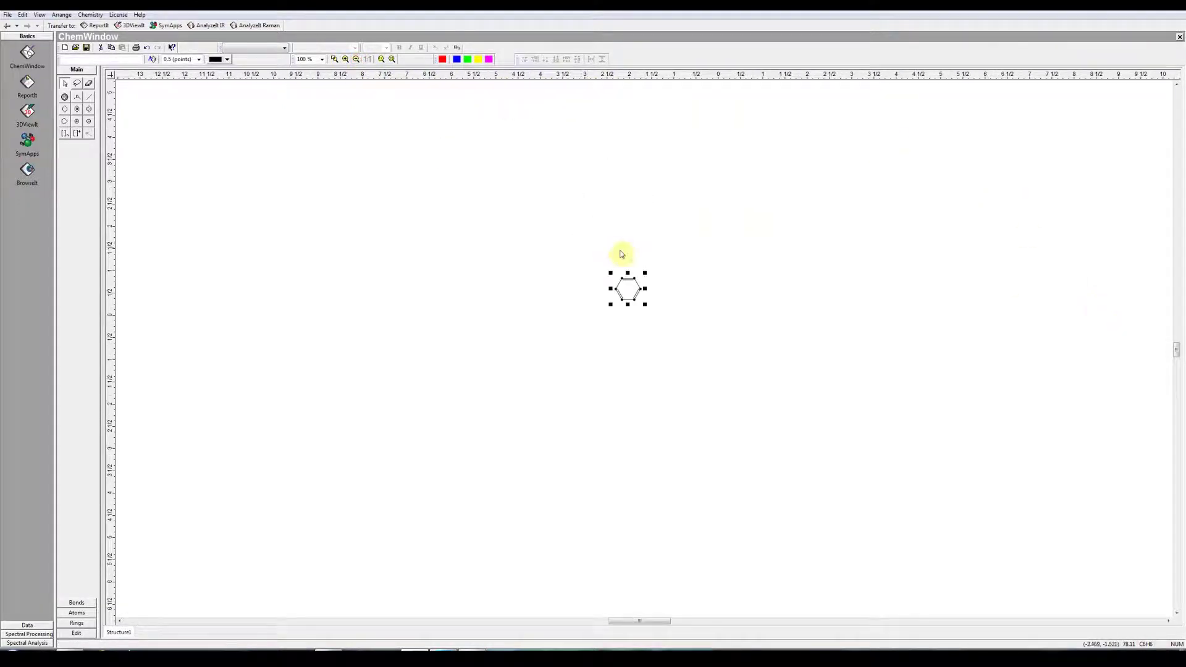
Reselect the ring and compare zoomed-in, 1:1 and zoom-to-selection views, then deselect it
{"action": "left_click_drag", "start_coordinate": [586, 249], "coordinate": [633, 387]}
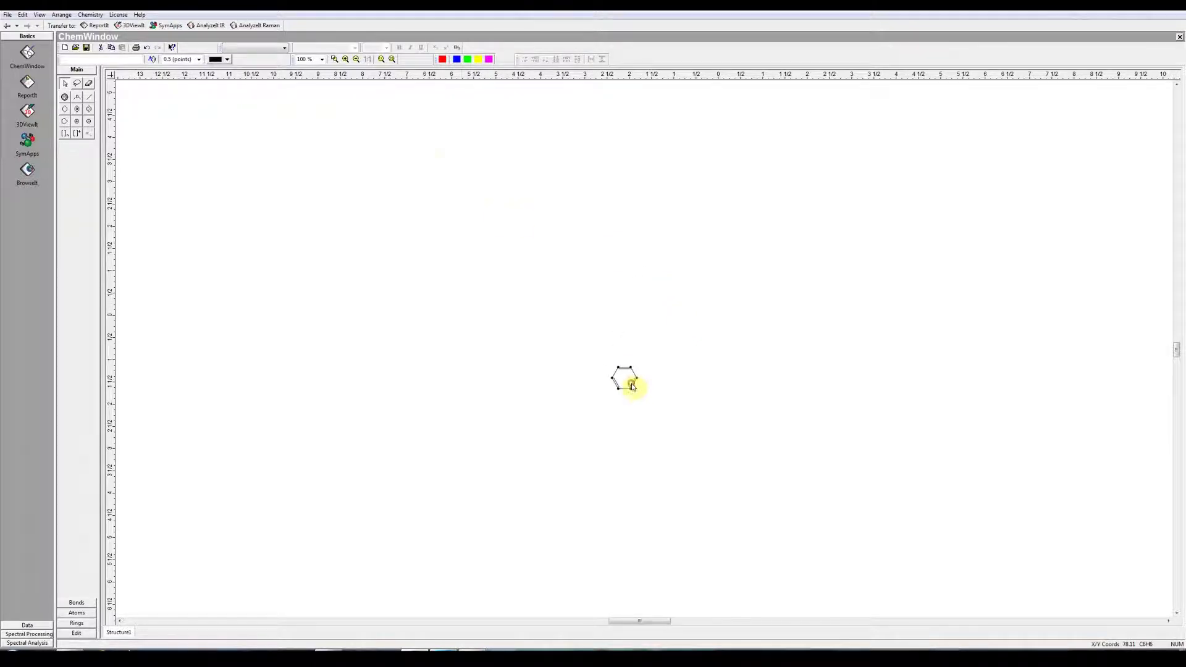
{"action": "left_click", "coordinate": [346, 60]}
{"action": "left_click", "coordinate": [346, 60]}
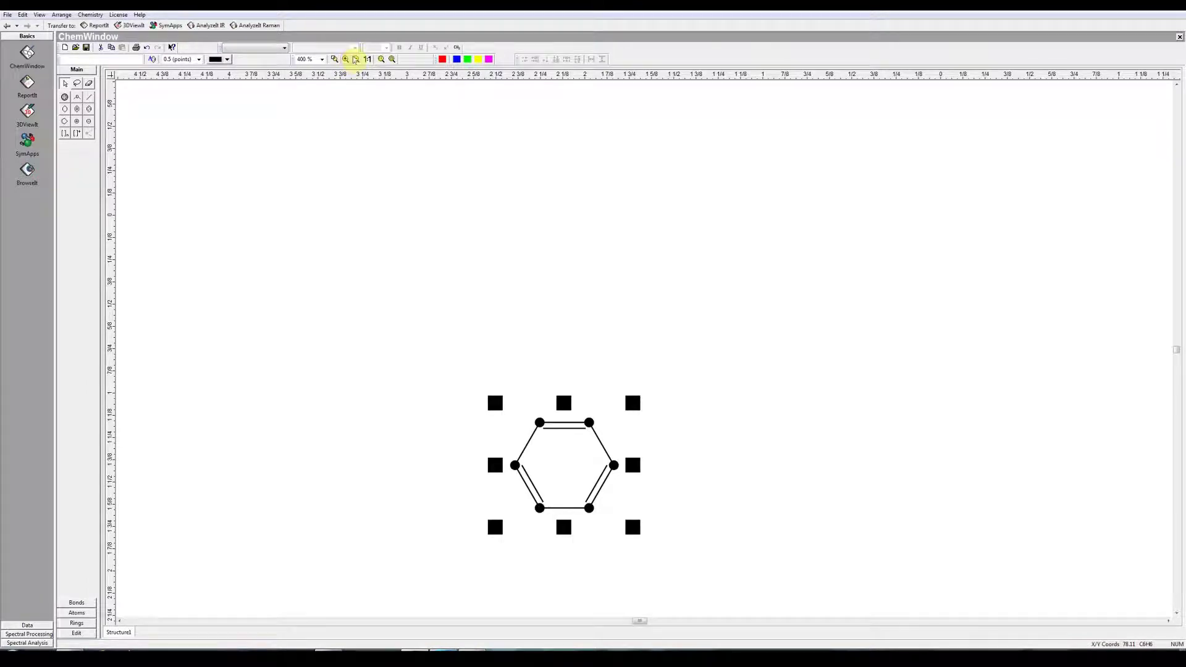
{"action": "left_click", "coordinate": [369, 59]}
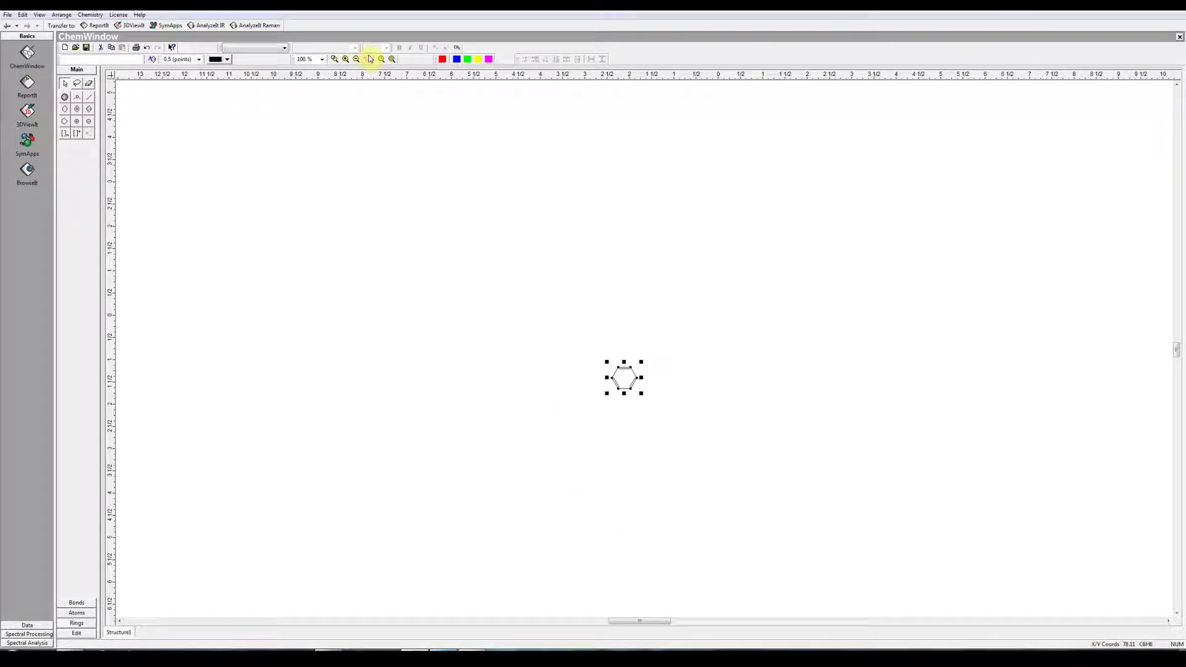
{"action": "left_click", "coordinate": [383, 59]}
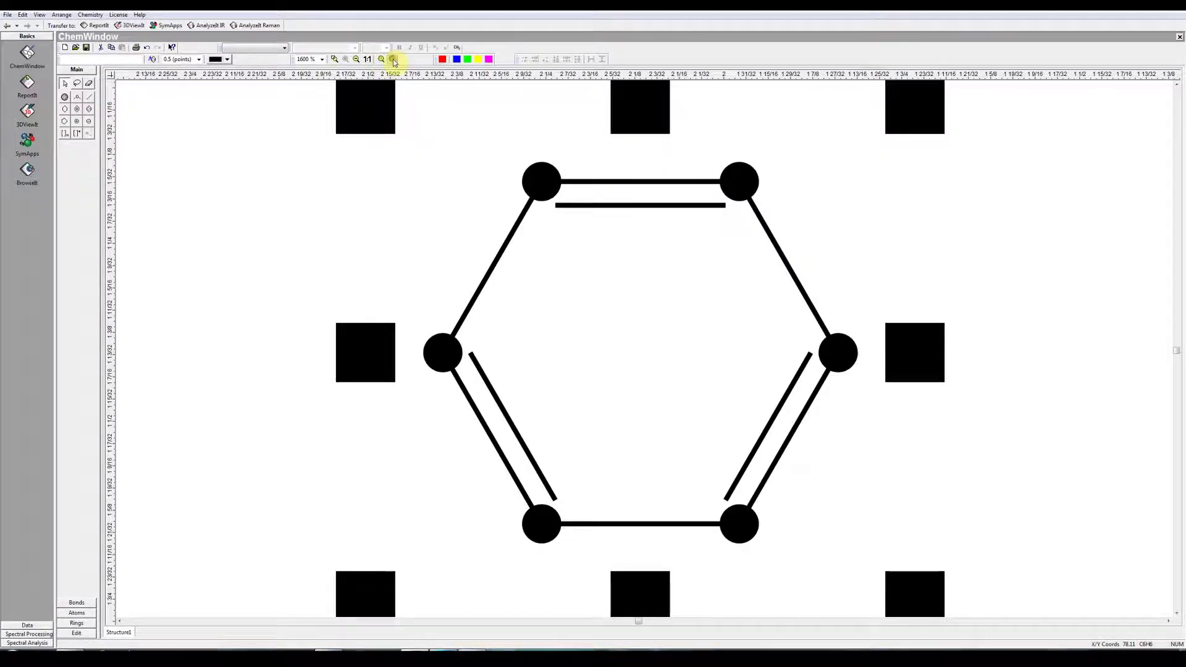
{"action": "left_click", "coordinate": [369, 60]}
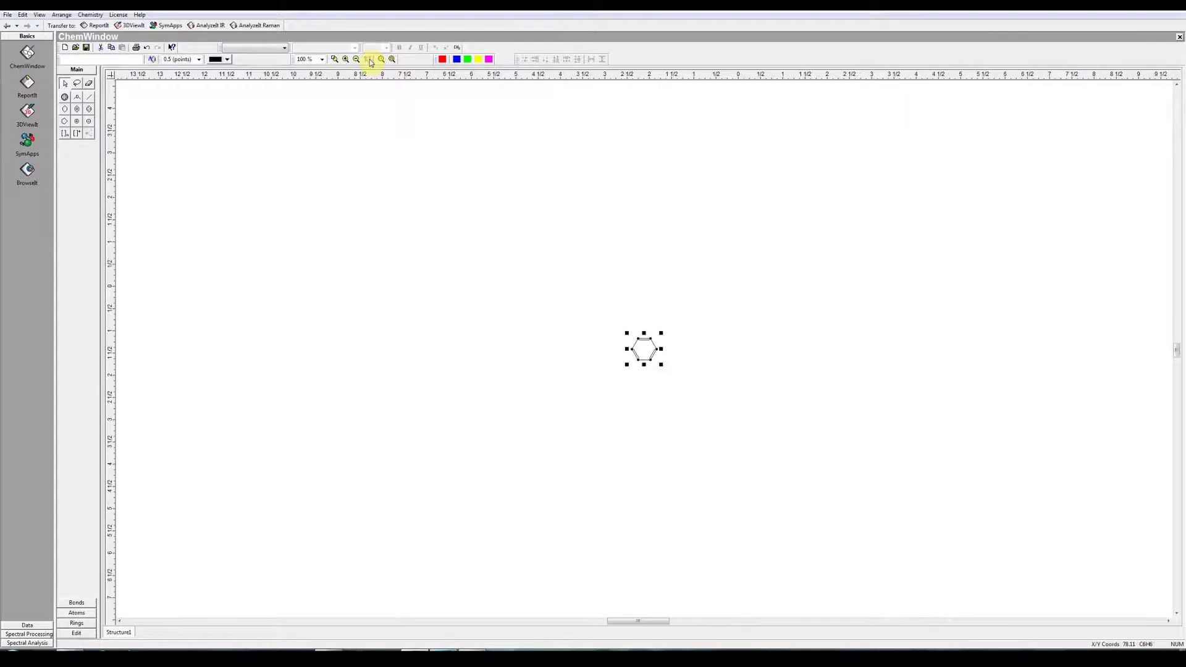
{"action": "left_click", "coordinate": [588, 310]}
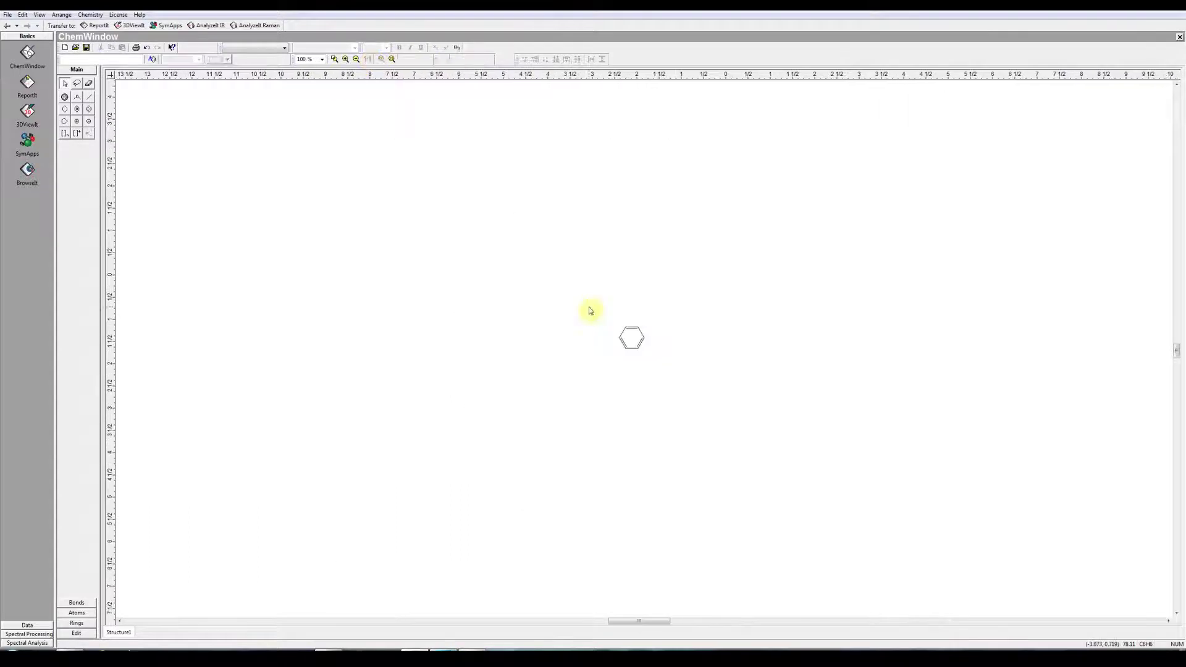
Box-zoom around the hexagon, then choose a slightly smaller preset zoom level
{"action": "left_click", "coordinate": [334, 61]}
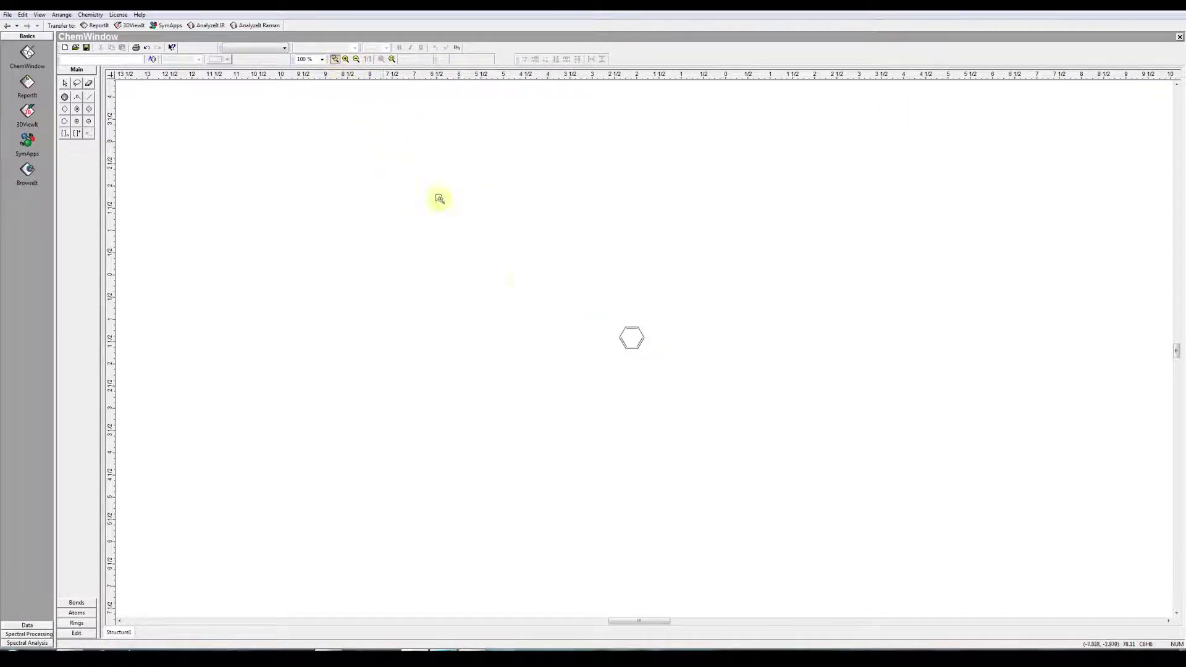
{"action": "left_click_drag", "start_coordinate": [599, 314], "coordinate": [683, 385]}
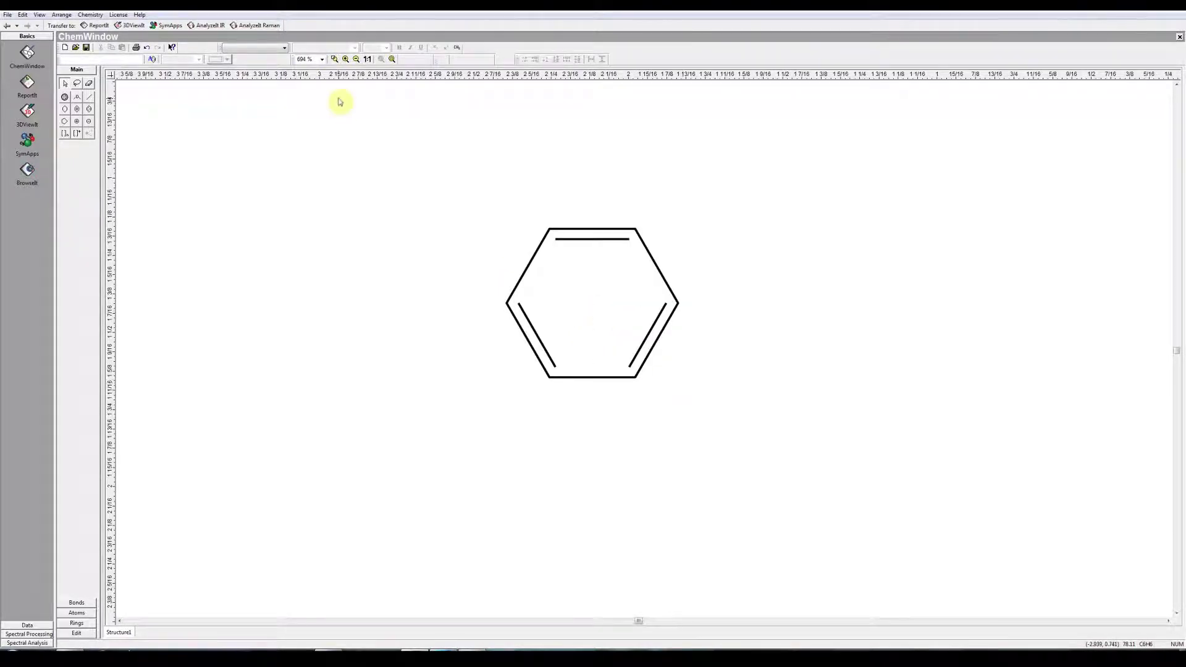
{"action": "left_click", "coordinate": [323, 60]}
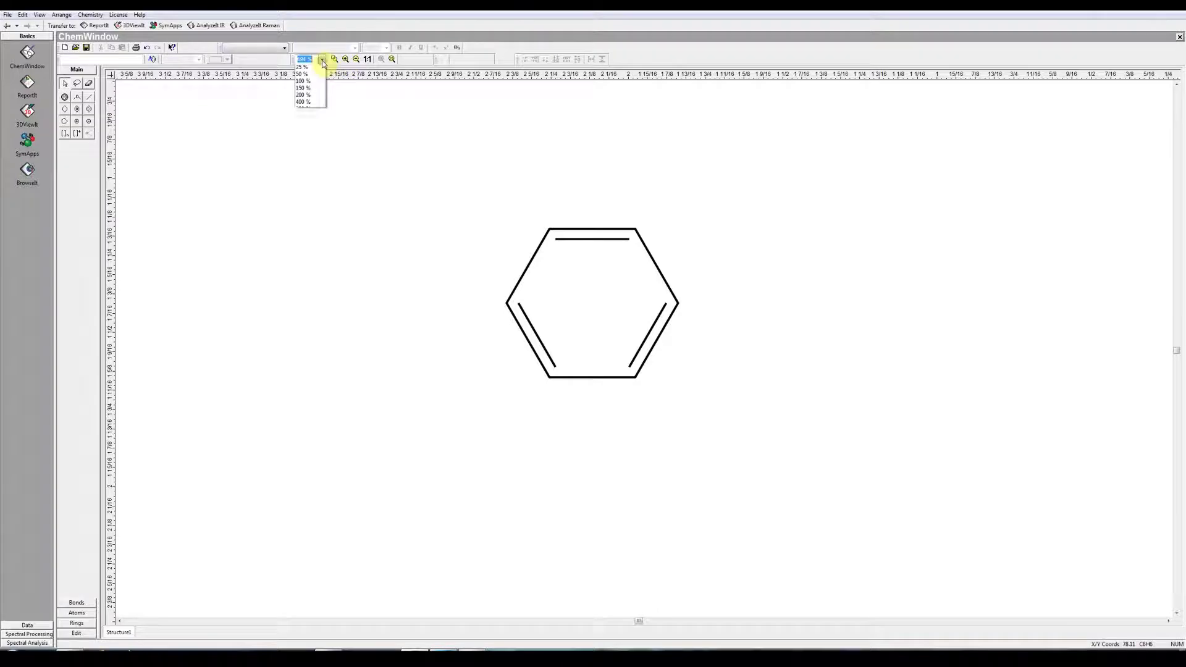
{"action": "left_click", "coordinate": [309, 117]}
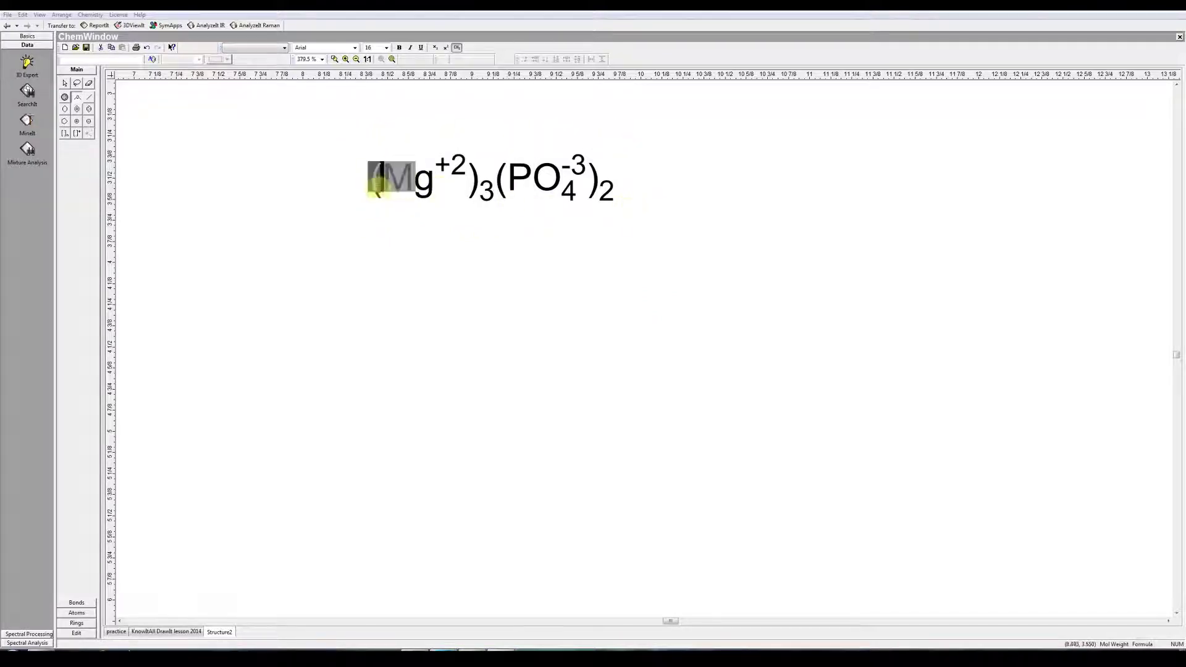
Add a label below the formula reading (Mg+2)3(PO4-3)2, correcting the lowercase o
{"action": "left_click", "coordinate": [379, 217]}
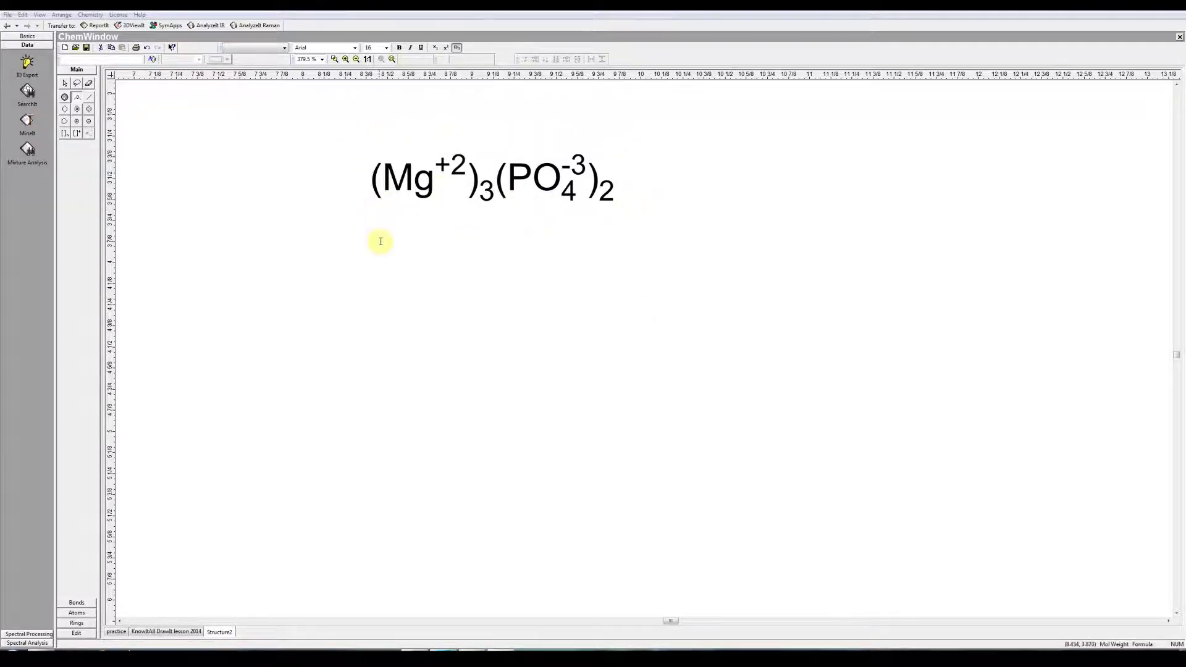
{"action": "left_click", "coordinate": [79, 99]}
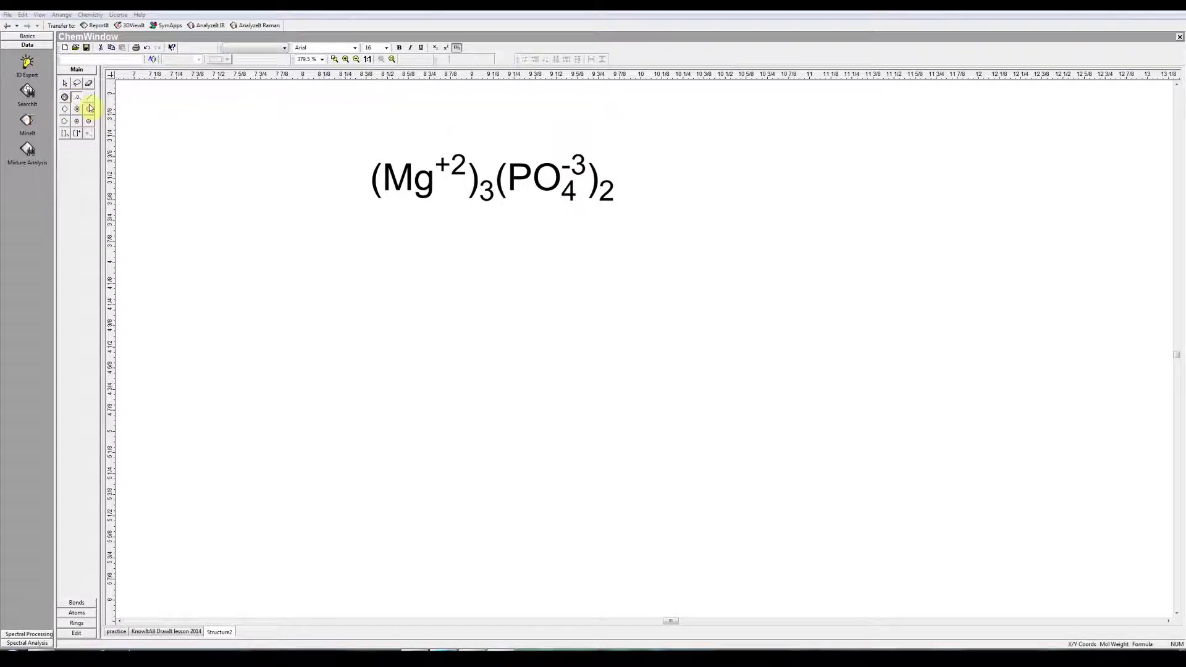
{"action": "left_click", "coordinate": [406, 271]}
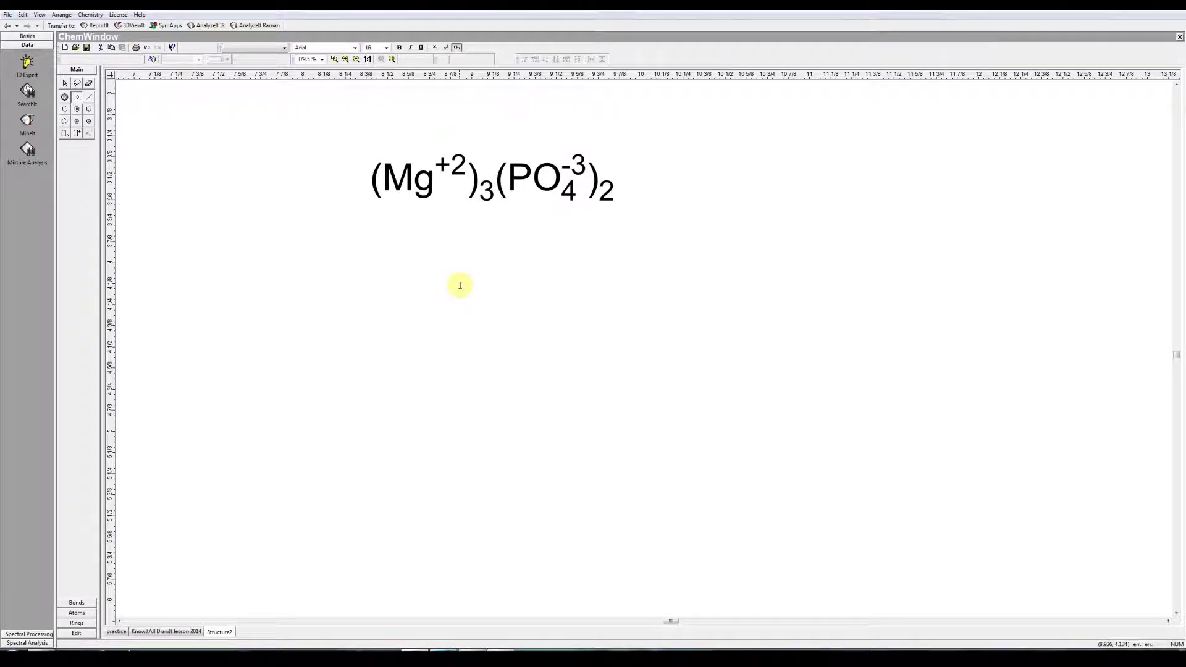
{"action": "type", "text": "(Mg"}
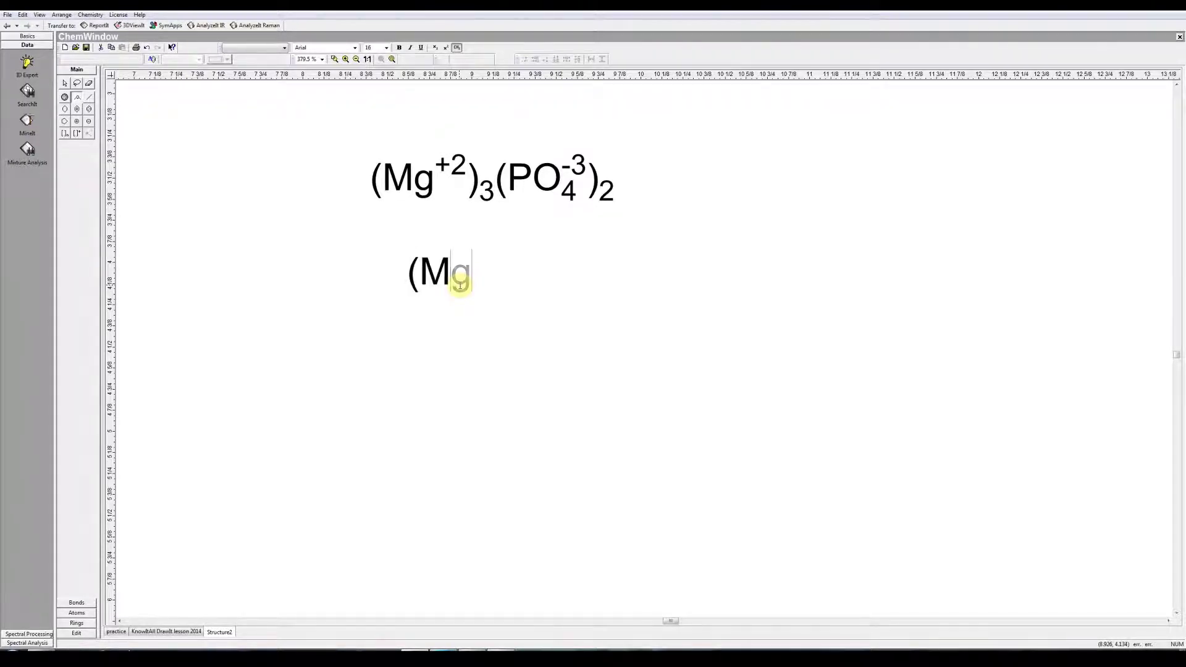
{"action": "type", "text": "+2"}
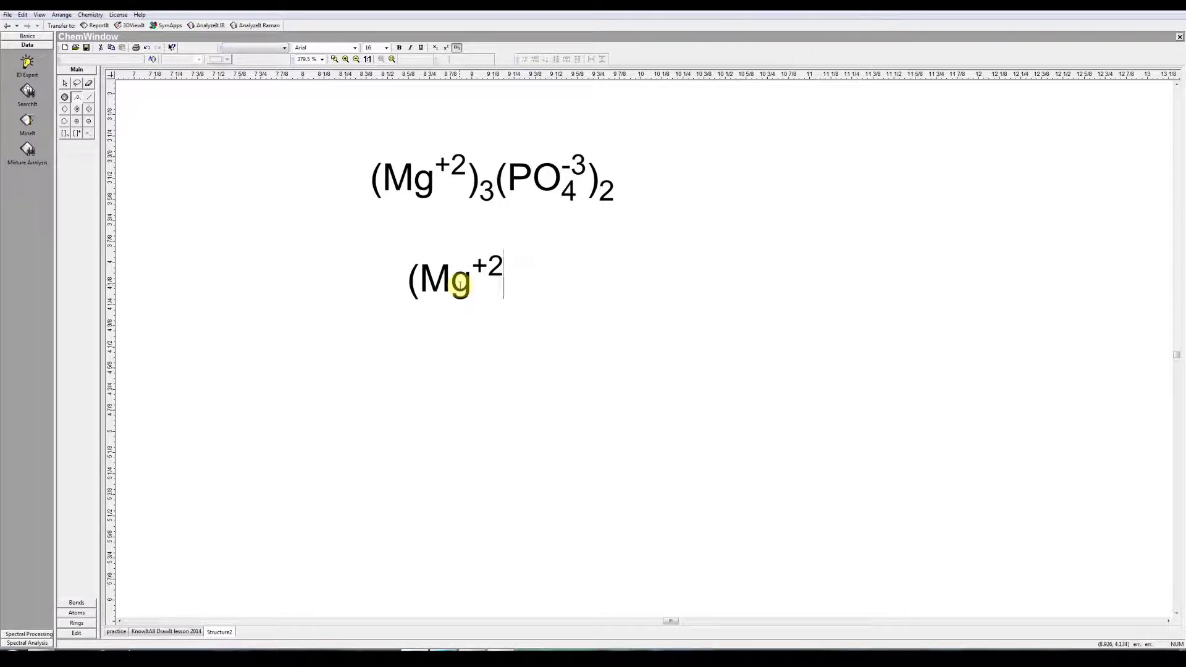
{"action": "type", "text": ")3(Po"}
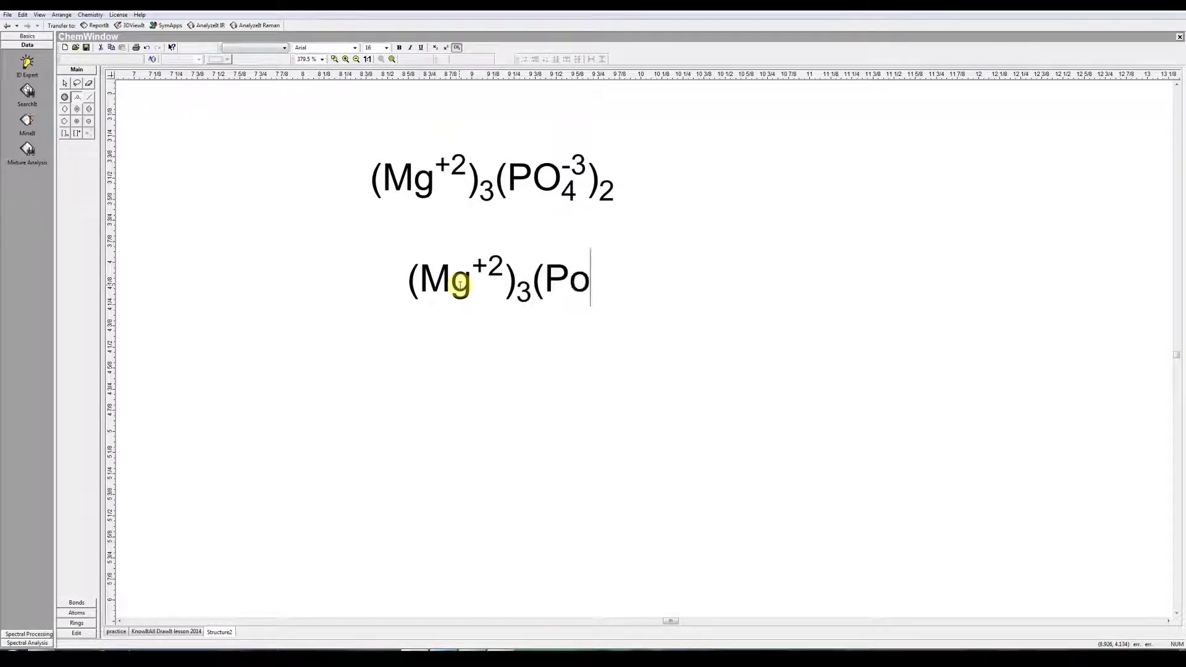
{"action": "key", "text": "BackSpace"}
{"action": "type", "text": "O"}
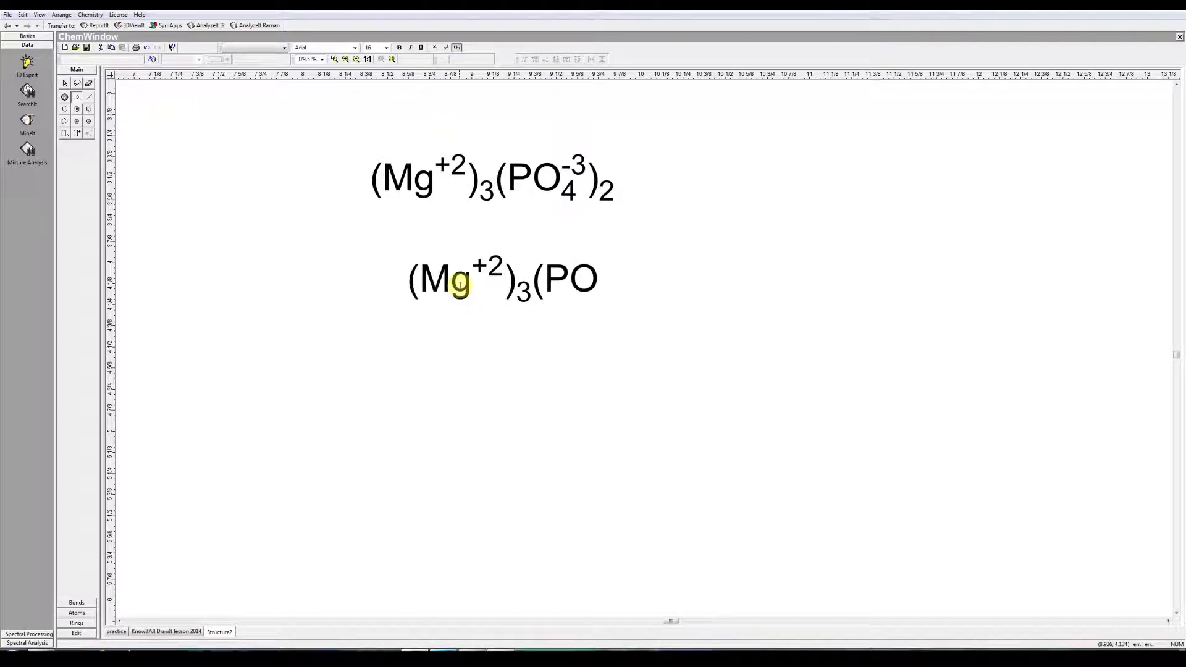
{"action": "type", "text": "4-3)"}
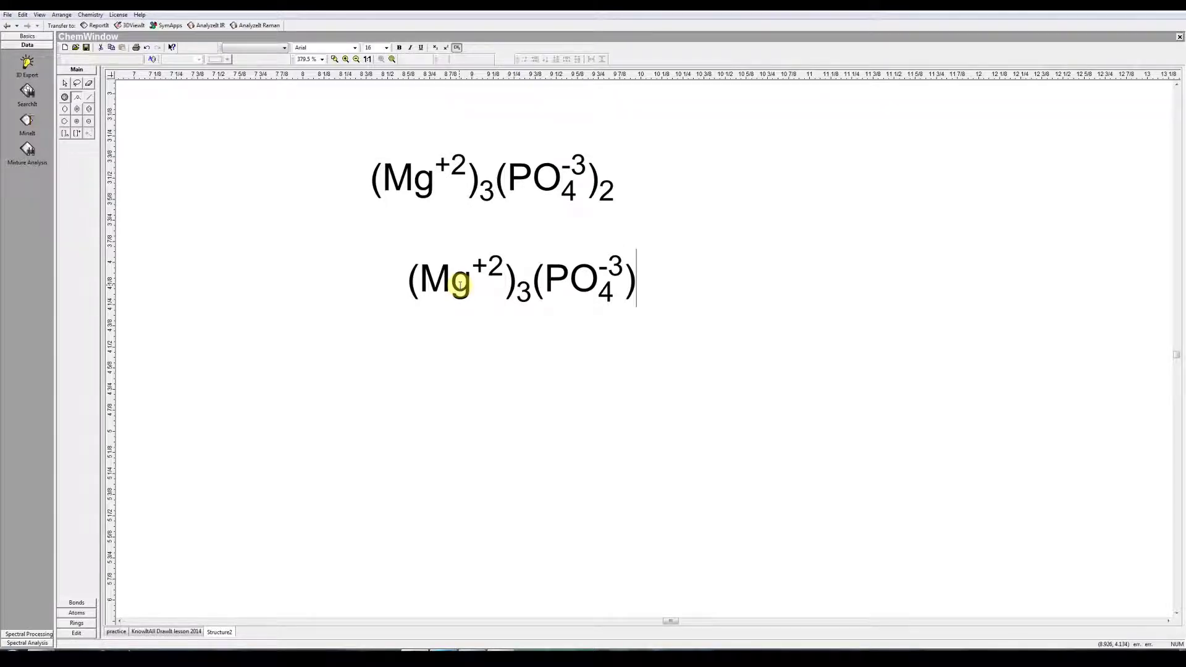
{"action": "type", "text": "2"}
Test the subscript button on the M of Mg, revert it, and deselect the text
{"action": "left_click_drag", "start_coordinate": [461, 283], "coordinate": [485, 281]}
{"action": "left_click", "coordinate": [537, 318]}
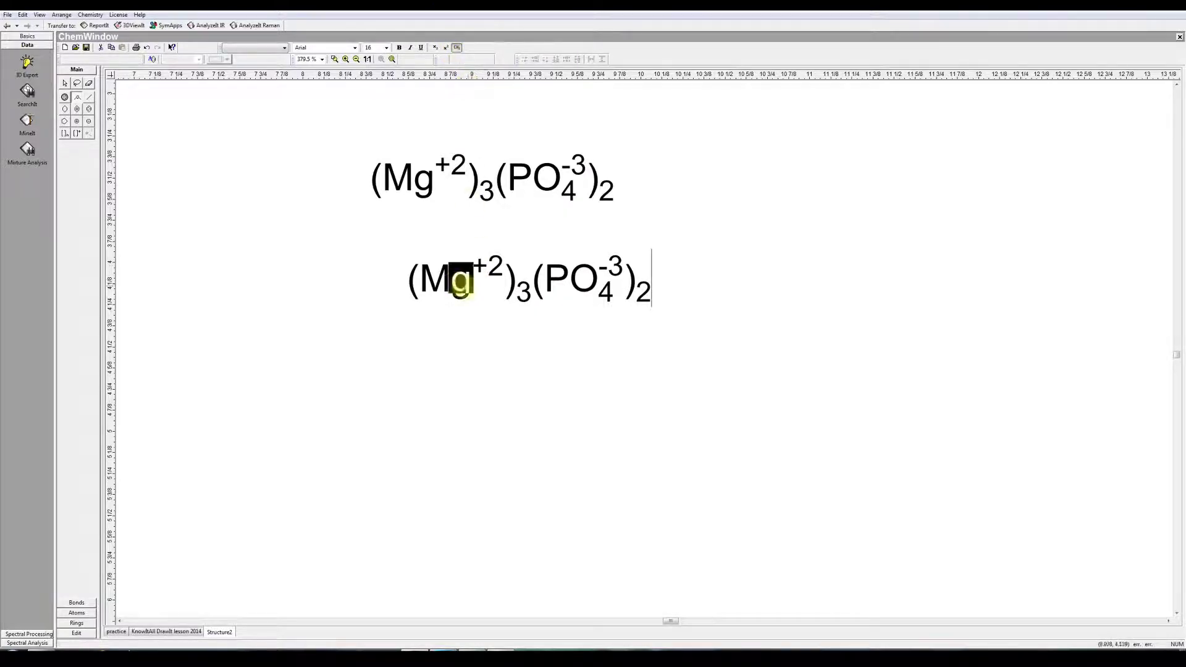
{"action": "left_click_drag", "start_coordinate": [419, 281], "coordinate": [454, 281]}
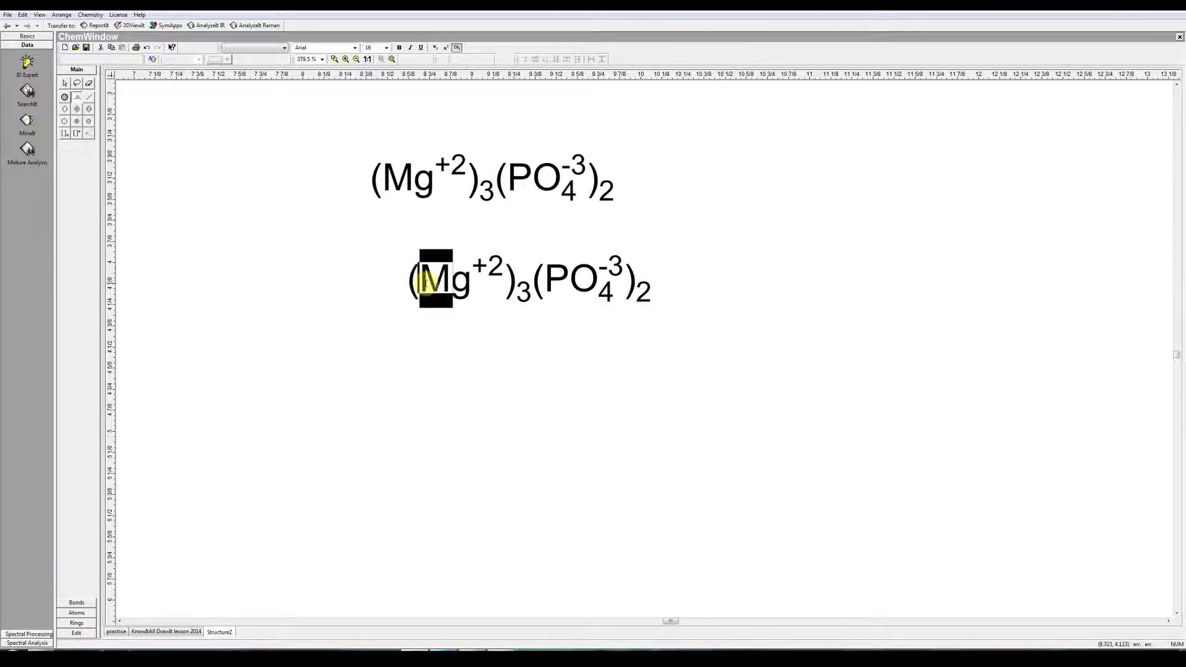
{"action": "left_click", "coordinate": [435, 48]}
{"action": "left_click", "coordinate": [435, 48]}
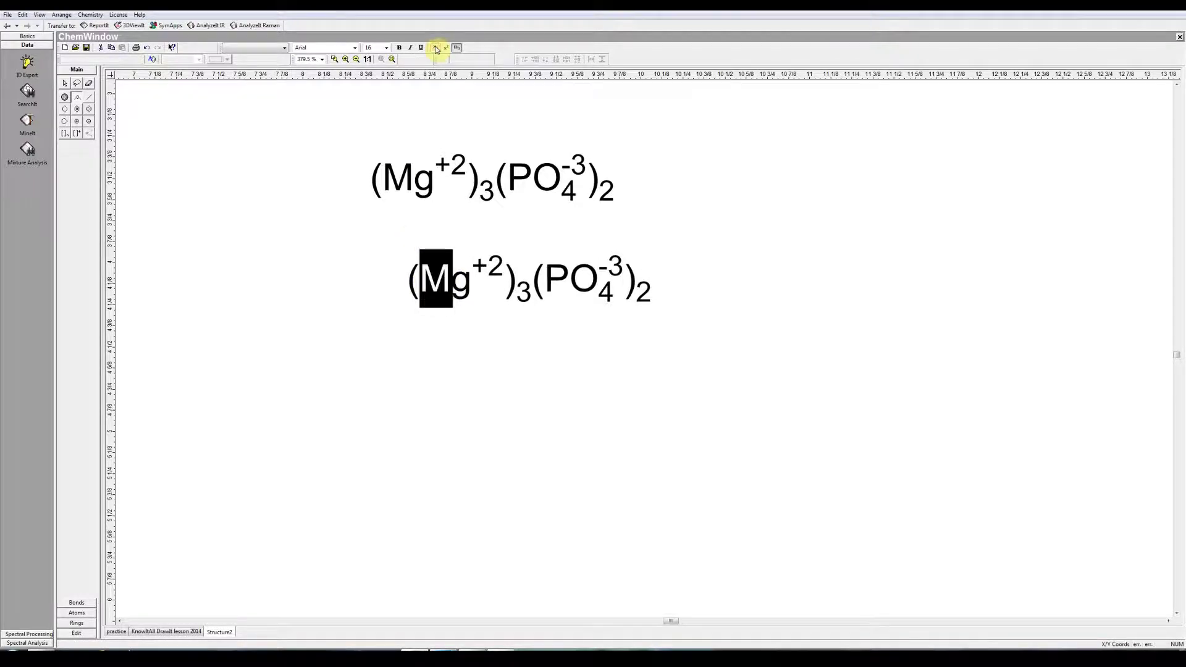
{"action": "left_click", "coordinate": [481, 362]}
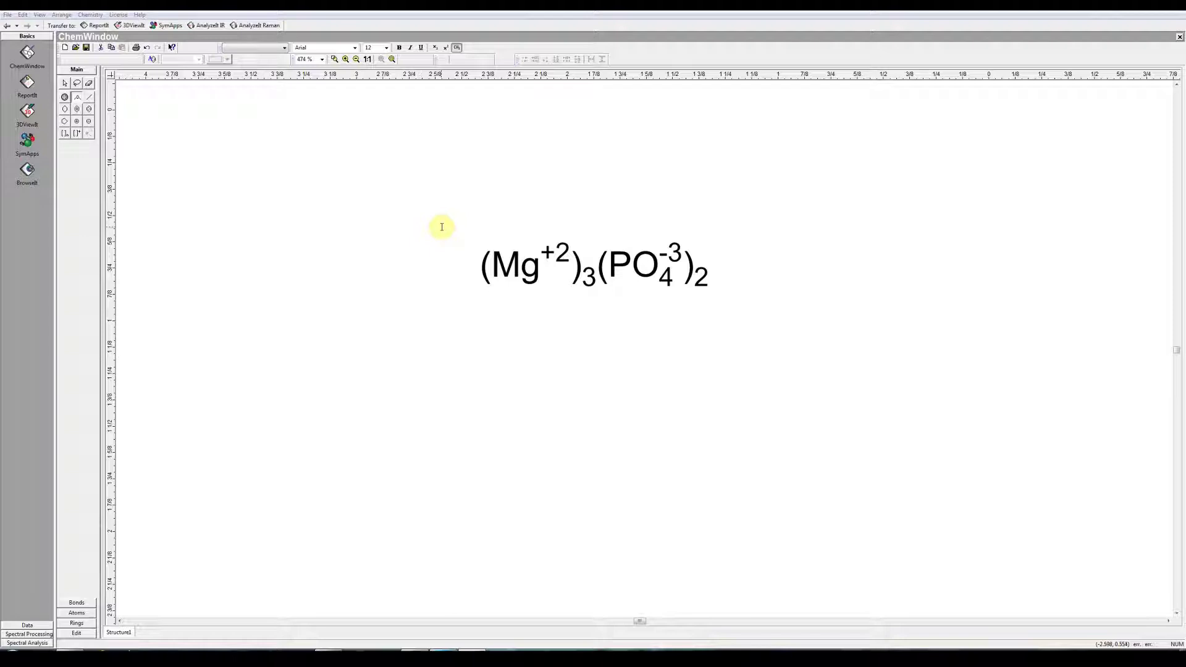
Move the formula label toward the top left of the page
{"action": "left_click", "coordinate": [65, 83]}
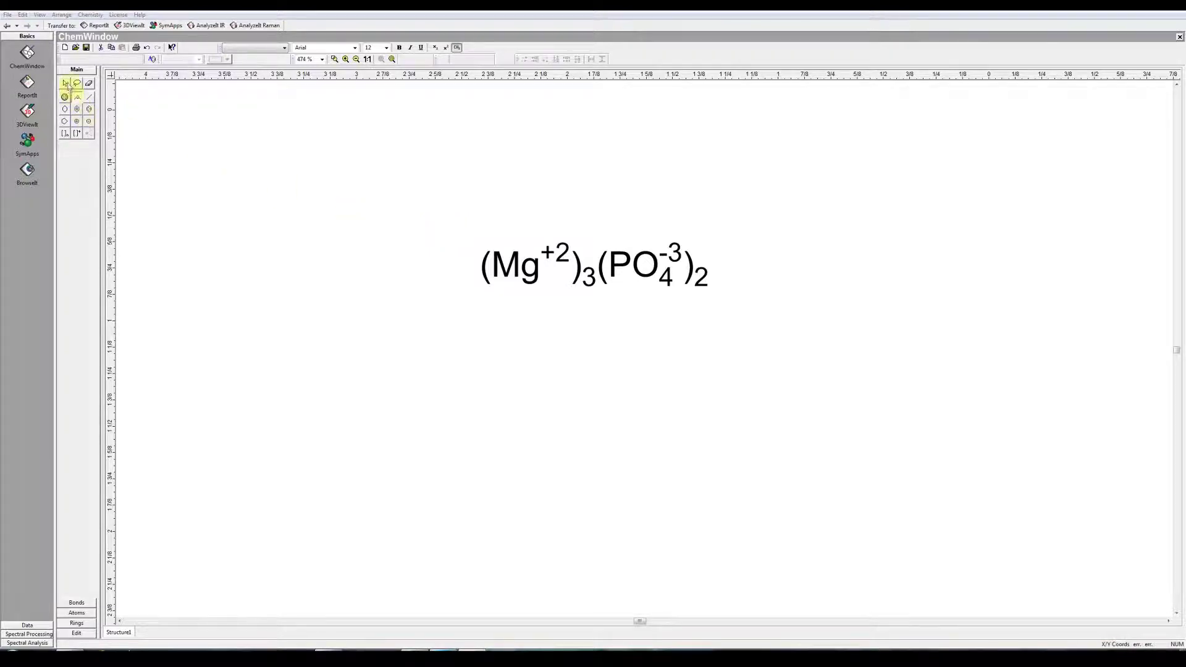
{"action": "left_click_drag", "start_coordinate": [410, 202], "coordinate": [750, 344]}
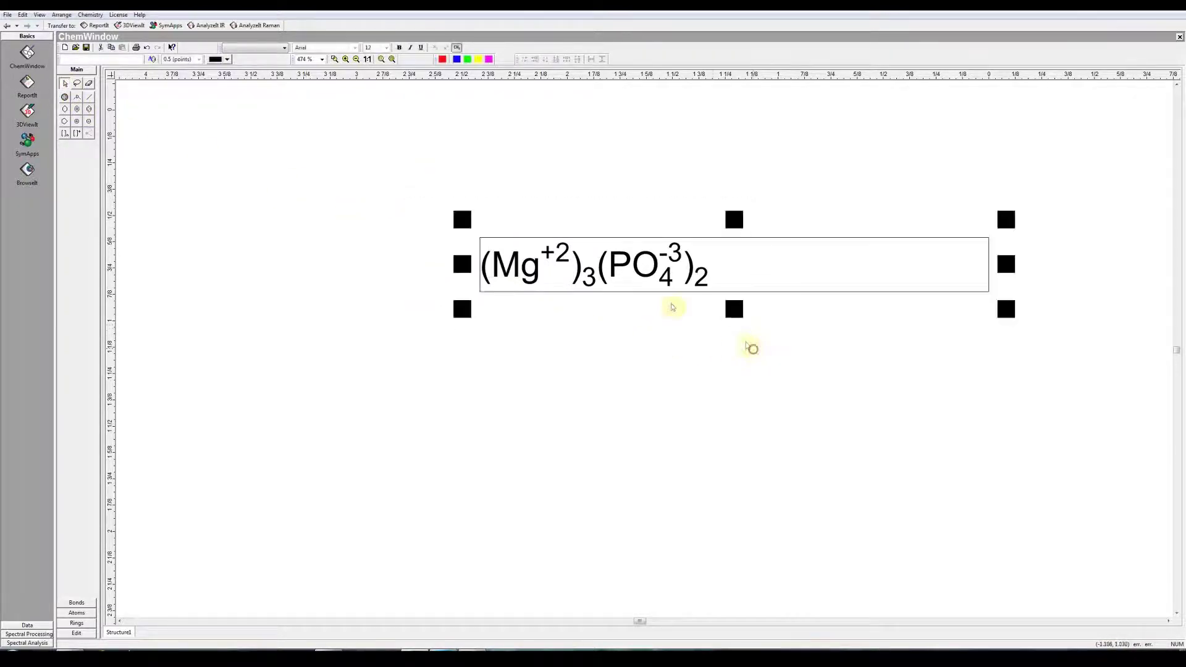
{"action": "double_click", "coordinate": [642, 280]}
{"action": "left_click_drag", "start_coordinate": [643, 279], "coordinate": [450, 145]}
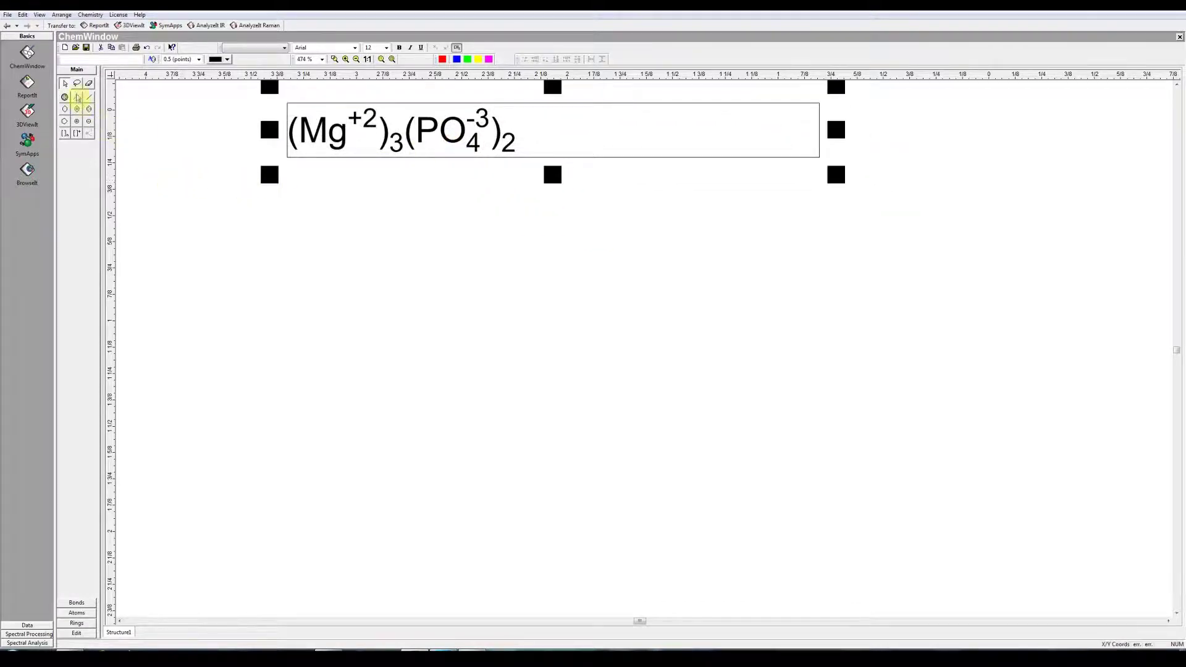
Add a C atom label below the formula and draw a single bond from it
{"action": "left_click", "coordinate": [78, 97]}
{"action": "left_click", "coordinate": [391, 280]}
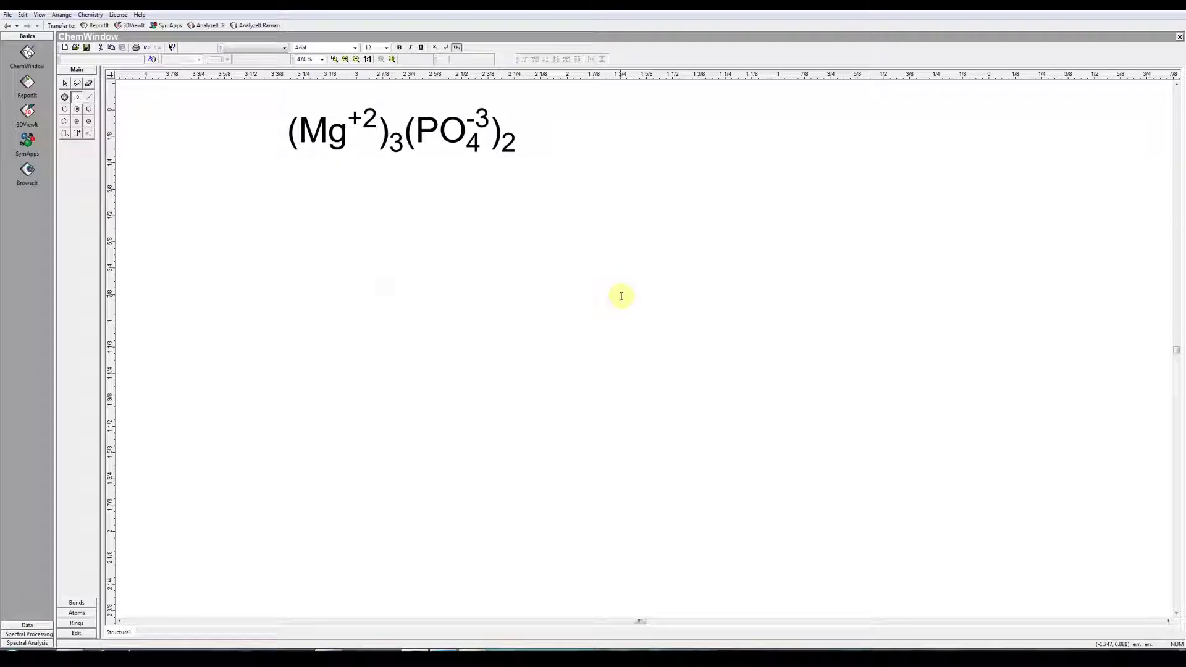
{"action": "type", "text": "C"}
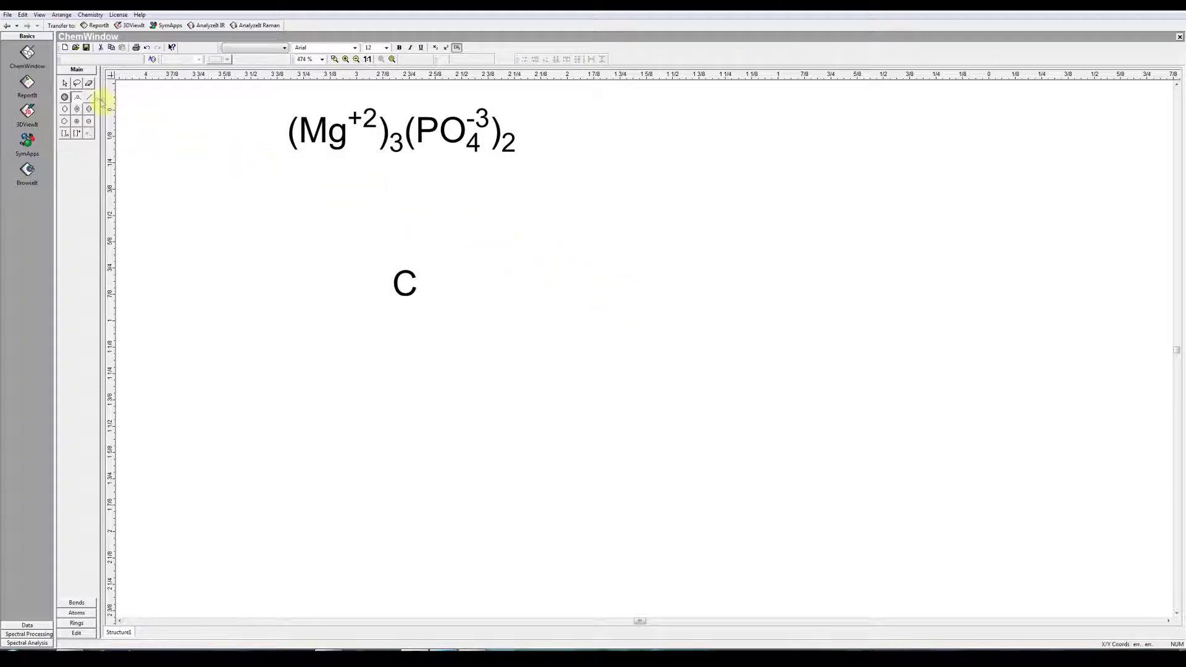
{"action": "left_click", "coordinate": [90, 97]}
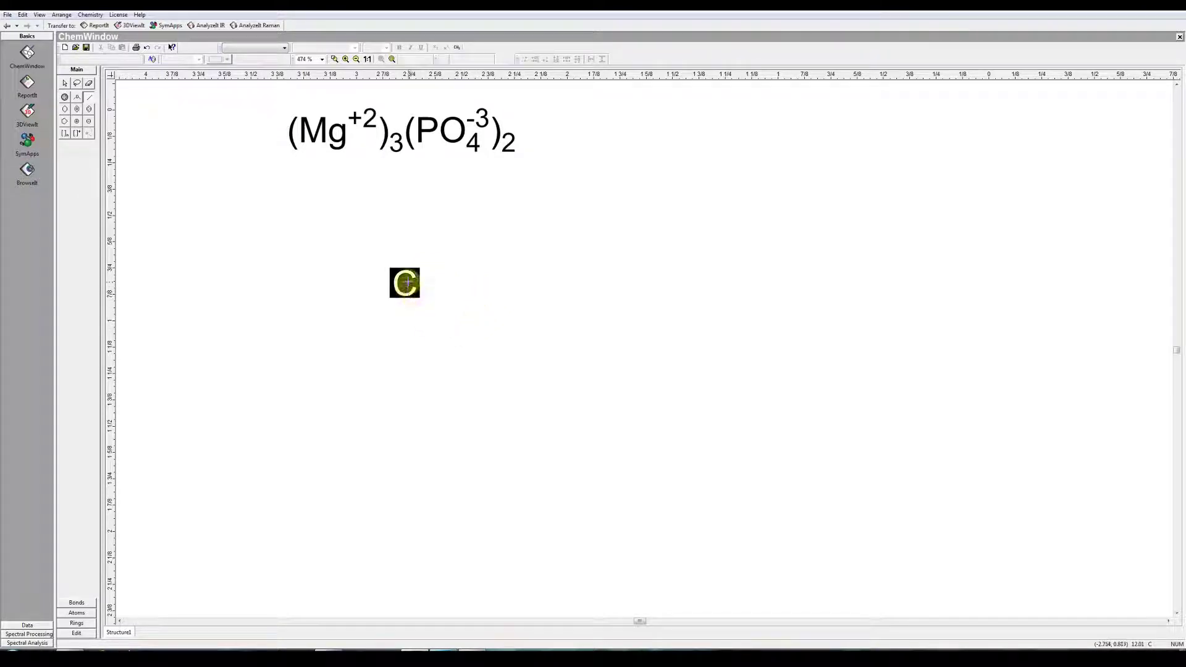
{"action": "left_click_drag", "start_coordinate": [406, 287], "coordinate": [475, 277]}
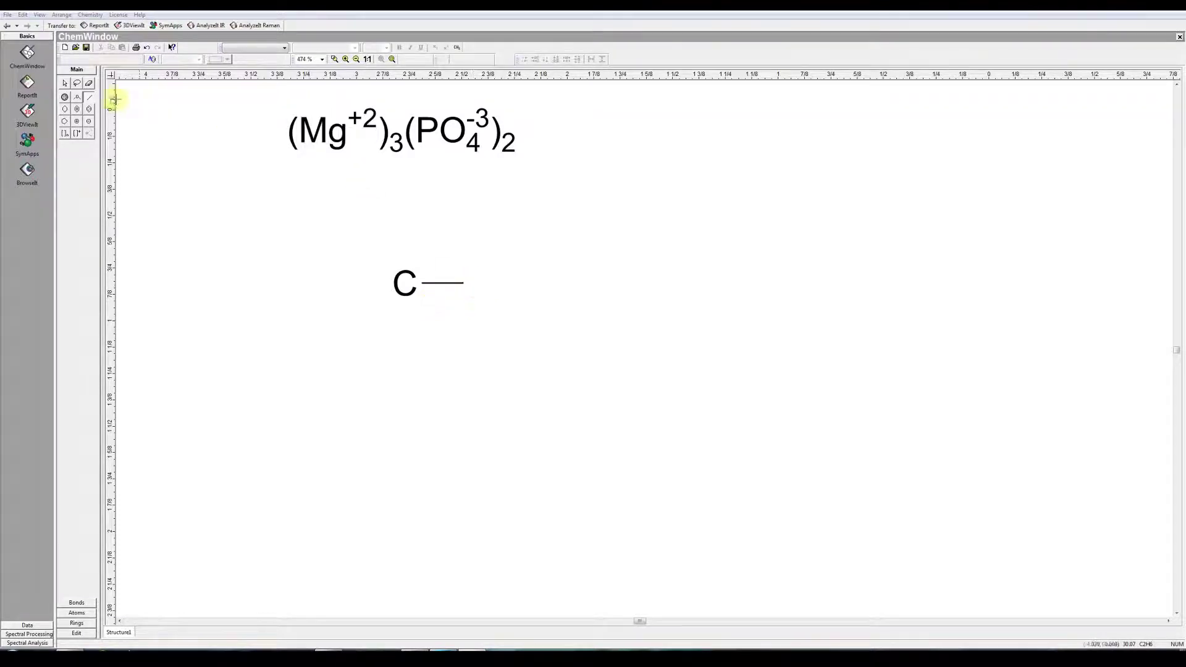
Set the structure style bond length to 30 points and apply it
{"action": "left_click", "coordinate": [24, 15]}
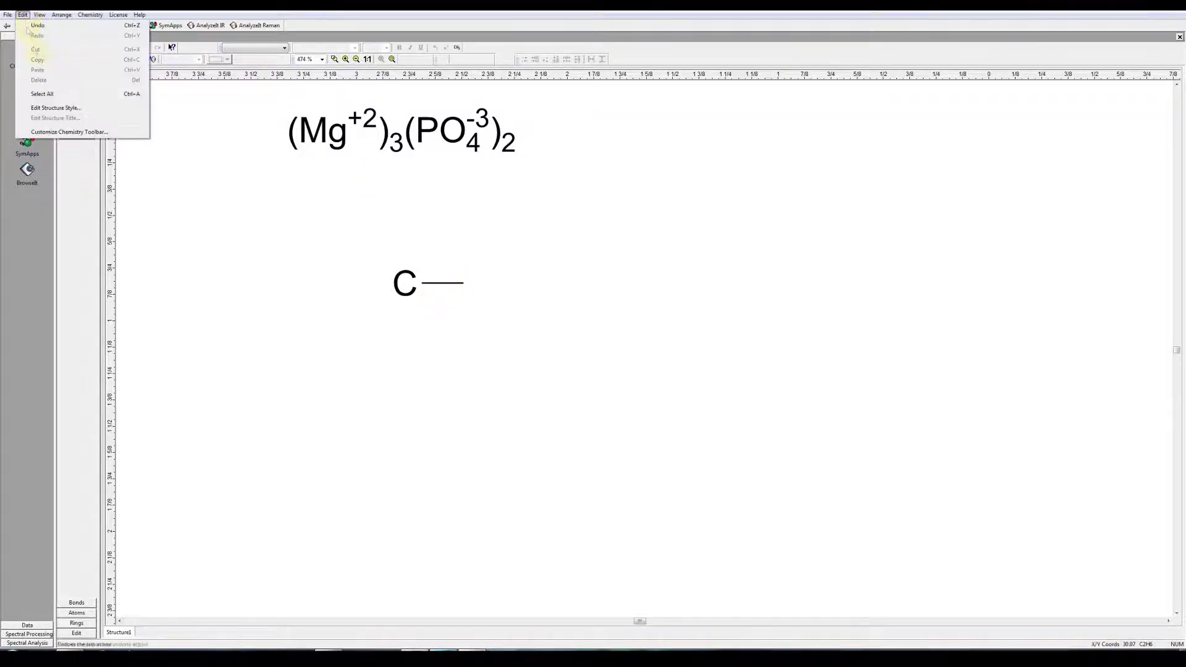
{"action": "left_click", "coordinate": [59, 110]}
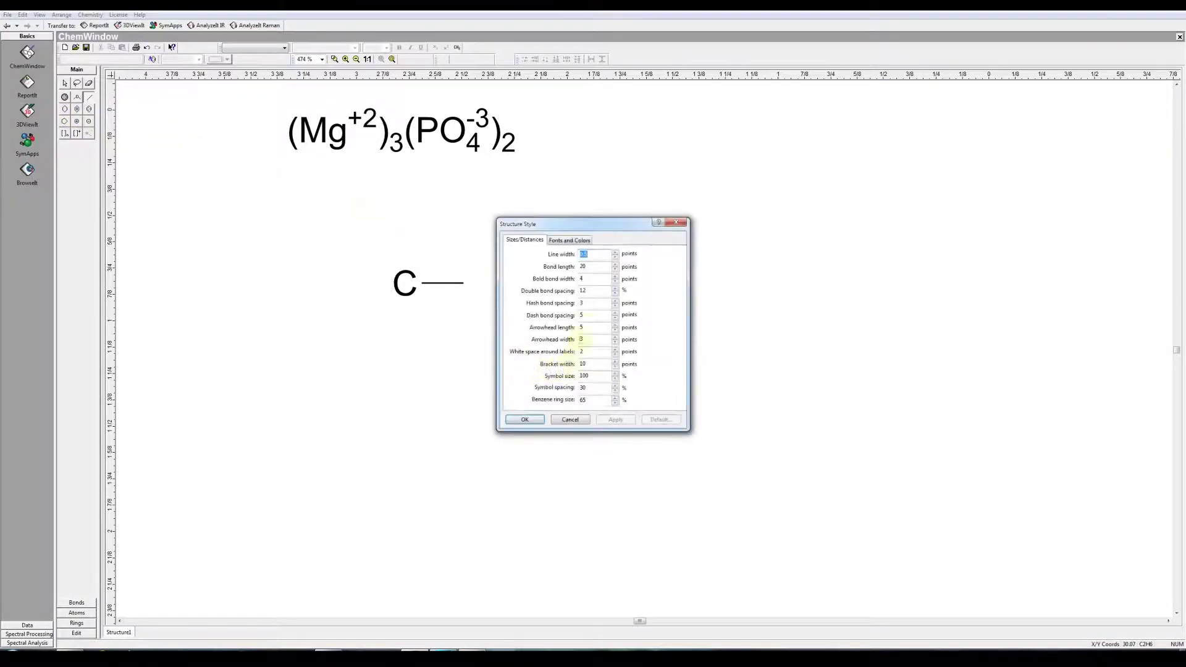
{"action": "left_click", "coordinate": [587, 266]}
{"action": "left_click_drag", "start_coordinate": [588, 264], "coordinate": [580, 270]}
{"action": "type", "text": "30"}
{"action": "left_click", "coordinate": [616, 419]}
Close the style settings and erase the old C atom and its bond
{"action": "left_click", "coordinate": [527, 420]}
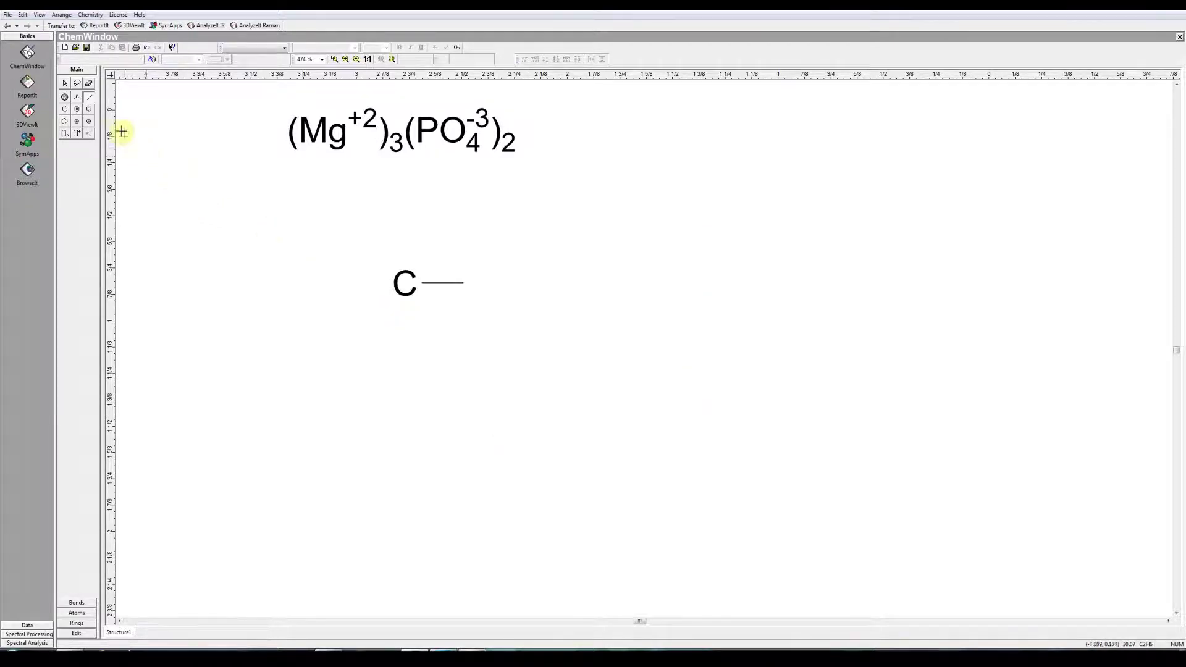
{"action": "left_click", "coordinate": [91, 85]}
{"action": "left_click", "coordinate": [426, 283]}
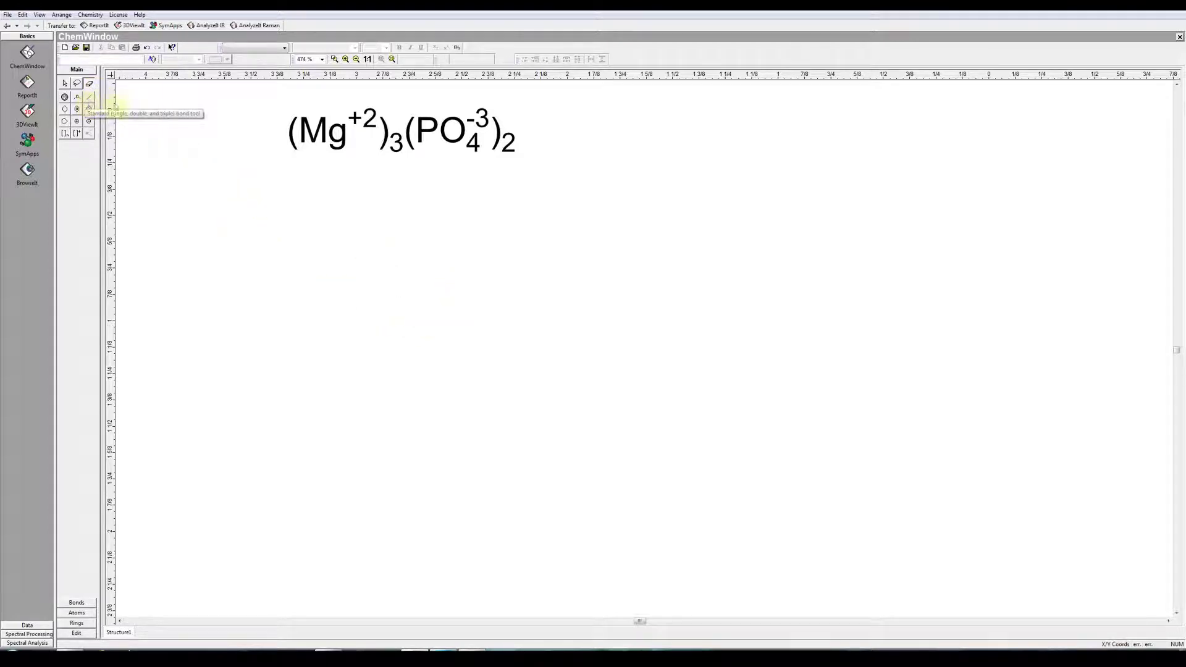
{"action": "scroll", "coordinate": [556, 422], "scroll_direction": "up", "scroll_amount": 1}
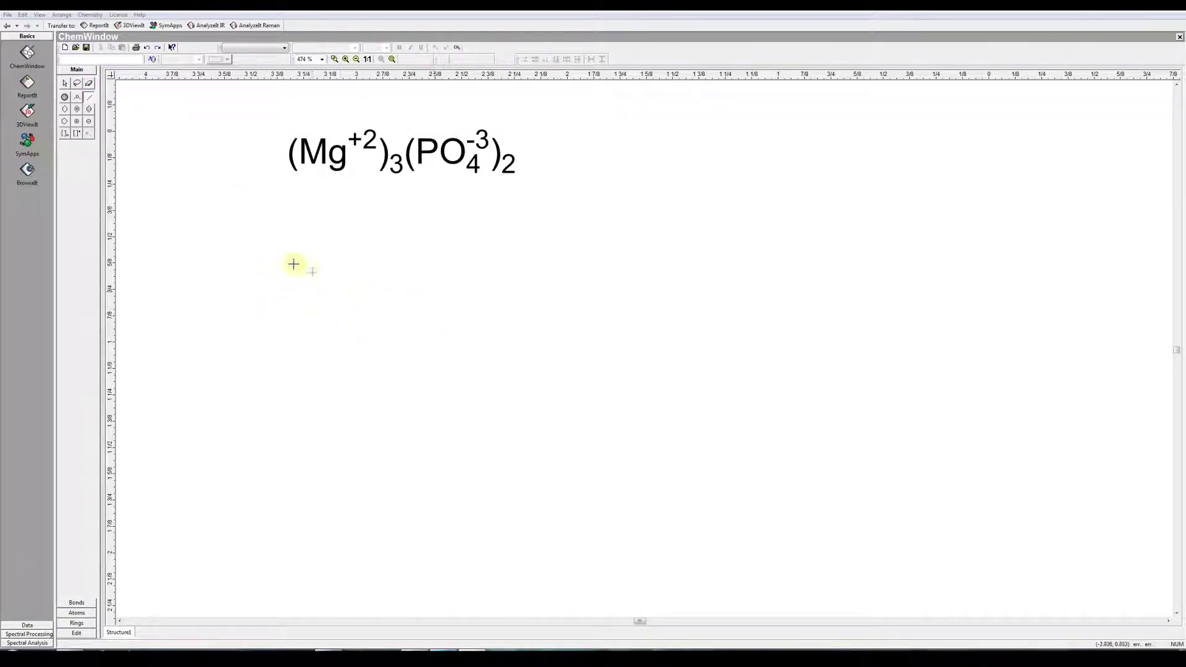
Place a C label below the formula, then undo the bond drawn from it
{"action": "left_click", "coordinate": [76, 97]}
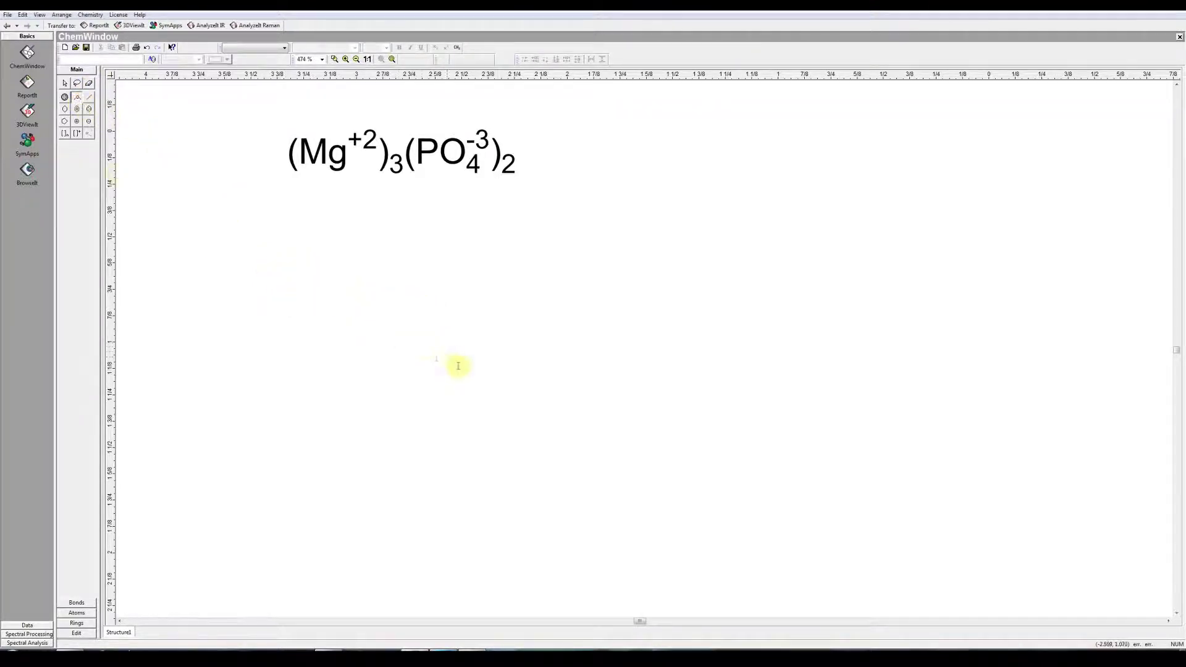
{"action": "left_click", "coordinate": [451, 328]}
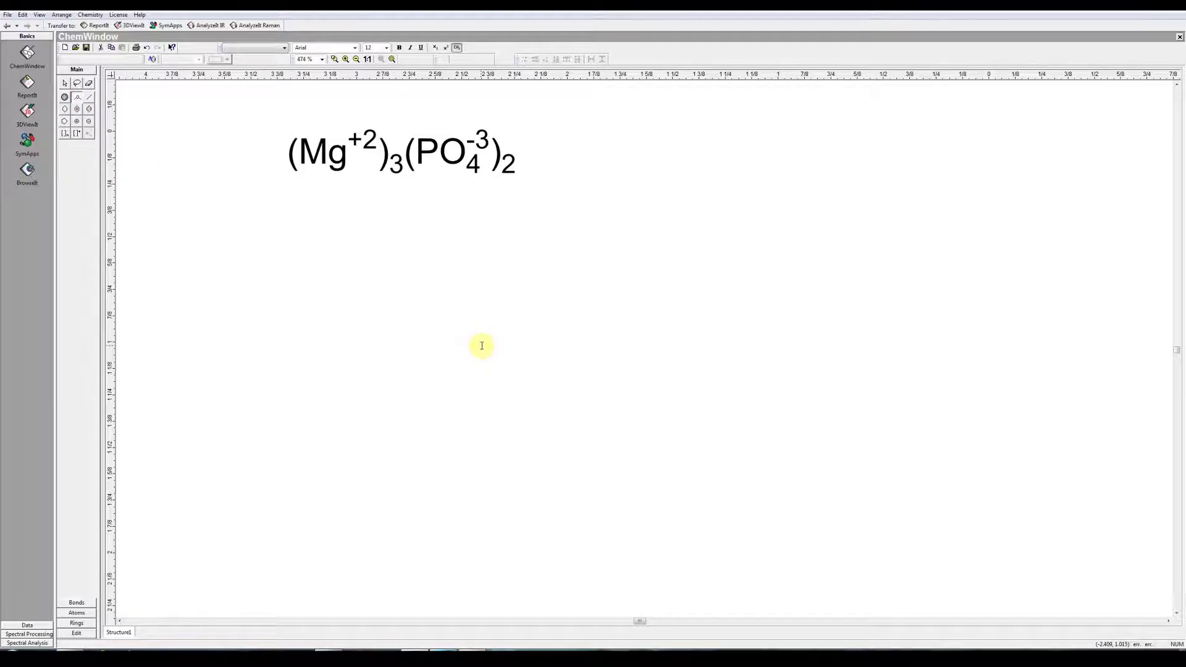
{"action": "type", "text": "C"}
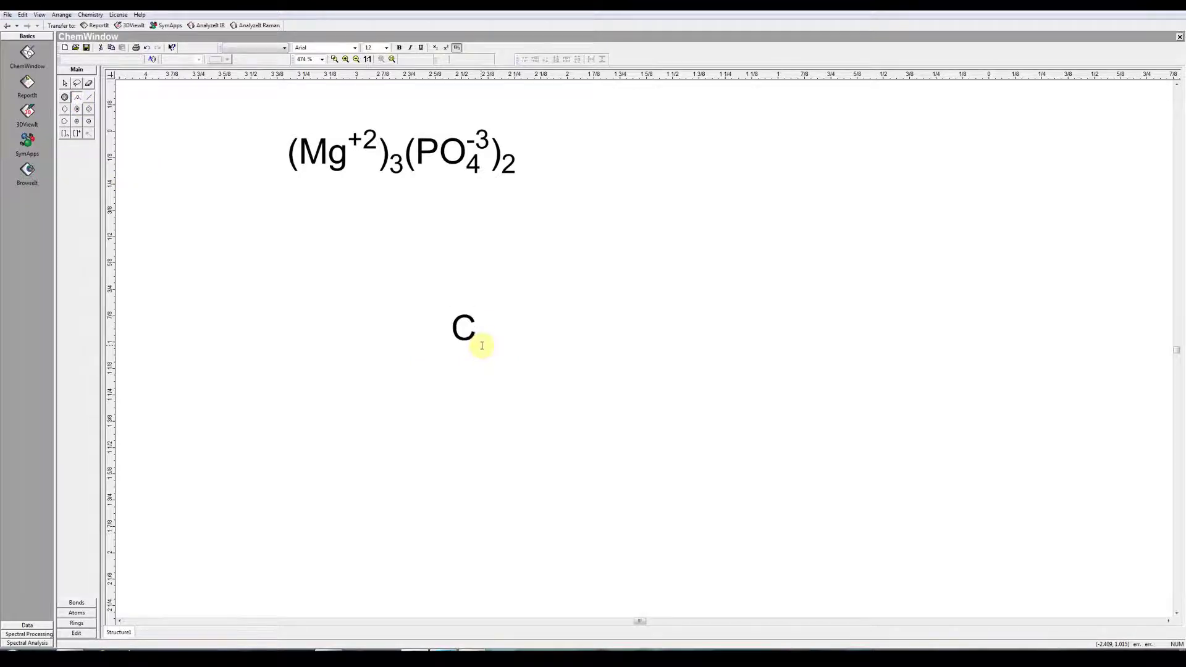
{"action": "left_click", "coordinate": [89, 97]}
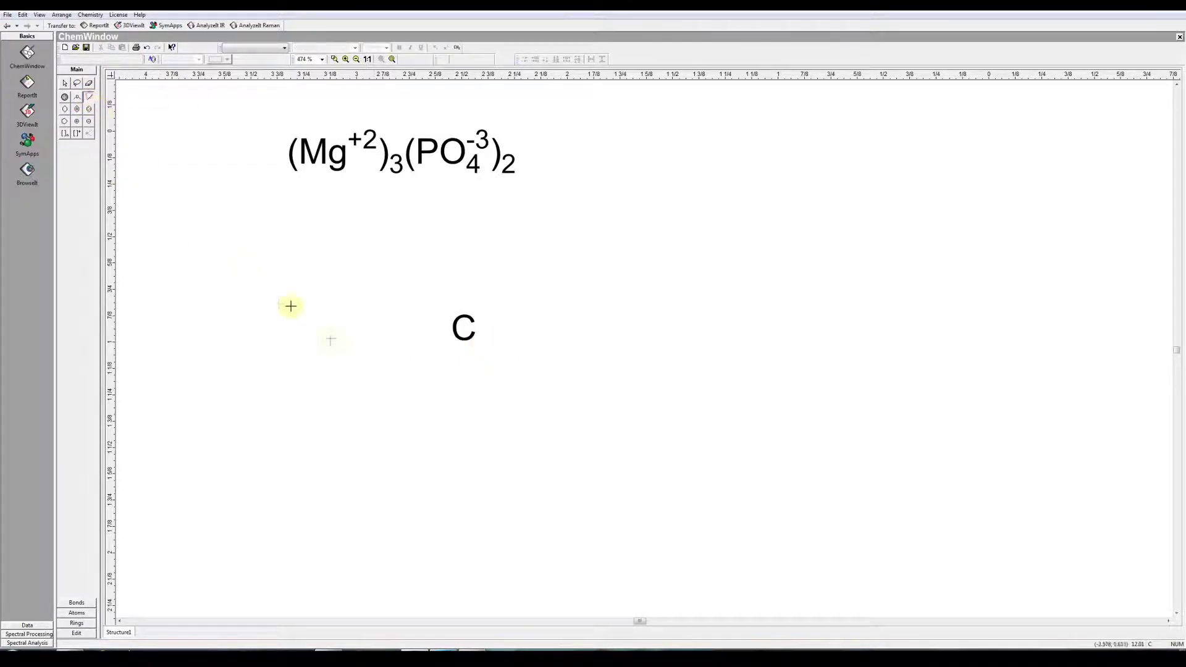
{"action": "left_click", "coordinate": [463, 327]}
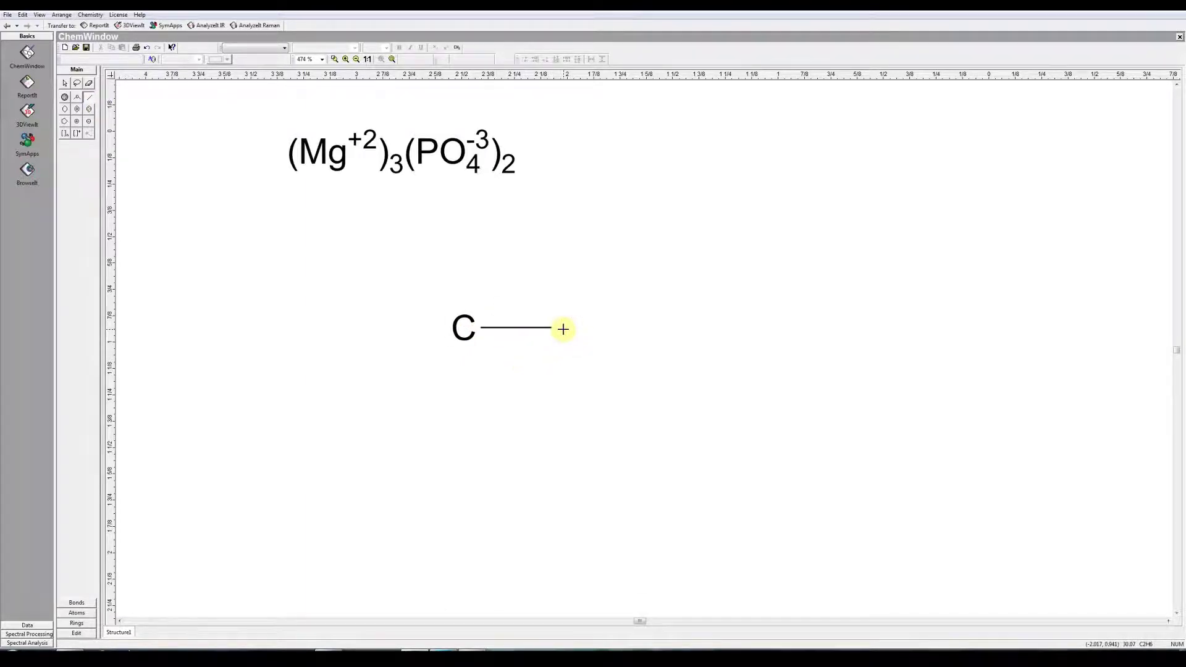
{"action": "key", "text": "ctrl+z"}
Add a bond right of C, cycle it to a double bond, and label its end carbon
{"action": "left_click", "coordinate": [463, 328]}
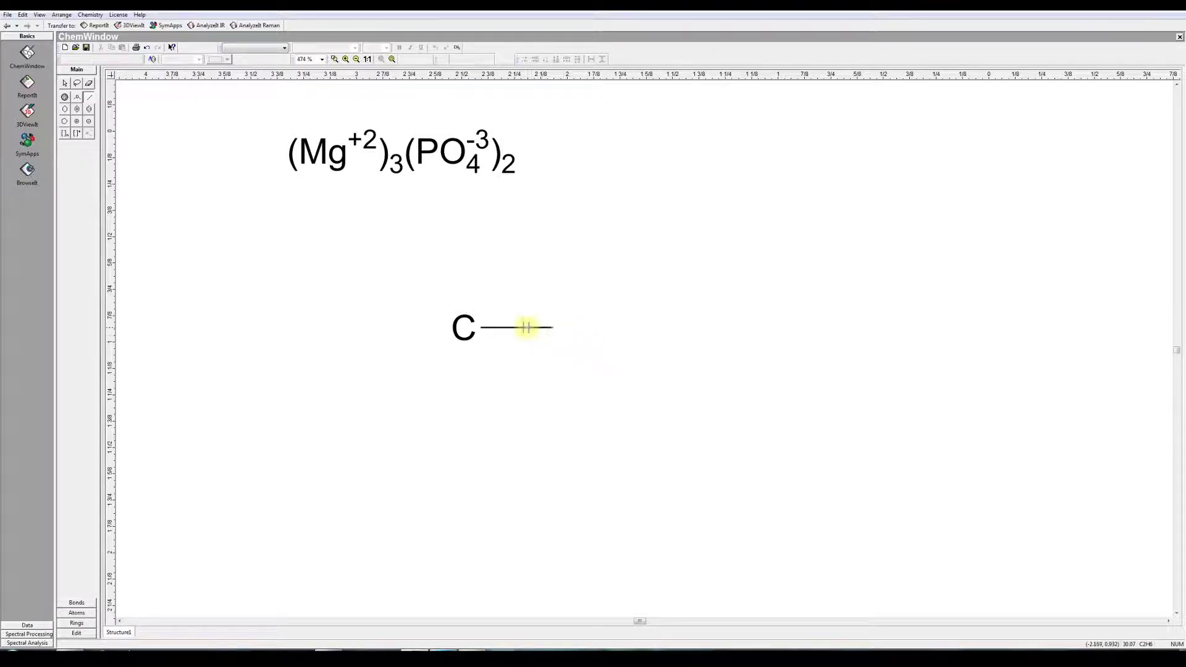
{"action": "left_click", "coordinate": [514, 326]}
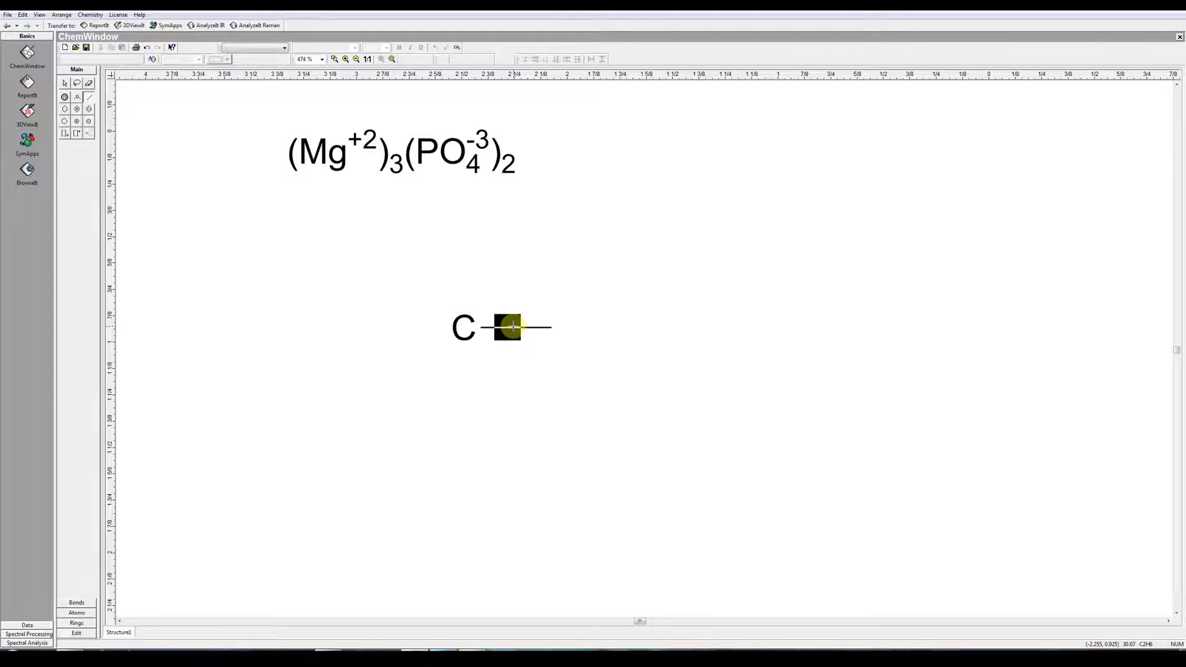
{"action": "left_click", "coordinate": [514, 326]}
{"action": "left_click", "coordinate": [514, 326]}
{"action": "left_click", "coordinate": [515, 326]}
{"action": "left_click", "coordinate": [514, 326]}
{"action": "left_click", "coordinate": [515, 326]}
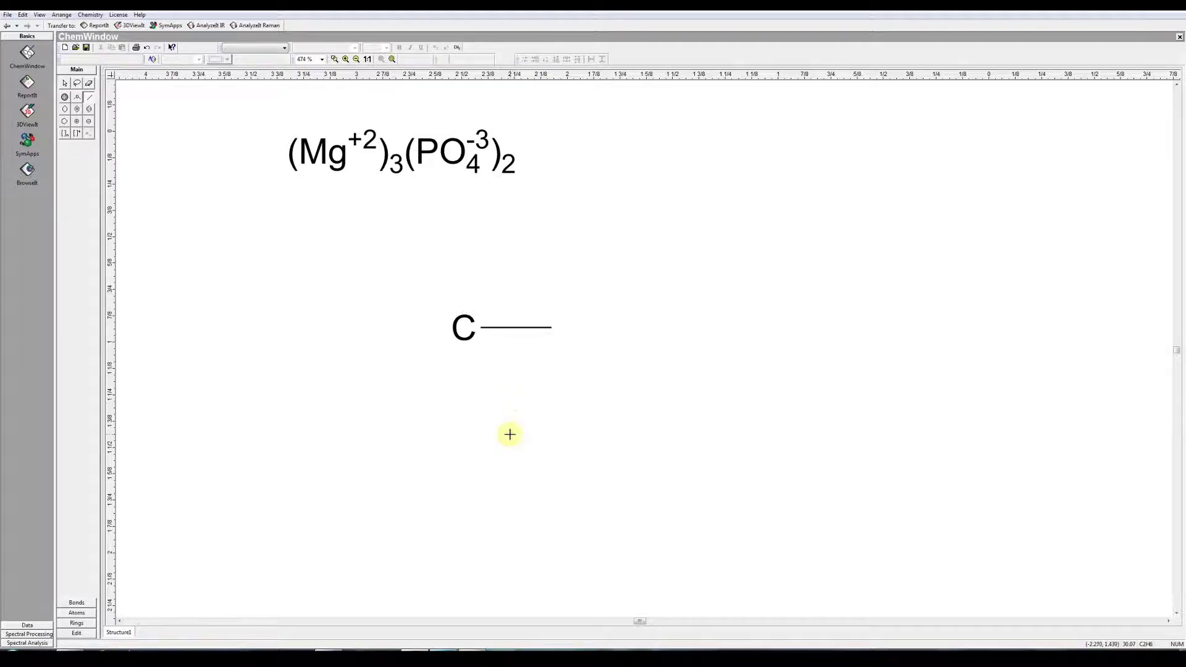
{"action": "left_click", "coordinate": [508, 327]}
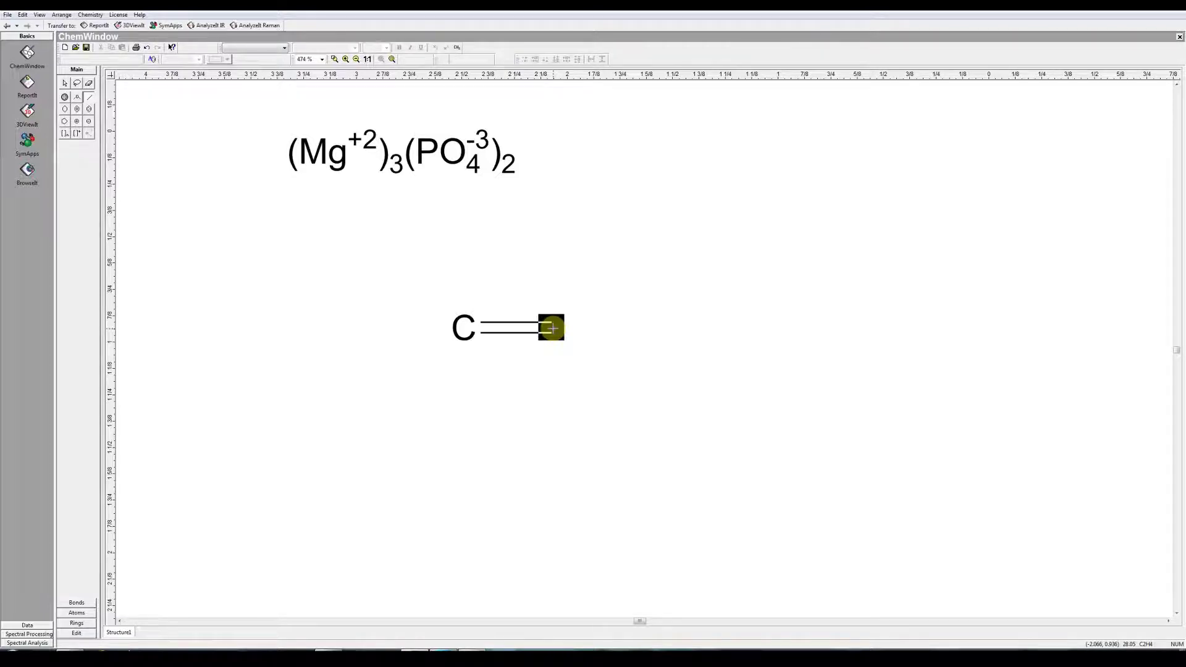
{"action": "key", "text": "c"}
Cycle the end carbon's label until it reads CH
{"action": "left_click", "coordinate": [552, 328]}
{"action": "left_click", "coordinate": [553, 328]}
{"action": "left_click", "coordinate": [553, 328]}
{"action": "left_click", "coordinate": [553, 328]}
{"action": "left_click", "coordinate": [553, 328]}
{"action": "left_click", "coordinate": [553, 328]}
Draw a bond right from the CH carbon ending in an O atom
{"action": "left_click", "coordinate": [88, 99]}
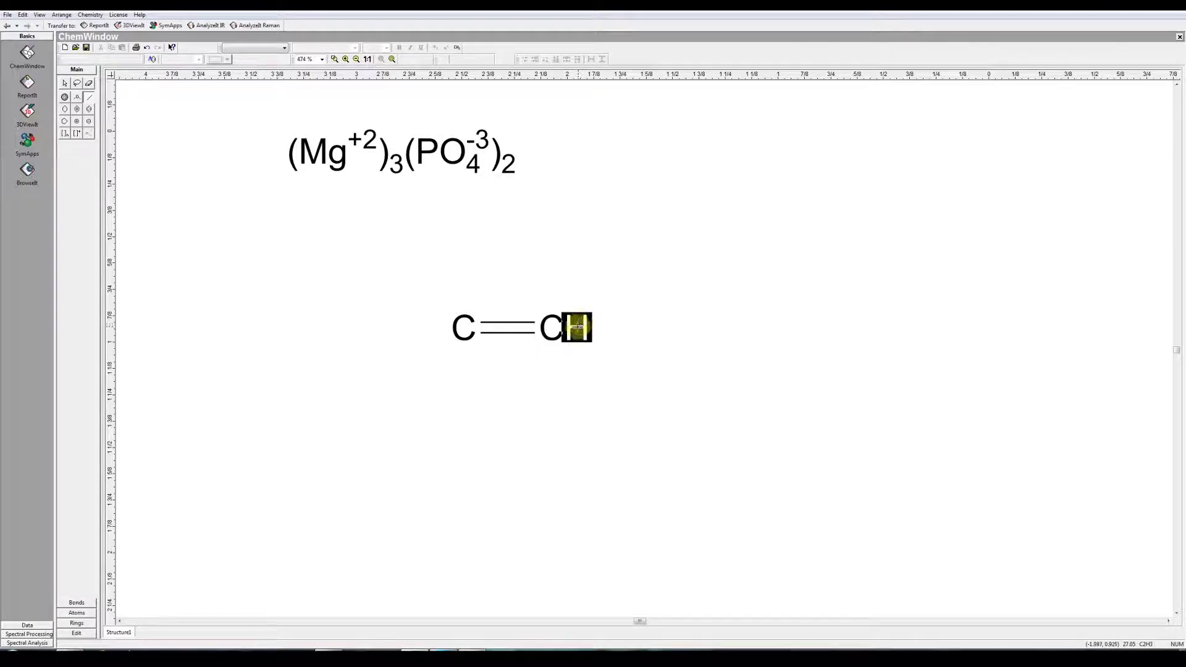
{"action": "left_click_drag", "start_coordinate": [553, 327], "coordinate": [636, 328]}
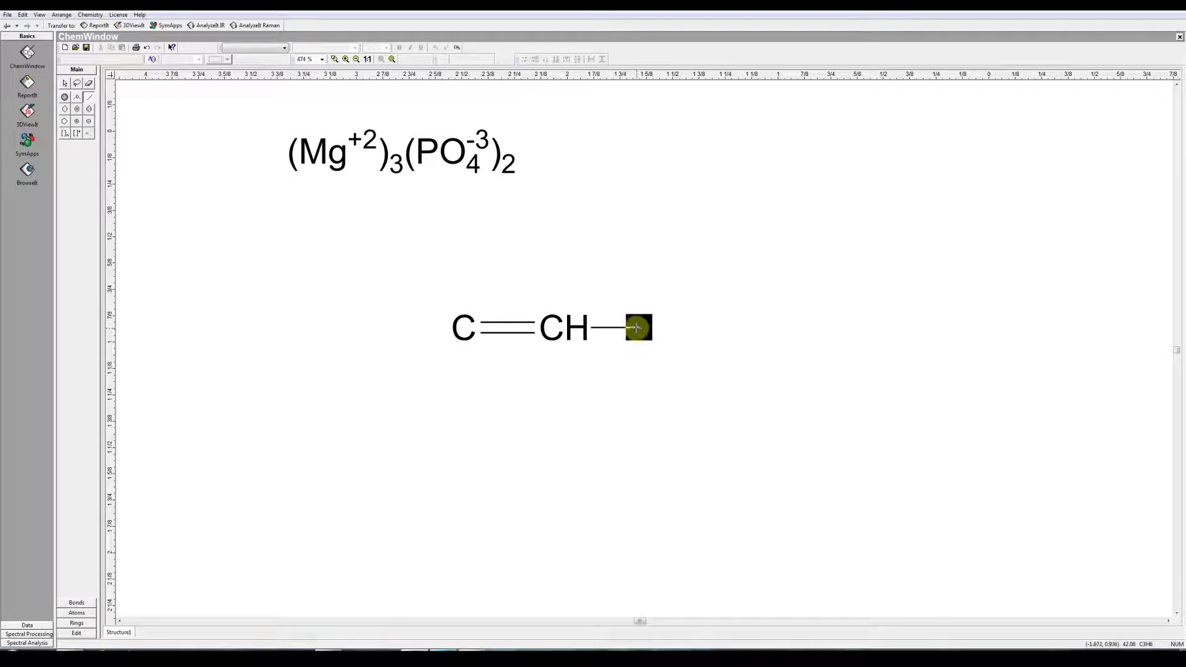
{"action": "key", "text": "o"}
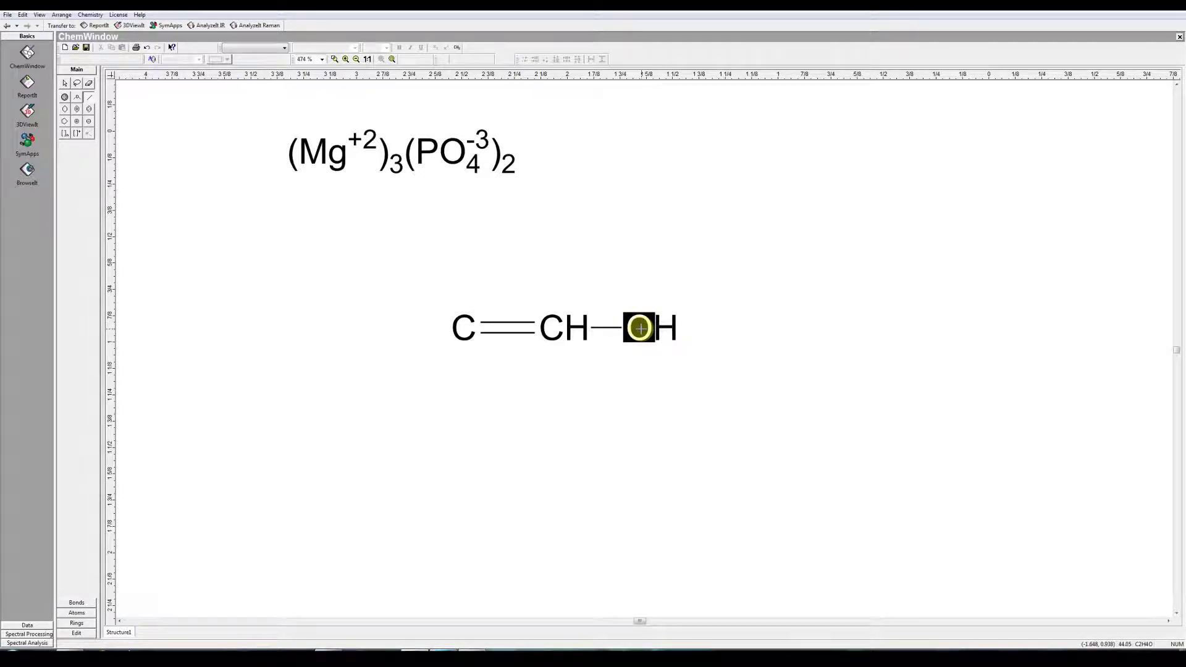
{"action": "key", "text": "BackSpace"}
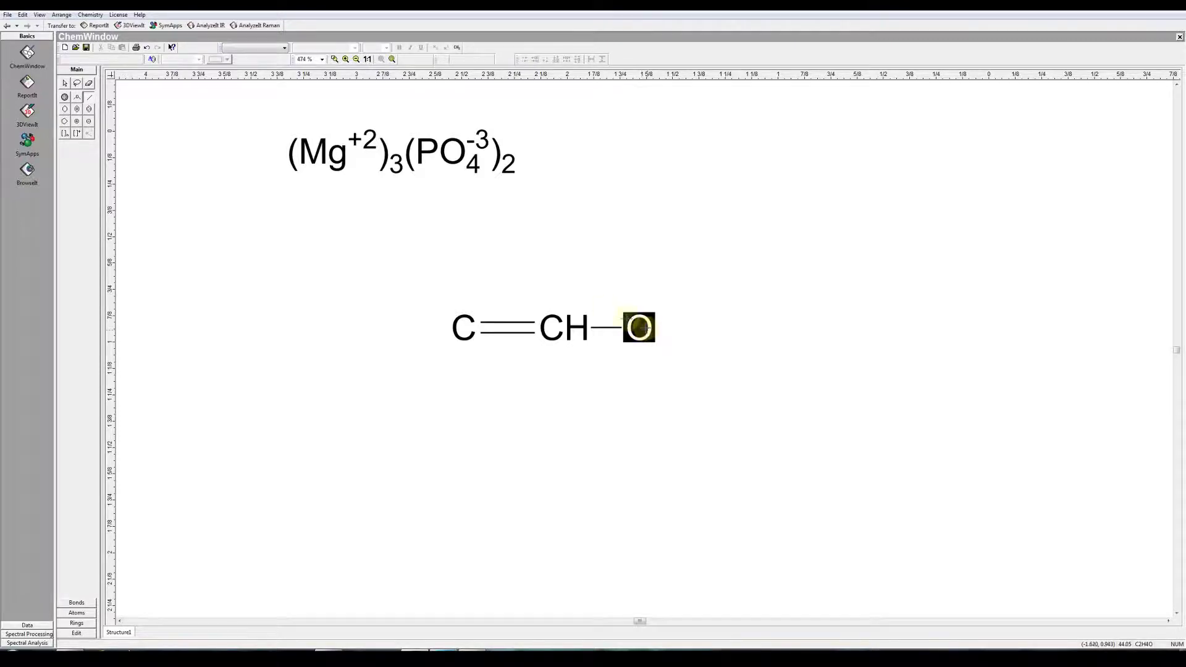
Add a bond from the oxygen to a terminal CH3 group
{"action": "left_click", "coordinate": [90, 99]}
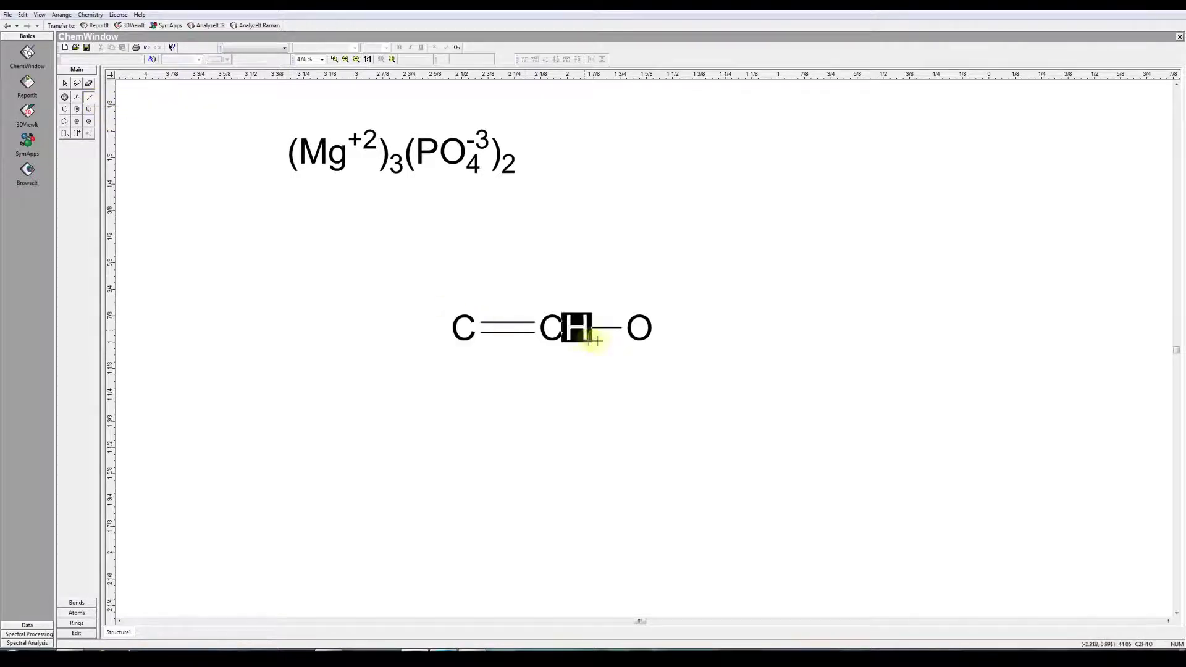
{"action": "left_click", "coordinate": [641, 328]}
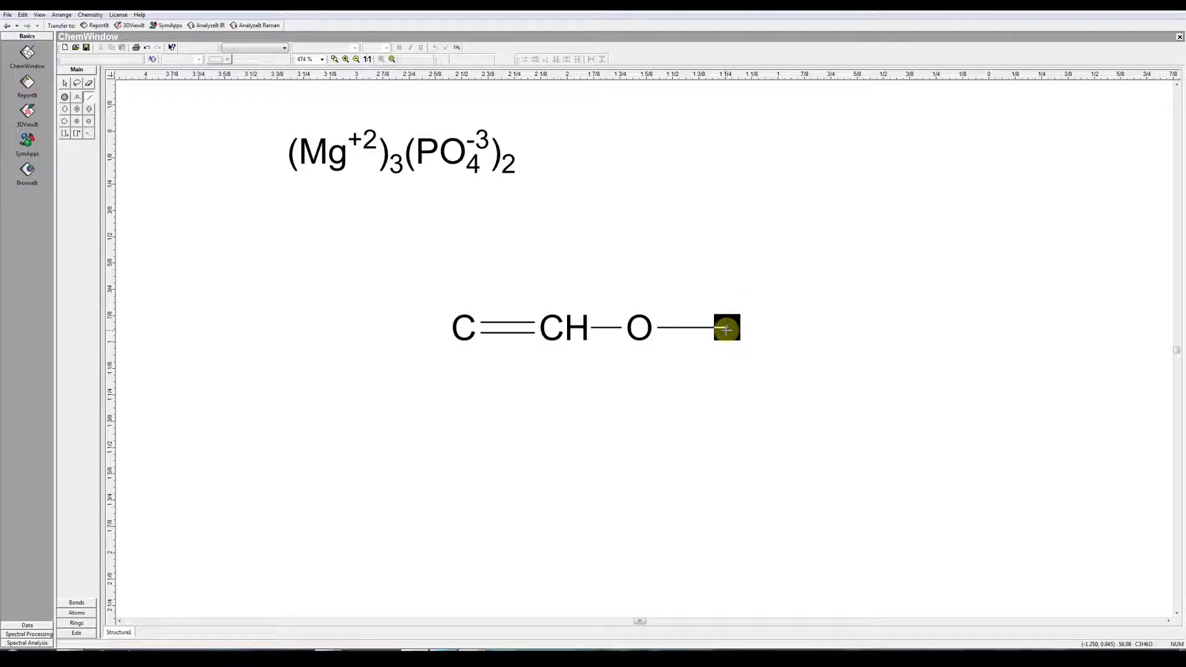
{"action": "key", "text": "c"}
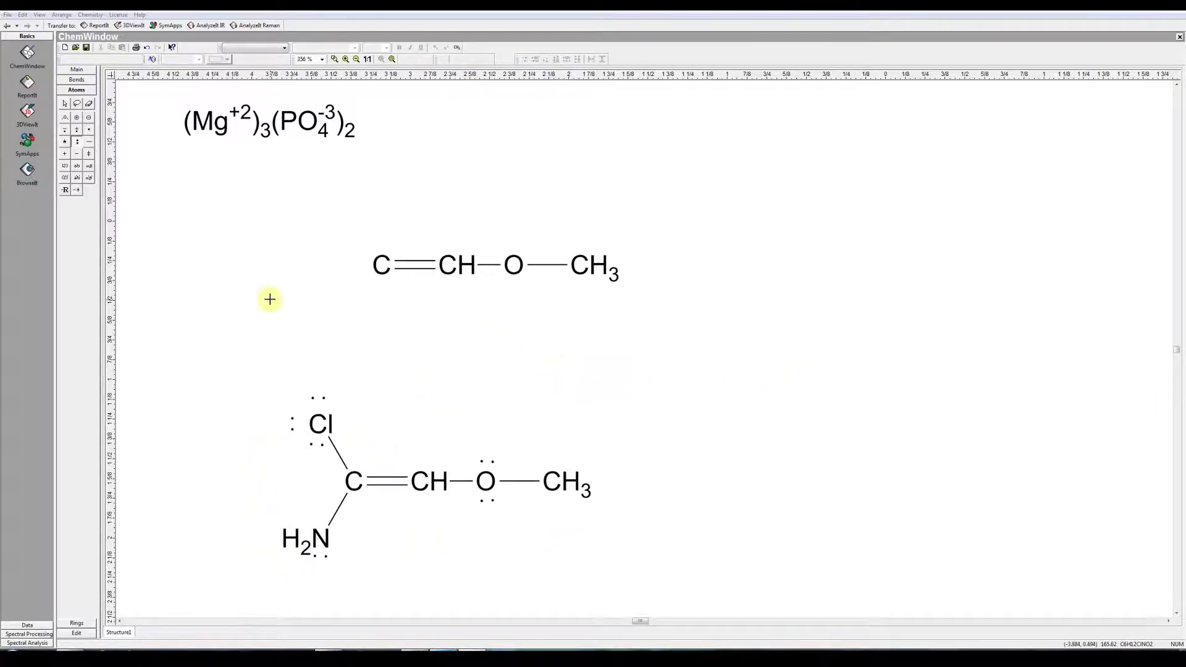
Add a Cl bond up-left and an H2N bond down-left of the first carbon
{"action": "left_click", "coordinate": [64, 103]}
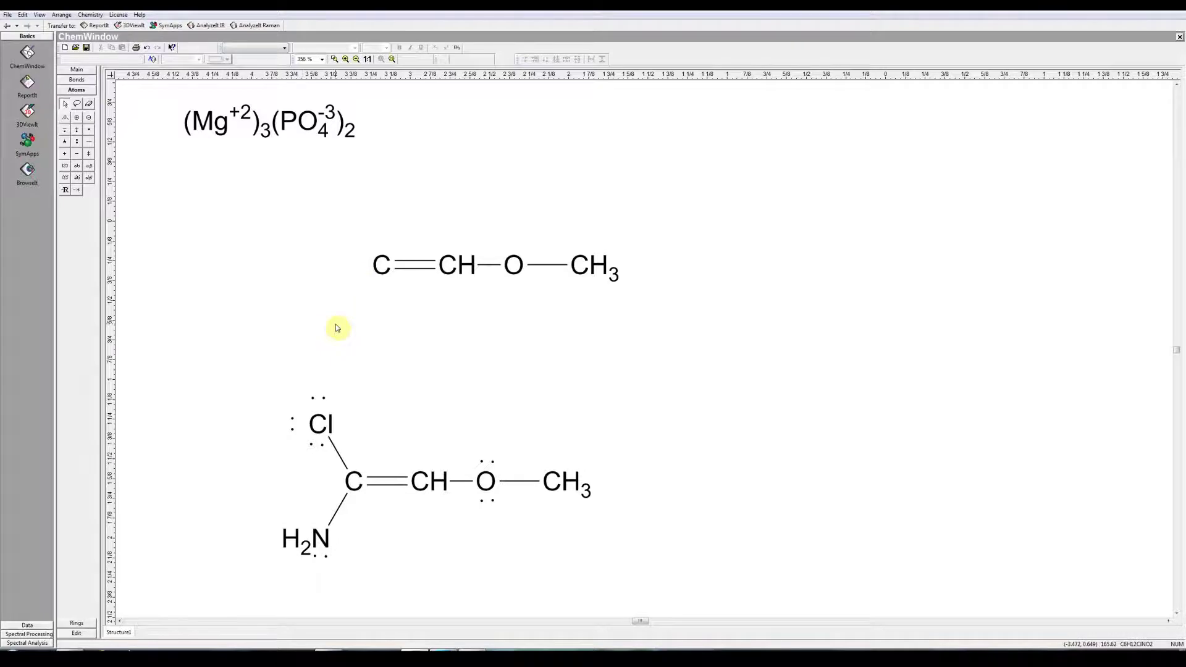
{"action": "left_click", "coordinate": [77, 69]}
{"action": "left_click", "coordinate": [90, 99]}
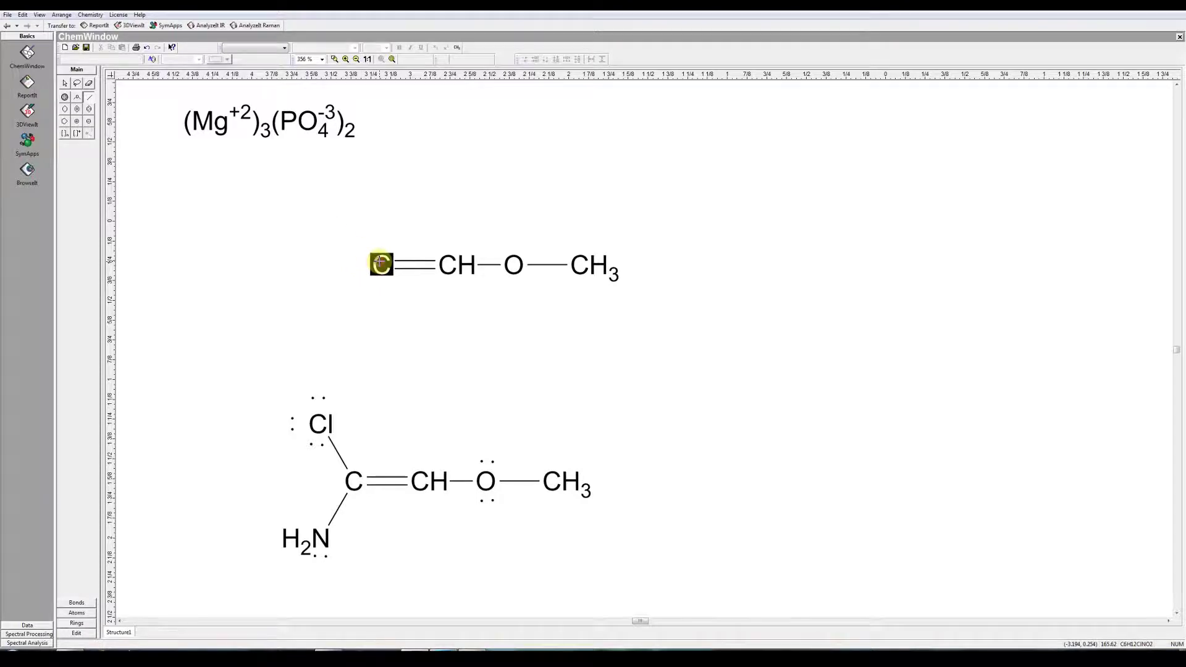
{"action": "mouse_move", "coordinate": [380, 262]}
{"action": "left_mouse_down"}
{"action": "mouse_move", "coordinate": [351, 239]}
{"action": "mouse_move", "coordinate": [347, 221]}
{"action": "mouse_move", "coordinate": [361, 214]}
{"action": "mouse_move", "coordinate": [334, 241]}
{"action": "mouse_move", "coordinate": [338, 225]}
{"action": "left_mouse_up"}
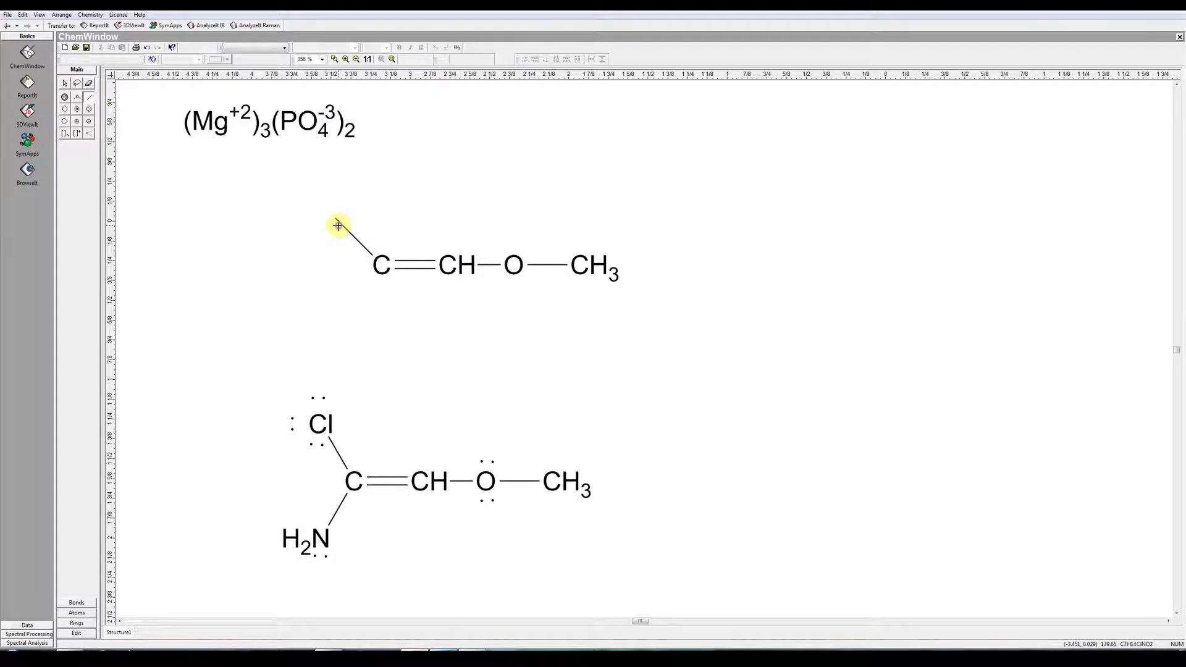
{"action": "left_click_drag", "start_coordinate": [338, 226], "coordinate": [337, 222]}
{"action": "type", "text": "Cl"}
{"action": "left_click", "coordinate": [316, 315]}
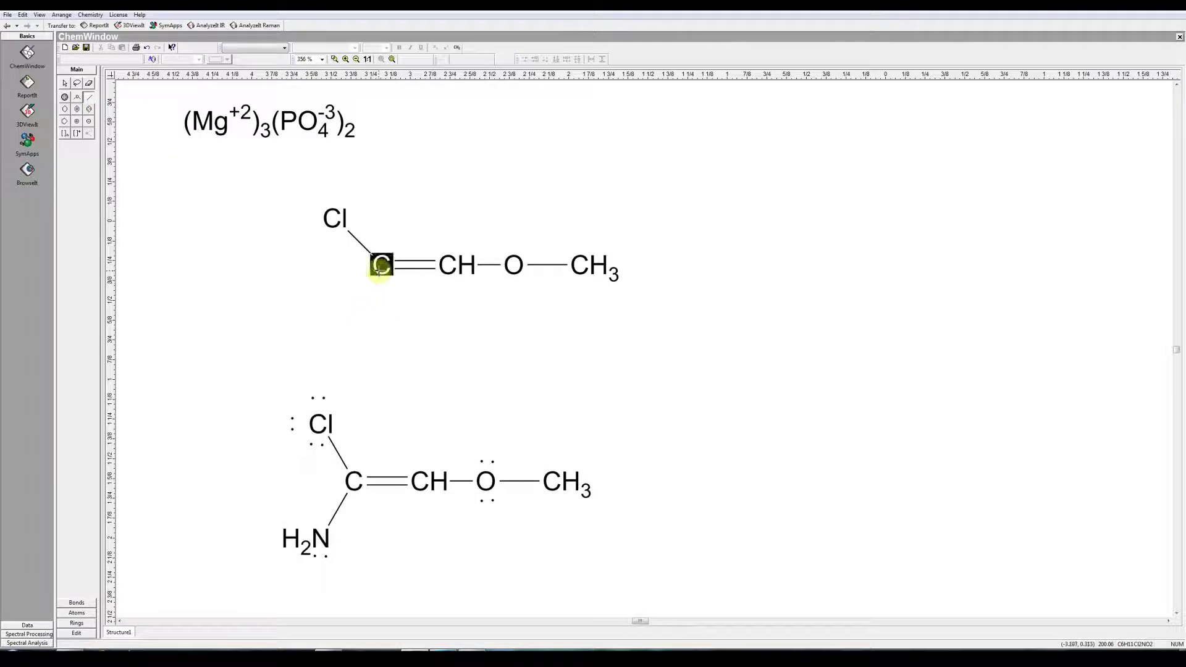
{"action": "mouse_move", "coordinate": [374, 276]}
{"action": "left_mouse_down"}
{"action": "mouse_move", "coordinate": [345, 300]}
{"action": "mouse_move", "coordinate": [349, 322]}
{"action": "left_mouse_up"}
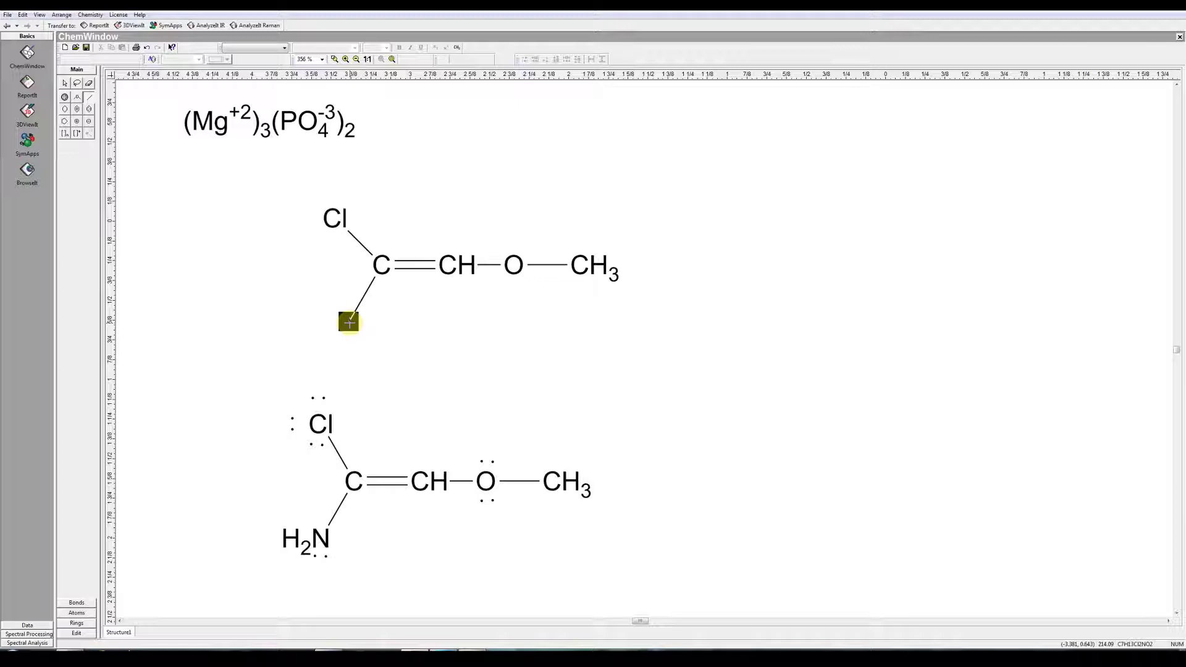
{"action": "key", "text": "n"}
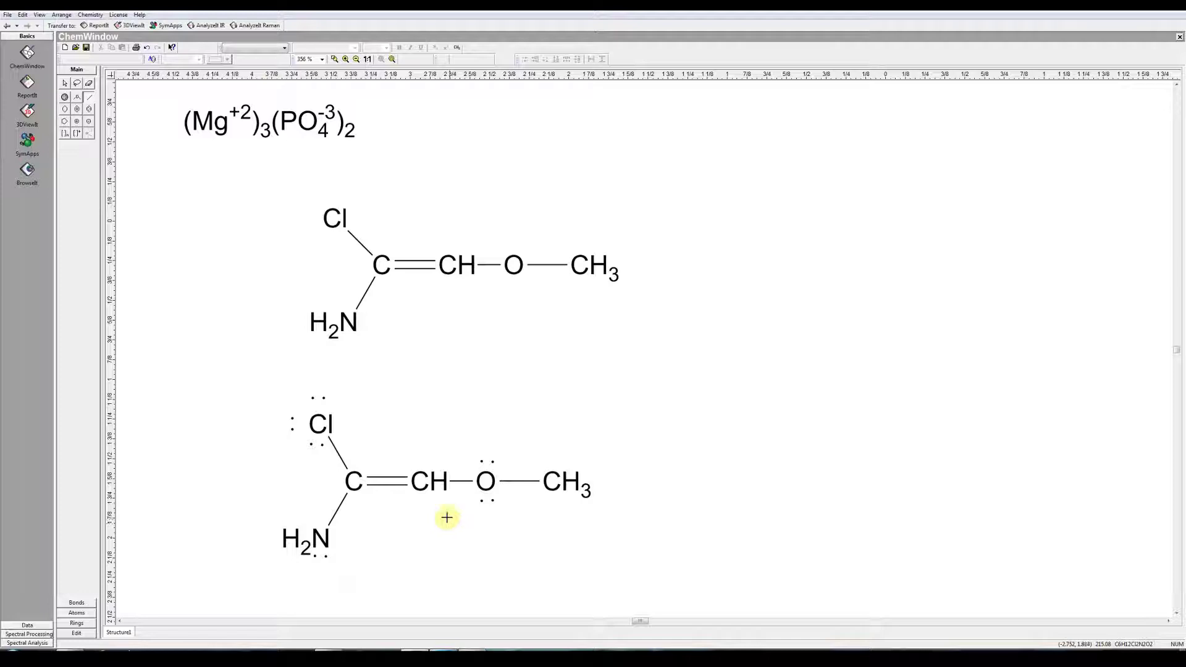
Add lone pairs around the upper Cl, below the N, and above and below the oxygen
{"action": "left_click", "coordinate": [84, 616]}
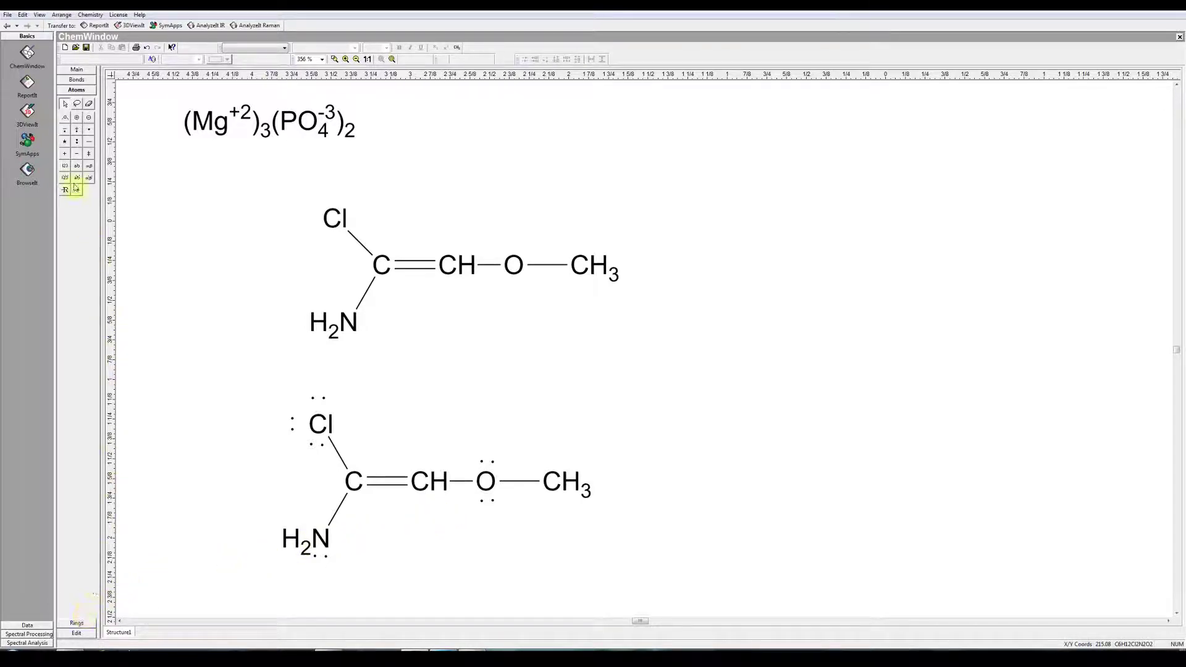
{"action": "left_click", "coordinate": [77, 142]}
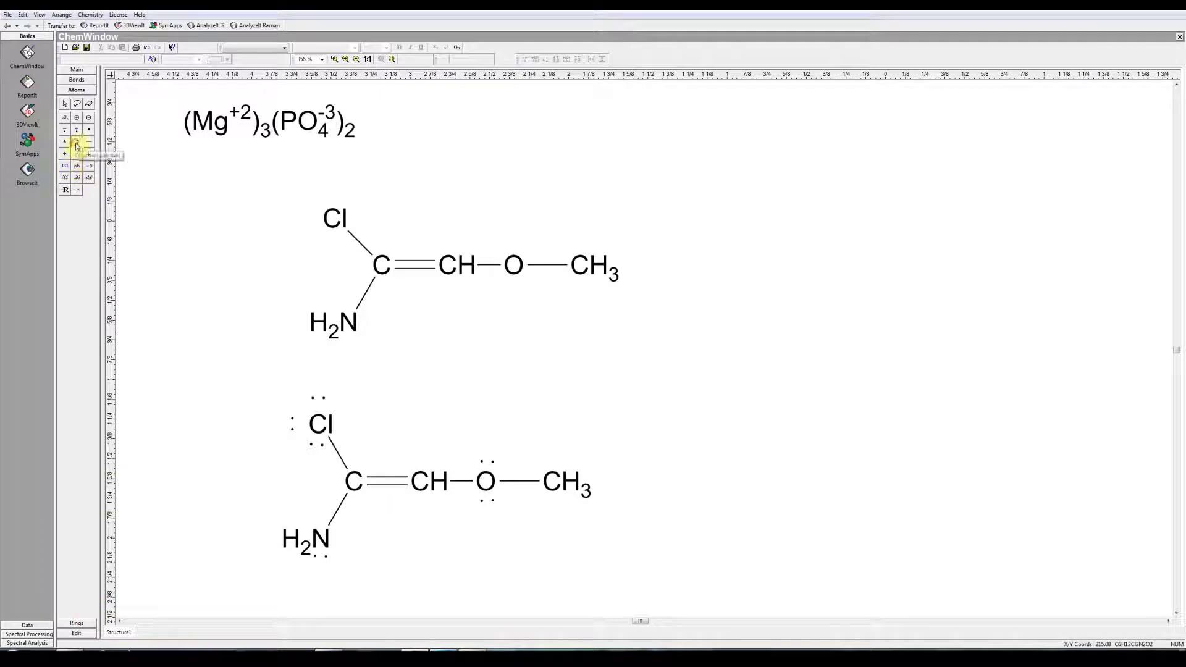
{"action": "left_click", "coordinate": [334, 213]}
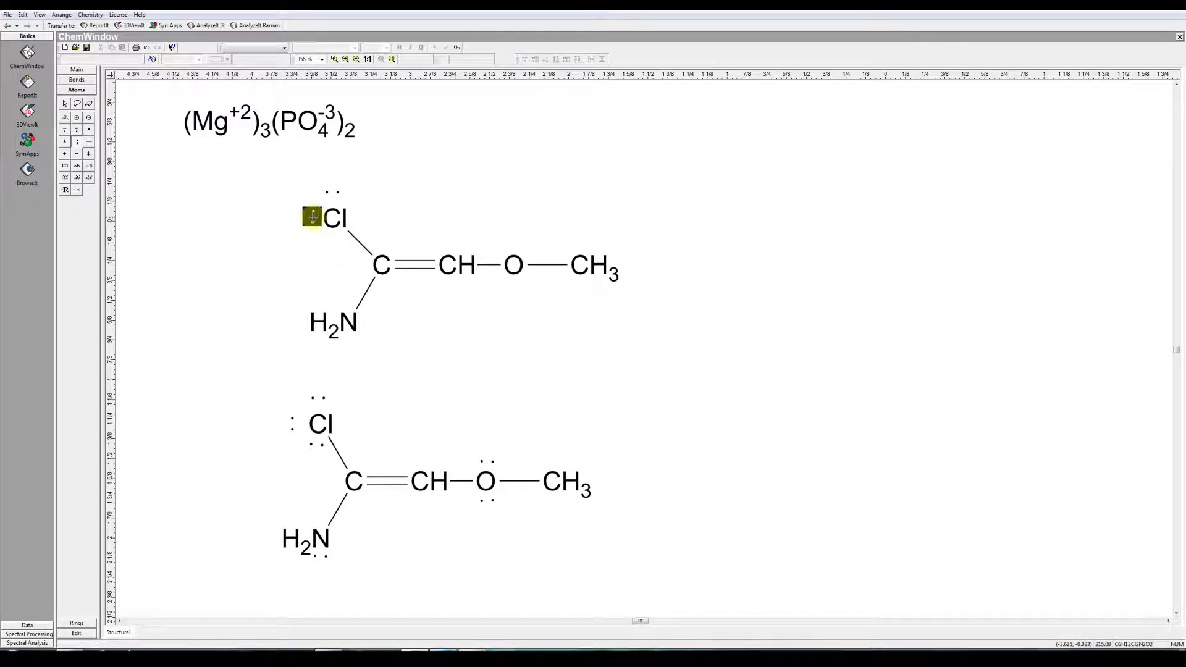
{"action": "left_click", "coordinate": [311, 216]}
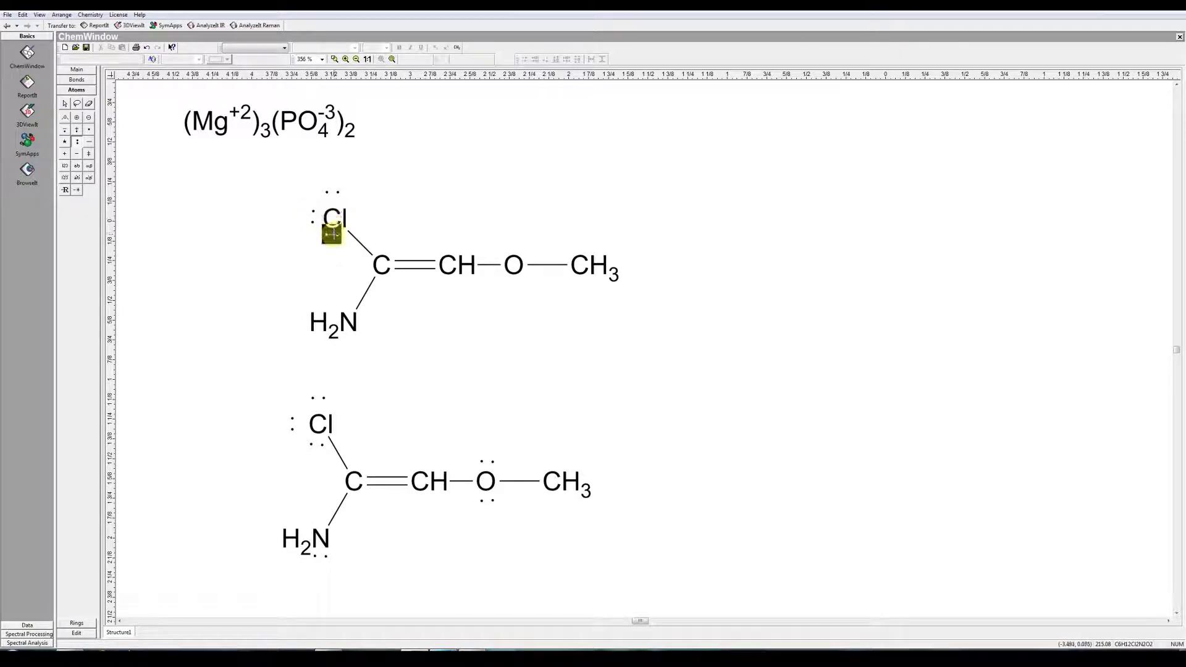
{"action": "left_click", "coordinate": [332, 228]}
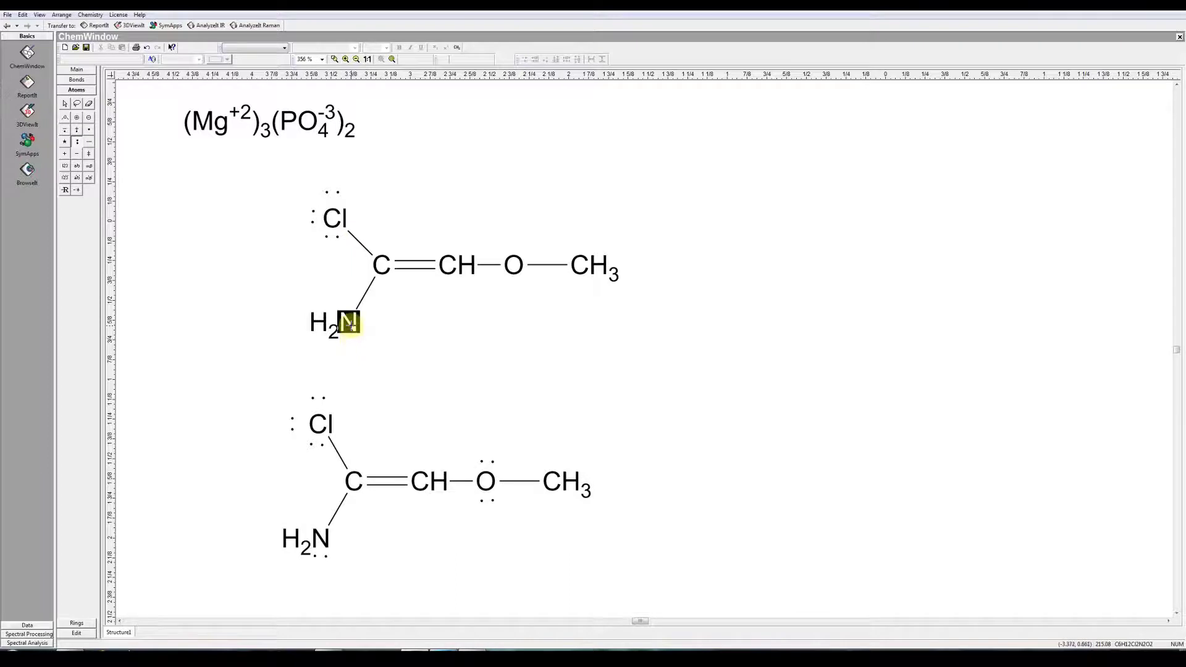
{"action": "left_click", "coordinate": [349, 340]}
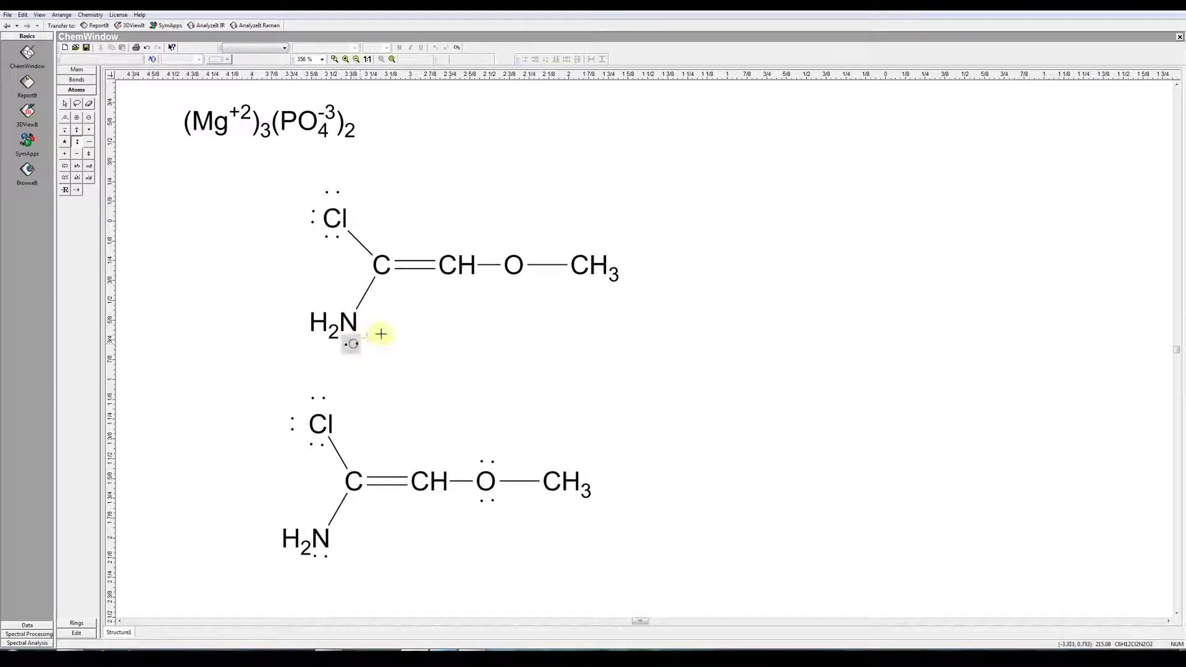
{"action": "left_click", "coordinate": [510, 243]}
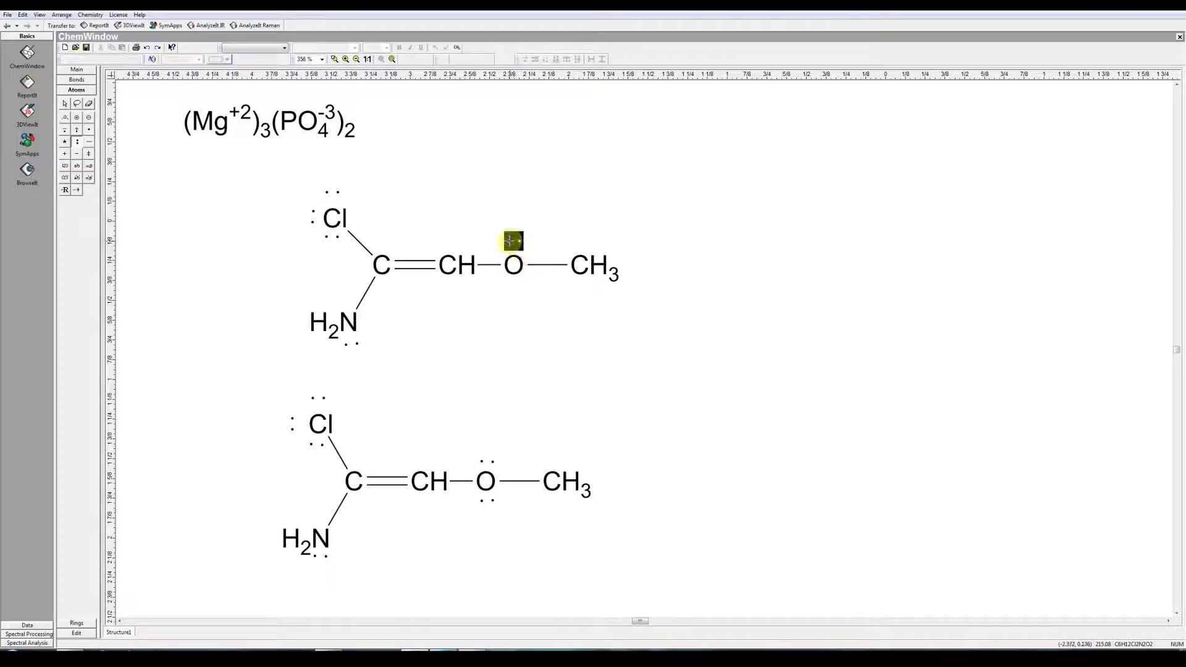
{"action": "left_click", "coordinate": [512, 287]}
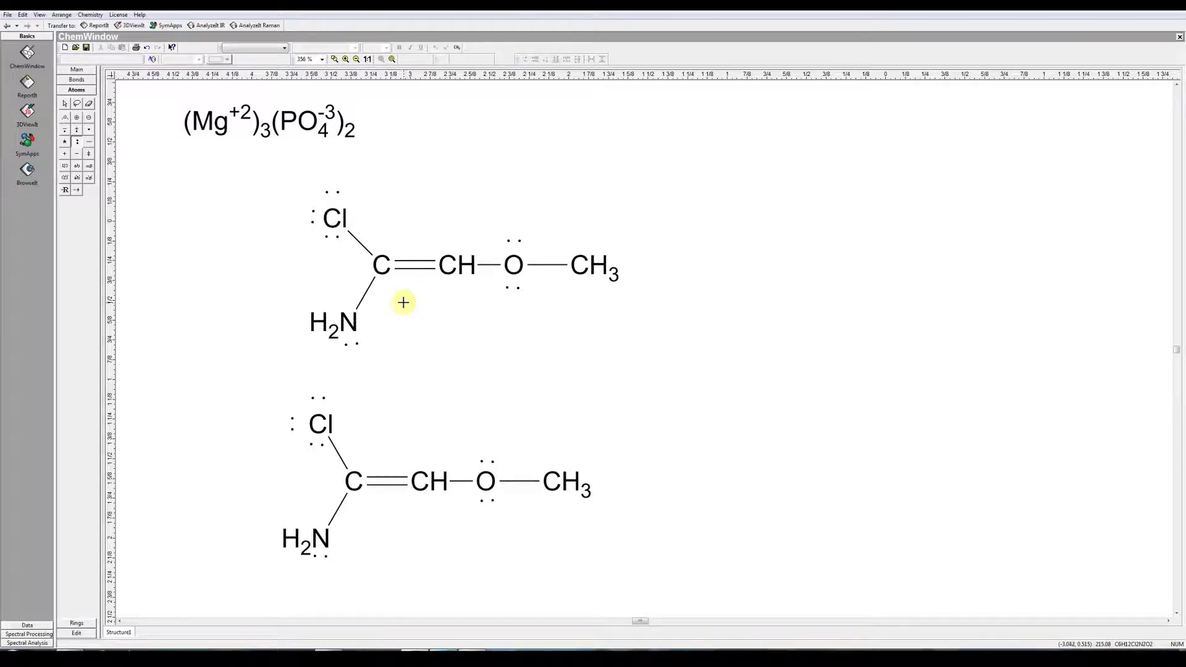
{"action": "left_click", "coordinate": [65, 103]}
Copy the upper chloro-vinylamine structure to the right, then deselect everything
{"action": "left_click_drag", "start_coordinate": [257, 162], "coordinate": [631, 393]}
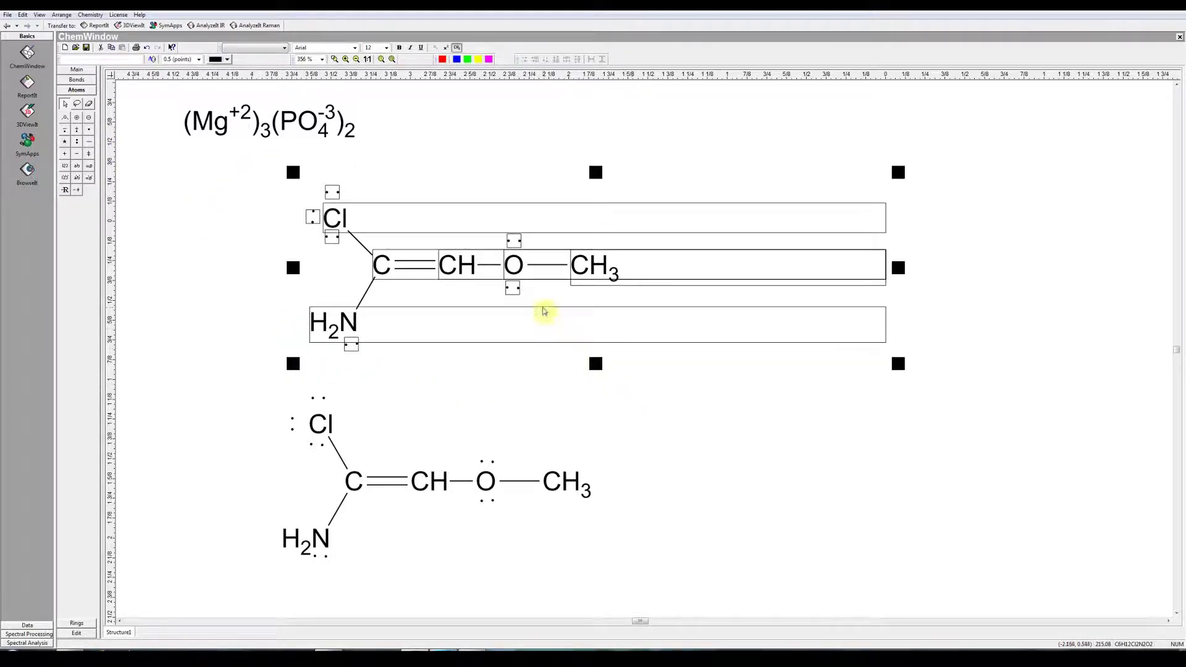
{"action": "left_click_drag", "start_coordinate": [546, 281], "coordinate": [934, 269]}
{"action": "left_click", "coordinate": [877, 419]}
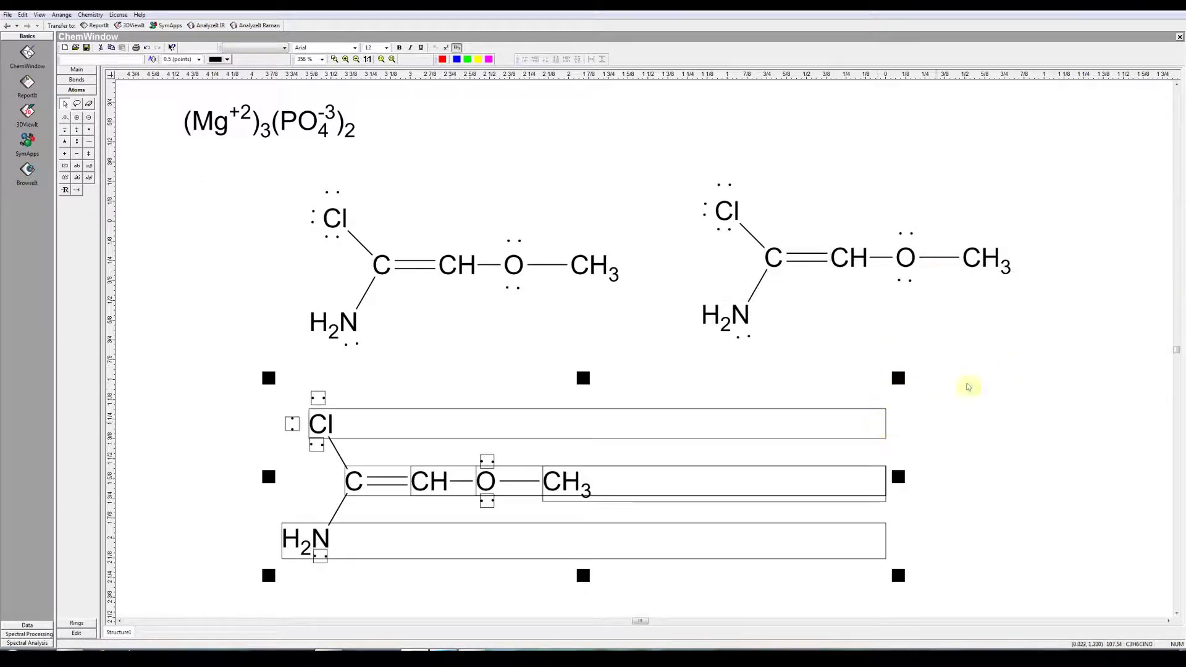
{"action": "left_click", "coordinate": [968, 387]}
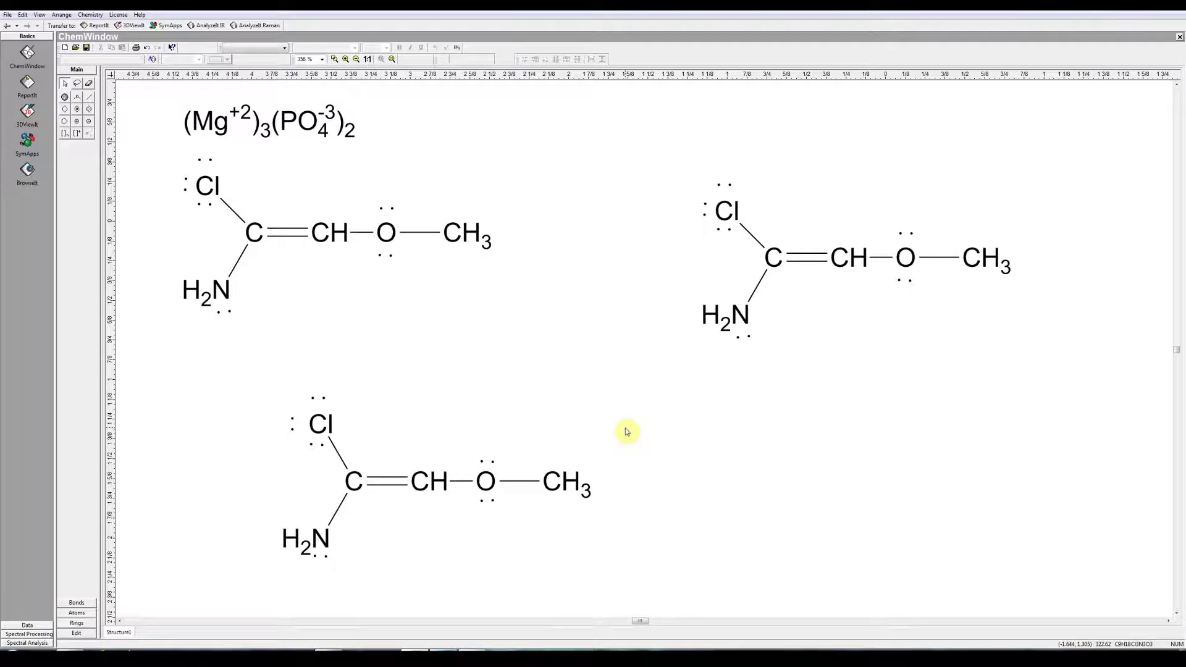
{"action": "left_click", "coordinate": [352, 650]}
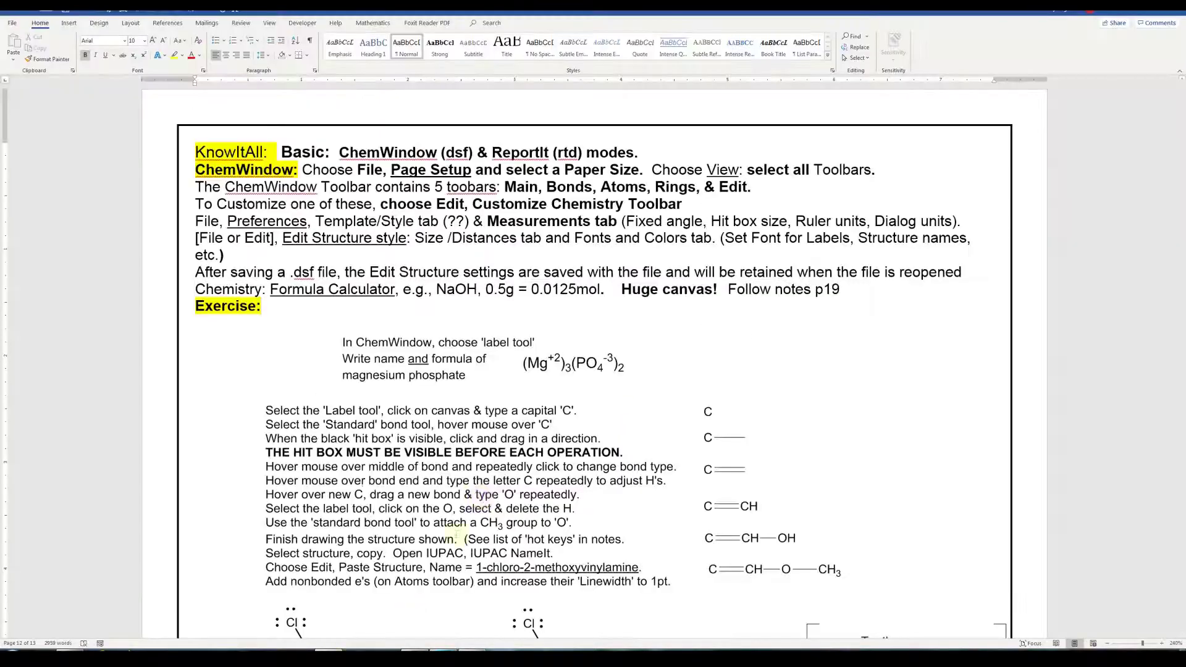
{"action": "scroll", "coordinate": [660, 388], "scroll_direction": "down", "scroll_amount": 15}
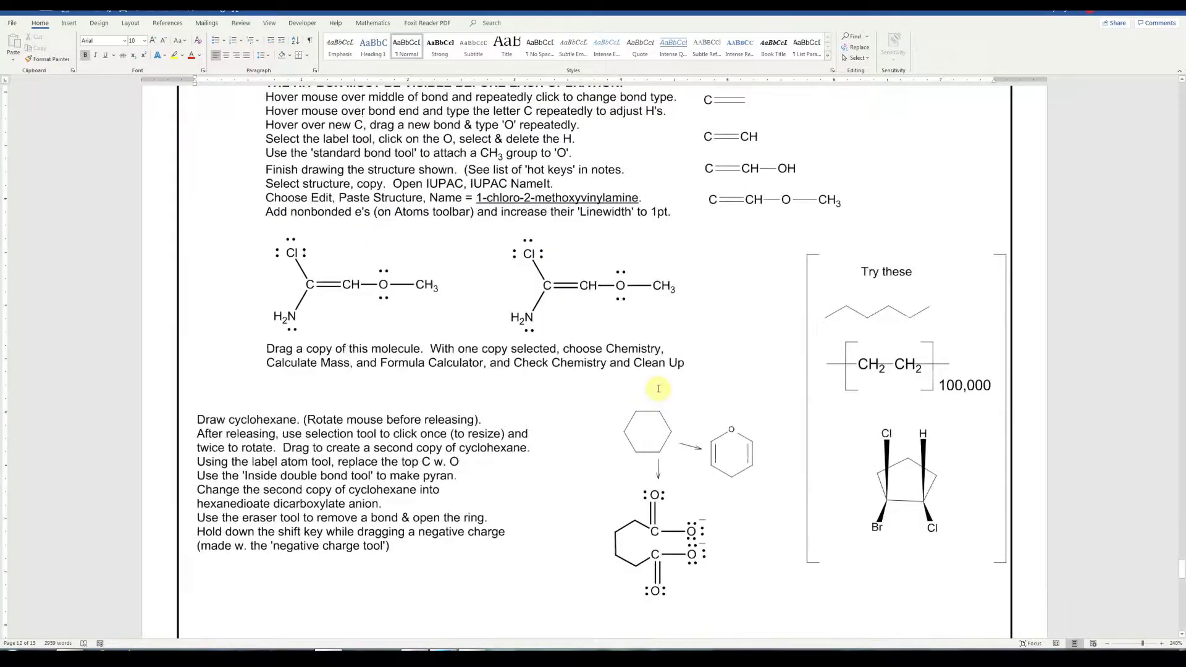
{"action": "scroll", "coordinate": [659, 388], "scroll_direction": "down", "scroll_amount": 8}
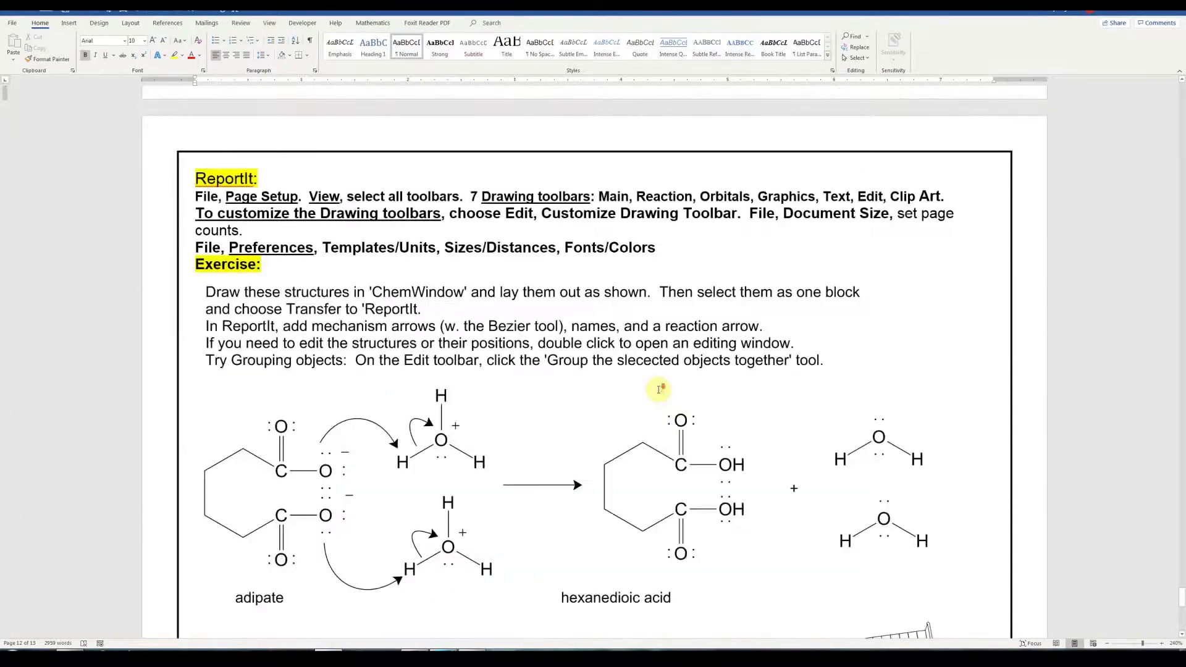
{"action": "scroll", "coordinate": [660, 388], "scroll_direction": "down", "scroll_amount": 6}
{"action": "scroll", "coordinate": [659, 389], "scroll_direction": "down", "scroll_amount": 3}
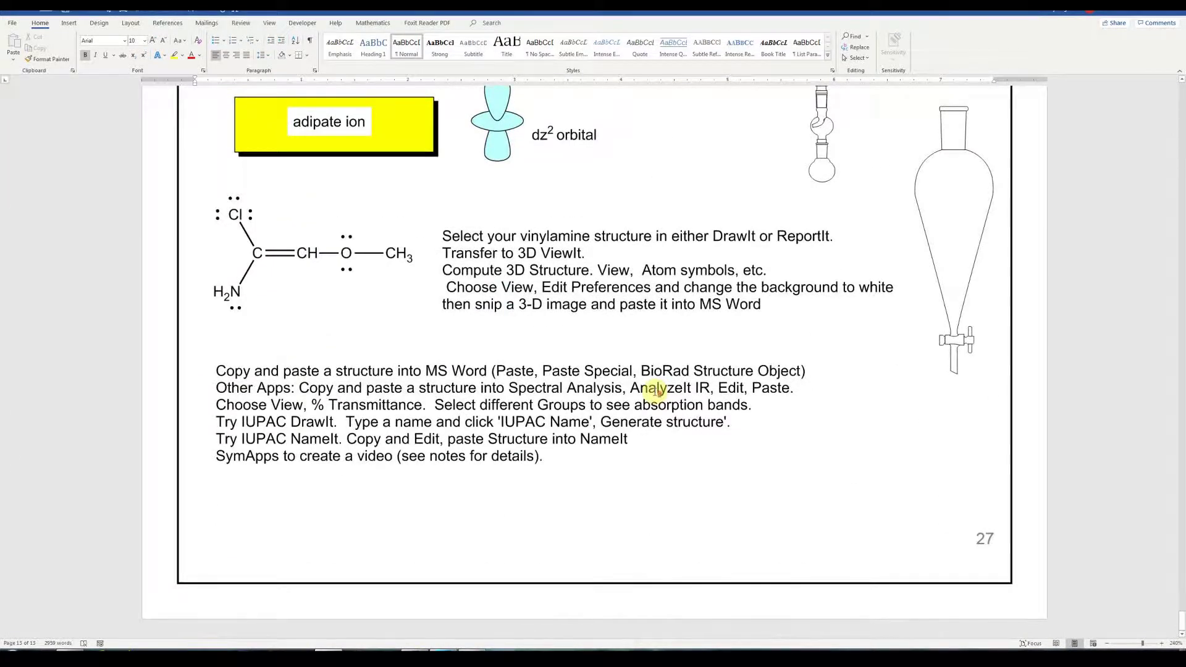
{"action": "scroll", "coordinate": [656, 389], "scroll_direction": "up", "scroll_amount": 1}
{"action": "scroll", "coordinate": [655, 391], "scroll_direction": "down", "scroll_amount": 1}
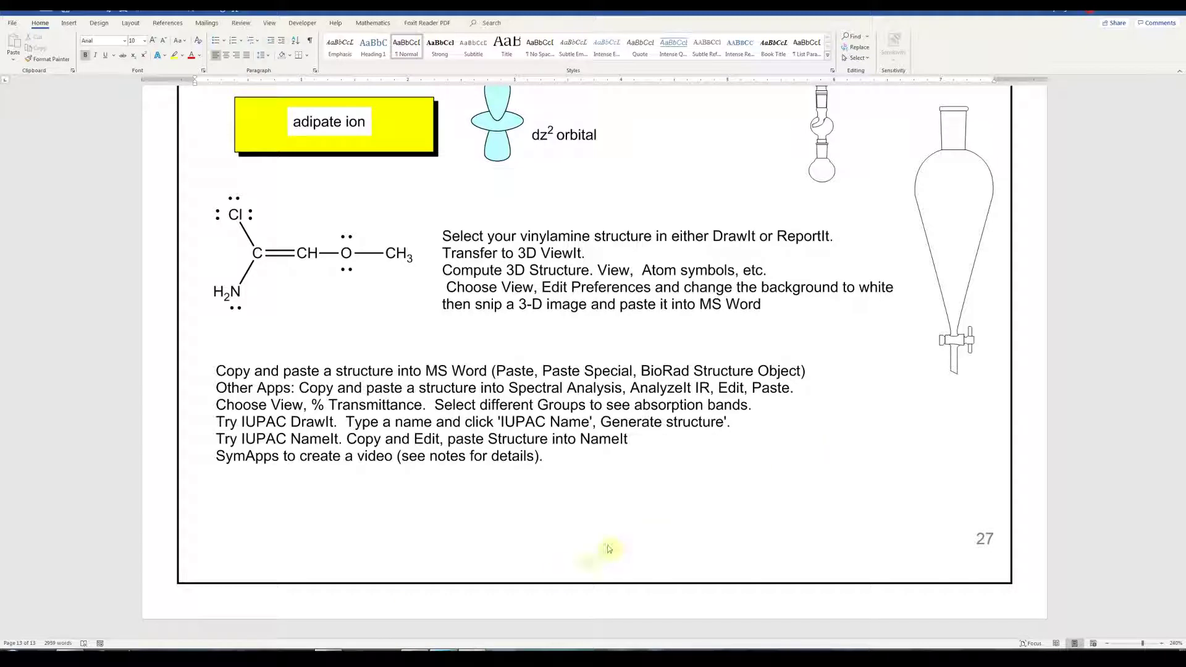
{"action": "key", "text": "alt+Tab"}
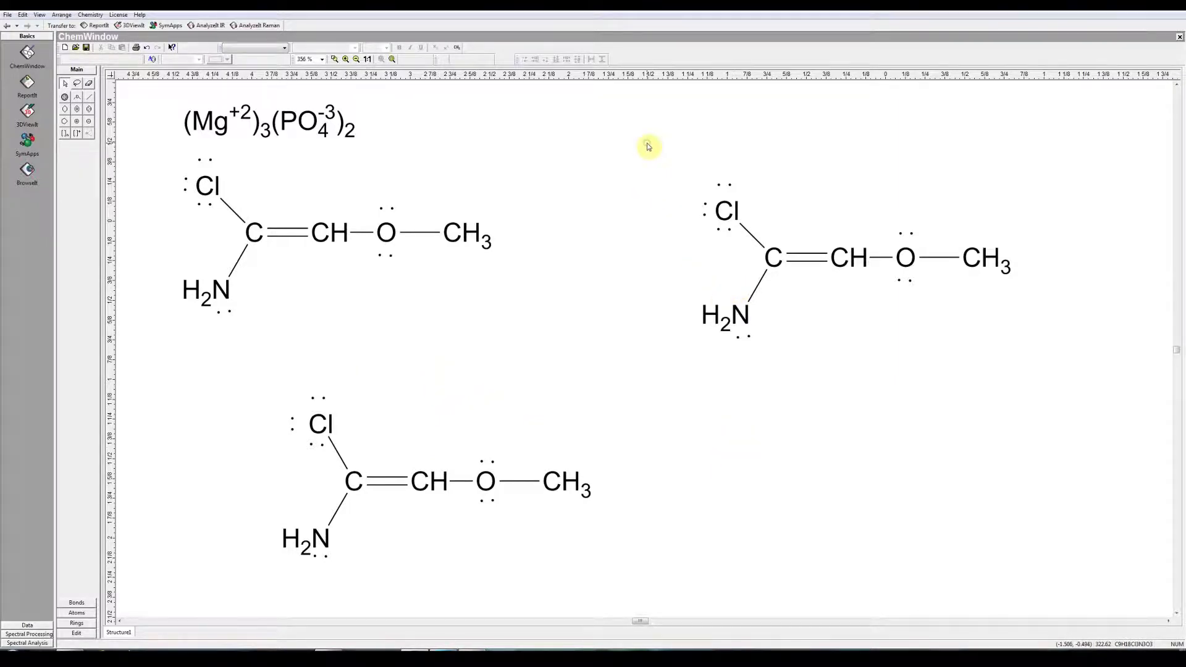
Delete the right-hand and upper-left vinylamine structures
{"action": "left_click_drag", "start_coordinate": [683, 151], "coordinate": [1029, 402]}
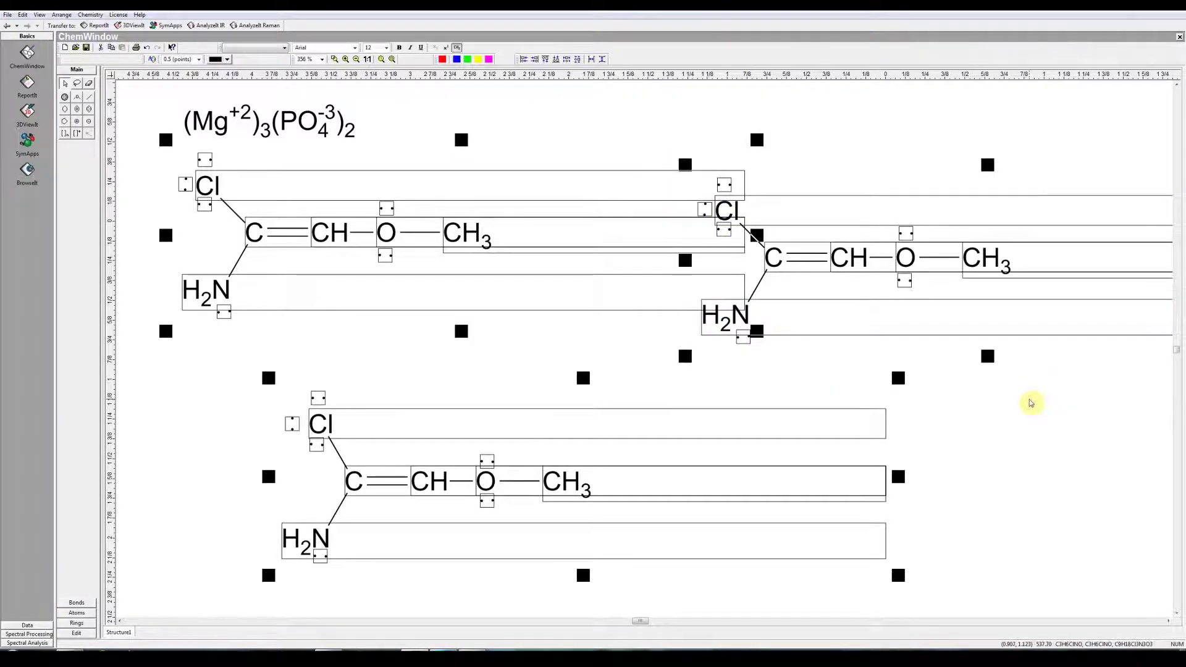
{"action": "left_click", "coordinate": [1031, 403]}
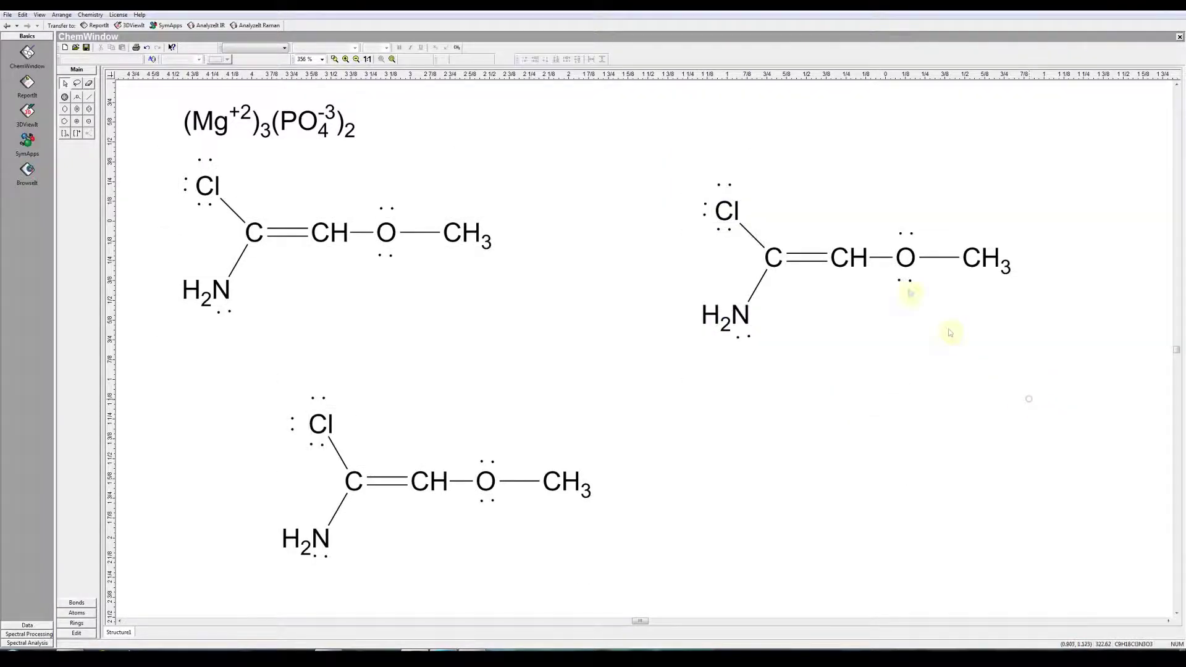
{"action": "left_click", "coordinate": [869, 266]}
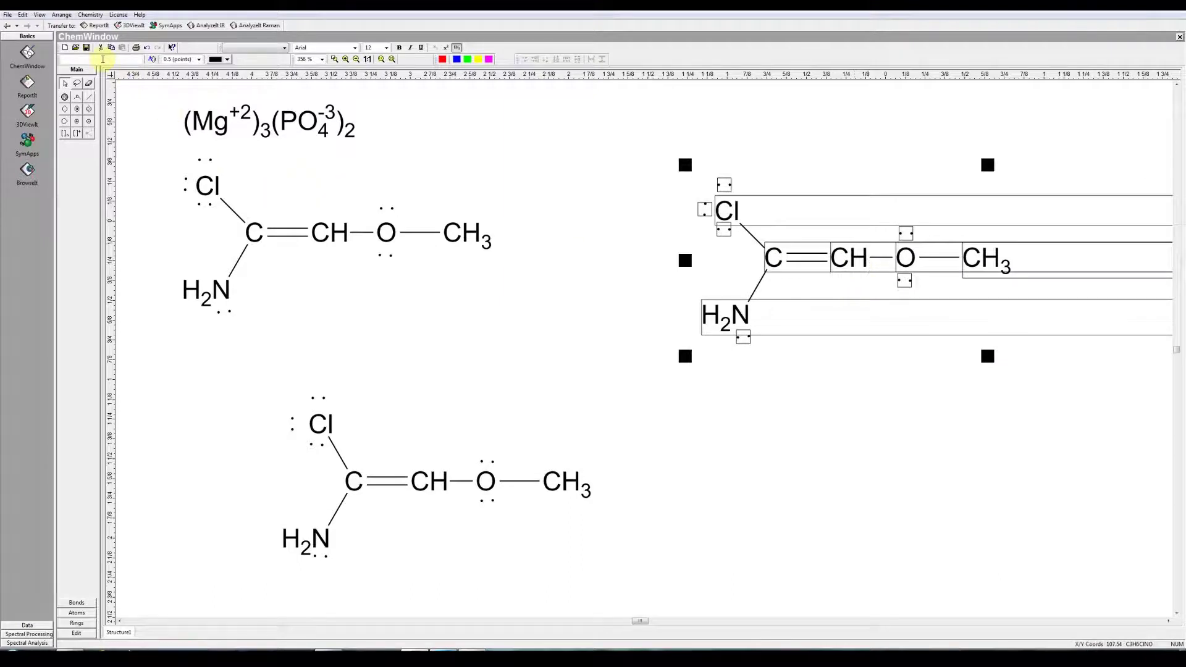
{"action": "left_click", "coordinate": [75, 84]}
{"action": "key", "text": "Delete"}
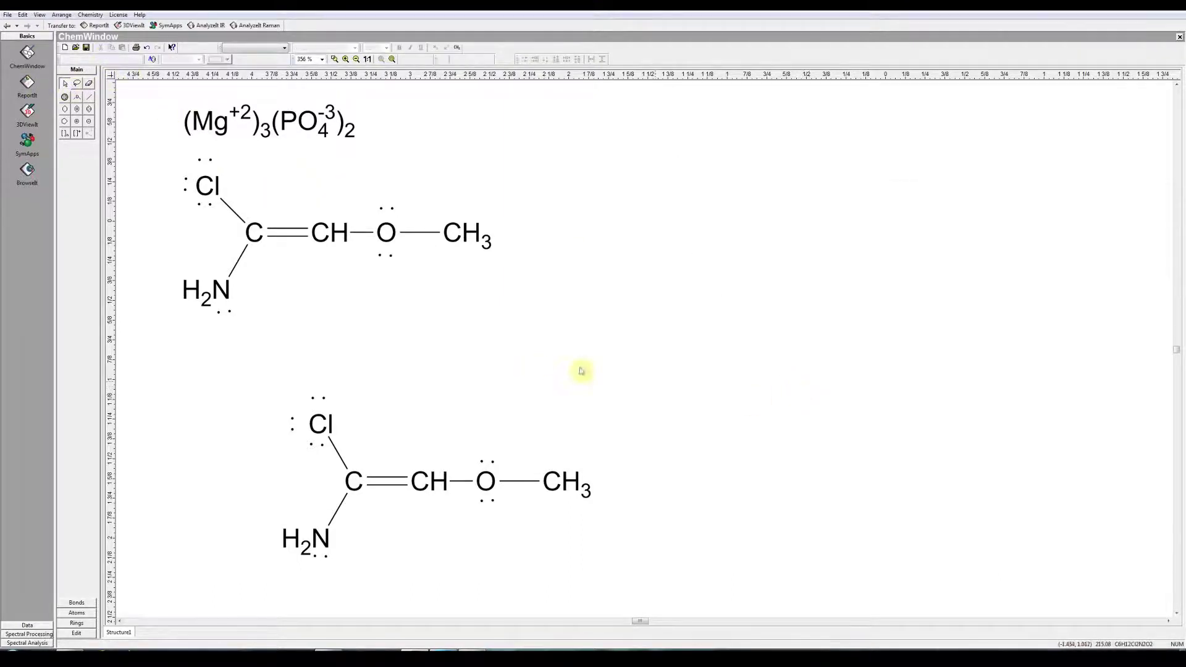
{"action": "left_click", "coordinate": [379, 239]}
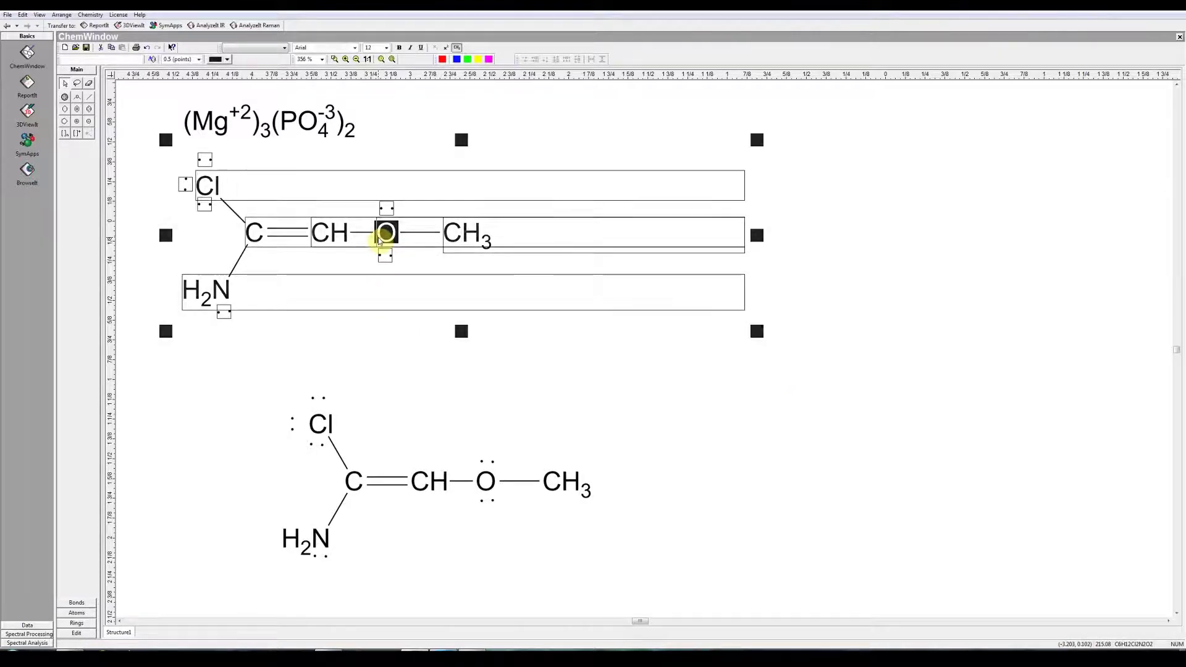
{"action": "key", "text": "Delete"}
{"action": "key", "text": "Delete"}
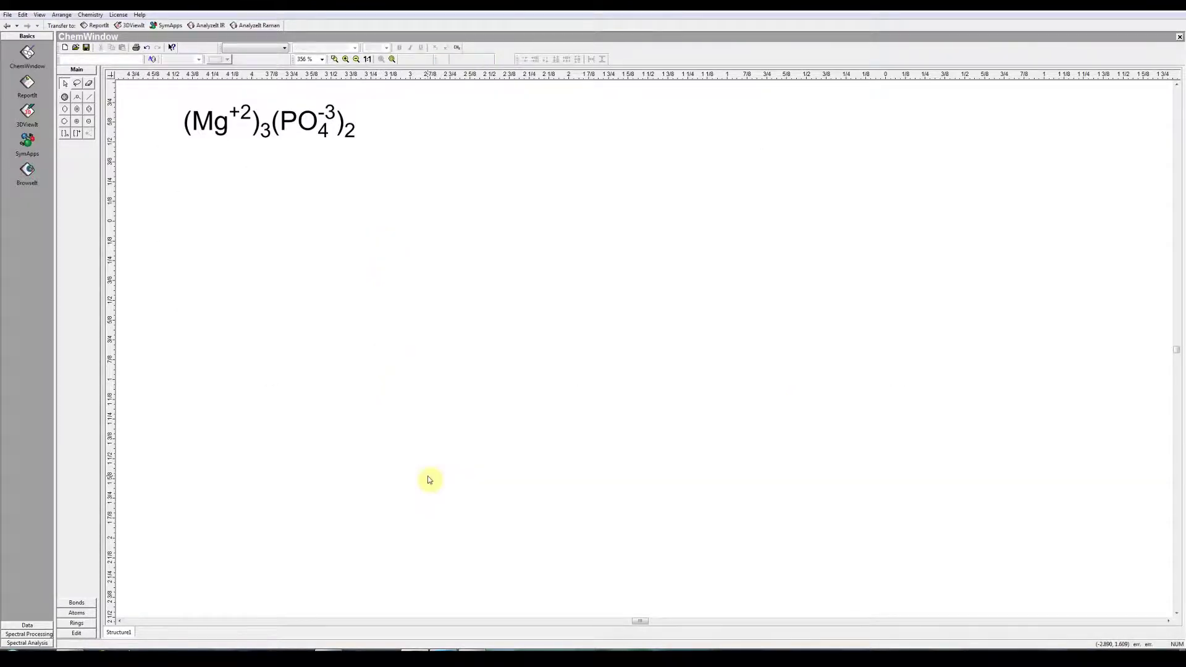
Draw a cyclohexane below the formula and rotate it about 90° so a vertex points up
{"action": "left_click", "coordinate": [66, 110]}
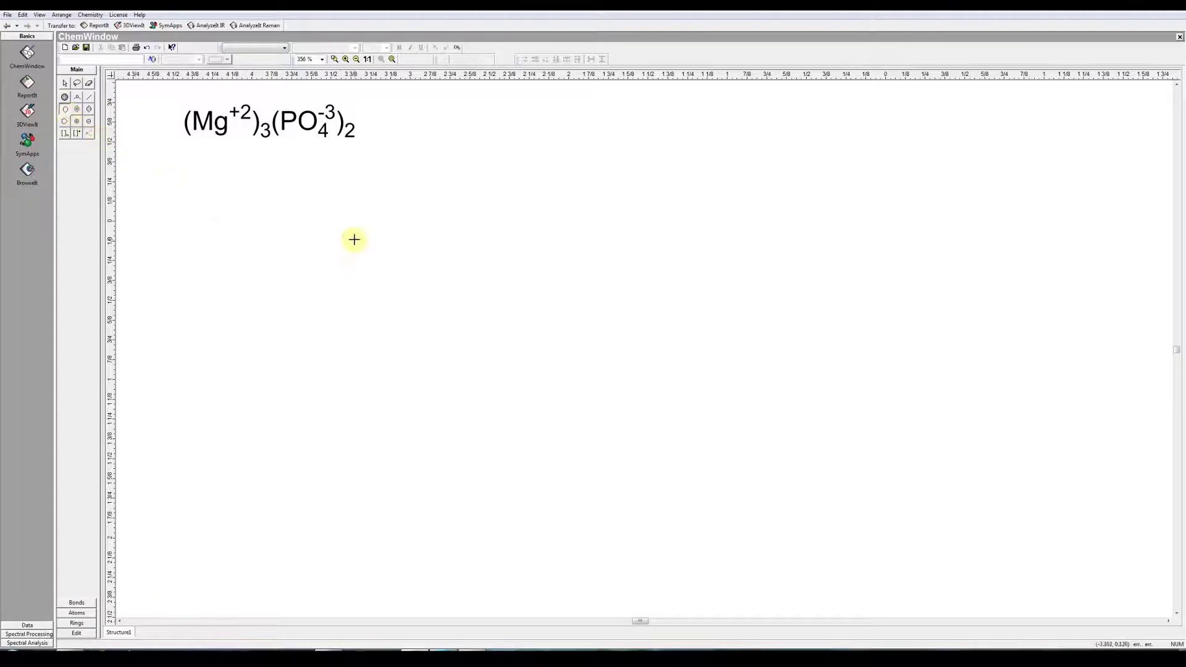
{"action": "mouse_move", "coordinate": [354, 240]}
{"action": "left_mouse_down"}
{"action": "mouse_move", "coordinate": [374, 265]}
{"action": "mouse_move", "coordinate": [418, 254]}
{"action": "mouse_move", "coordinate": [418, 223]}
{"action": "mouse_move", "coordinate": [398, 204]}
{"action": "mouse_move", "coordinate": [363, 204]}
{"action": "mouse_move", "coordinate": [379, 201]}
{"action": "mouse_move", "coordinate": [387, 247]}
{"action": "mouse_move", "coordinate": [319, 269]}
{"action": "mouse_move", "coordinate": [485, 333]}
{"action": "left_mouse_up"}
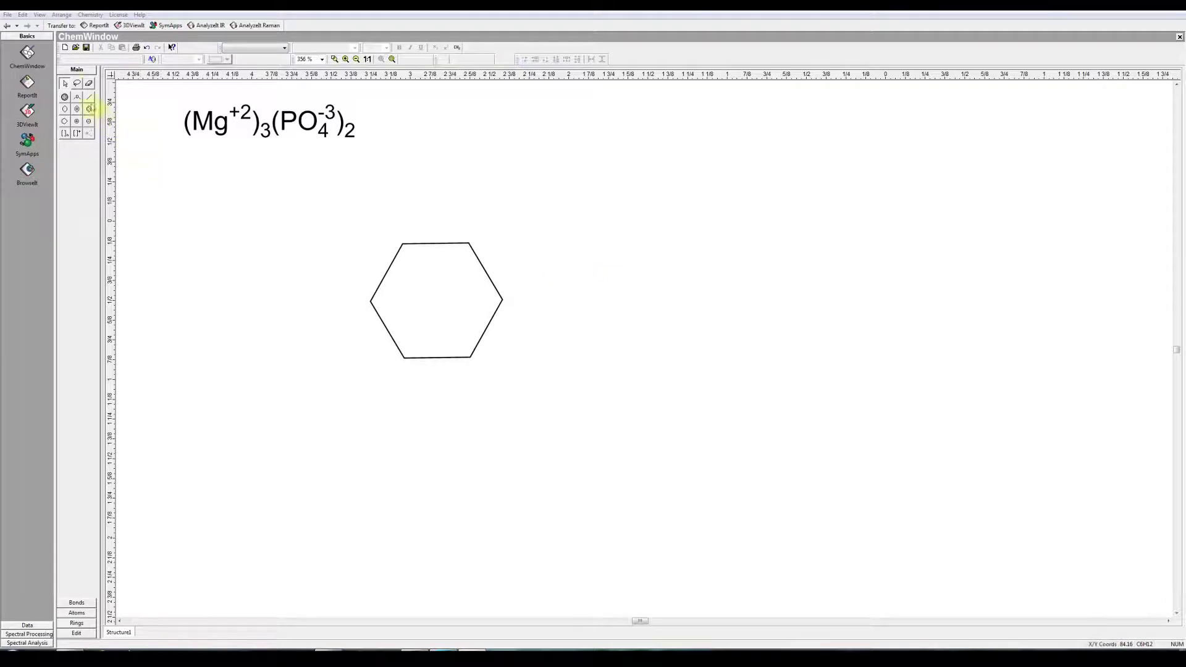
{"action": "left_click", "coordinate": [450, 248]}
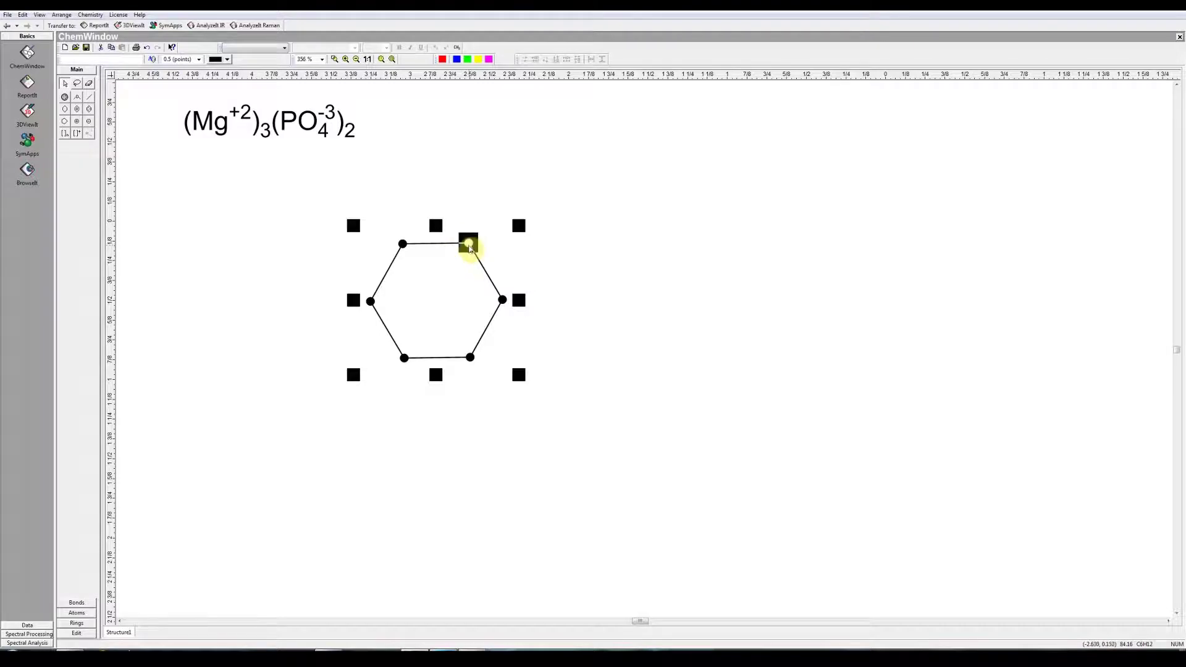
{"action": "left_click", "coordinate": [469, 244]}
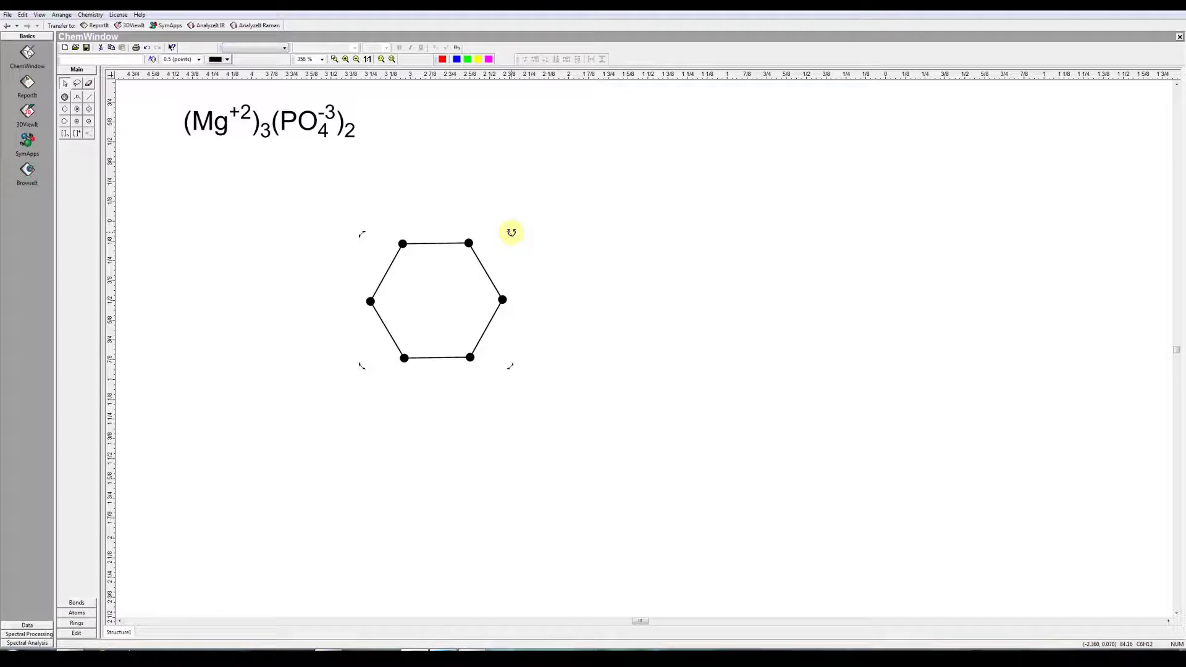
{"action": "left_click_drag", "start_coordinate": [511, 232], "coordinate": [381, 238]}
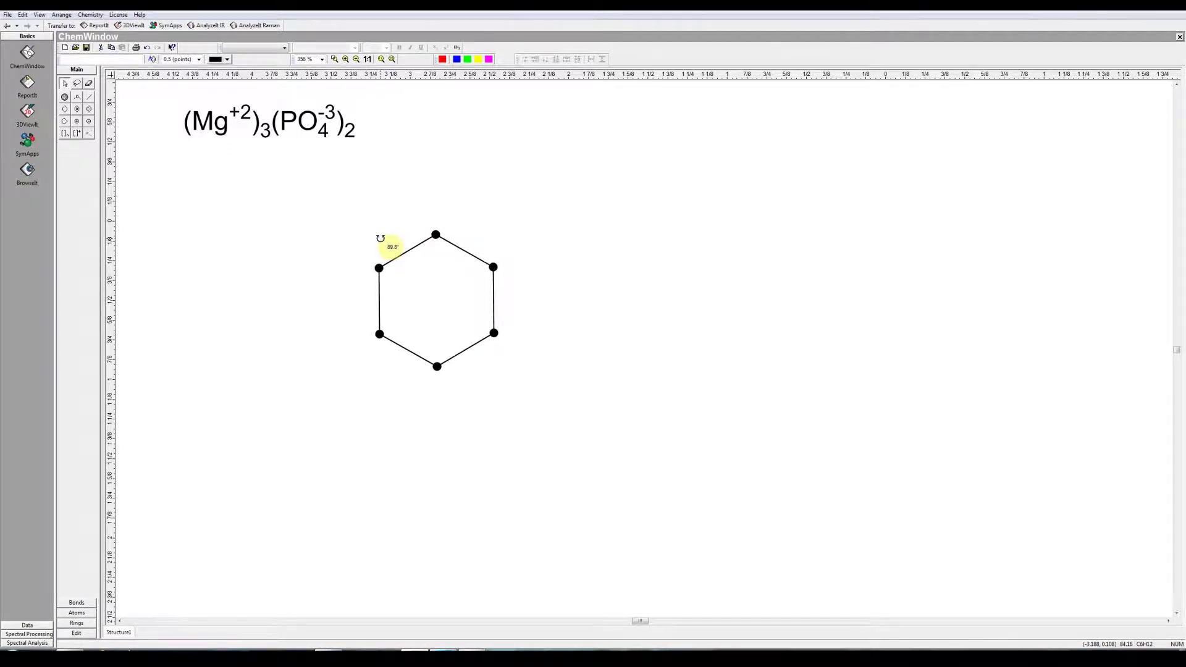
{"action": "left_click_drag", "start_coordinate": [380, 239], "coordinate": [381, 240]}
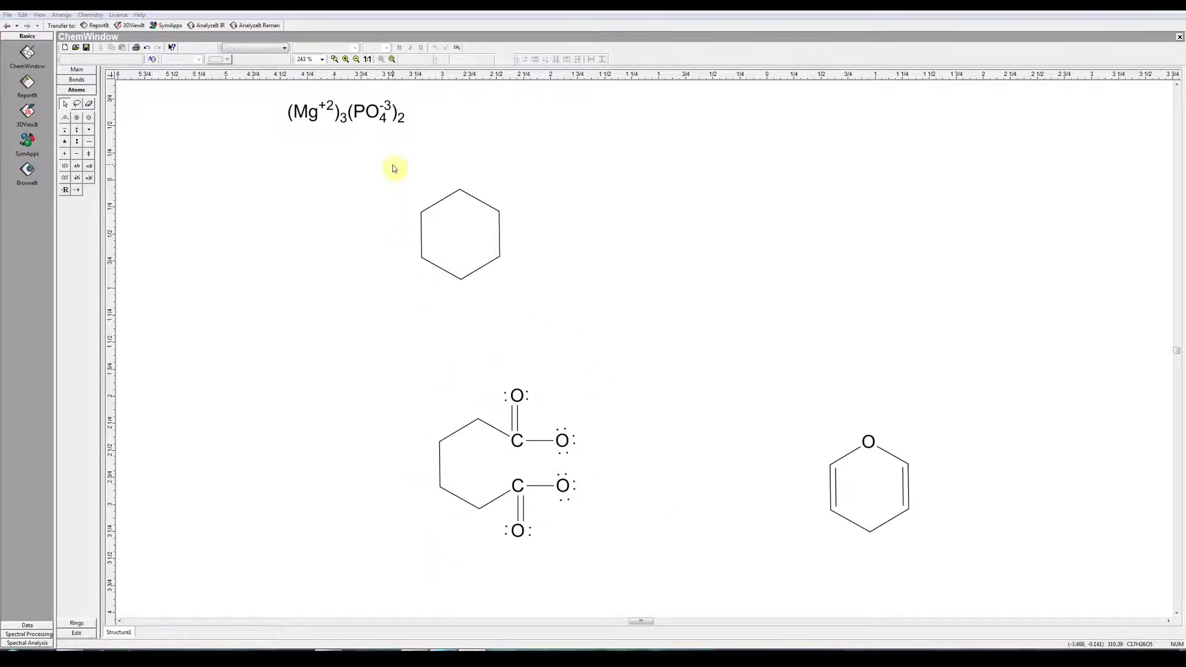
Drag a copy of the cyclohexane ring to the lower left, then deselect it
{"action": "left_click_drag", "start_coordinate": [393, 165], "coordinate": [521, 303]}
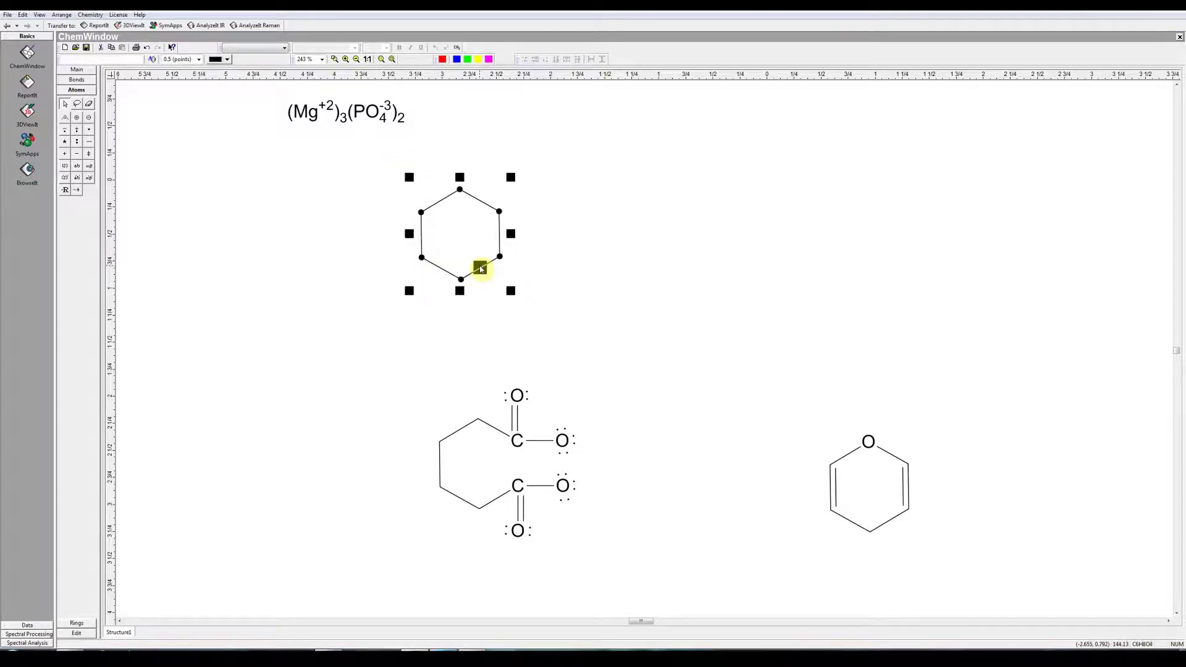
{"action": "left_click", "coordinate": [480, 270]}
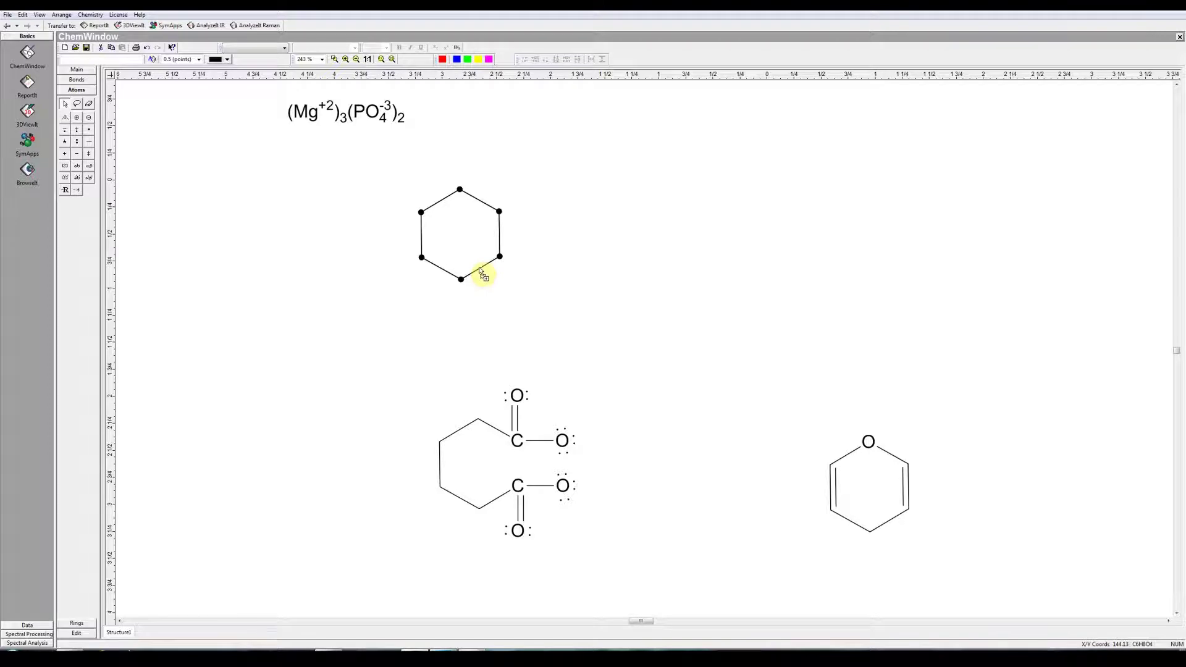
{"action": "left_click_drag", "start_coordinate": [482, 274], "coordinate": [267, 479]}
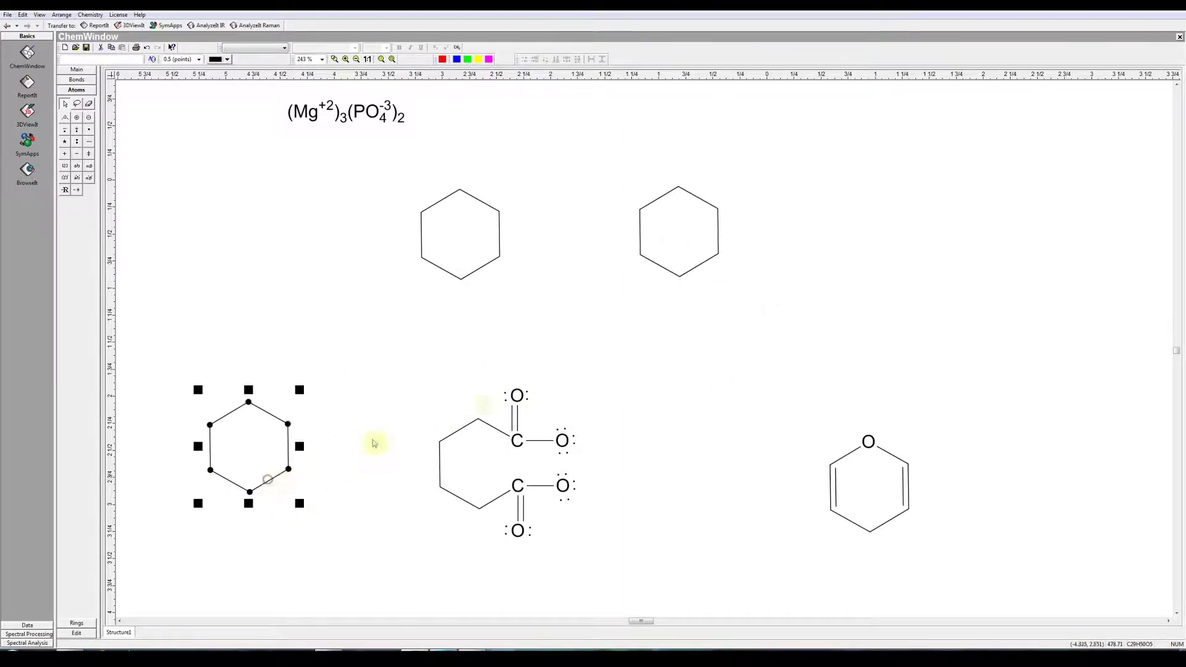
{"action": "left_click", "coordinate": [842, 252]}
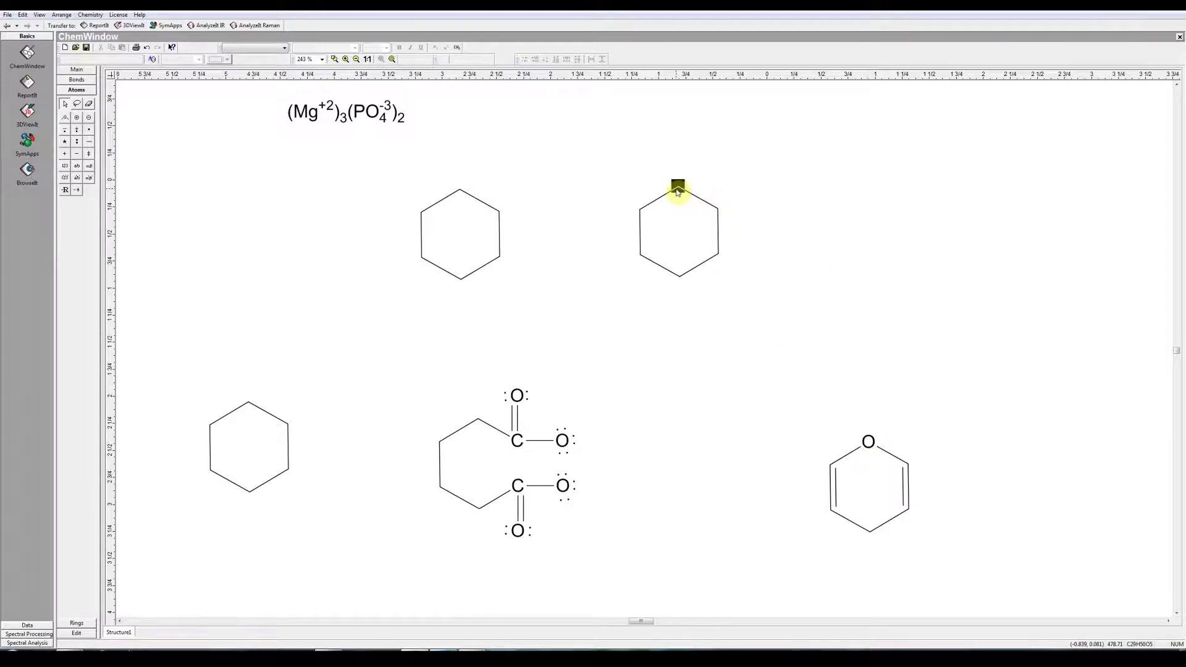
Label the right ring's top vertex as an oxygen atom
{"action": "left_click", "coordinate": [74, 69]}
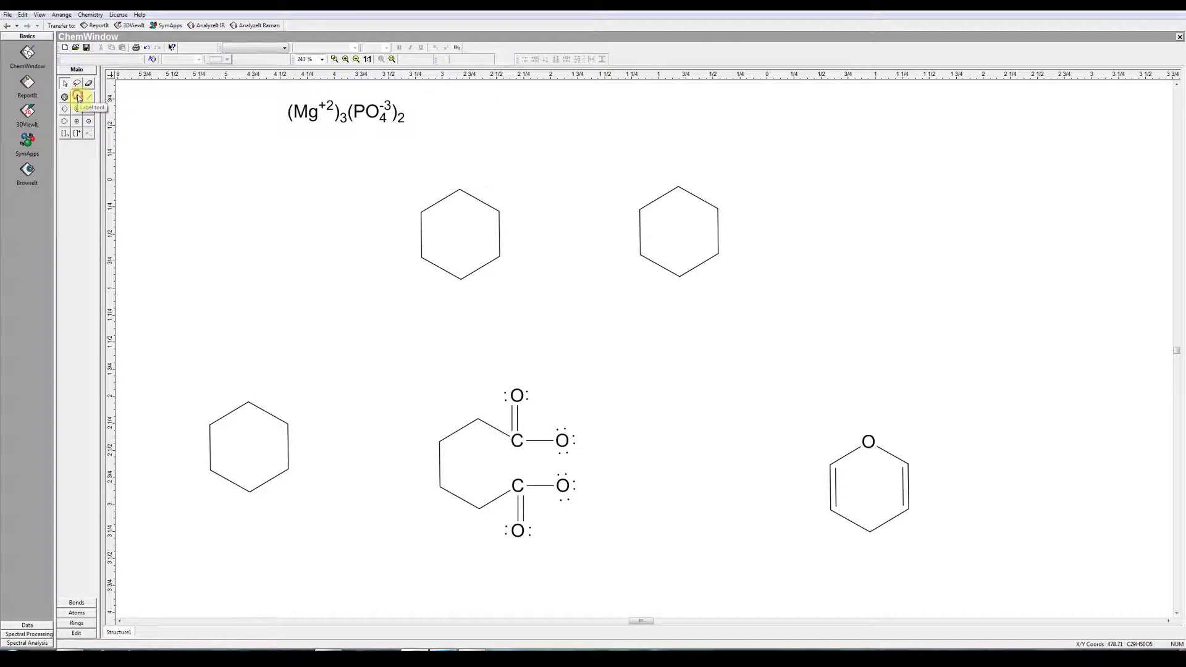
{"action": "left_click", "coordinate": [78, 98]}
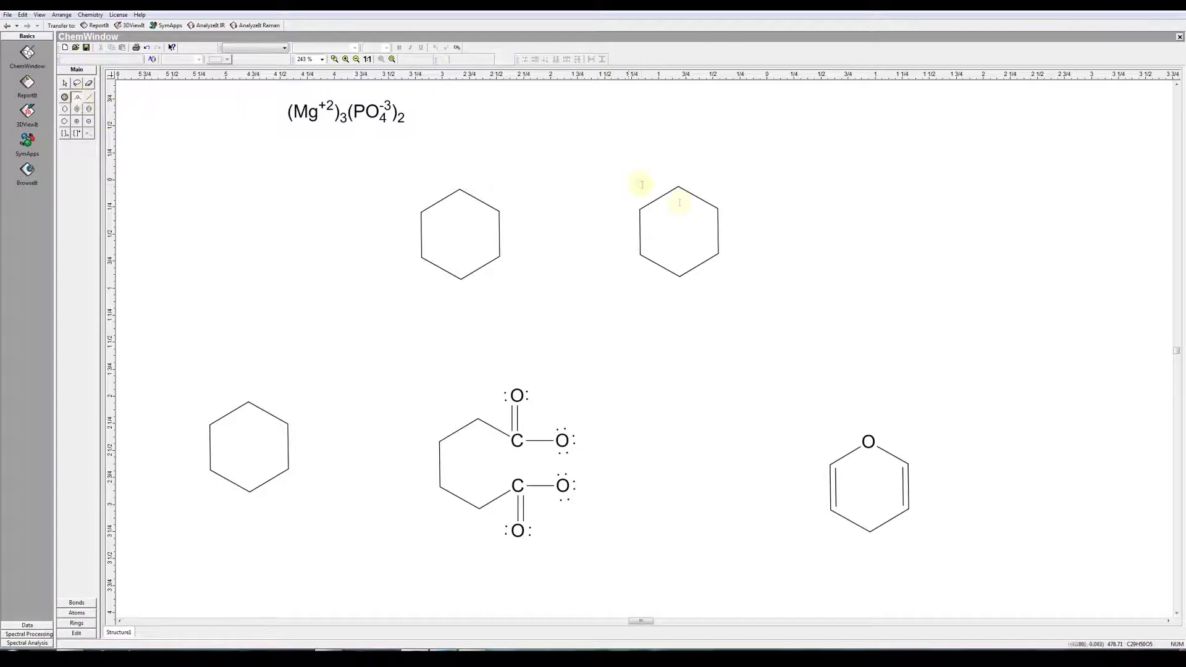
{"action": "left_click", "coordinate": [678, 185]}
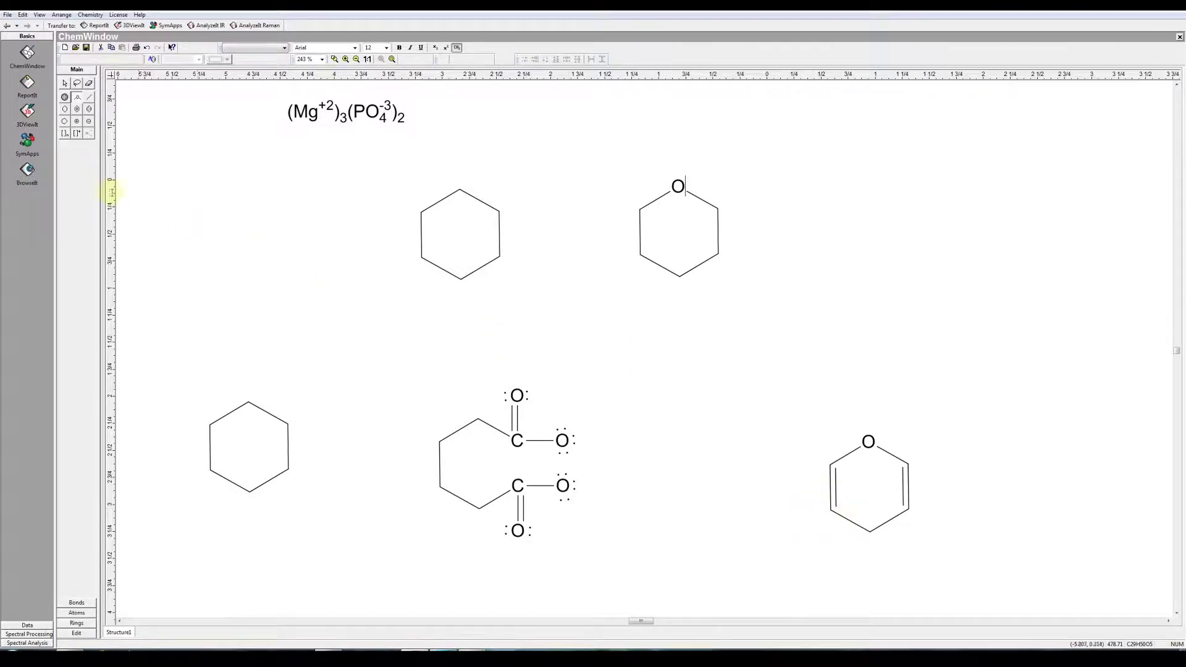
Make the ring's left and right bonds double, with the second lines inside the ring
{"action": "left_click", "coordinate": [89, 98]}
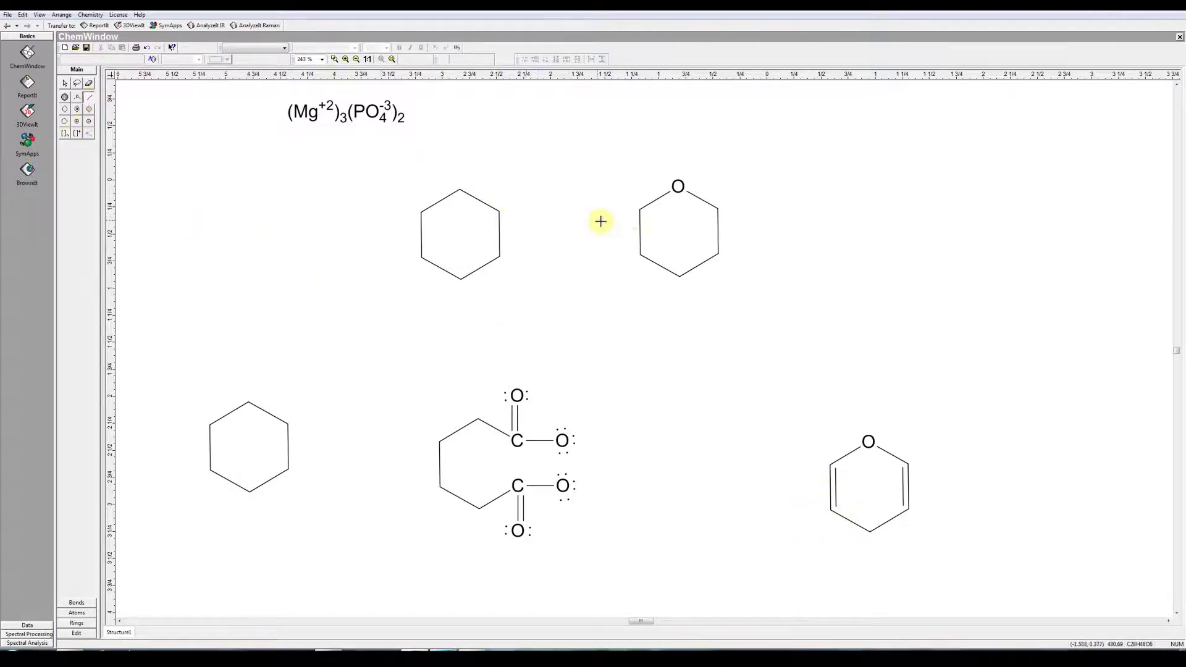
{"action": "left_click", "coordinate": [638, 231]}
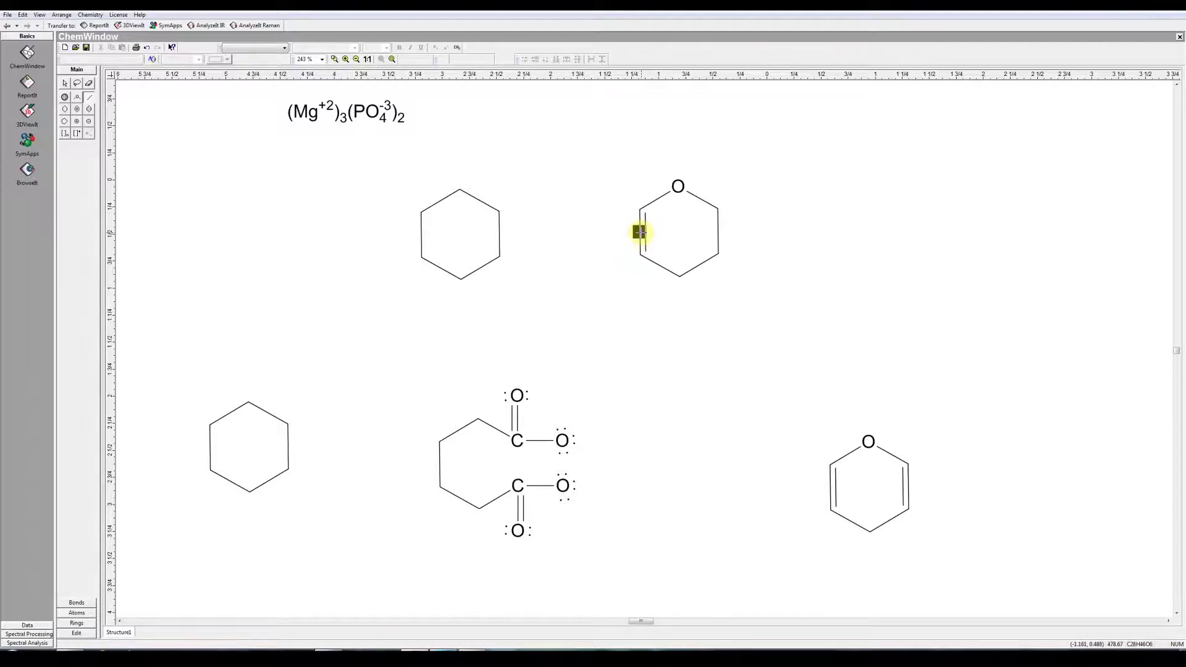
{"action": "left_click", "coordinate": [640, 231]}
{"action": "left_click", "coordinate": [640, 232]}
{"action": "left_click", "coordinate": [638, 238]}
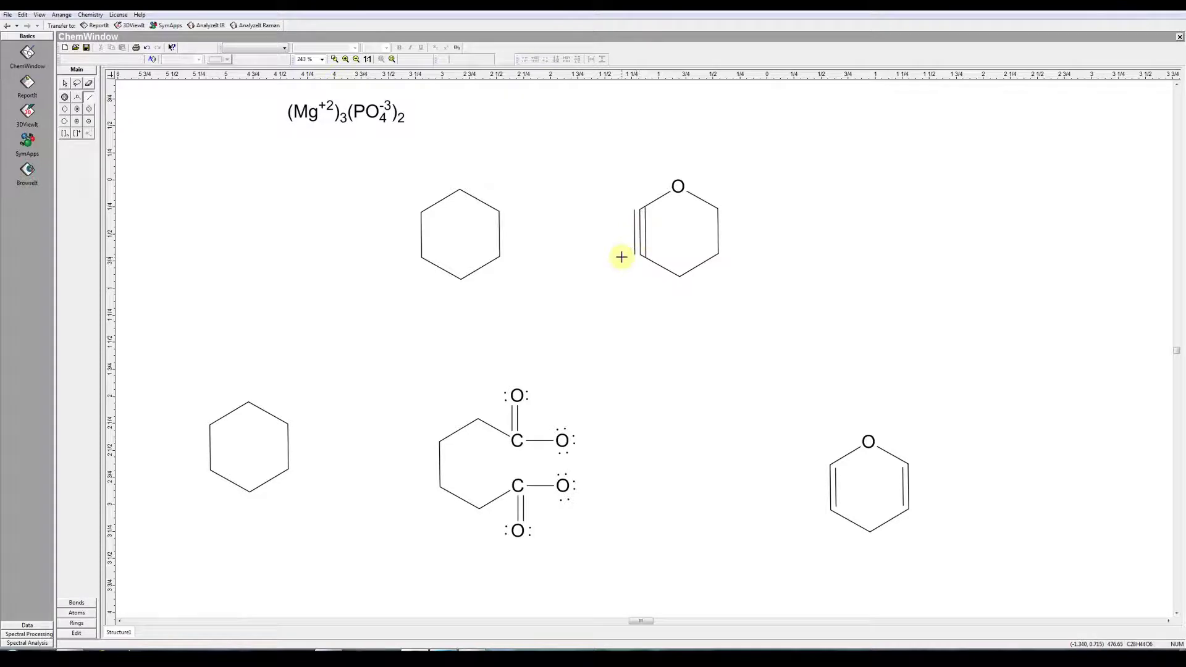
{"action": "left_click", "coordinate": [639, 238]}
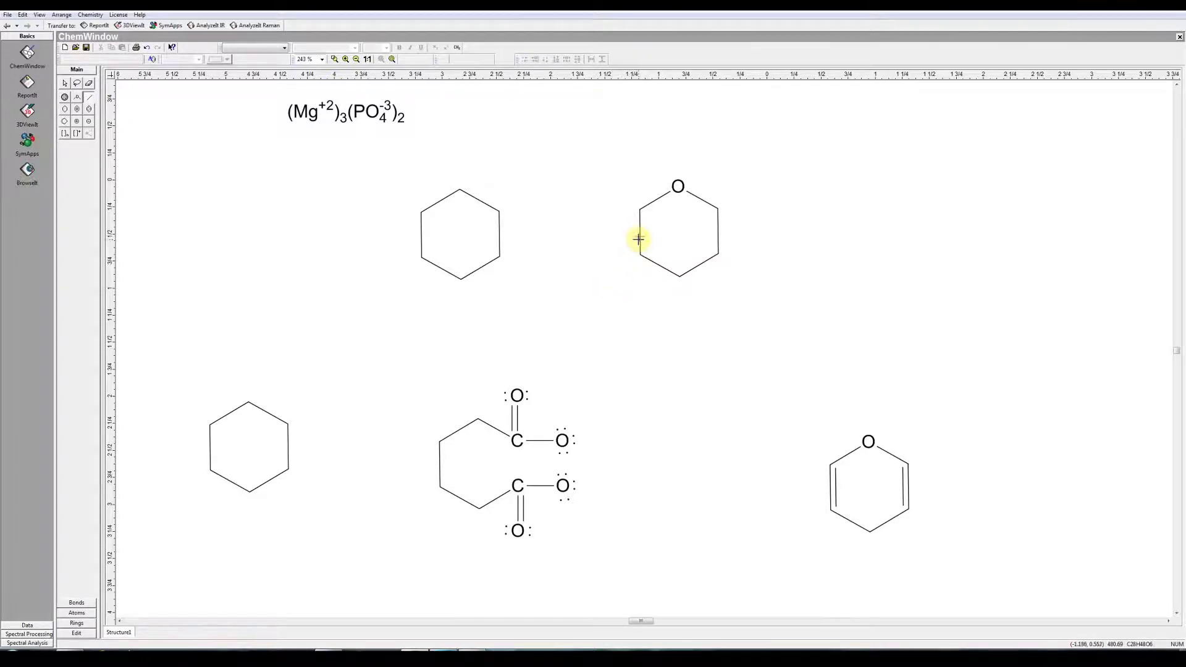
{"action": "left_click", "coordinate": [638, 230]}
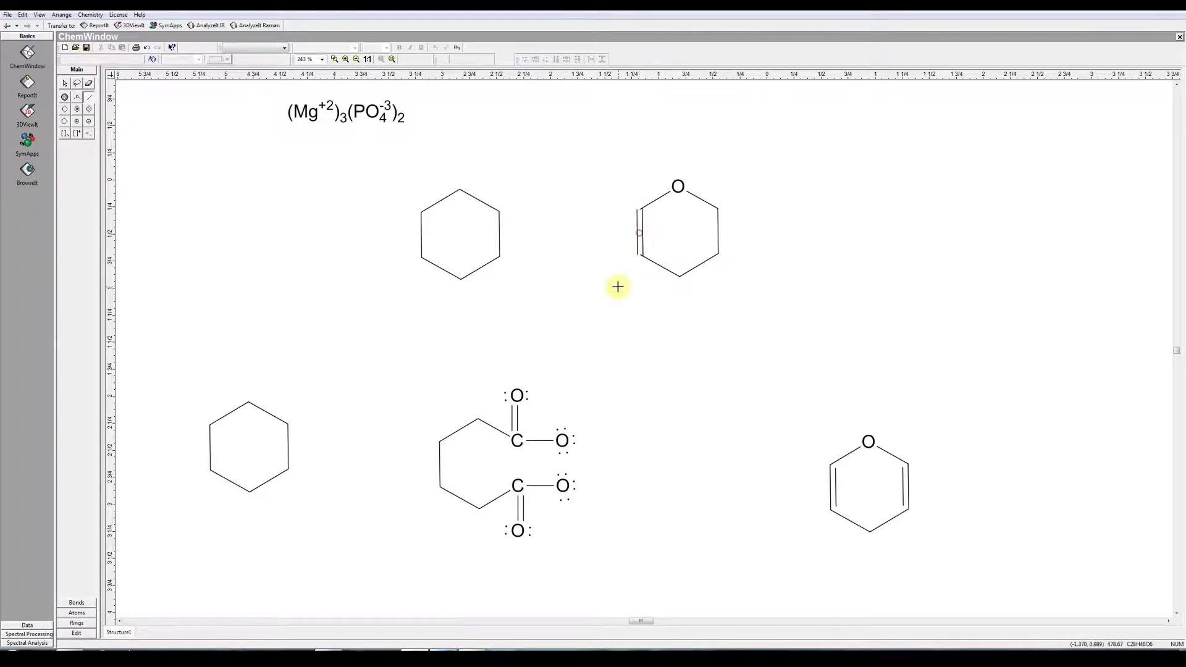
{"action": "left_click", "coordinate": [638, 239]}
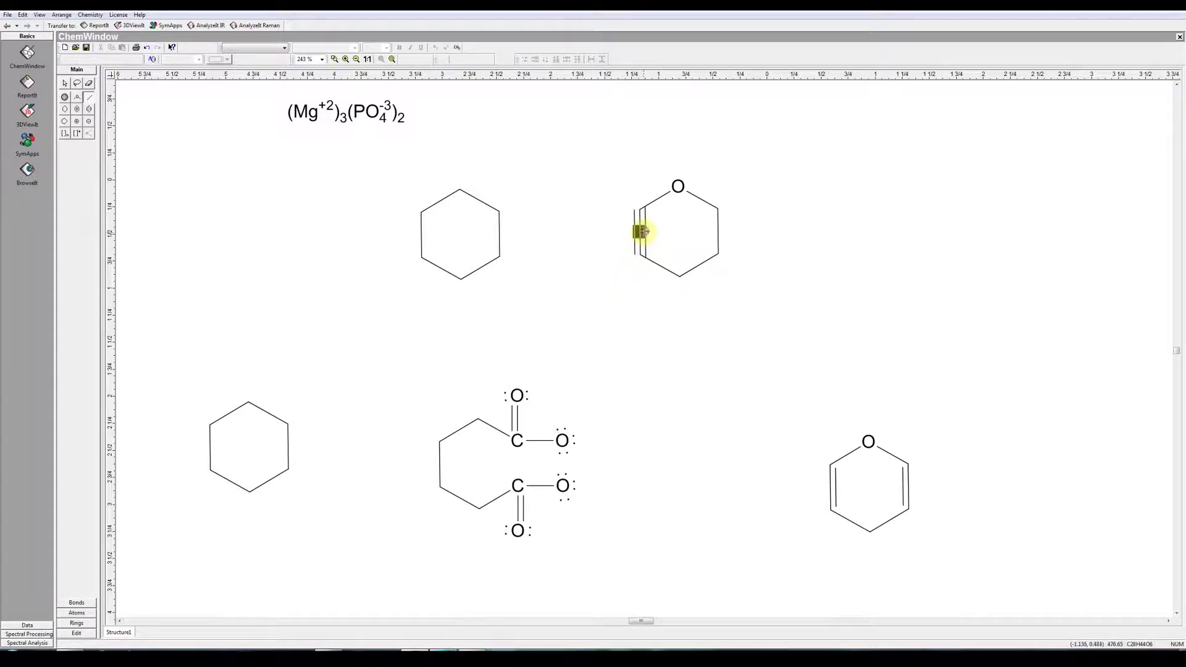
{"action": "left_click", "coordinate": [640, 232]}
{"action": "left_click", "coordinate": [639, 231]}
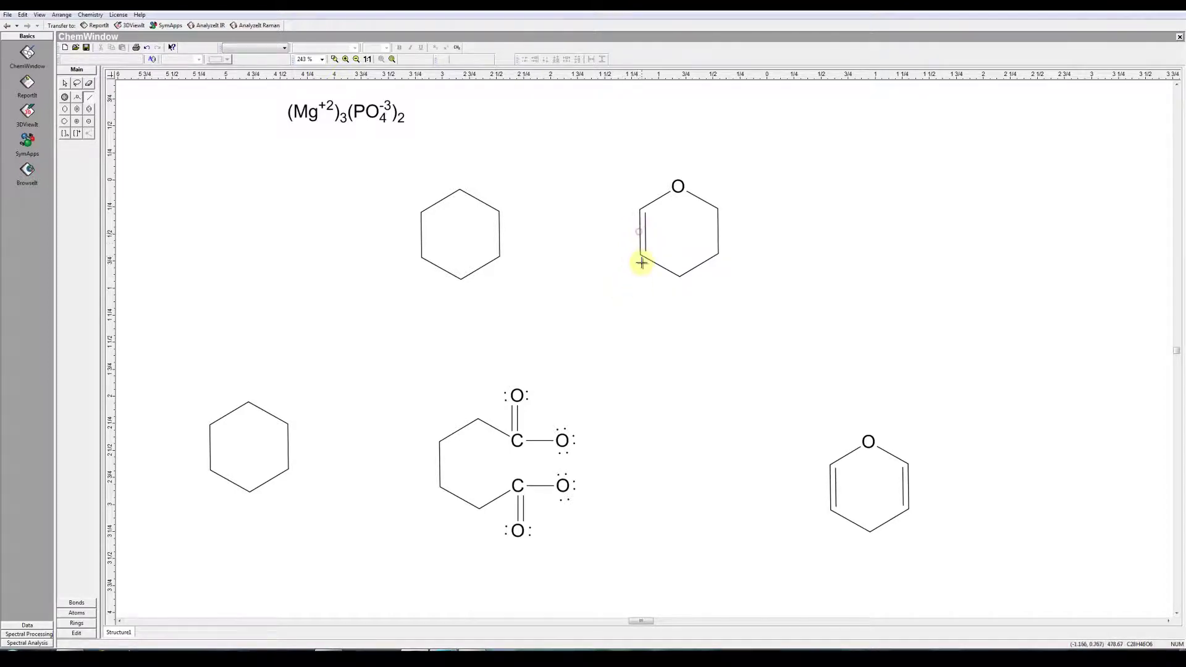
{"action": "left_click", "coordinate": [717, 231]}
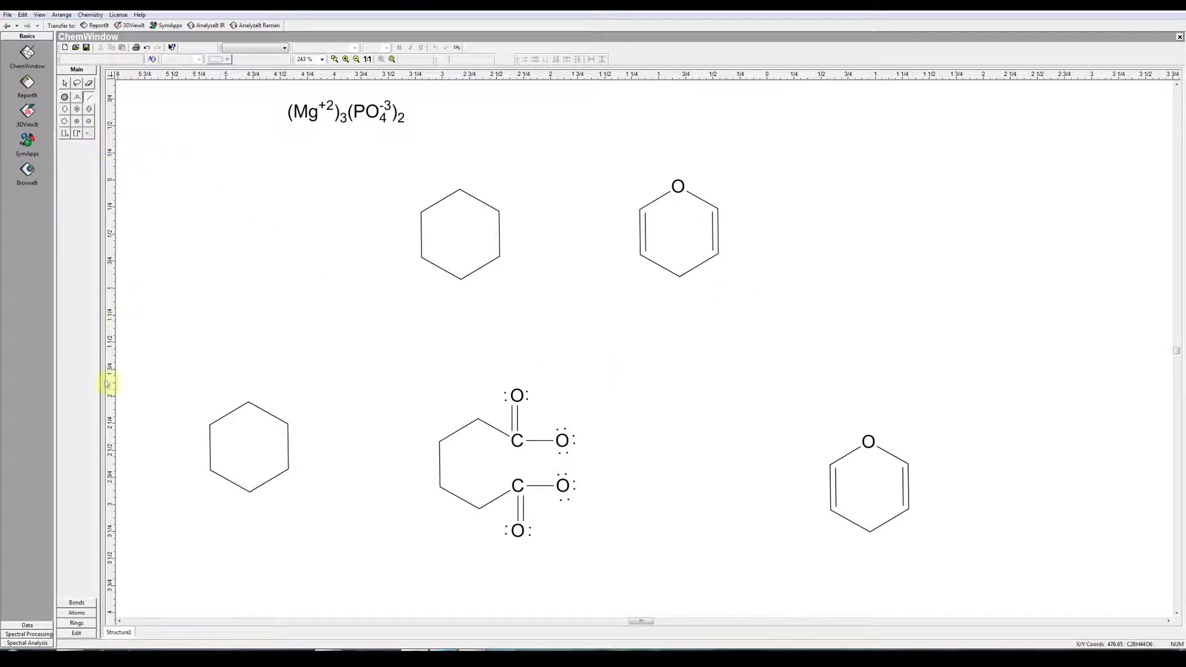
Place two lone pairs on the upper pyran ring's oxygen, one on each side
{"action": "left_click", "coordinate": [78, 614]}
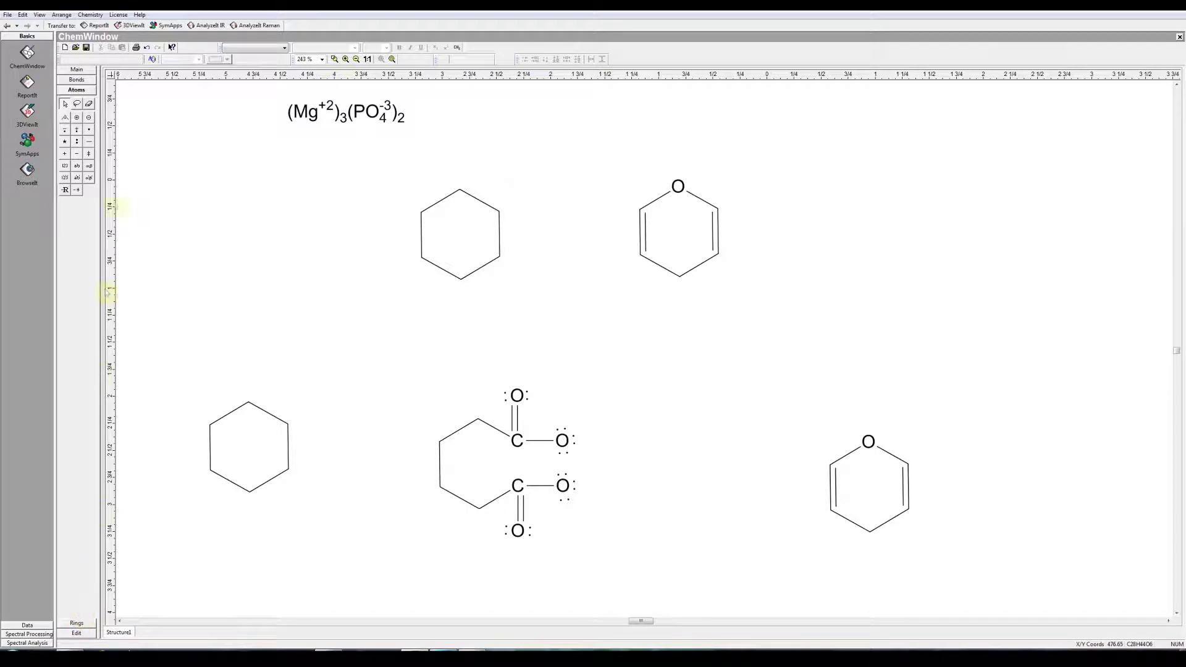
{"action": "left_click", "coordinate": [77, 142]}
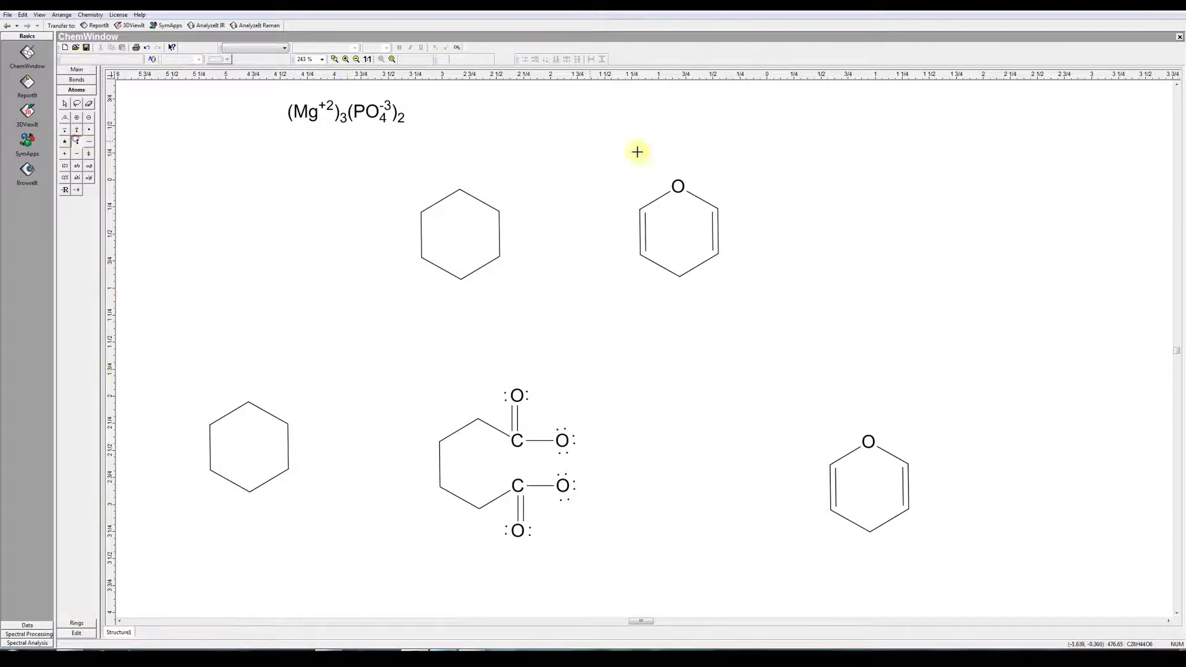
{"action": "left_click", "coordinate": [676, 184]}
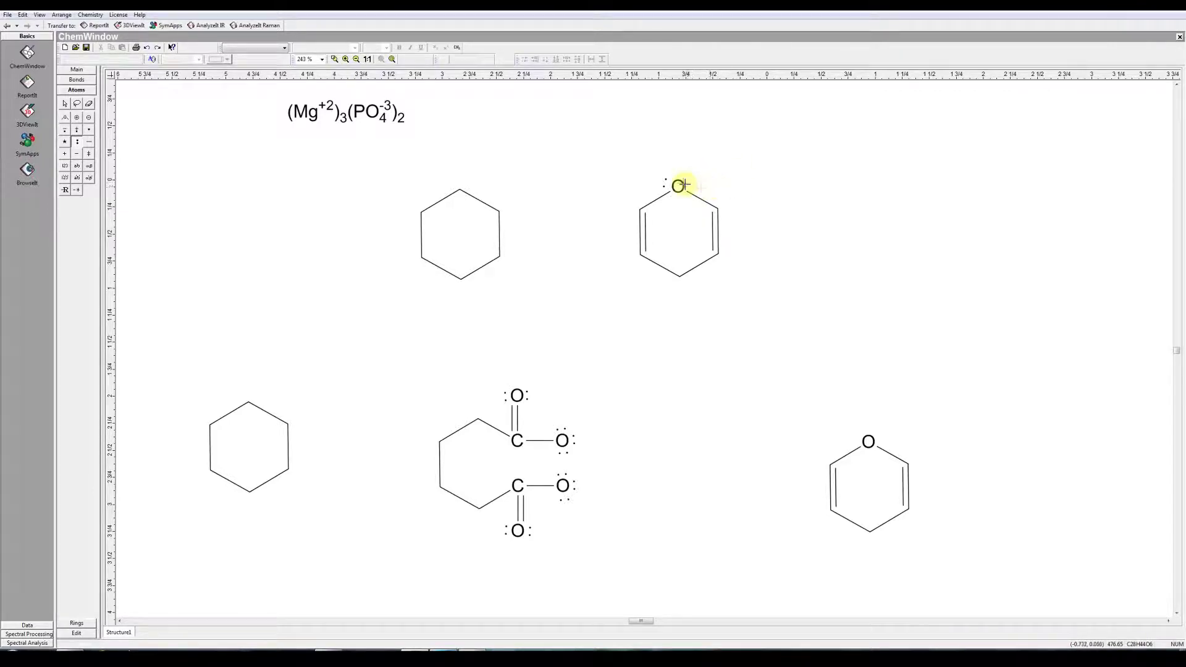
{"action": "left_click", "coordinate": [686, 183]}
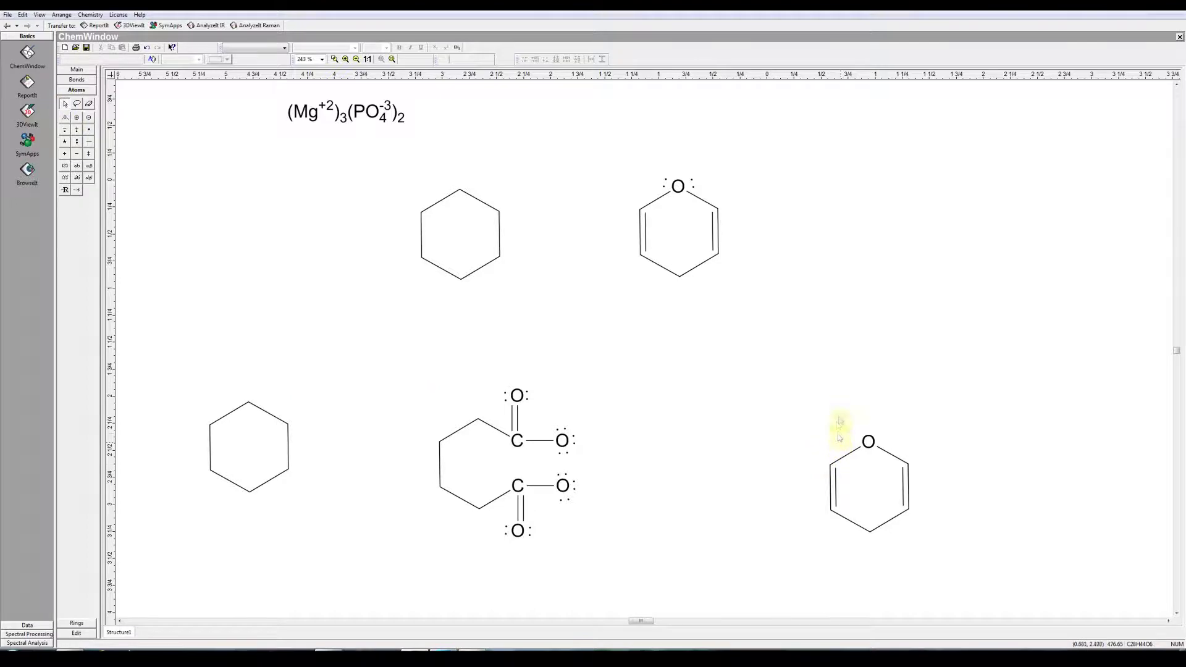
Delete the lower-right pyran and shift the dicarboxylate structure to the right
{"action": "left_click_drag", "start_coordinate": [798, 413], "coordinate": [961, 577]}
{"action": "key", "text": "Delete"}
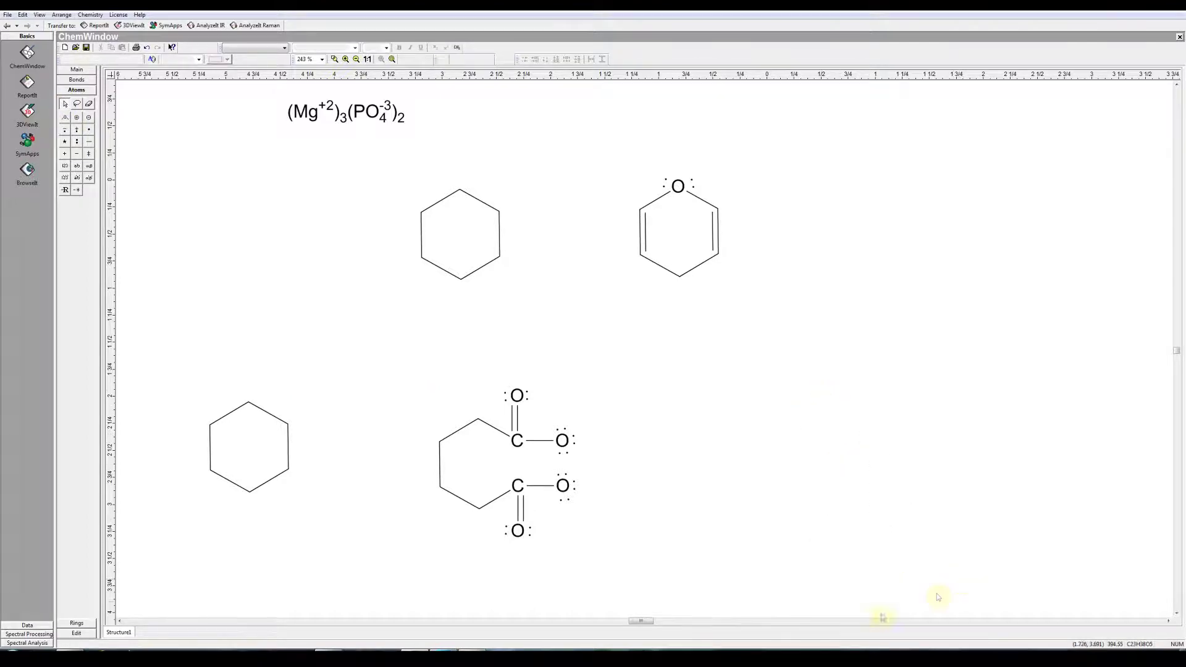
{"action": "left_click_drag", "start_coordinate": [394, 359], "coordinate": [625, 578]}
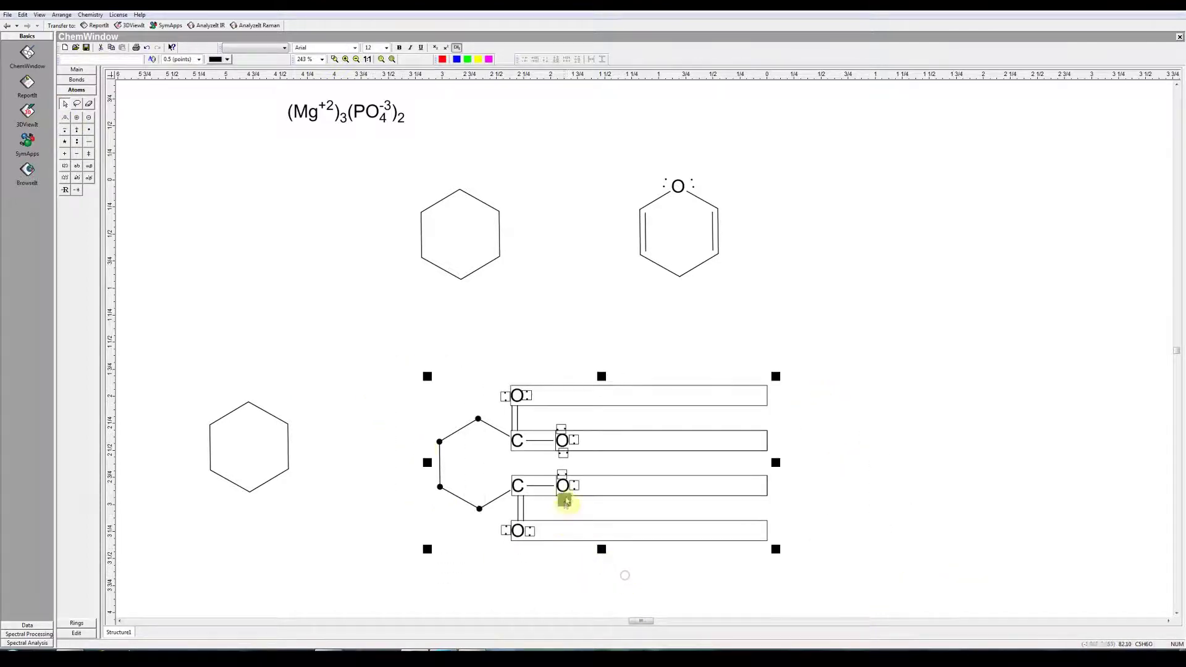
{"action": "left_click_drag", "start_coordinate": [566, 502], "coordinate": [887, 476]}
{"action": "left_click", "coordinate": [689, 473]}
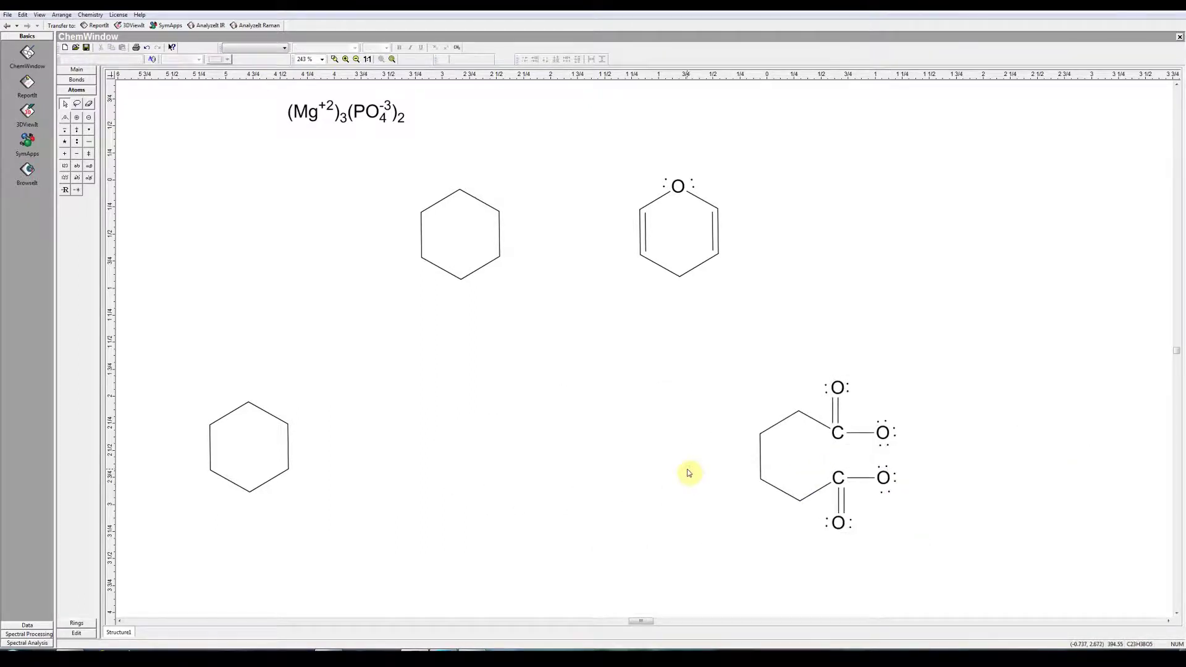
Move the lower-left hexagon right and erase its right-hand bond
{"action": "left_click_drag", "start_coordinate": [321, 538], "coordinate": [181, 382]}
{"action": "left_click_drag", "start_coordinate": [278, 479], "coordinate": [390, 480]}
{"action": "left_click", "coordinate": [466, 389]}
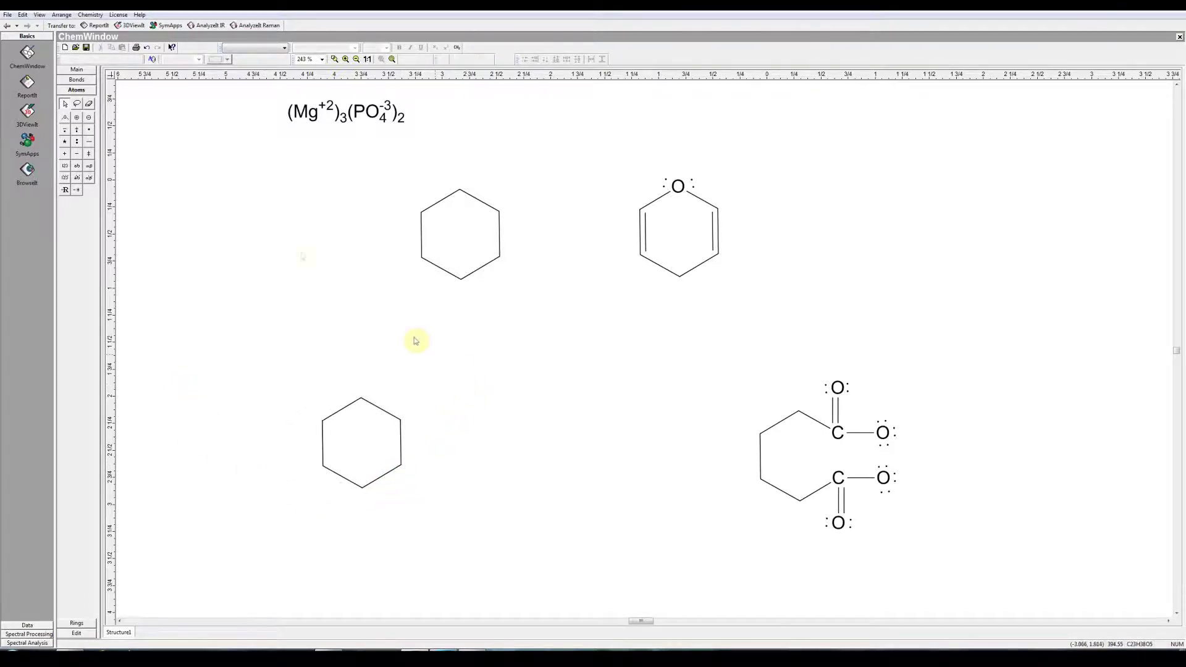
{"action": "left_click", "coordinate": [89, 104]}
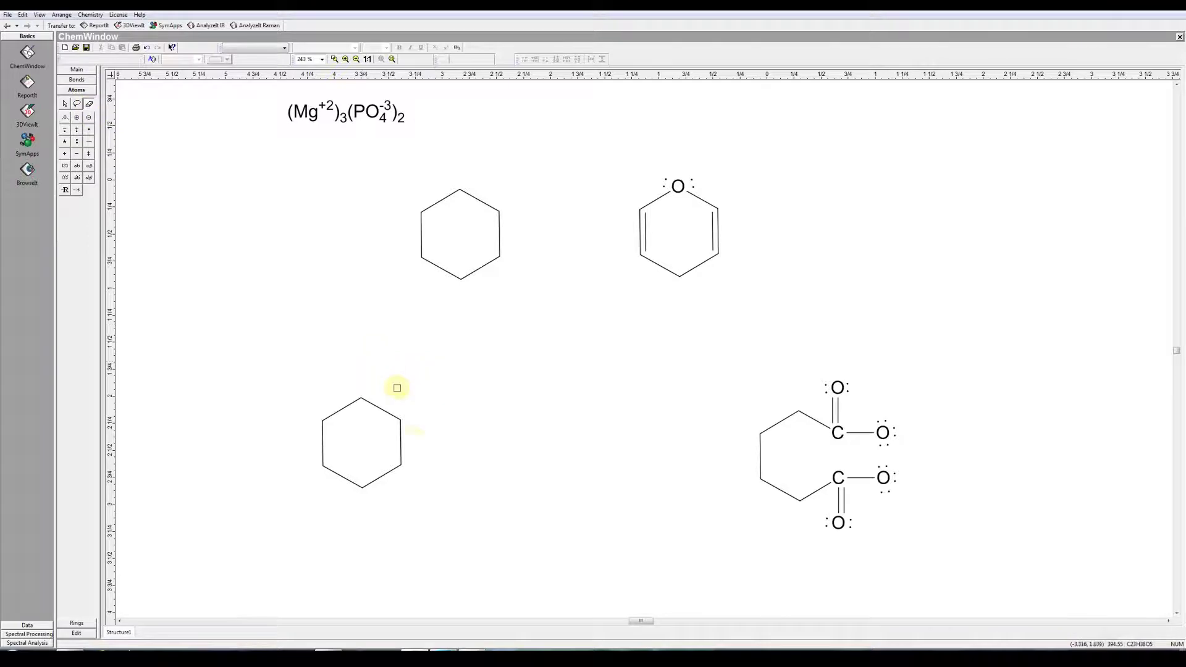
{"action": "left_click", "coordinate": [401, 441]}
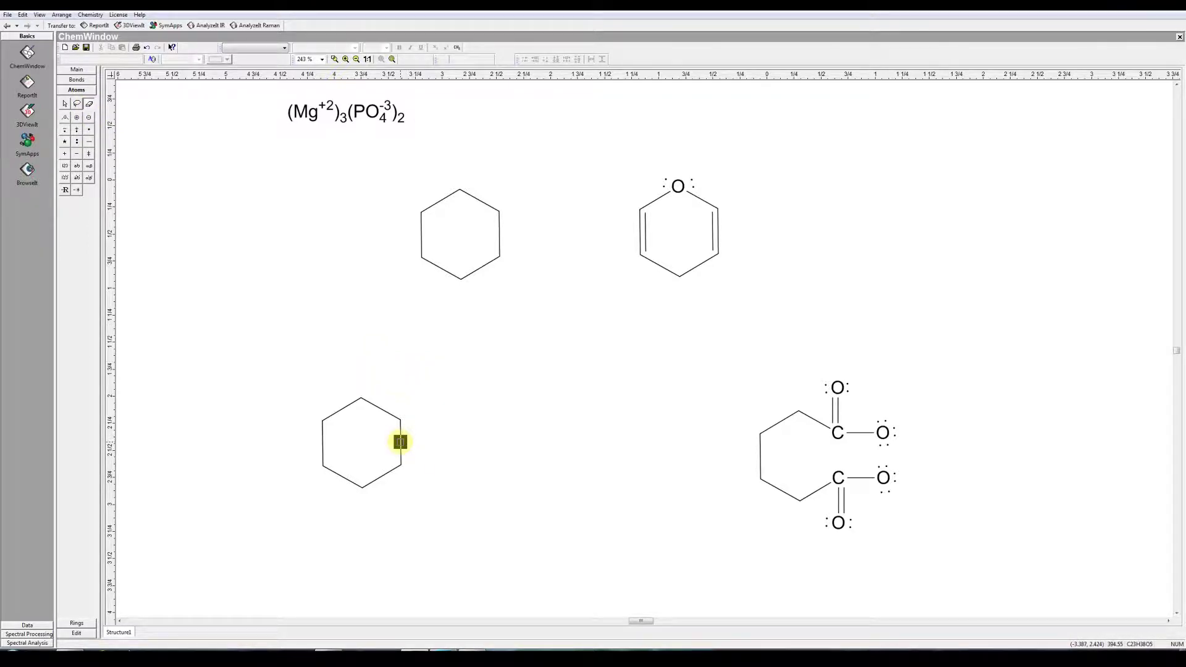
{"action": "left_click", "coordinate": [401, 441]}
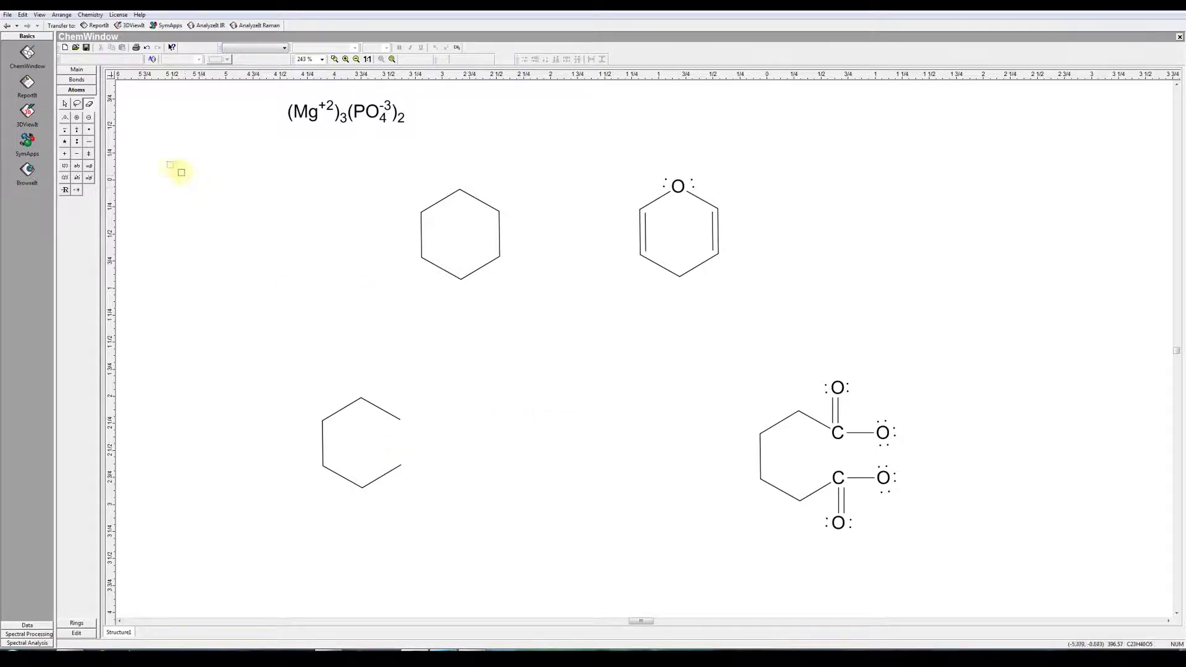
{"action": "scroll", "coordinate": [402, 334], "scroll_direction": "down", "scroll_amount": 2}
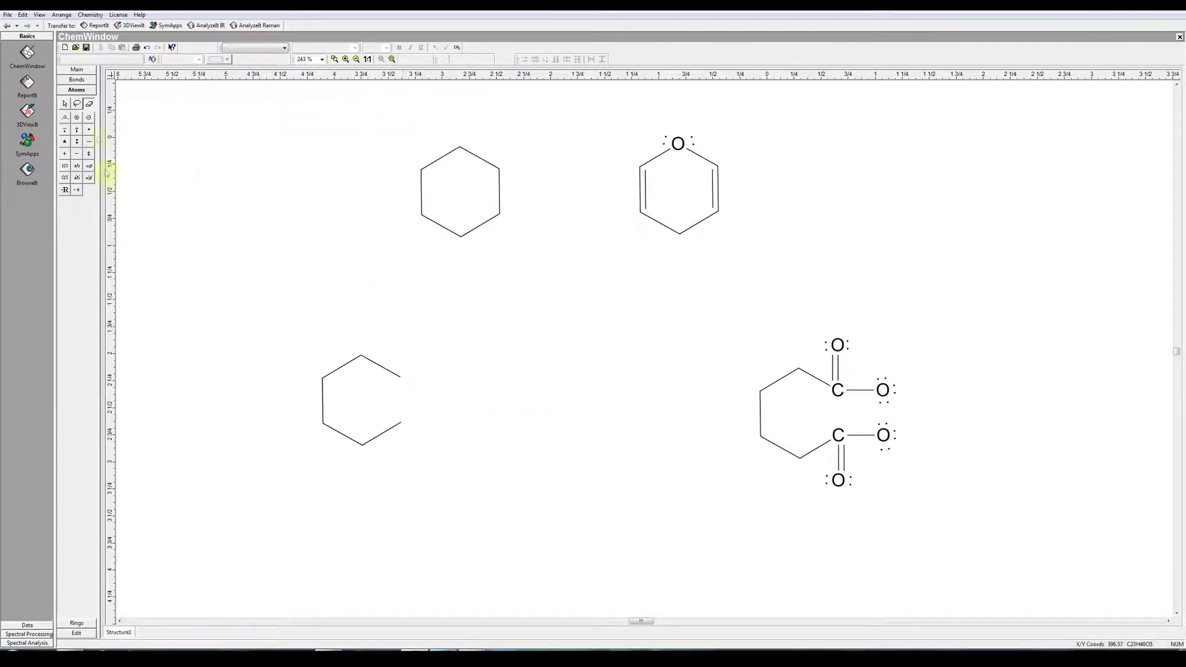
{"action": "left_click", "coordinate": [81, 69]}
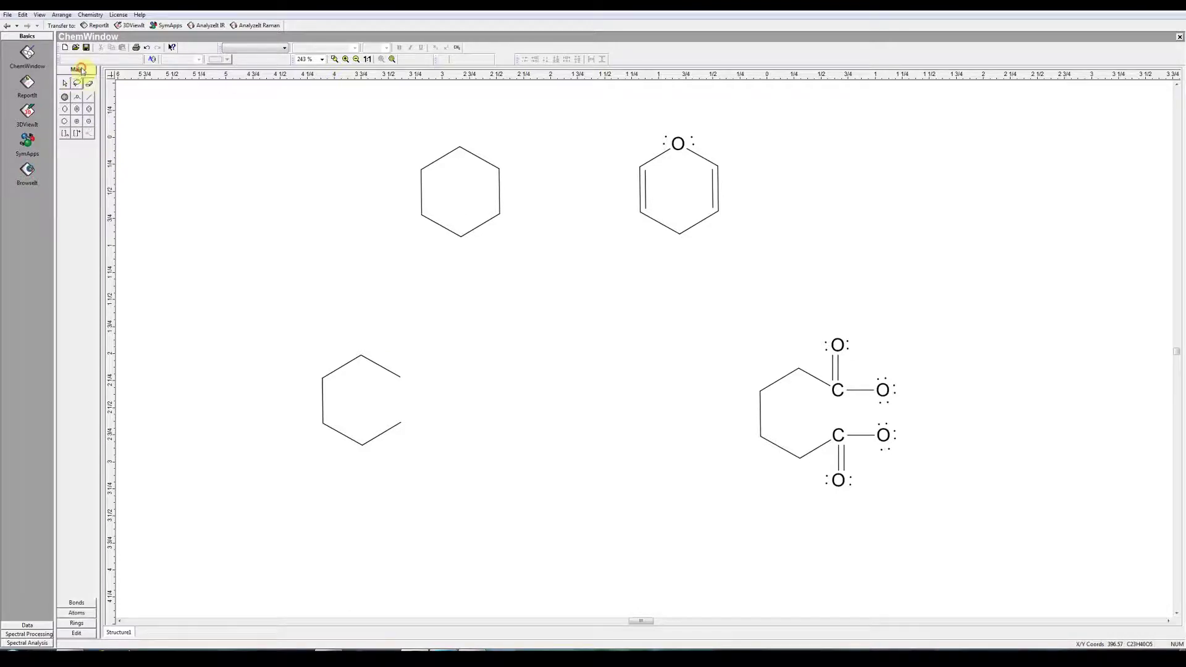
{"action": "left_click", "coordinate": [78, 98]}
Label the chain's upper end C and give it a double-bonded O and a single-bonded O
{"action": "left_click", "coordinate": [399, 376]}
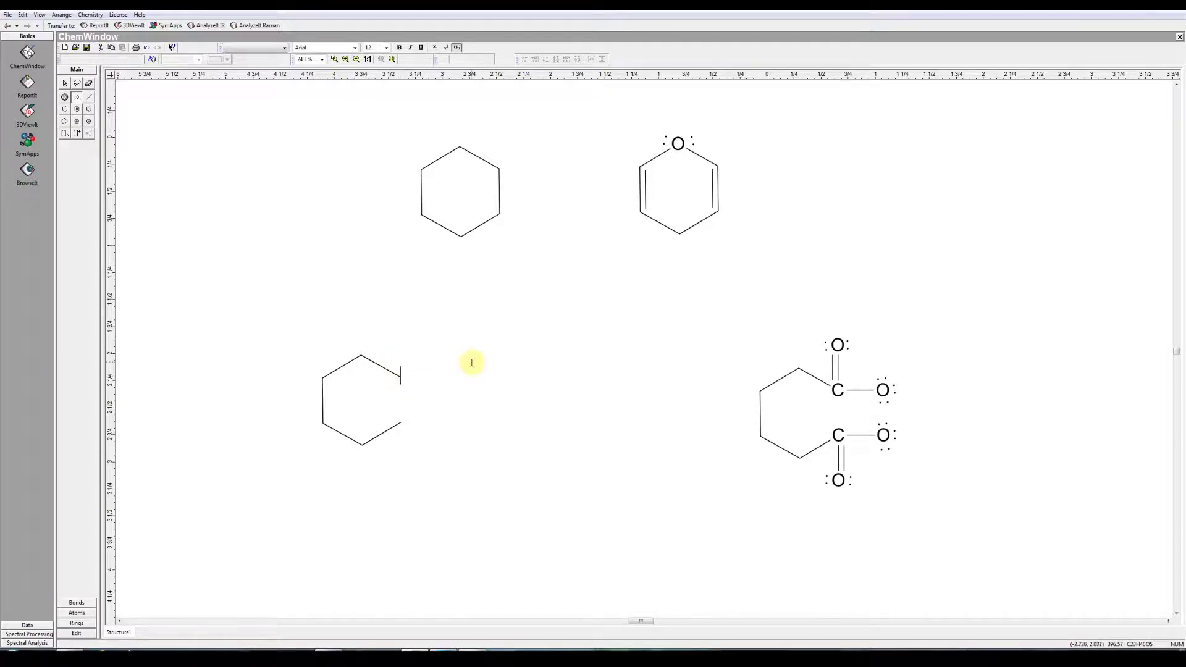
{"action": "type", "text": "C"}
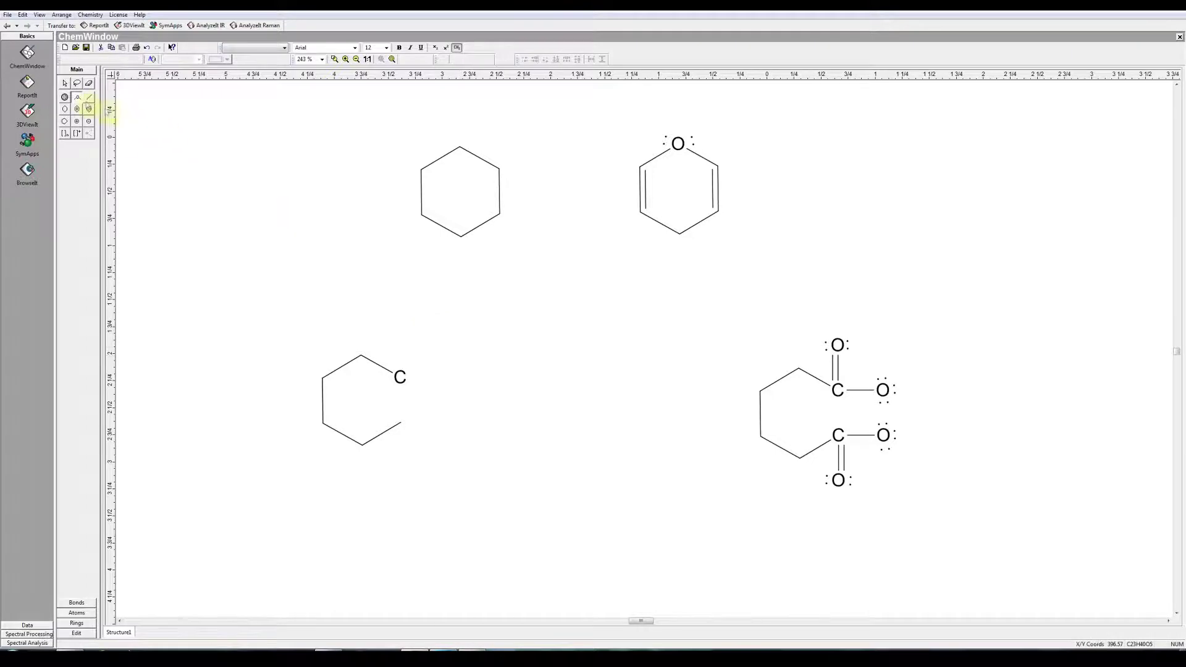
{"action": "left_click", "coordinate": [88, 99]}
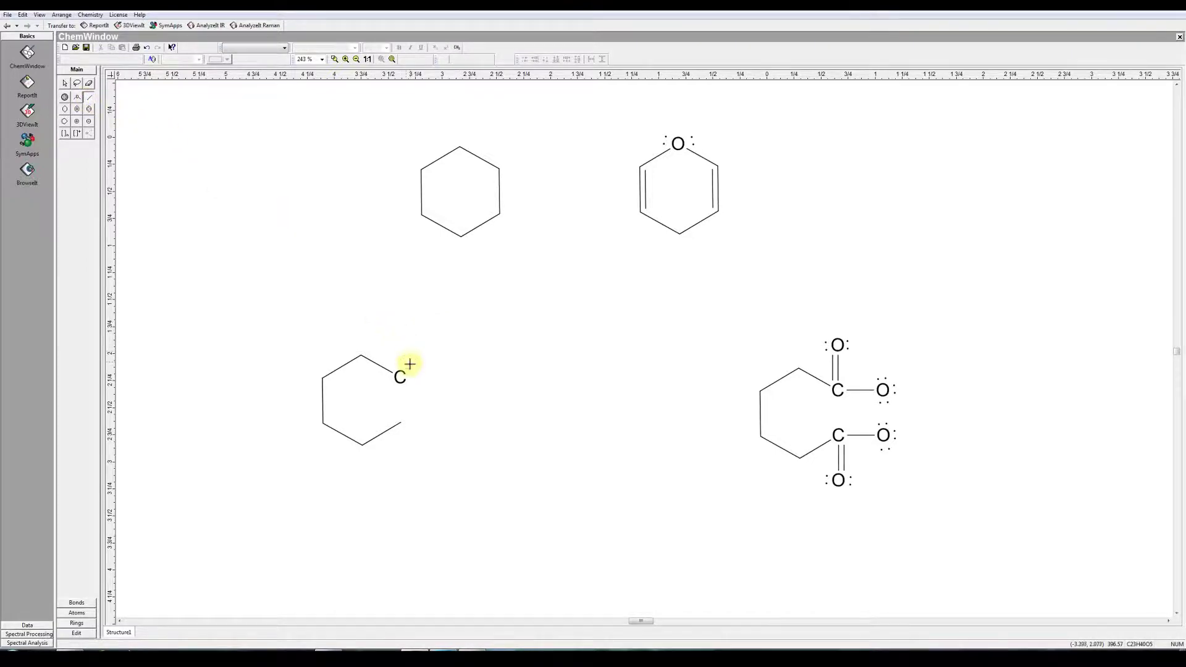
{"action": "left_click", "coordinate": [400, 377]}
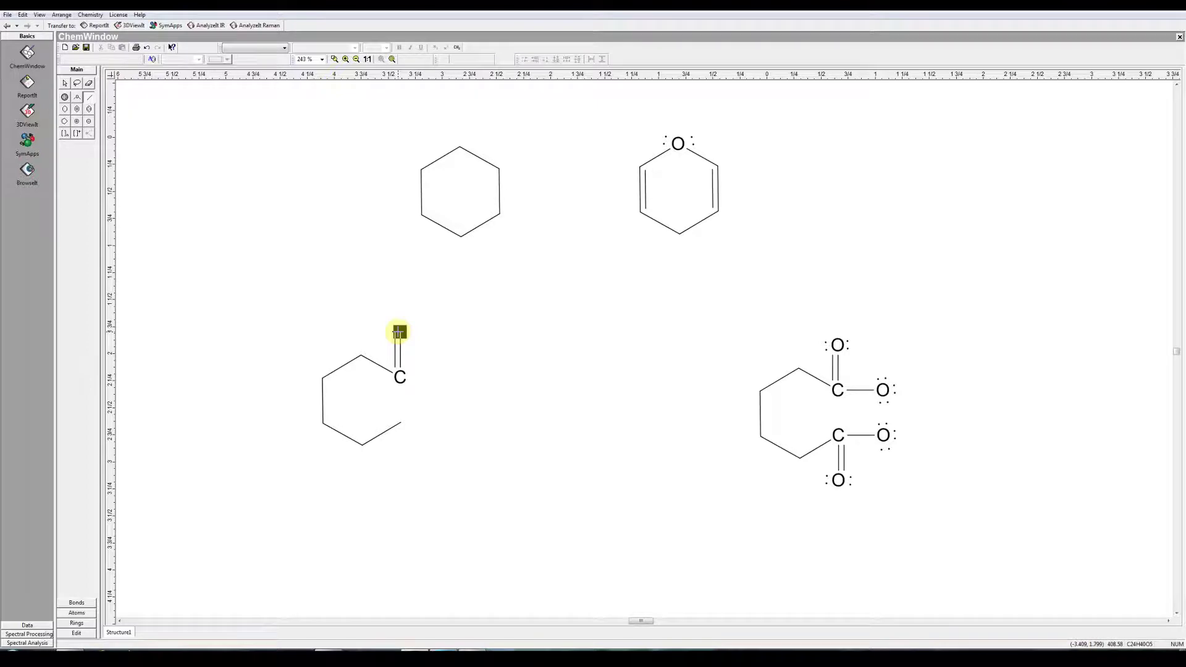
{"action": "left_click", "coordinate": [400, 332]}
{"action": "left_click_drag", "start_coordinate": [403, 380], "coordinate": [445, 377]}
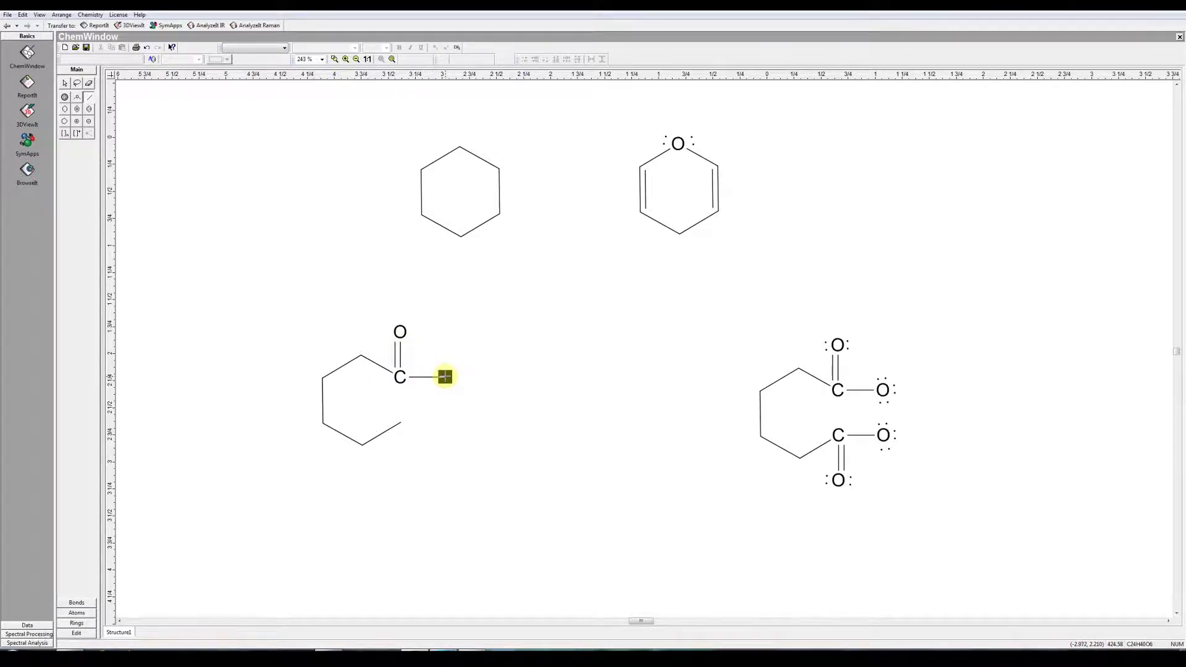
{"action": "key", "text": "o"}
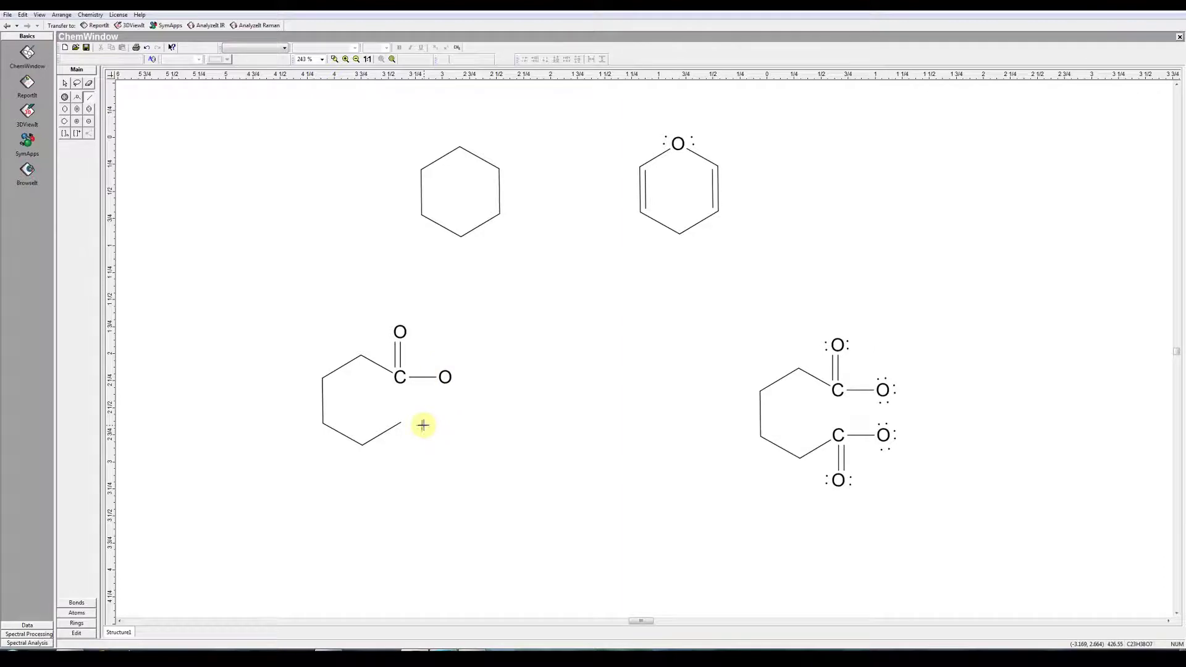
Label the chain's open lower end as a C atom
{"action": "left_click", "coordinate": [77, 97]}
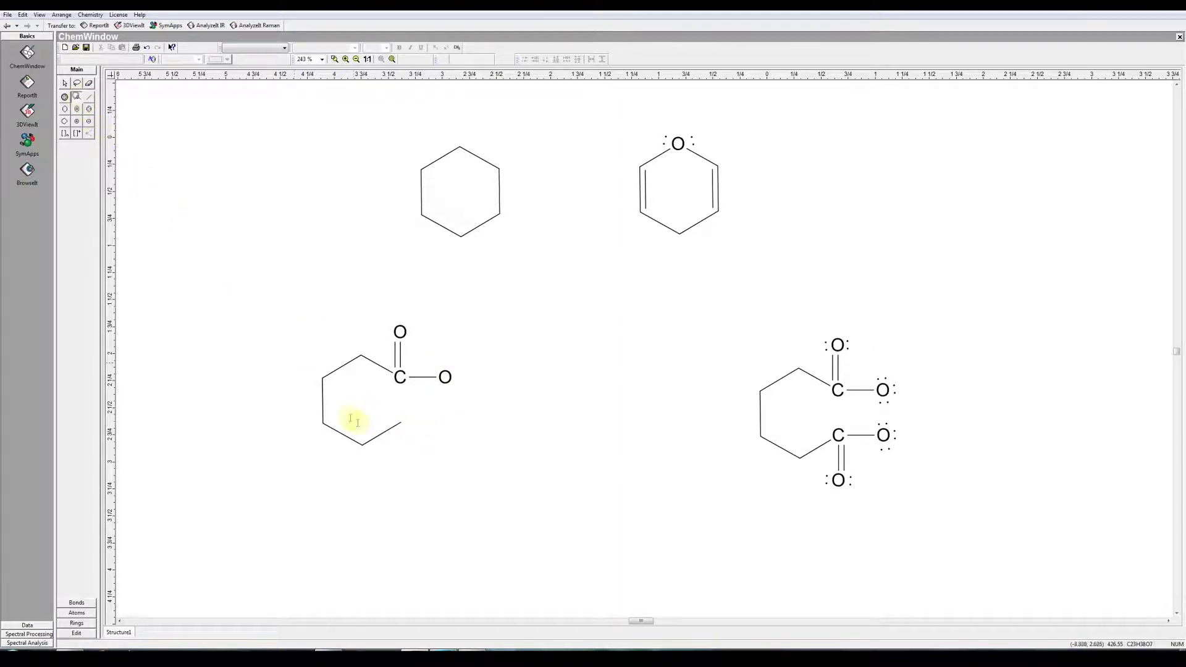
{"action": "left_click", "coordinate": [415, 428]}
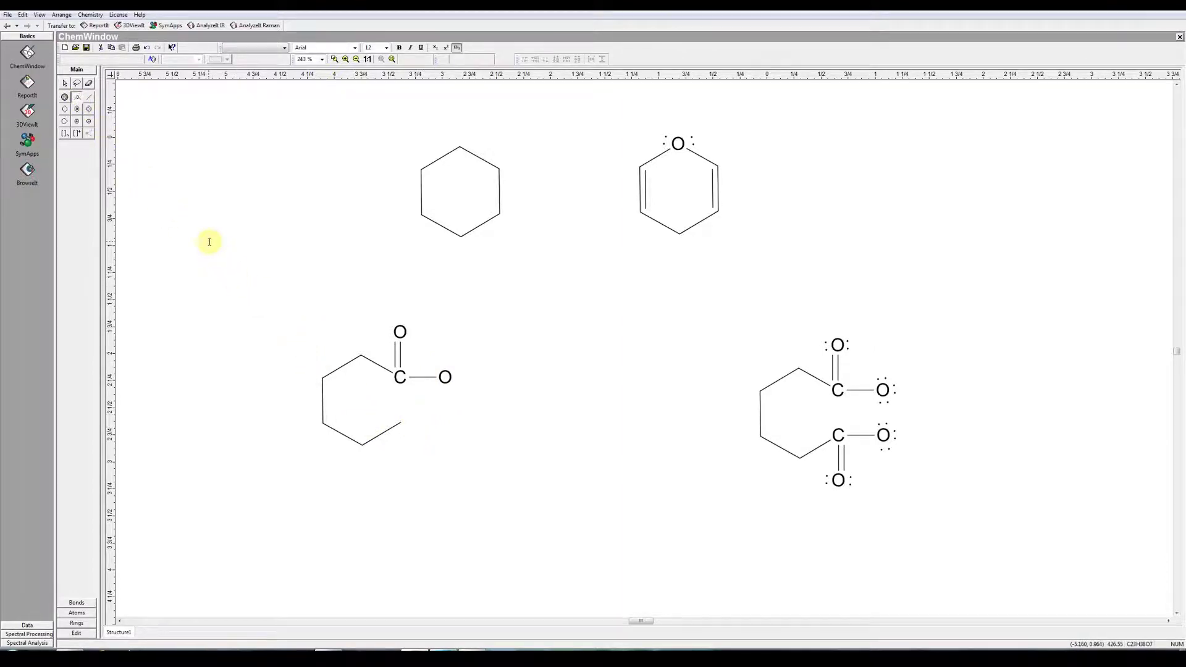
{"action": "left_click", "coordinate": [77, 97]}
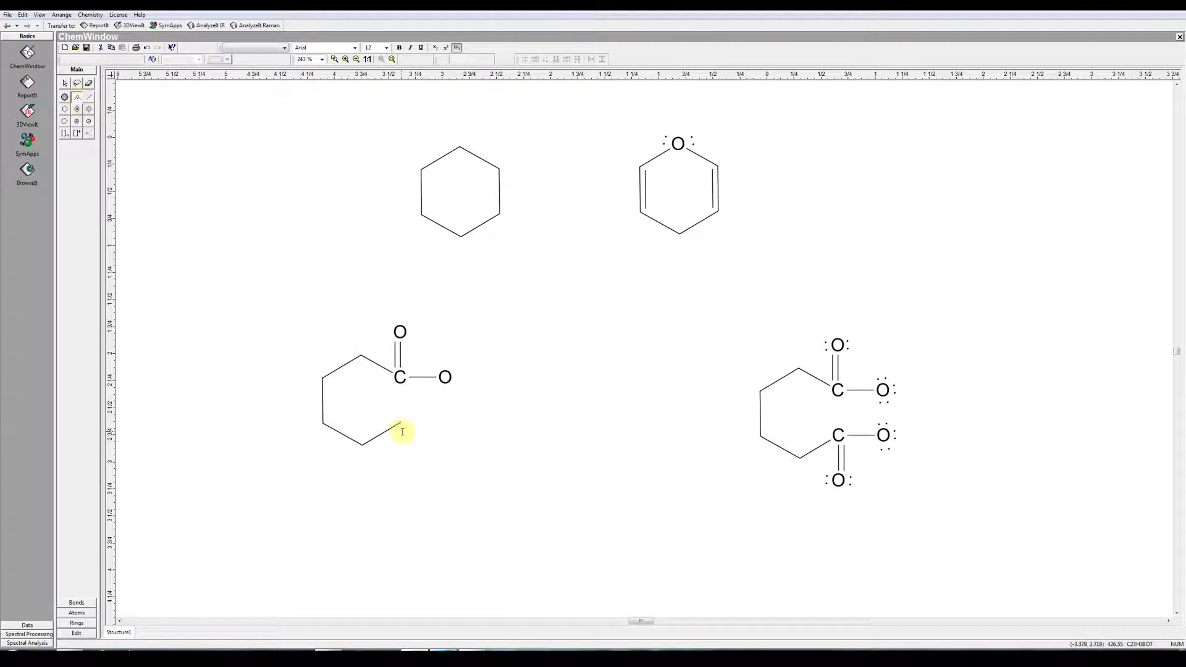
{"action": "left_click", "coordinate": [401, 421]}
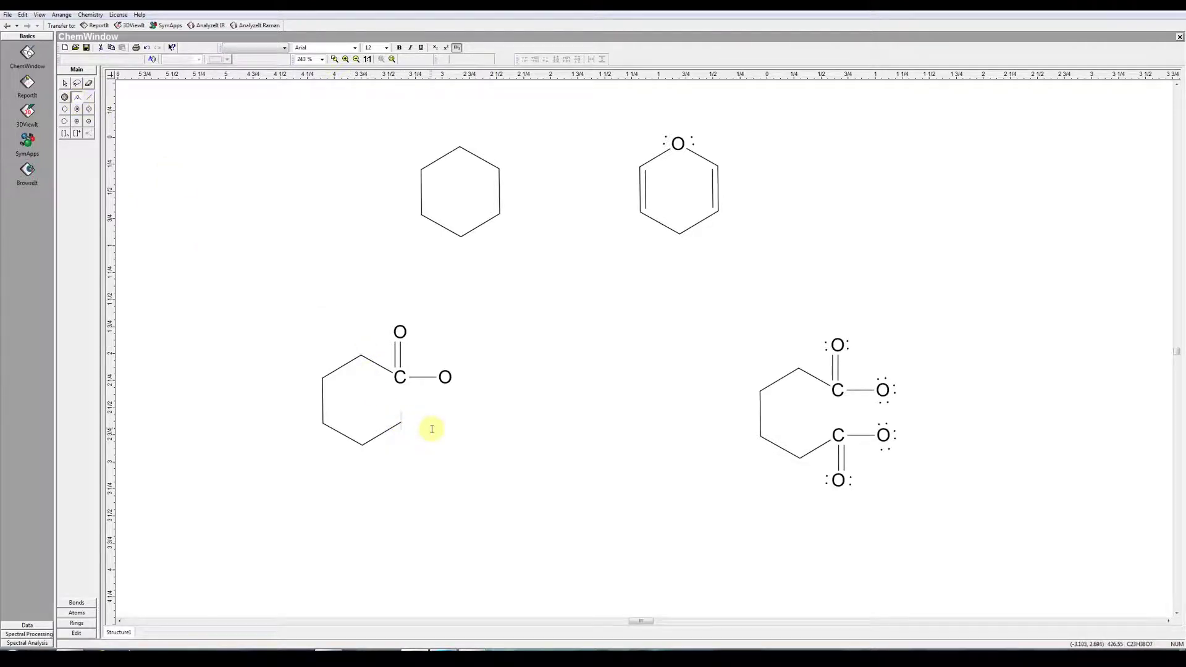
{"action": "type", "text": "C"}
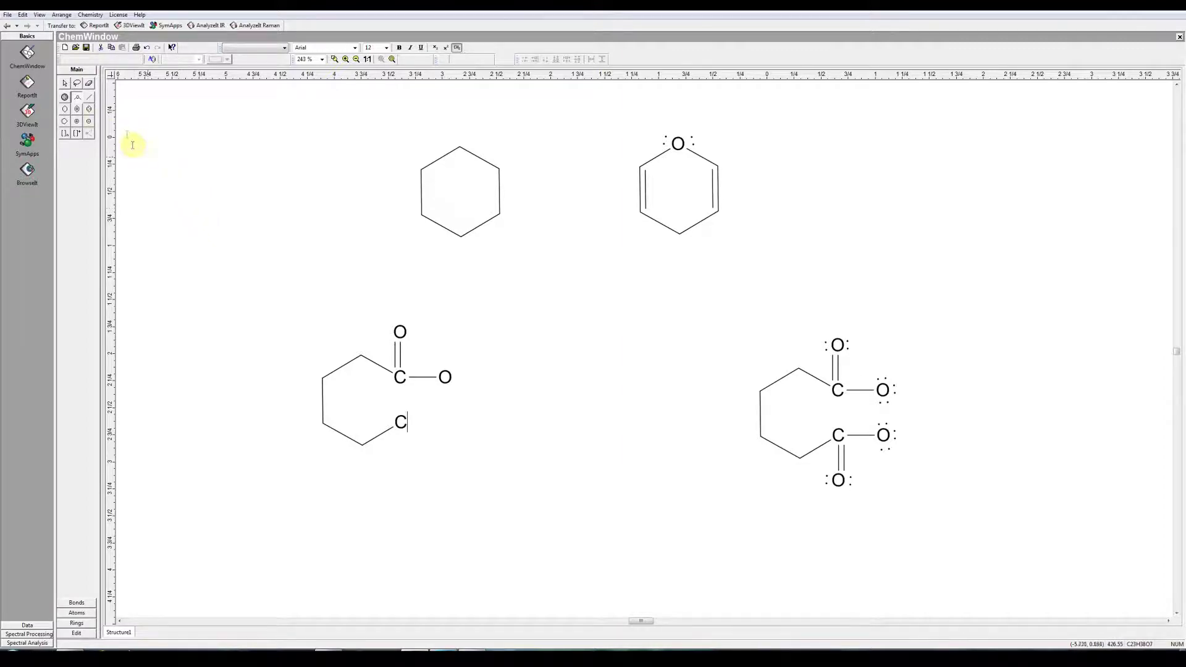
Attach a double-bonded O below the C and a single-bonded O to its right
{"action": "left_click", "coordinate": [89, 97]}
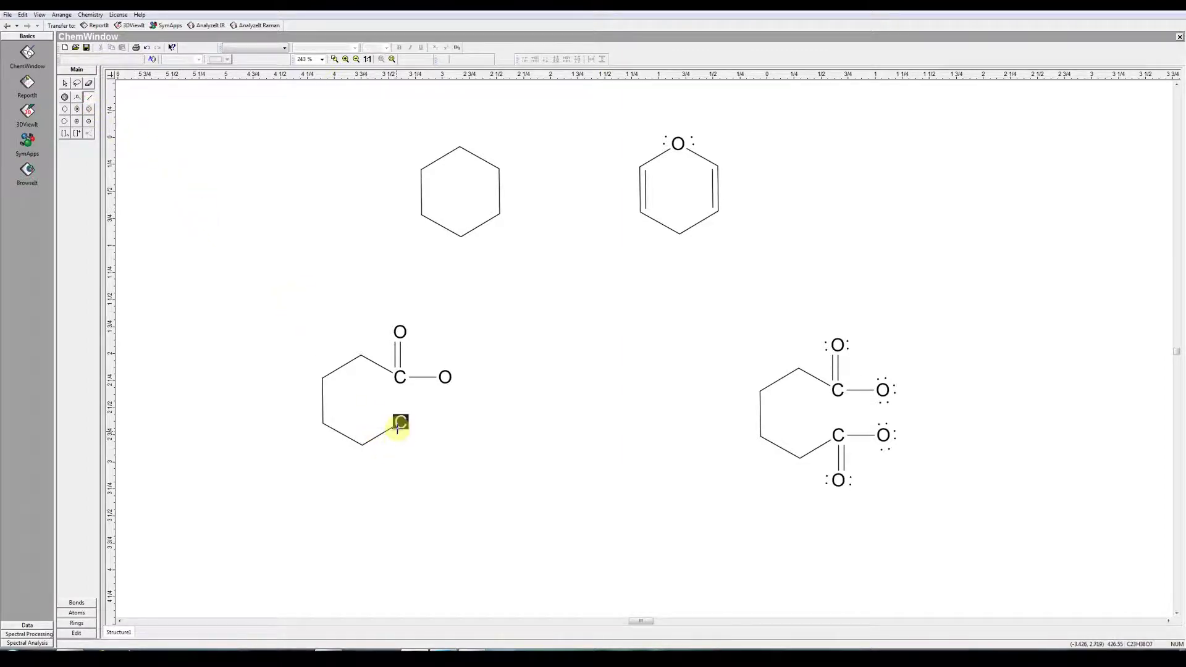
{"action": "left_click_drag", "start_coordinate": [400, 422], "coordinate": [404, 455]}
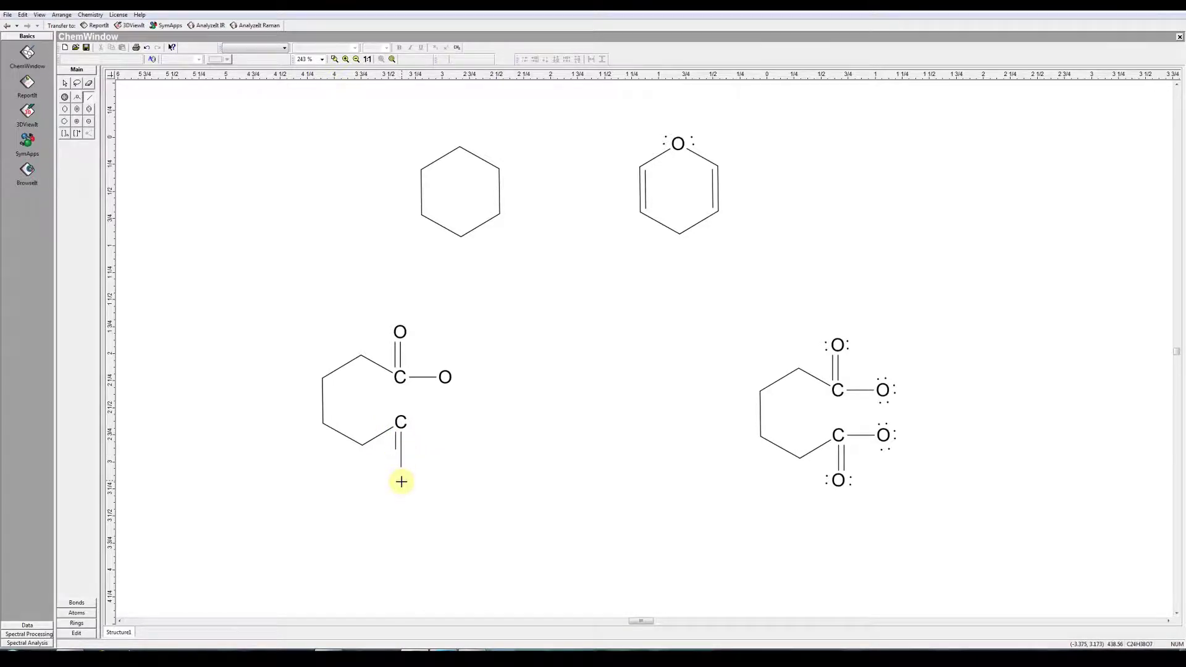
{"action": "left_click", "coordinate": [400, 444]}
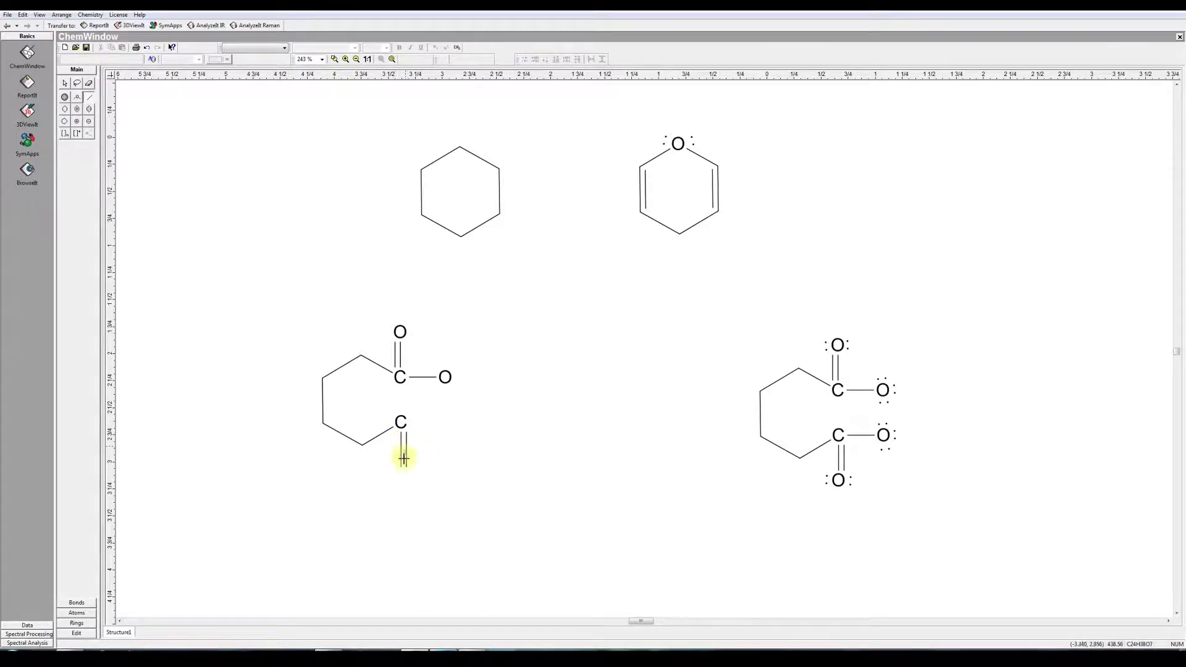
{"action": "left_click", "coordinate": [90, 99]}
{"action": "key", "text": "o"}
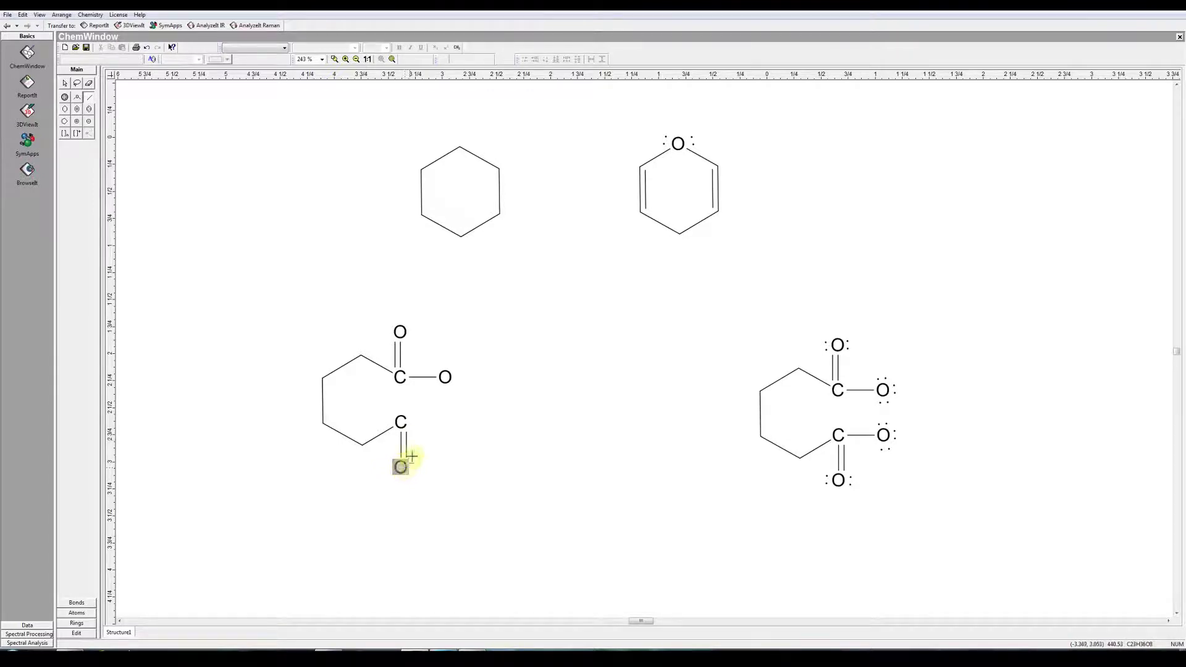
{"action": "left_click", "coordinate": [400, 422]}
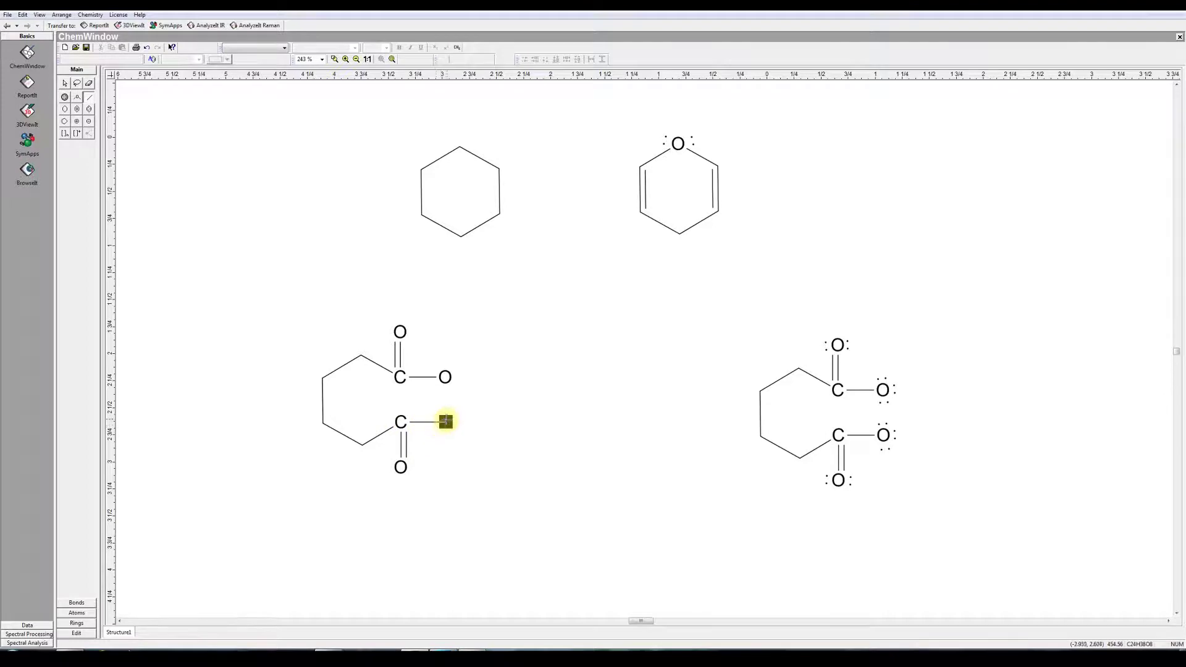
{"action": "key", "text": "o"}
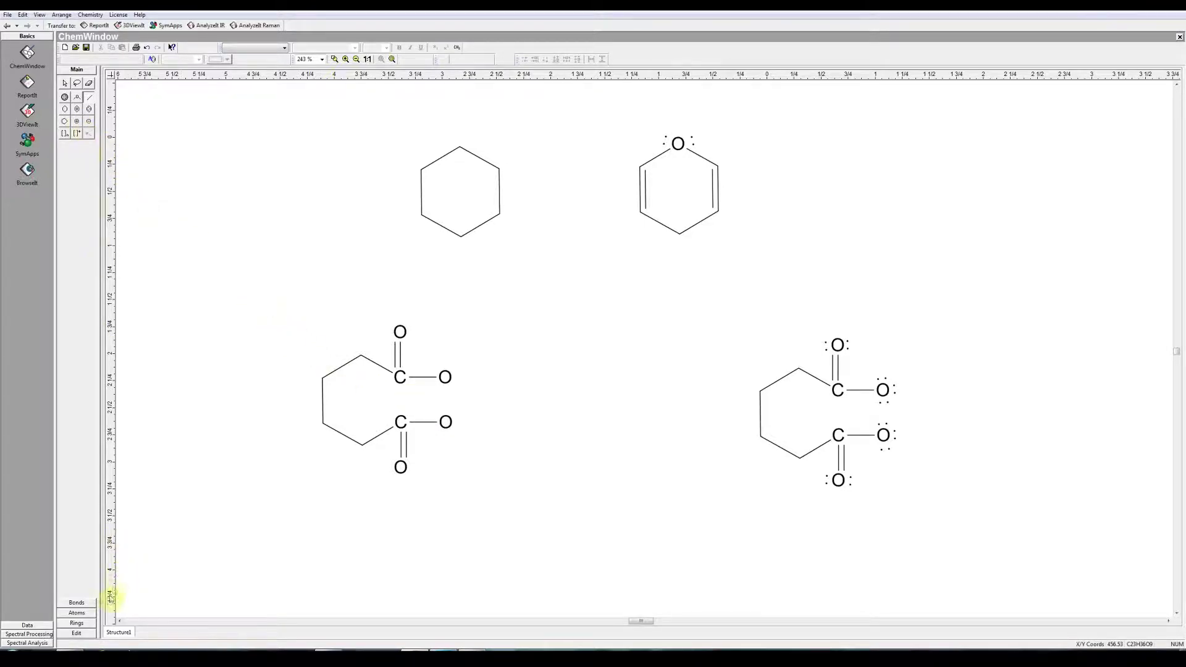
Add lone pairs around the top O and both right-hand oxygens
{"action": "left_click", "coordinate": [90, 613]}
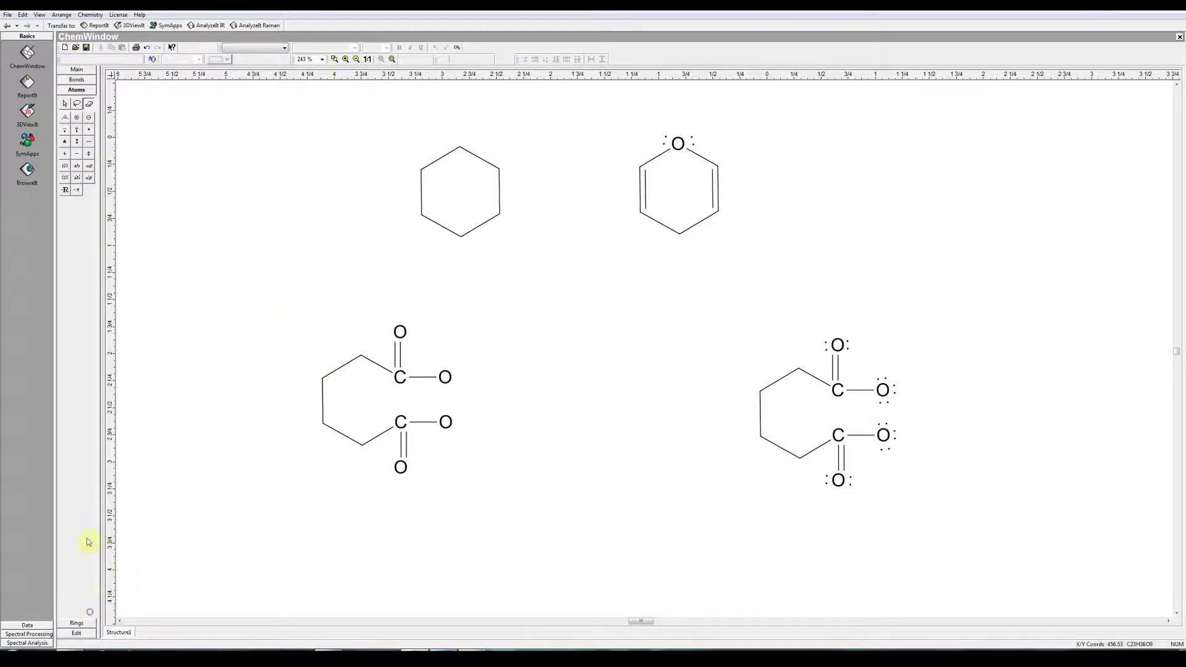
{"action": "left_click", "coordinate": [75, 141]}
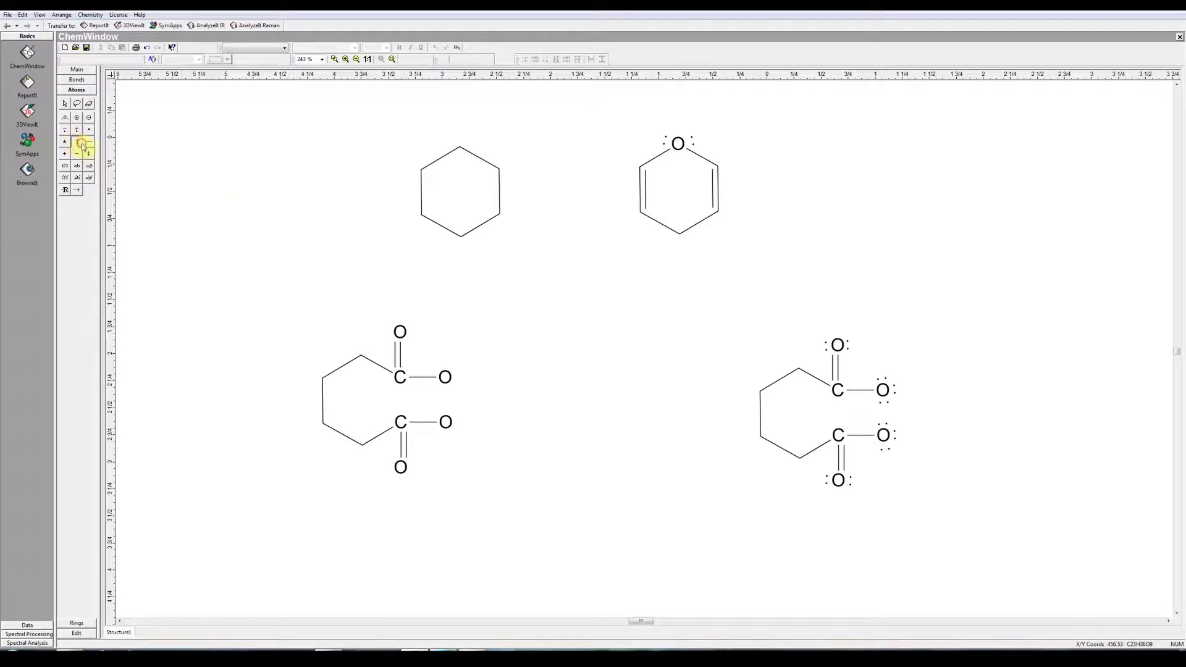
{"action": "left_click", "coordinate": [399, 332]}
{"action": "left_click", "coordinate": [405, 332]}
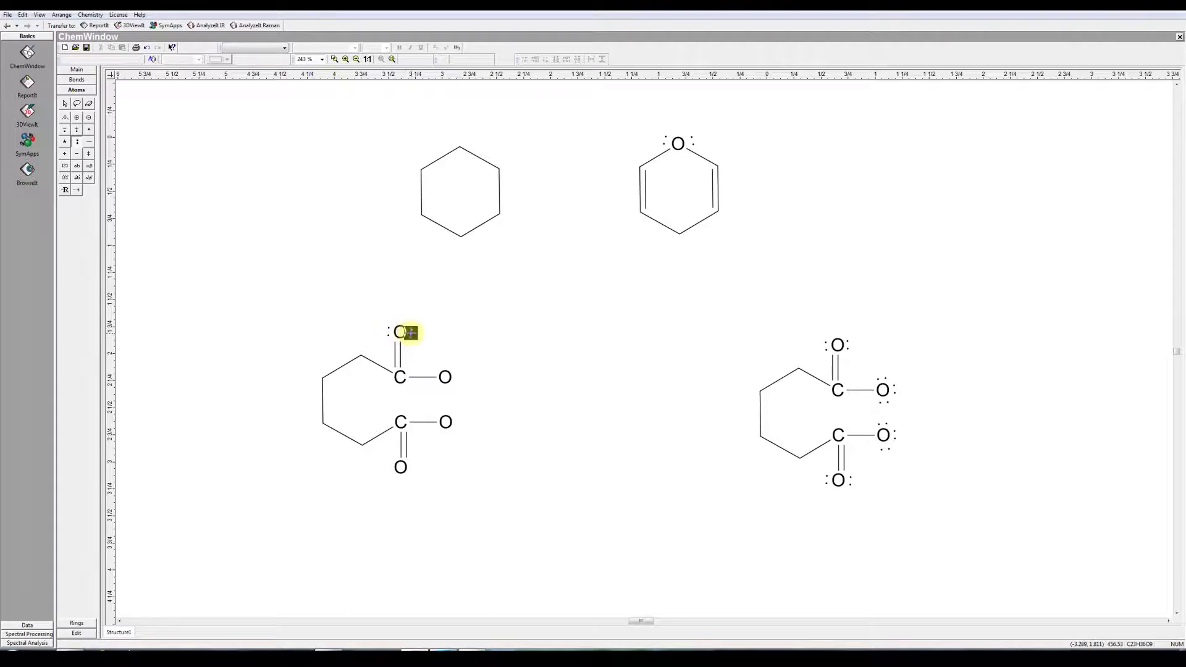
{"action": "left_click", "coordinate": [445, 373]}
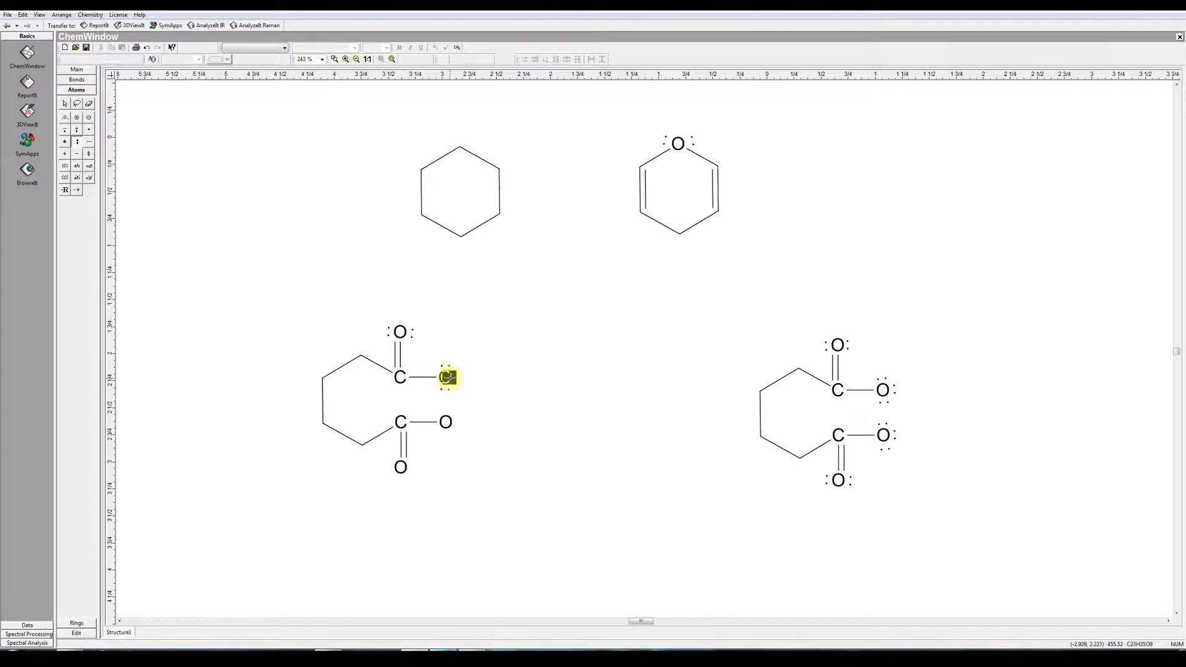
{"action": "left_click", "coordinate": [449, 377]}
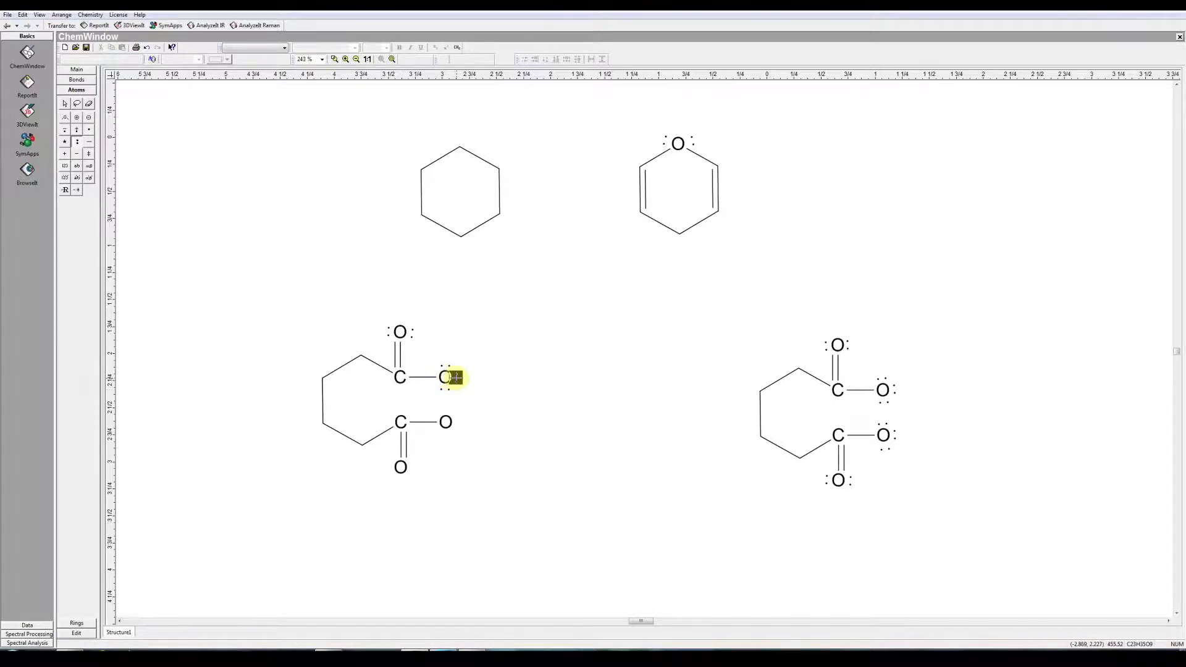
{"action": "left_click", "coordinate": [445, 412]}
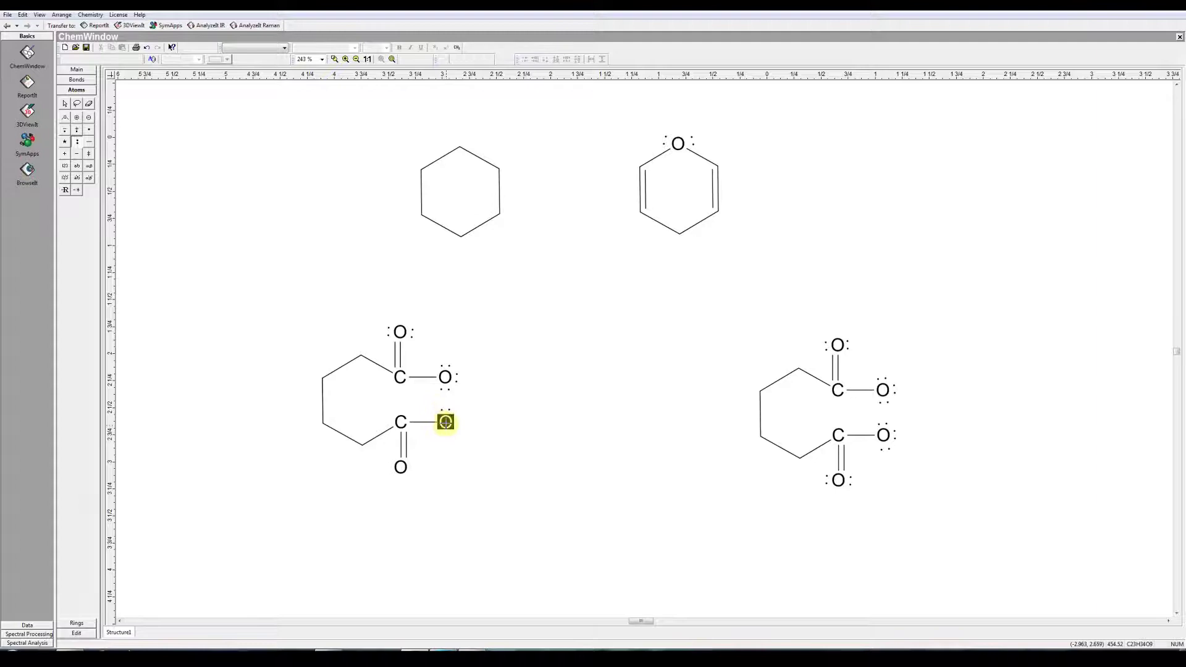
{"action": "left_click", "coordinate": [446, 432]}
{"action": "left_click", "coordinate": [456, 422]}
{"action": "left_click", "coordinate": [456, 376]}
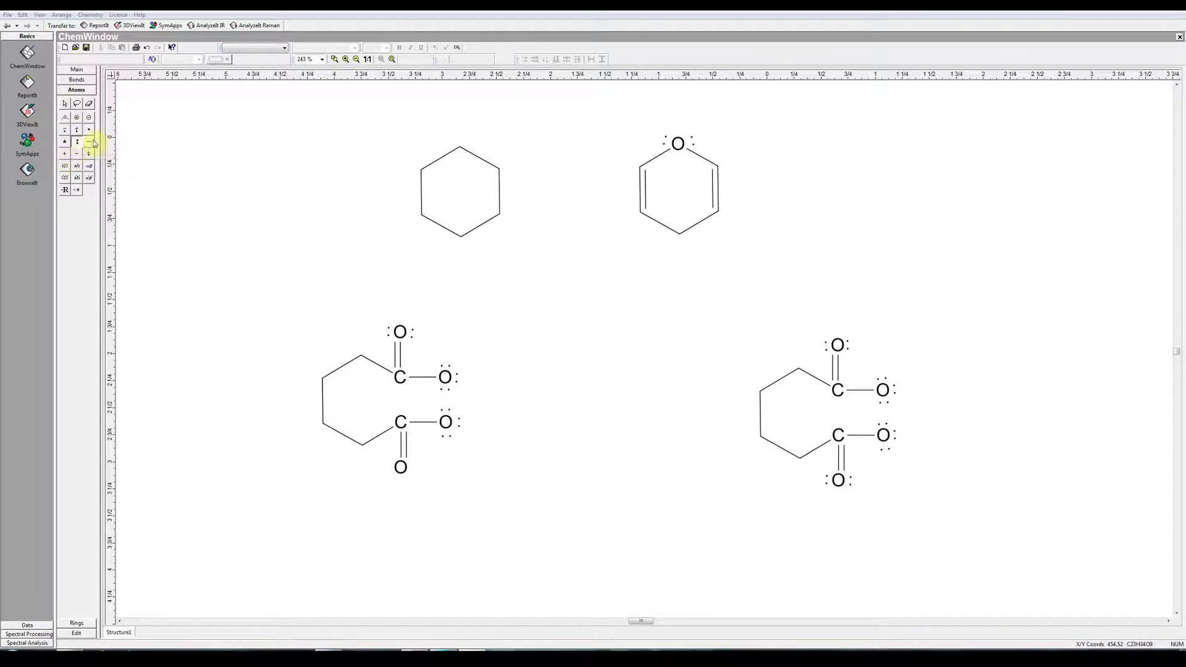
Put a negative charge on the upper-right and lower-right oxygens
{"action": "left_click", "coordinate": [76, 155]}
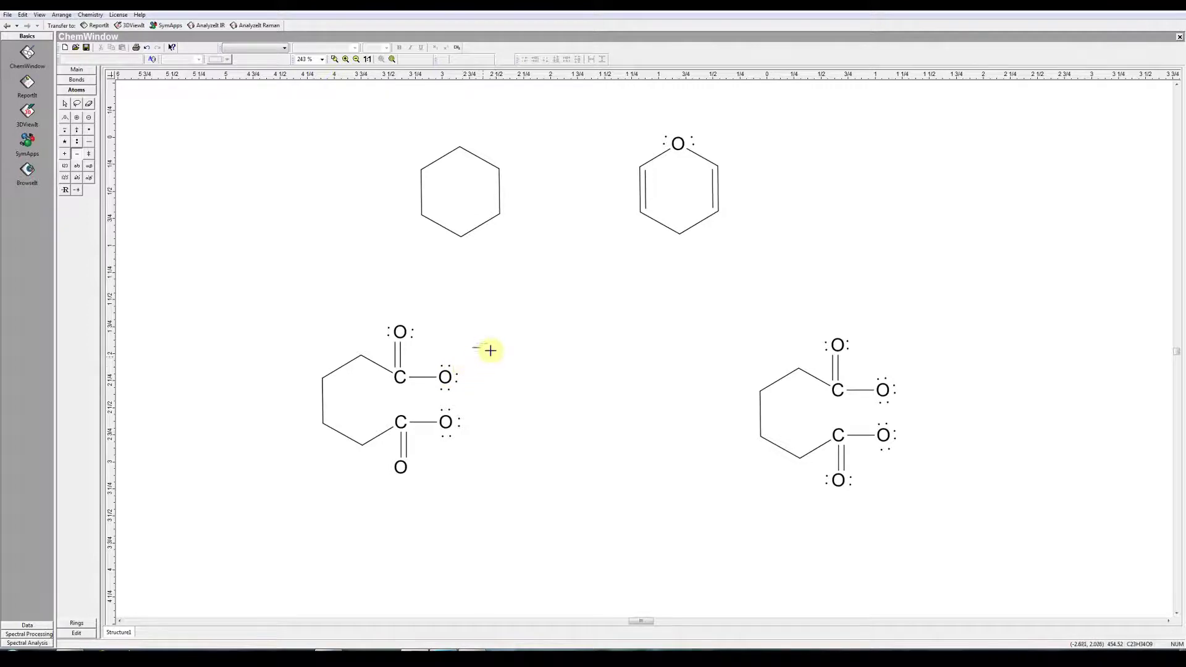
{"action": "left_click", "coordinate": [463, 367]}
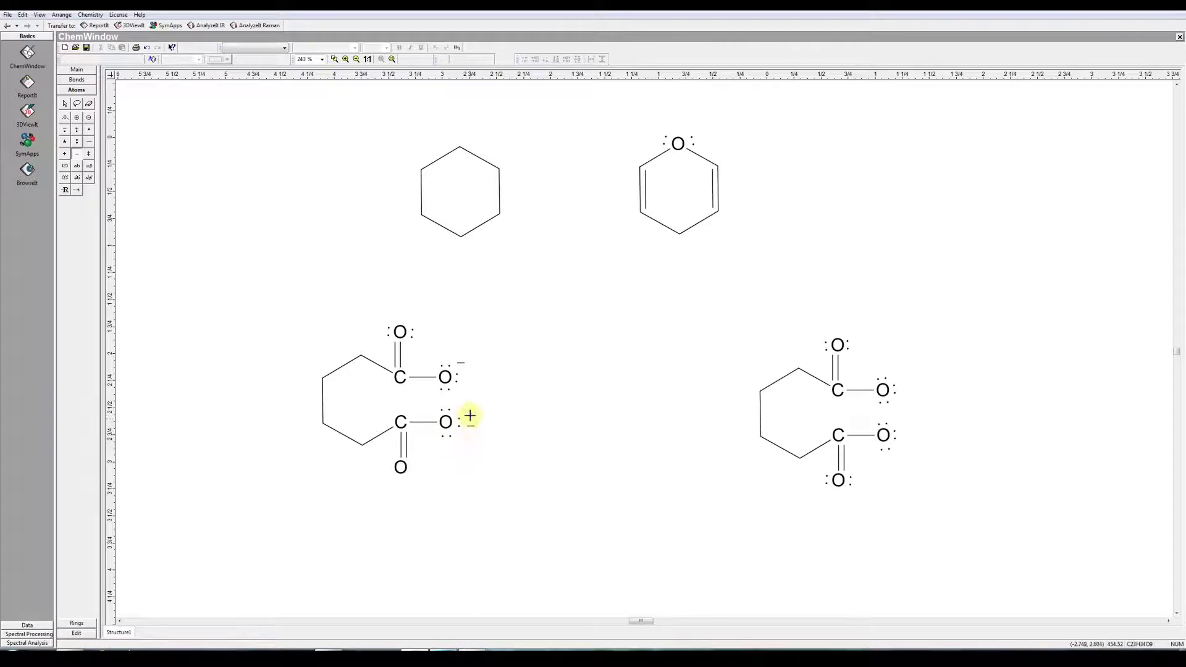
{"action": "left_click", "coordinate": [466, 411]}
{"action": "left_click", "coordinate": [64, 104]}
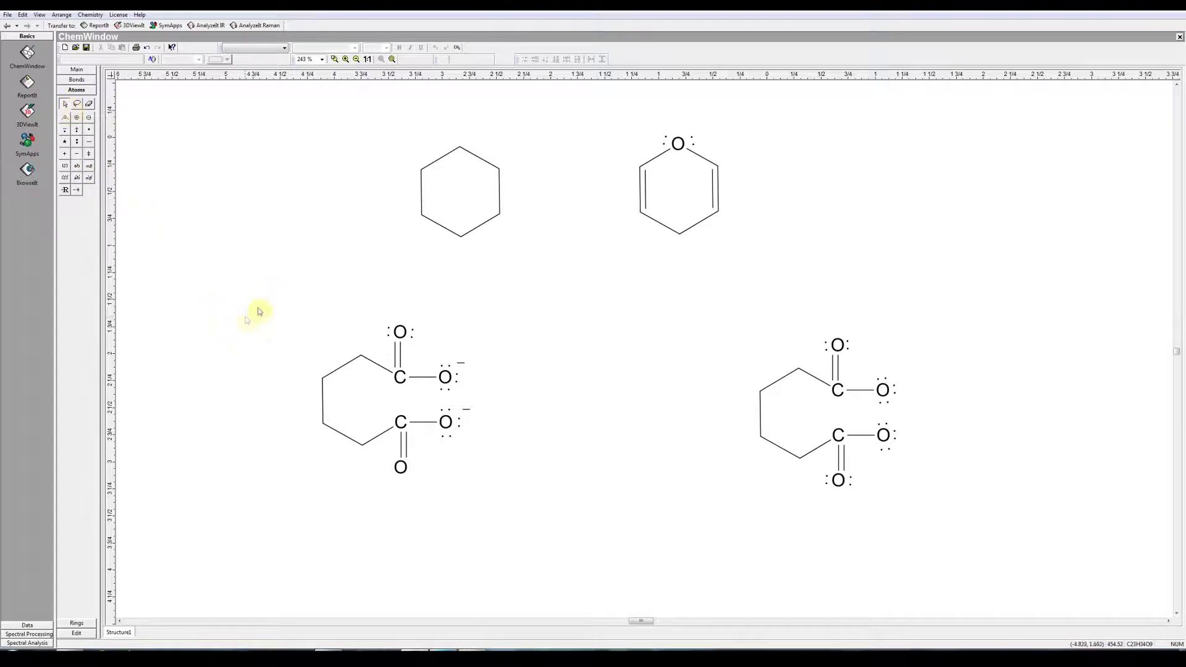
Set the left dicarboxylate structure's line width to 1 point
{"action": "left_click_drag", "start_coordinate": [258, 295], "coordinate": [489, 506]}
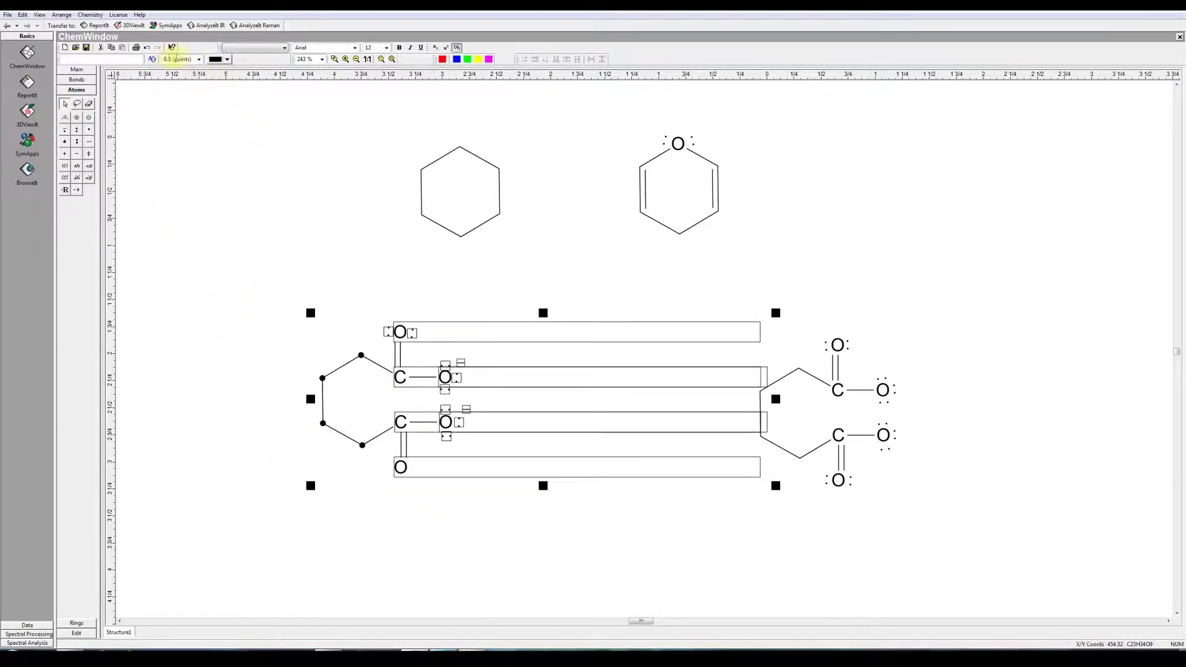
{"action": "left_click", "coordinate": [172, 47]}
{"action": "left_click", "coordinate": [199, 59]}
{"action": "left_click", "coordinate": [252, 185]}
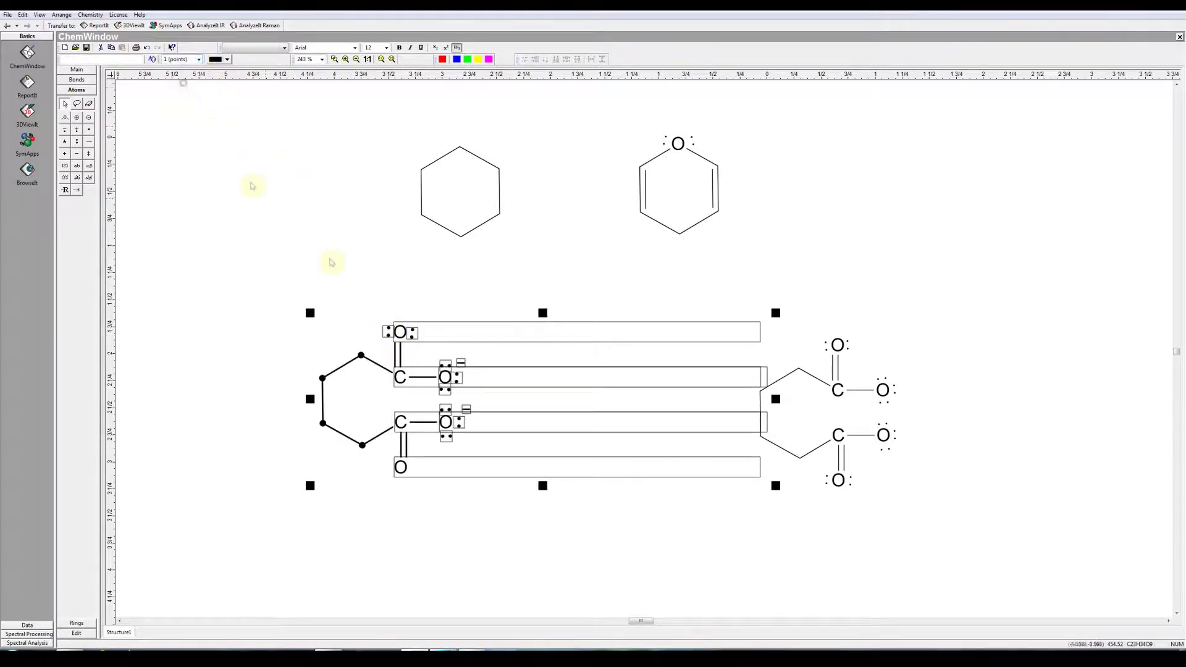
{"action": "left_click", "coordinate": [344, 258]}
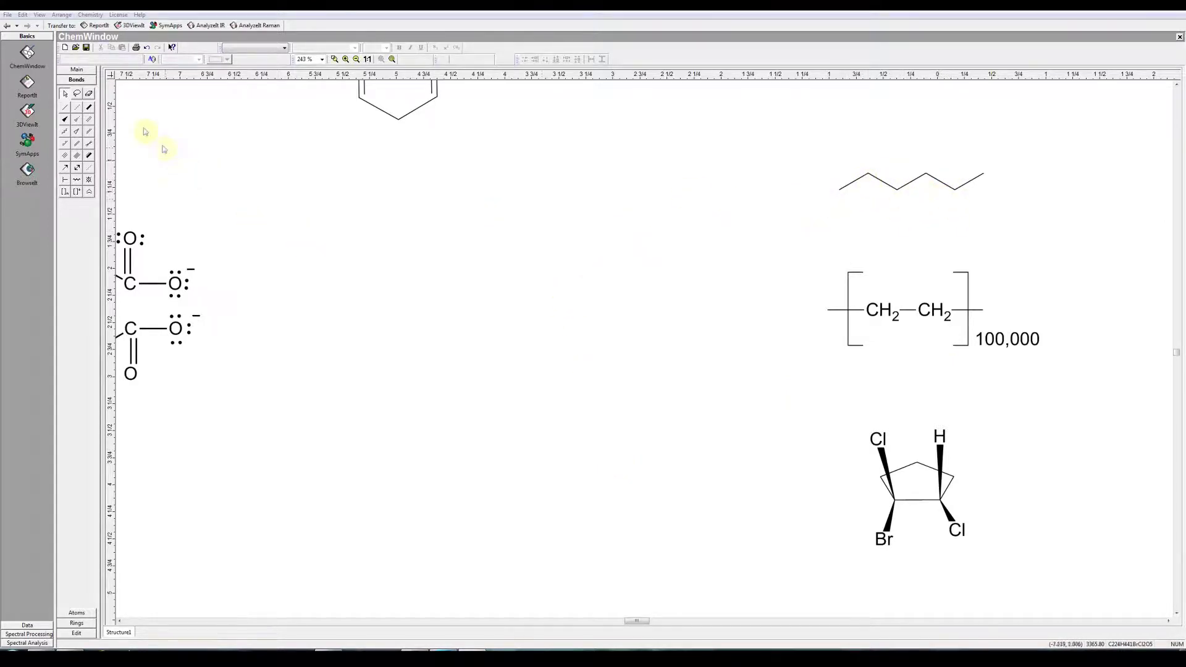
Draw an eight-carbon zigzag chain mid-canvas and move it up beside the shorter chain
{"action": "left_click", "coordinate": [83, 70]}
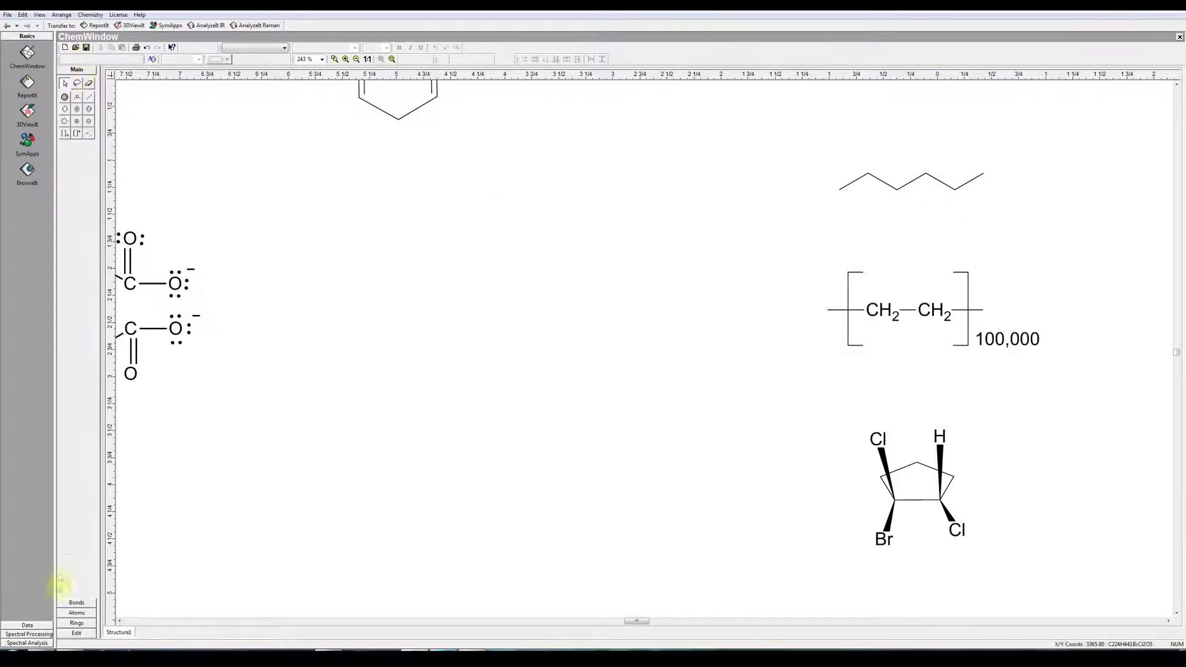
{"action": "left_click", "coordinate": [75, 603]}
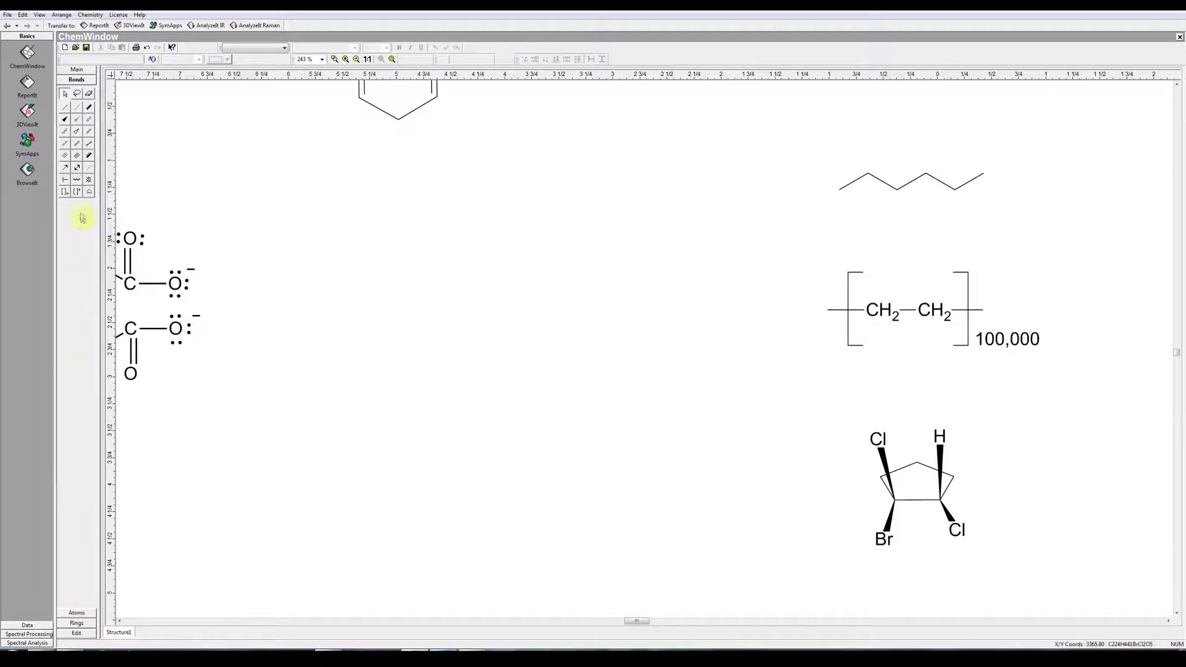
{"action": "left_click", "coordinate": [75, 180]}
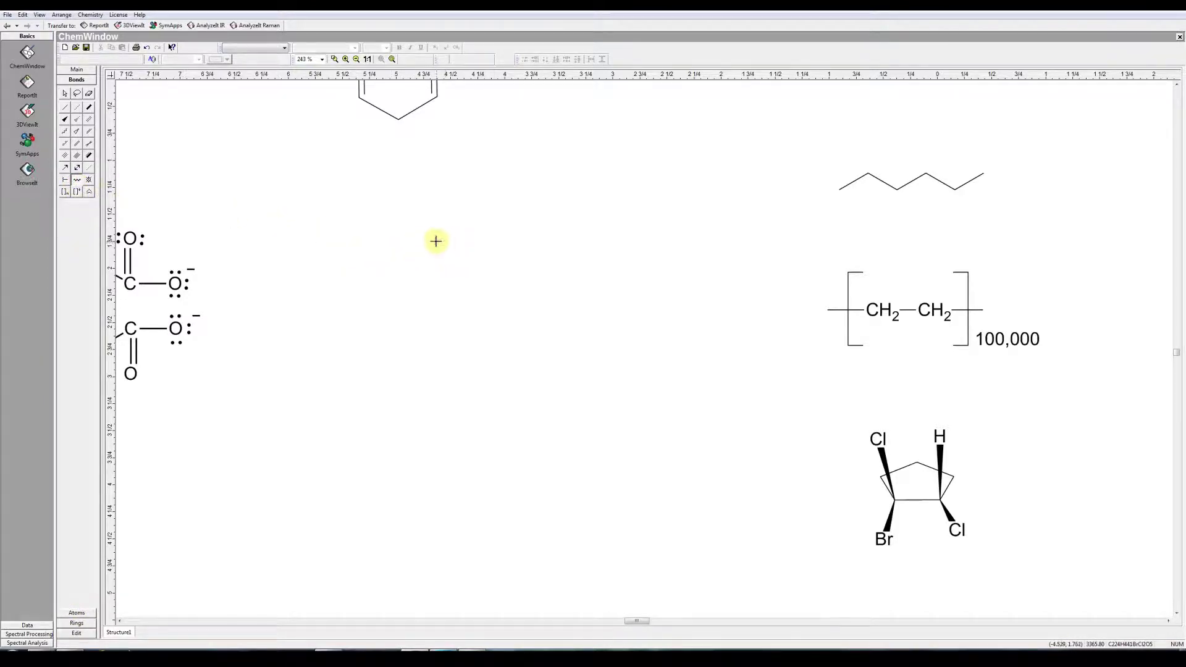
{"action": "mouse_move", "coordinate": [434, 241]}
{"action": "left_mouse_down"}
{"action": "mouse_move", "coordinate": [530, 254]}
{"action": "mouse_move", "coordinate": [562, 243]}
{"action": "left_mouse_up"}
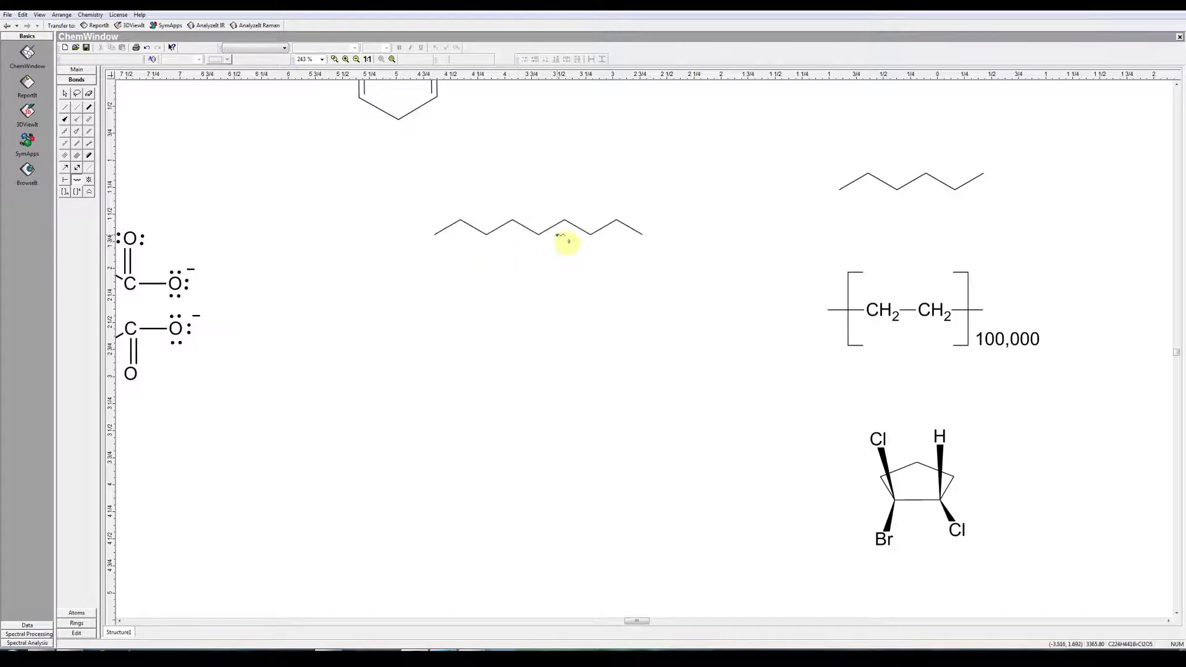
{"action": "mouse_move", "coordinate": [556, 235]}
{"action": "left_mouse_down"}
{"action": "mouse_move", "coordinate": [584, 240]}
{"action": "mouse_move", "coordinate": [541, 239]}
{"action": "left_mouse_up"}
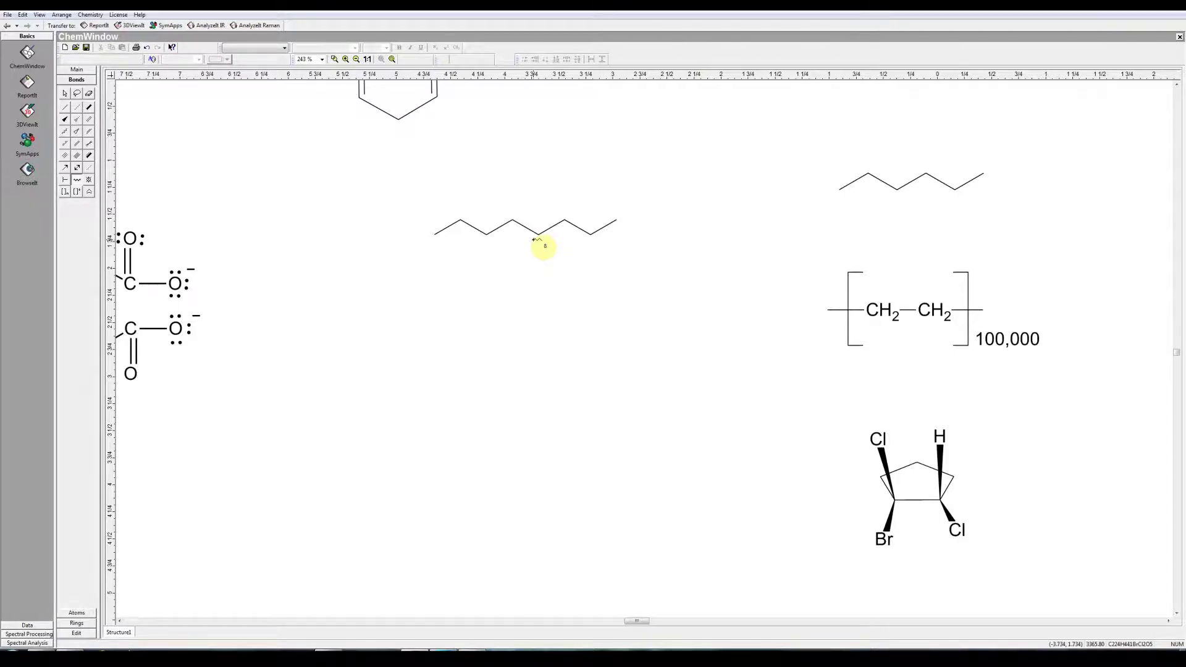
{"action": "mouse_move", "coordinate": [534, 239]}
{"action": "left_mouse_down"}
{"action": "mouse_move", "coordinate": [527, 185]}
{"action": "mouse_move", "coordinate": [525, 257]}
{"action": "mouse_move", "coordinate": [530, 196]}
{"action": "mouse_move", "coordinate": [547, 219]}
{"action": "left_mouse_up"}
{"action": "left_click", "coordinate": [66, 92]}
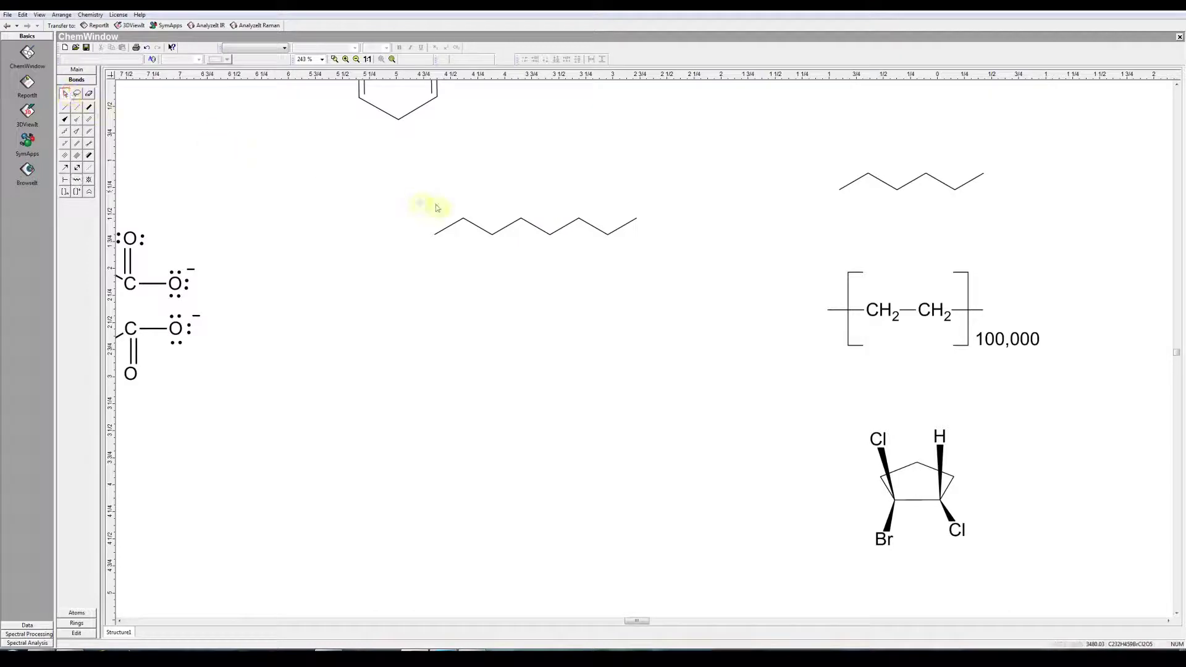
{"action": "left_click_drag", "start_coordinate": [535, 229], "coordinate": [587, 186]}
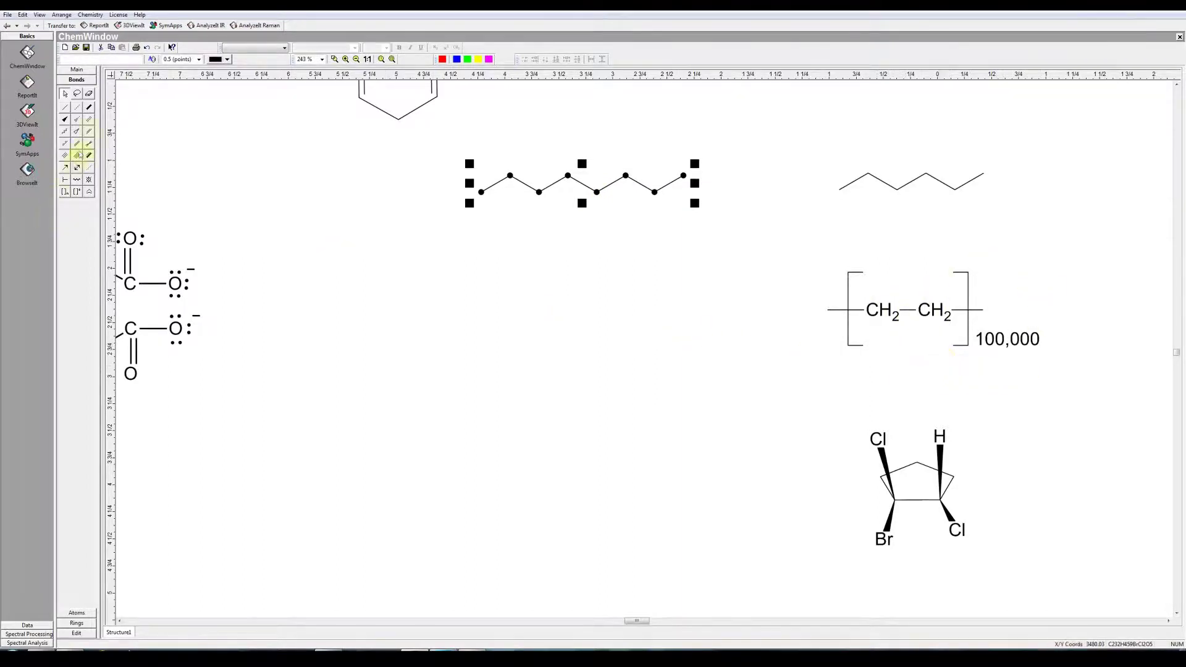
{"action": "left_click", "coordinate": [77, 71]}
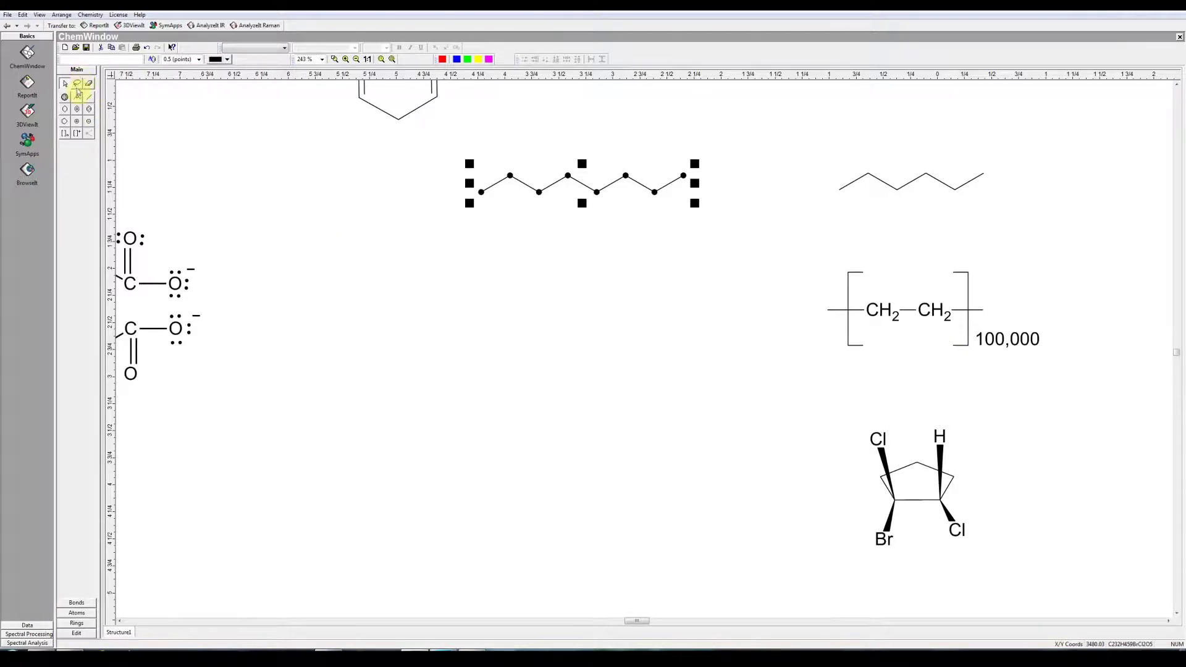
Create a CH2 label mid-page with an open bond on its left
{"action": "left_click", "coordinate": [77, 96]}
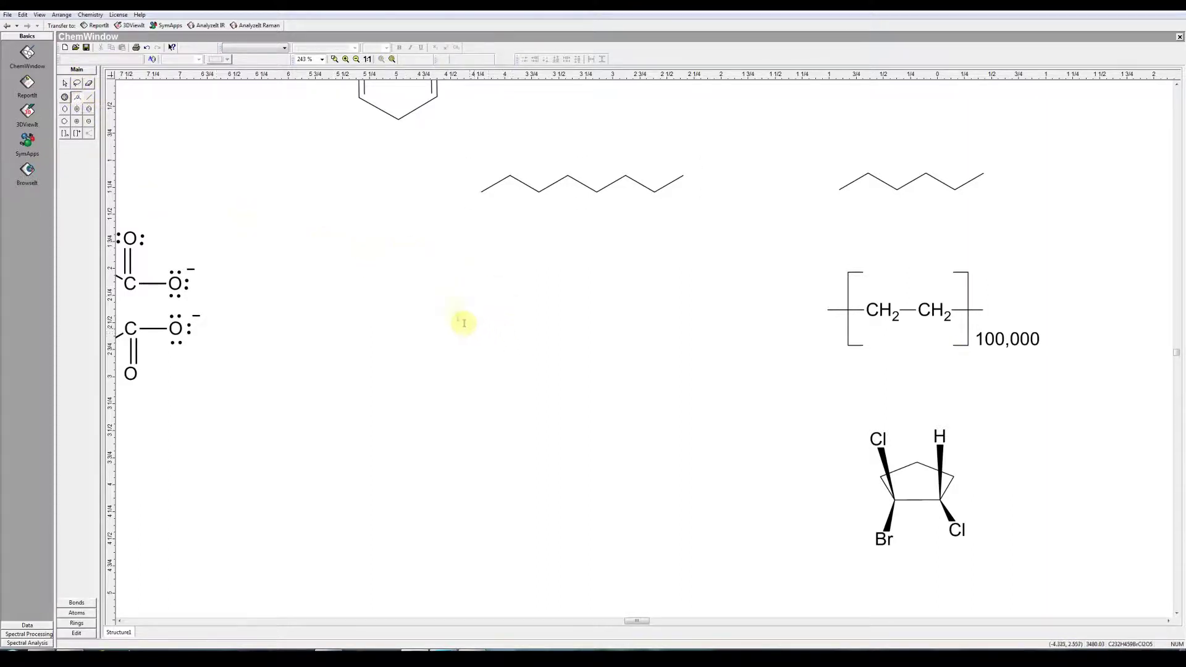
{"action": "left_click", "coordinate": [496, 328]}
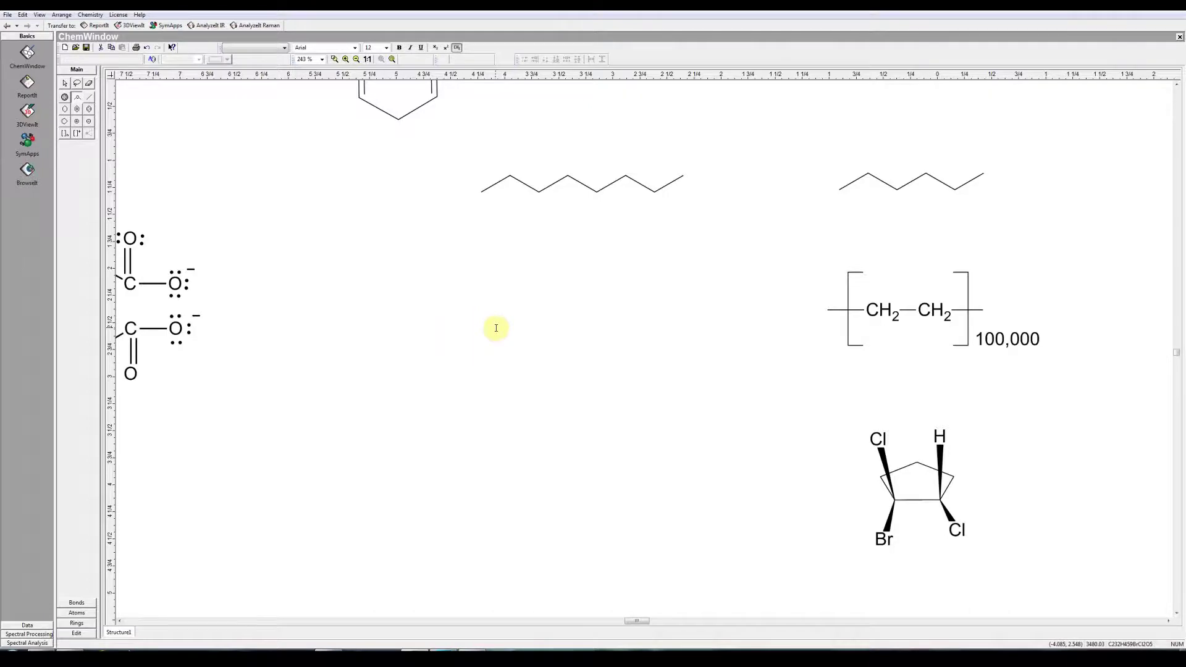
{"action": "type", "text": "CH2"}
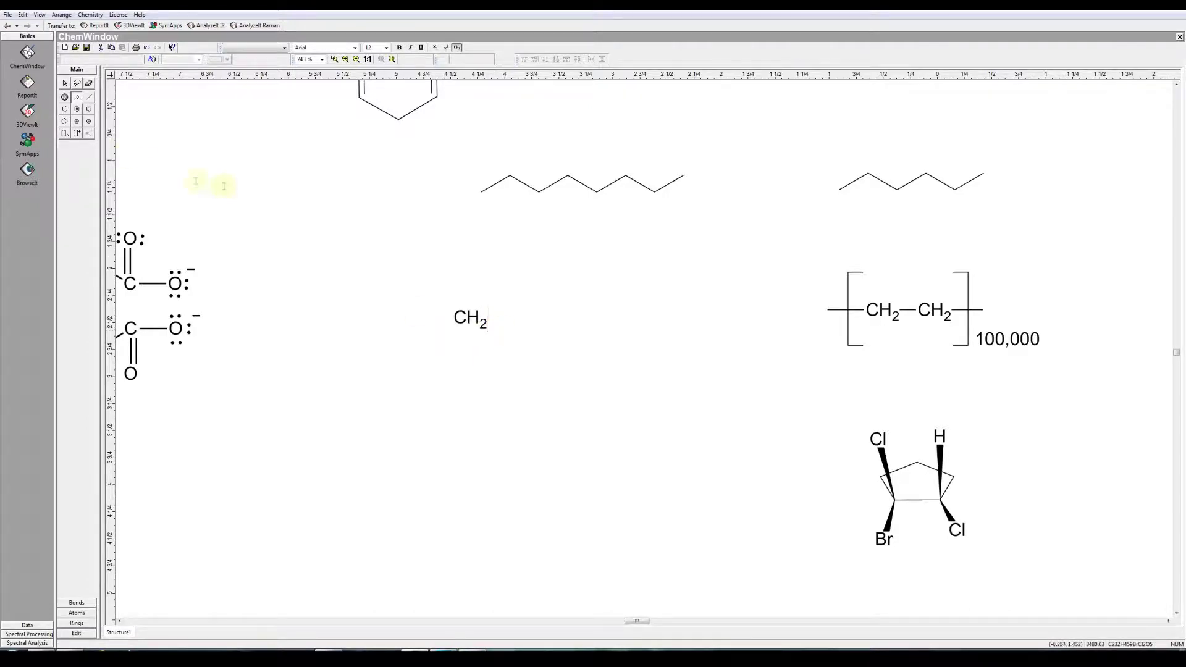
{"action": "left_click", "coordinate": [89, 99]}
{"action": "left_click_drag", "start_coordinate": [458, 319], "coordinate": [436, 318]}
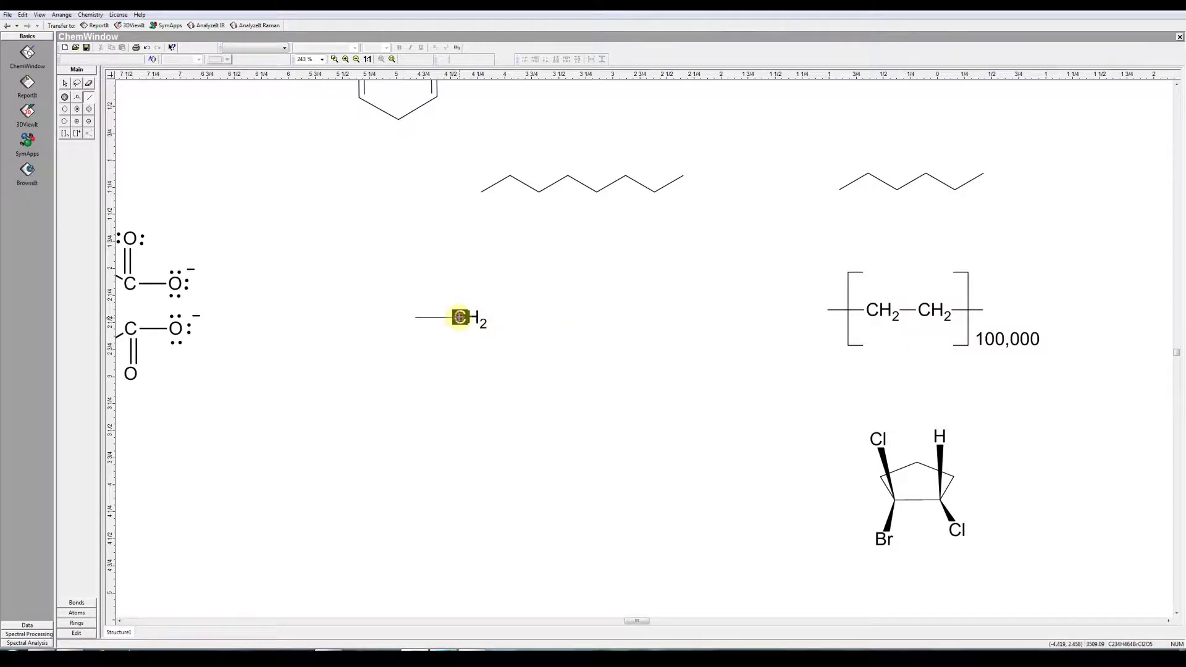
{"action": "left_click", "coordinate": [484, 318]}
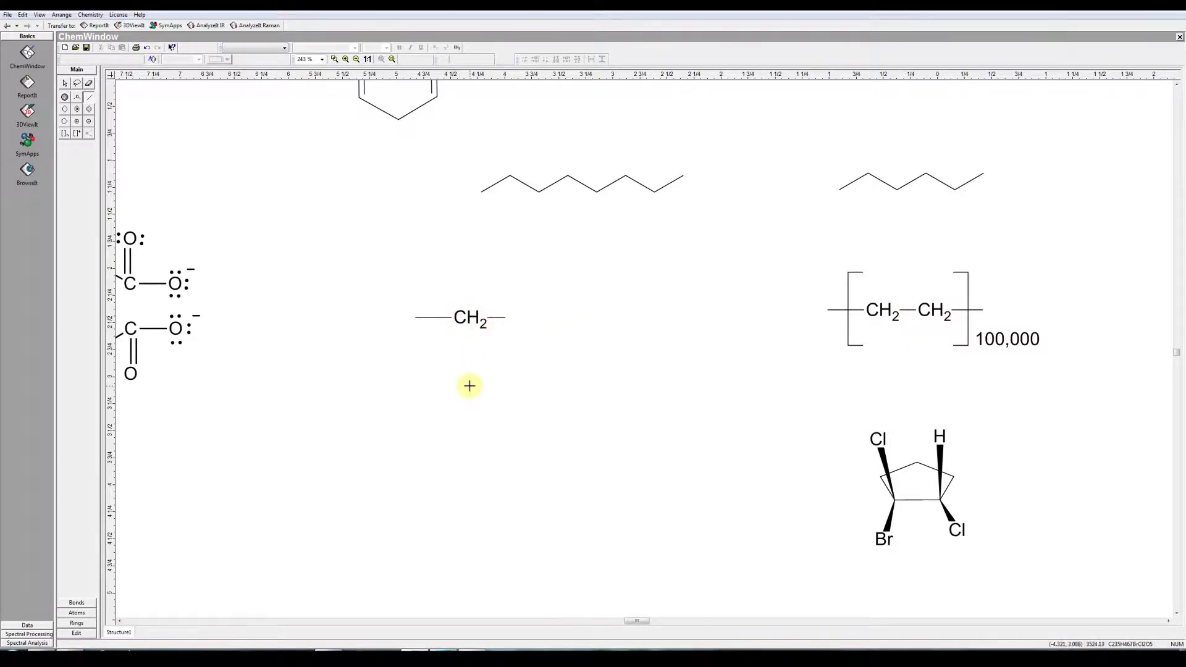
{"action": "key", "text": "ctrl+z"}
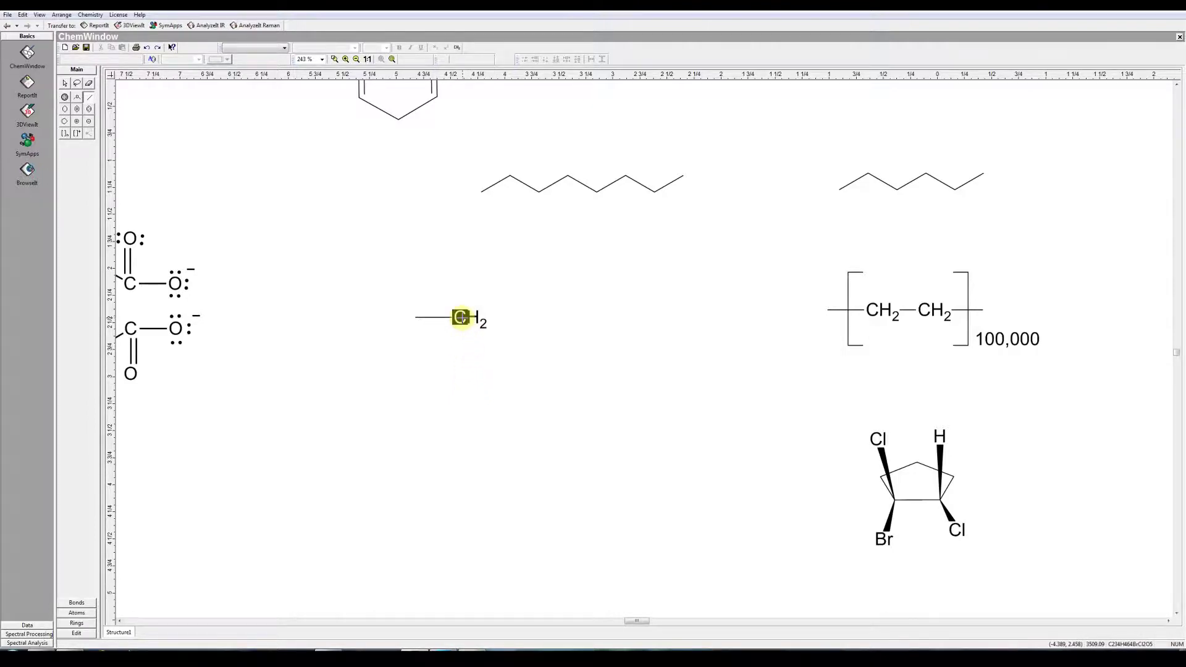
Bond a second CH2 to the right and give it an open right-hand bond
{"action": "left_click_drag", "start_coordinate": [461, 318], "coordinate": [511, 318]}
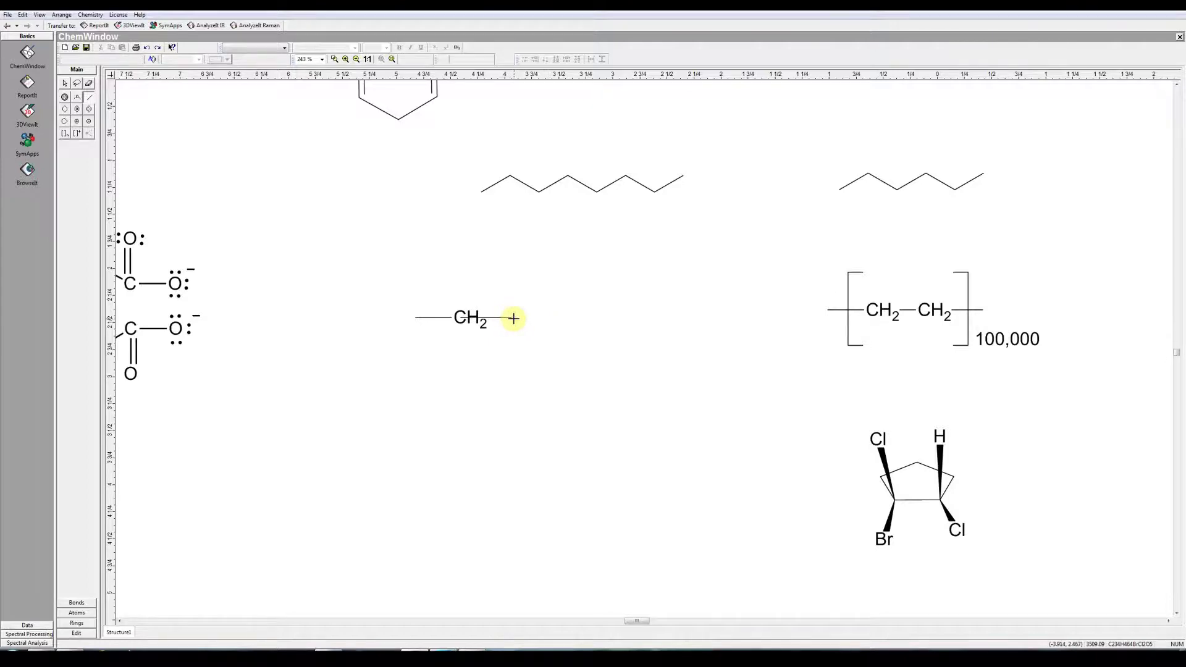
{"action": "left_click_drag", "start_coordinate": [514, 318], "coordinate": [512, 318]}
{"action": "key", "text": "c"}
{"action": "left_click", "coordinate": [89, 109]}
{"action": "left_click_drag", "start_coordinate": [514, 317], "coordinate": [573, 319]}
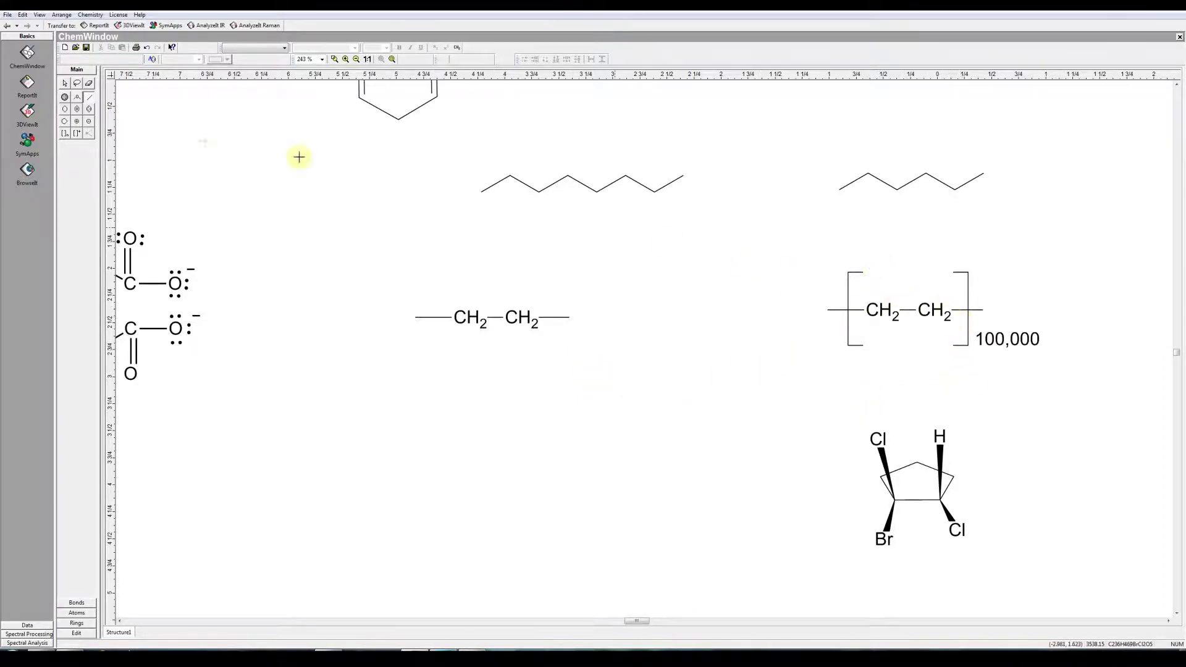
{"action": "left_click", "coordinate": [76, 603]}
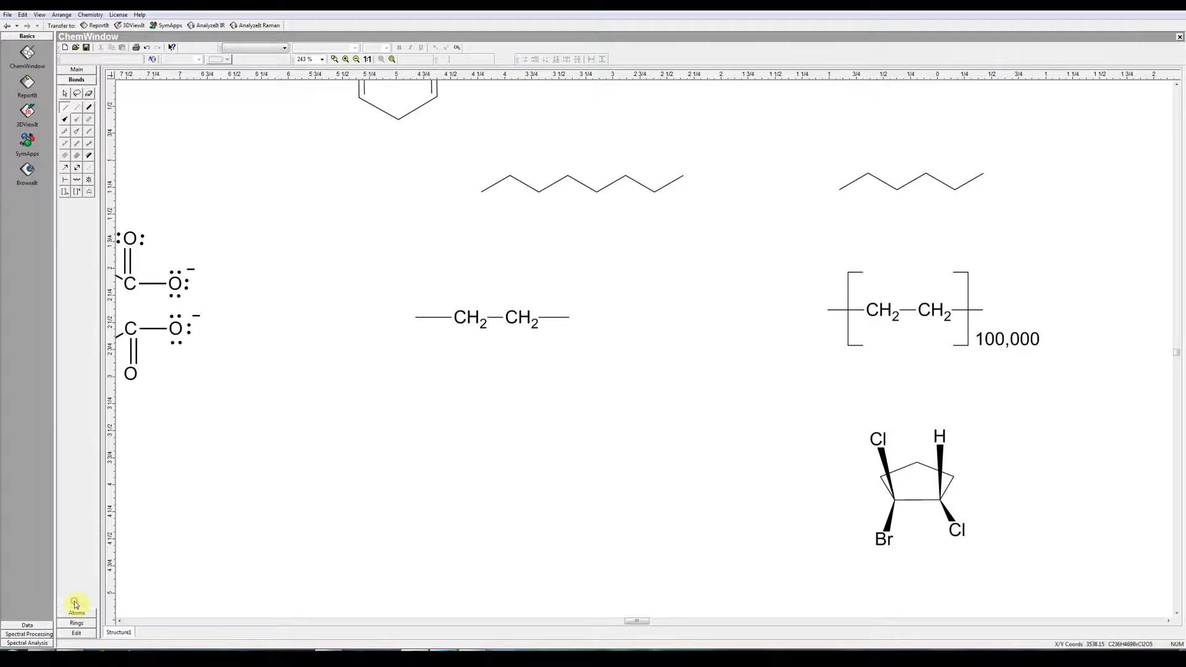
Wrap the –CH2–CH2– unit in polymer brackets with repeat count 100,000
{"action": "left_click", "coordinate": [63, 196]}
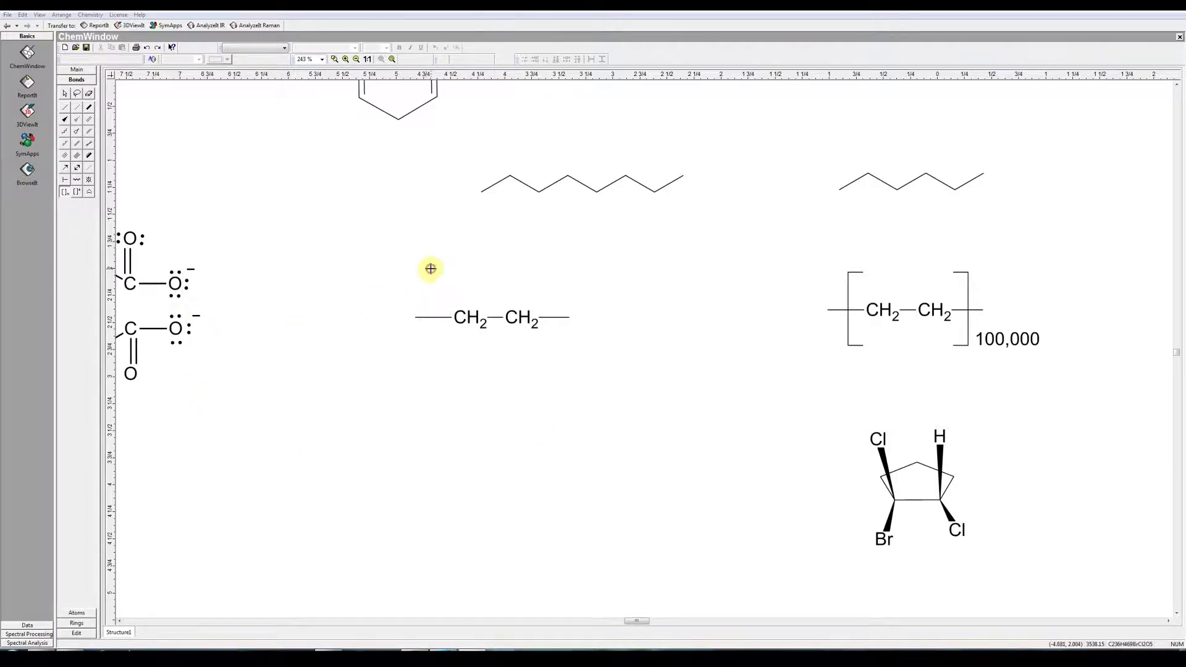
{"action": "left_click_drag", "start_coordinate": [430, 269], "coordinate": [558, 360]}
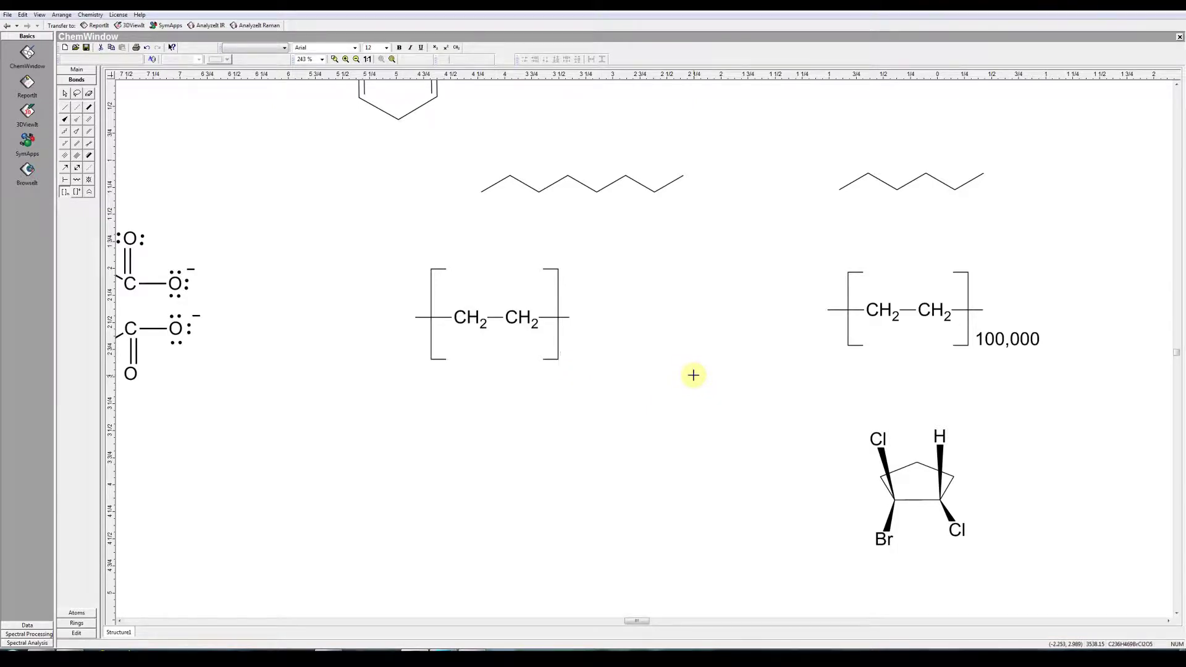
{"action": "type", "text": "100,000"}
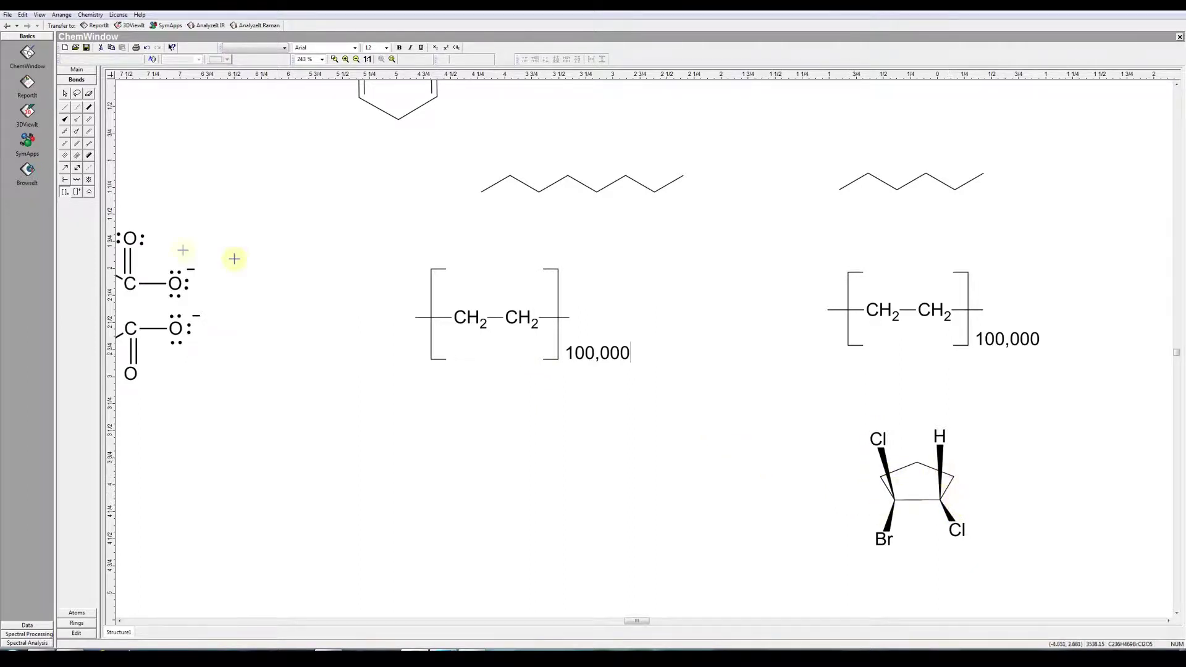
{"action": "left_click", "coordinate": [79, 71]}
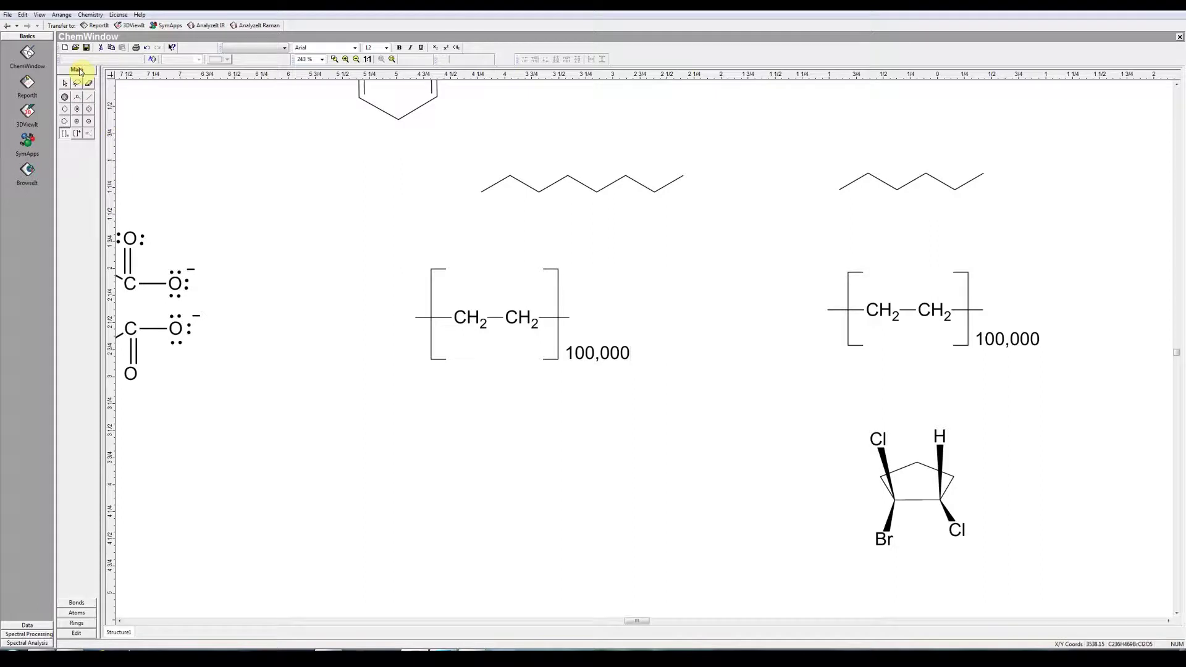
Place a cyclopentane ring below the bracketed polyethylene unit
{"action": "left_click", "coordinate": [64, 123]}
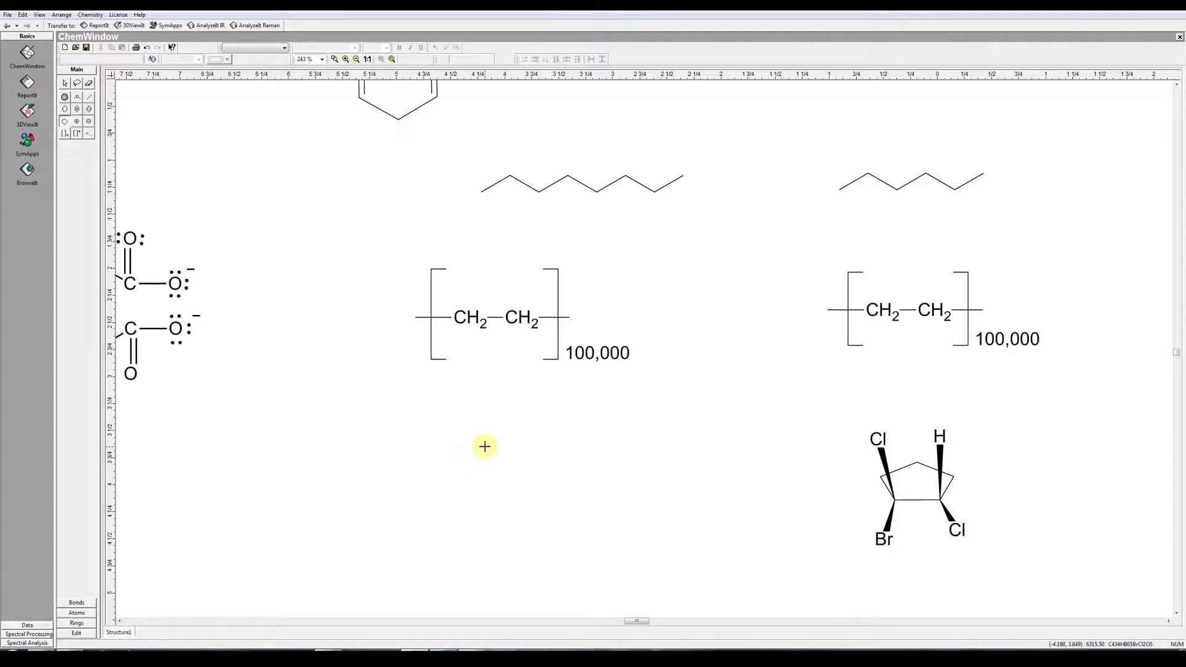
{"action": "left_click_drag", "start_coordinate": [484, 446], "coordinate": [498, 492]}
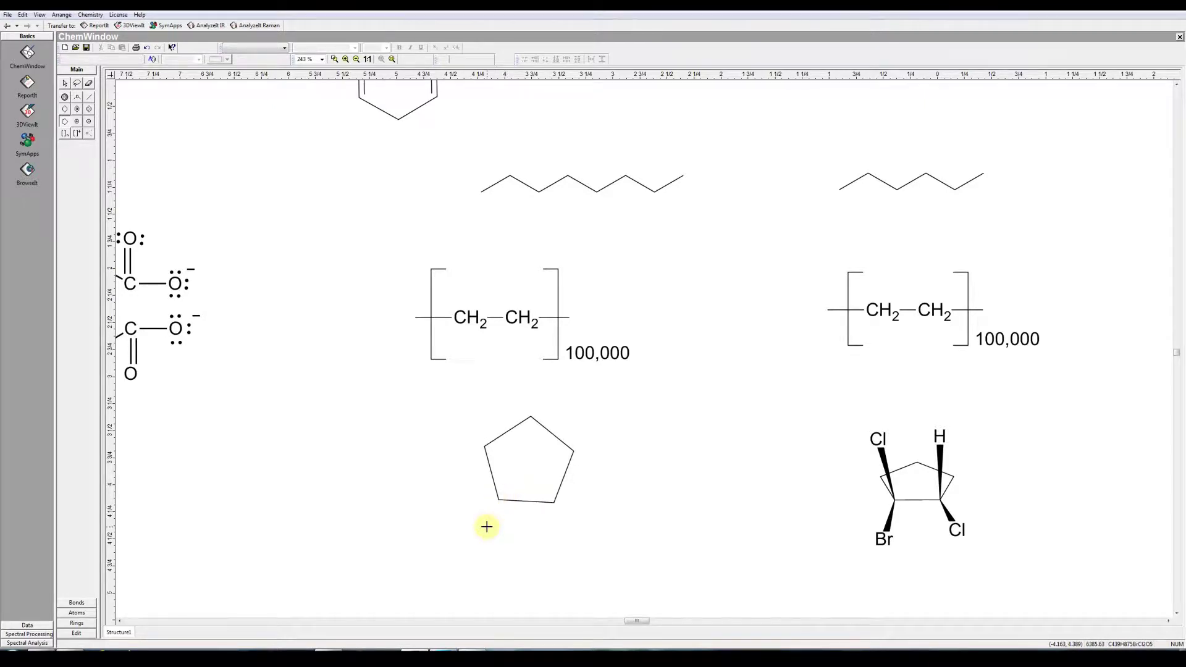
Rotate the new cyclopentane pentagon about 3 degrees clockwise
{"action": "left_click", "coordinate": [66, 84]}
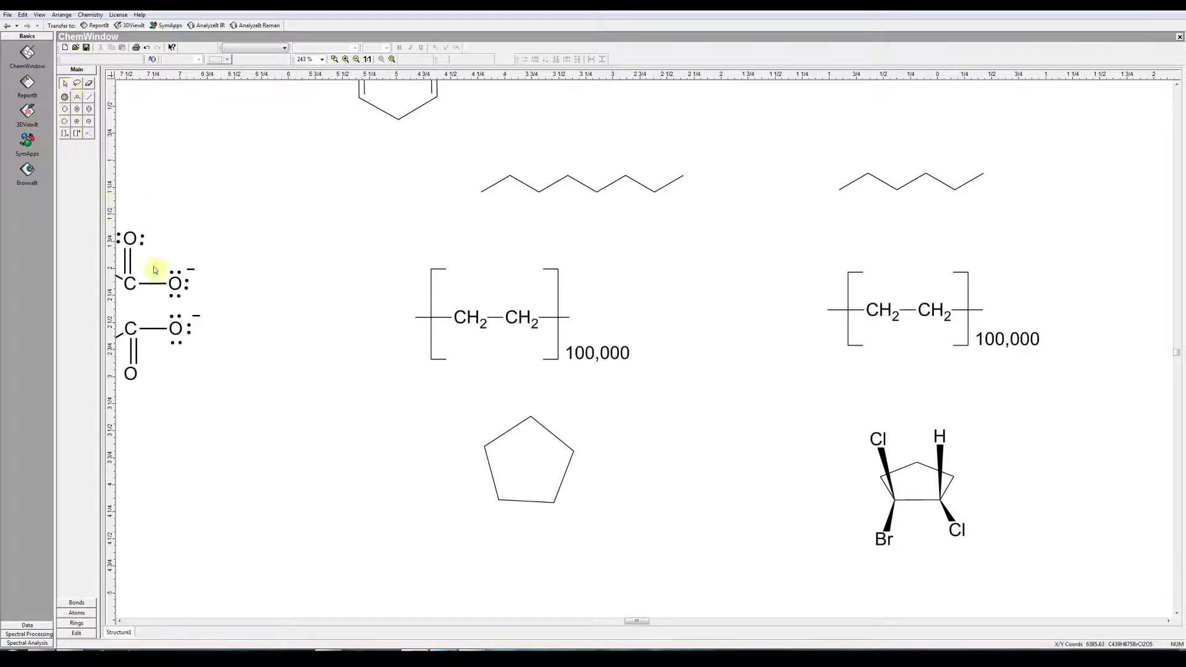
{"action": "left_click", "coordinate": [519, 502]}
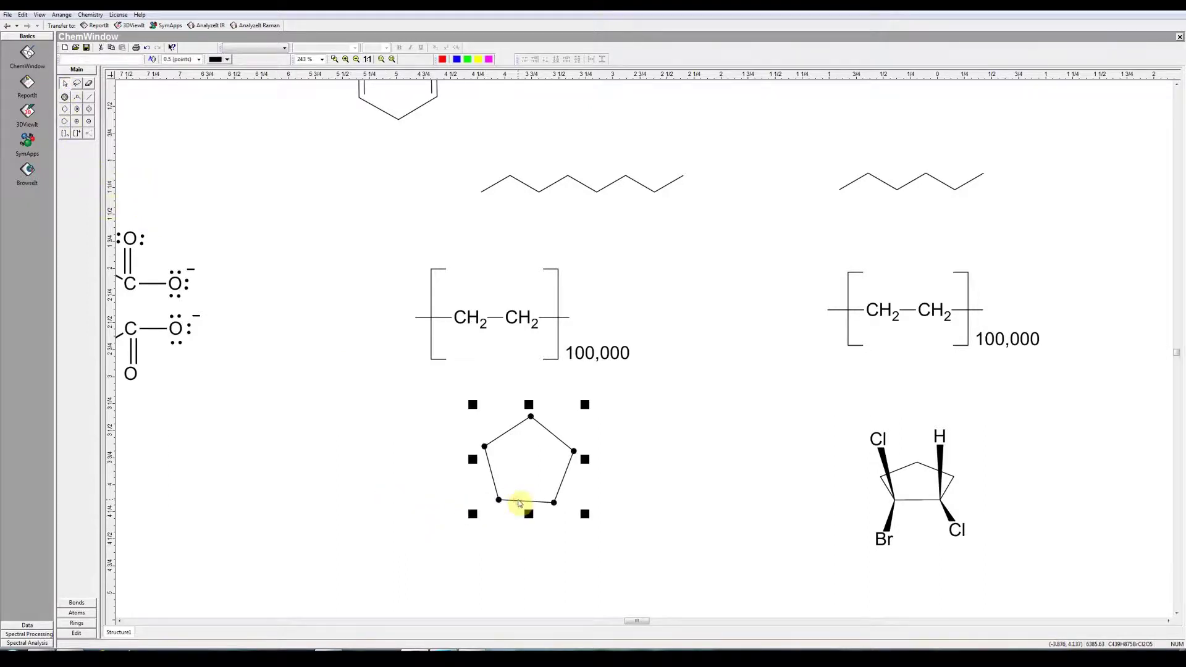
{"action": "left_click", "coordinate": [574, 454]}
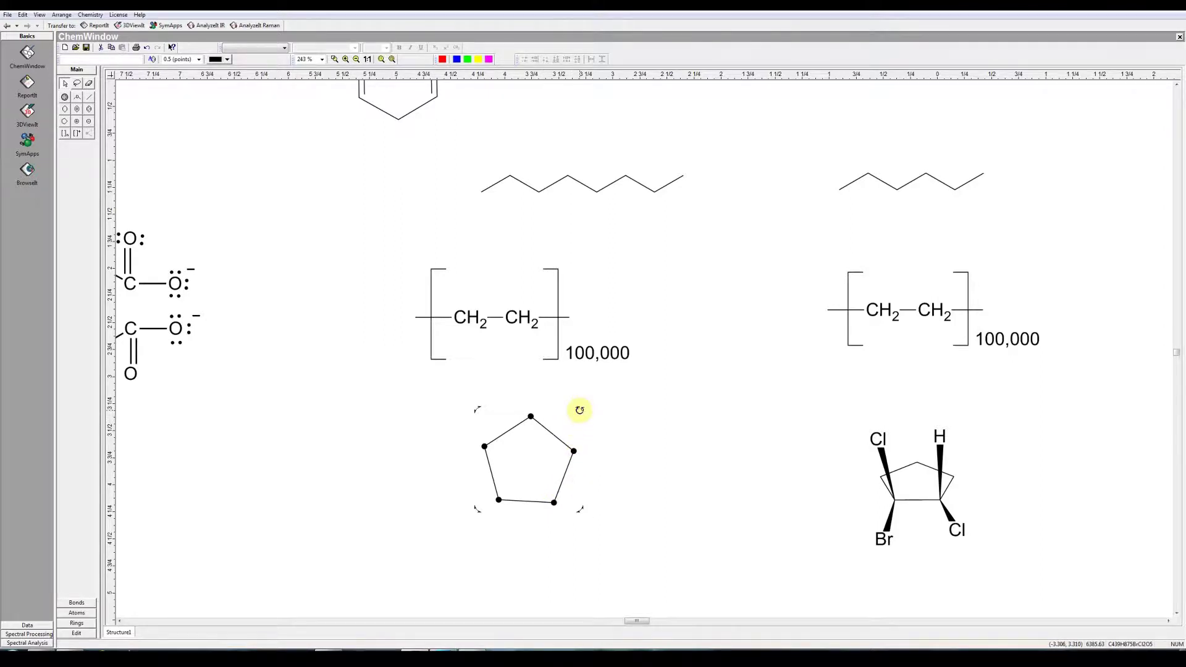
{"action": "mouse_move", "coordinate": [579, 410]}
{"action": "left_mouse_down"}
{"action": "mouse_move", "coordinate": [589, 415]}
{"action": "mouse_move", "coordinate": [578, 406]}
{"action": "left_mouse_up"}
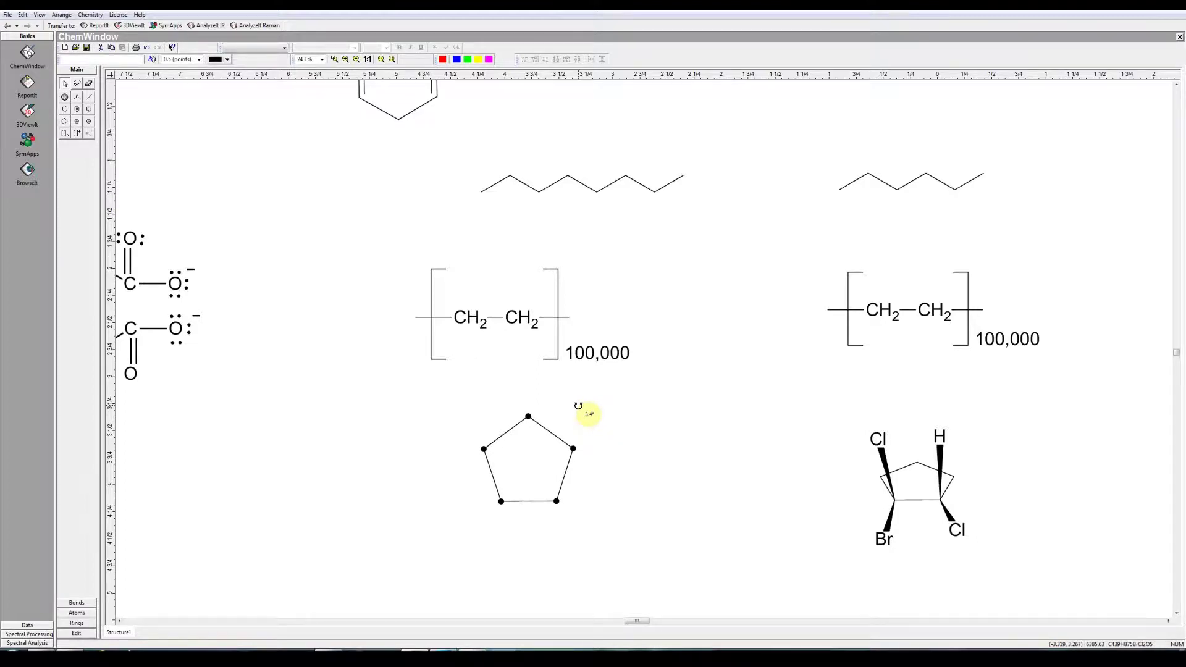
{"action": "left_click_drag", "start_coordinate": [578, 406], "coordinate": [579, 407]}
{"action": "left_click", "coordinate": [427, 411]}
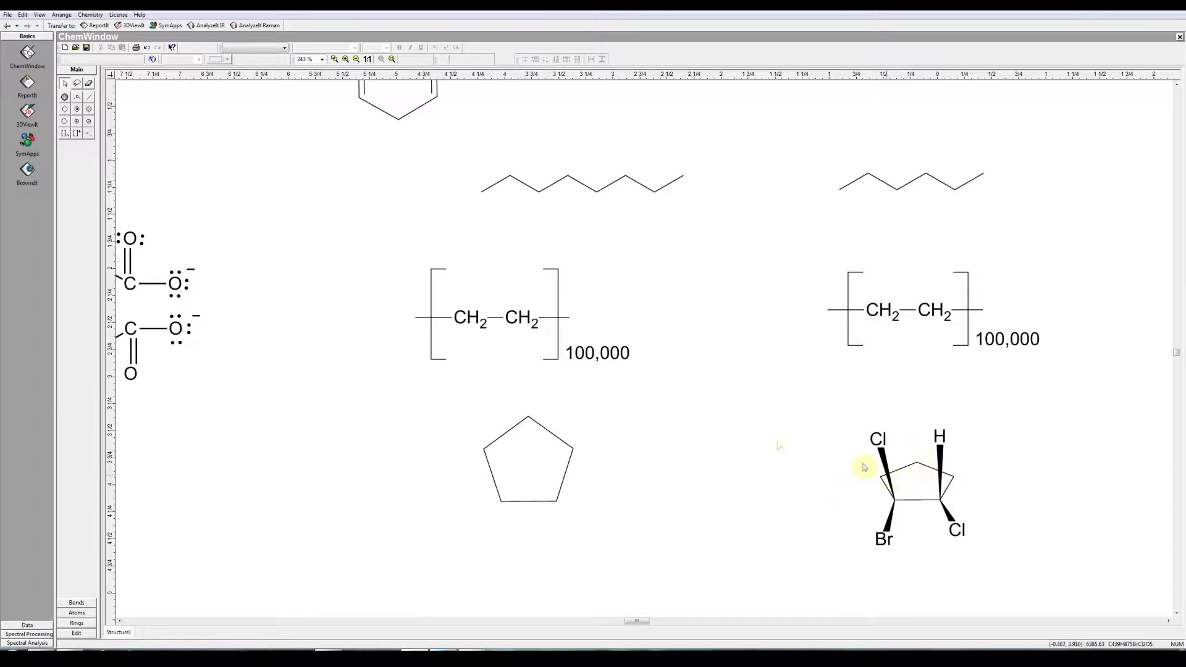
Squash the pentagon vertically into a flattened perspective ring
{"action": "left_click", "coordinate": [541, 429]}
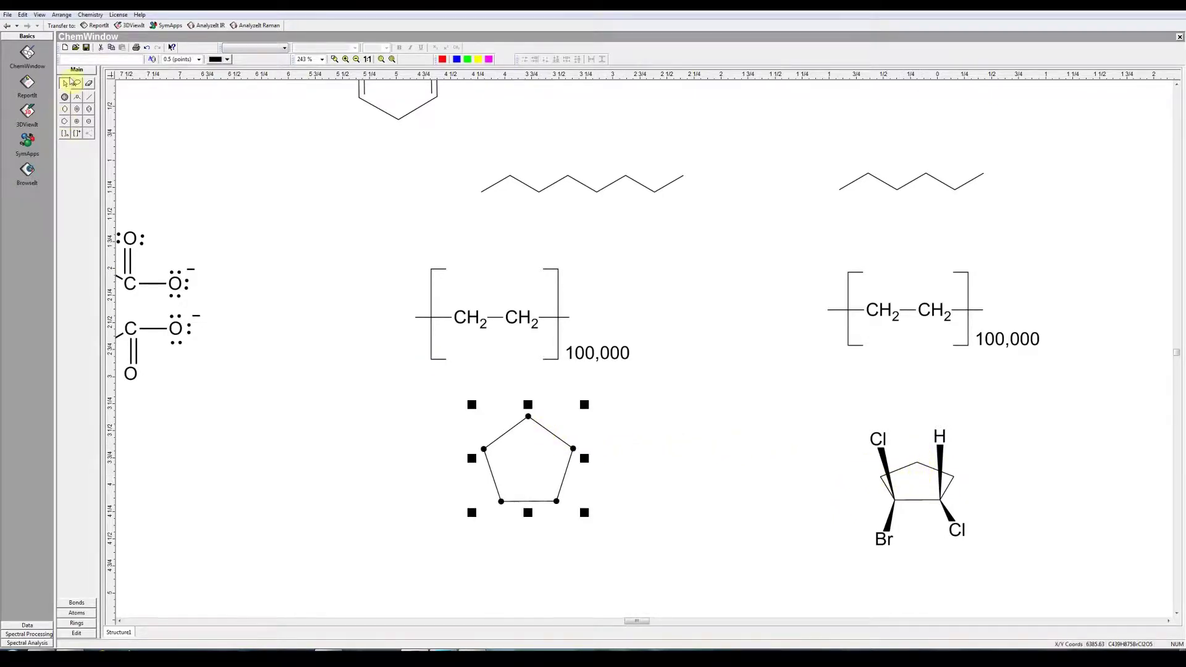
{"action": "left_click_drag", "start_coordinate": [528, 405], "coordinate": [532, 456]}
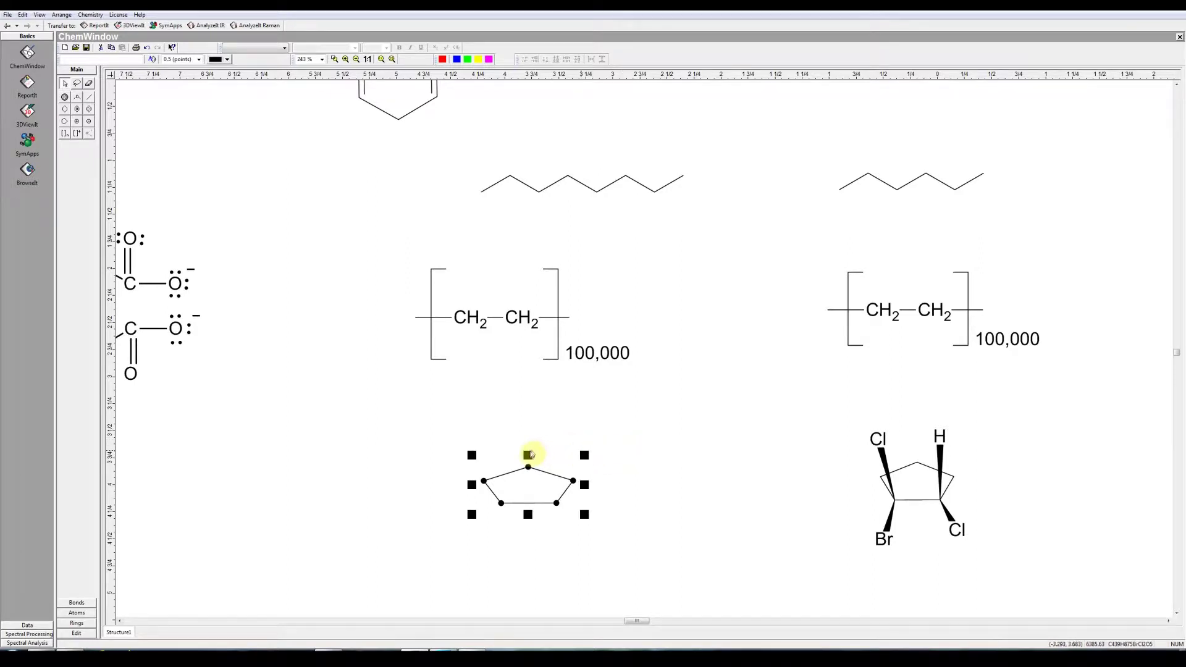
{"action": "left_click_drag", "start_coordinate": [527, 455], "coordinate": [537, 455]}
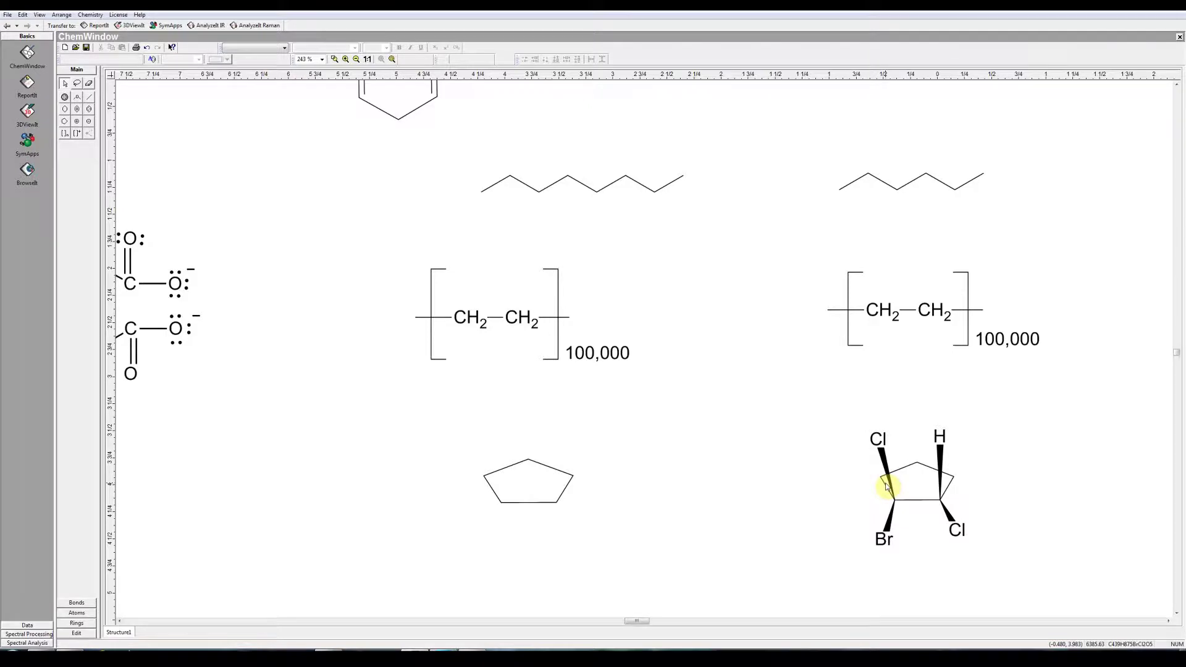
{"action": "left_click_drag", "start_coordinate": [886, 486], "coordinate": [888, 459]}
Draw four wedge bonds from the lower ring vertices, labelled H, Cl, Cl and Br
{"action": "left_click", "coordinate": [71, 603]}
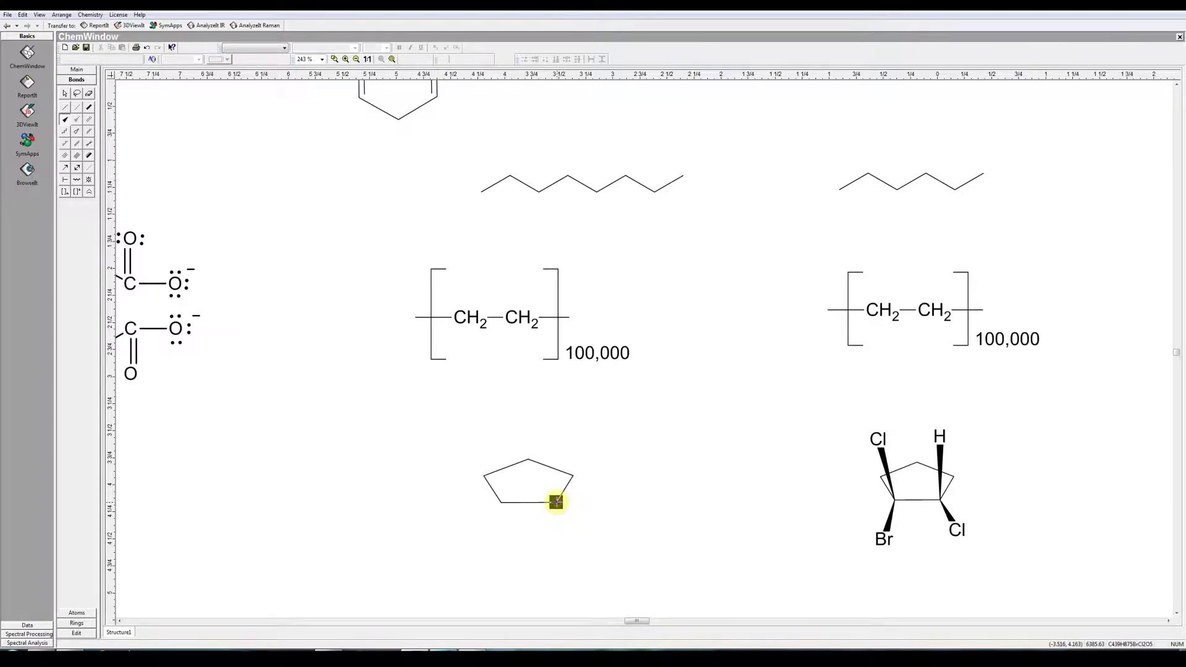
{"action": "left_click_drag", "start_coordinate": [556, 502], "coordinate": [557, 422]}
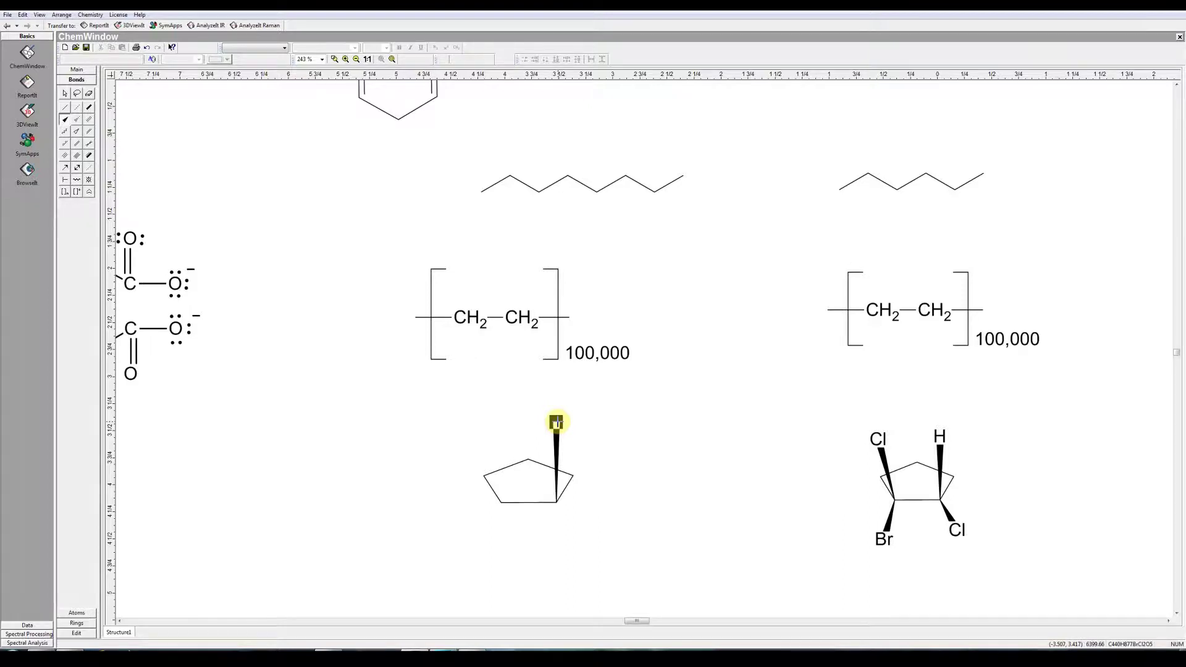
{"action": "key", "text": "h"}
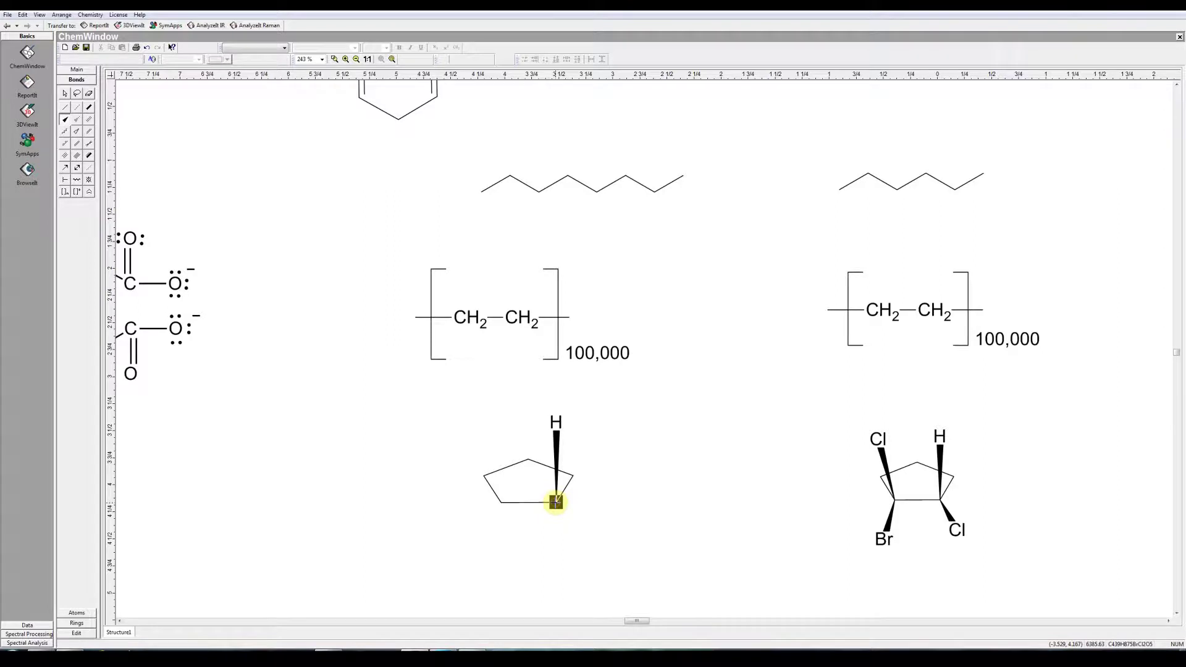
{"action": "left_click_drag", "start_coordinate": [556, 503], "coordinate": [567, 537]}
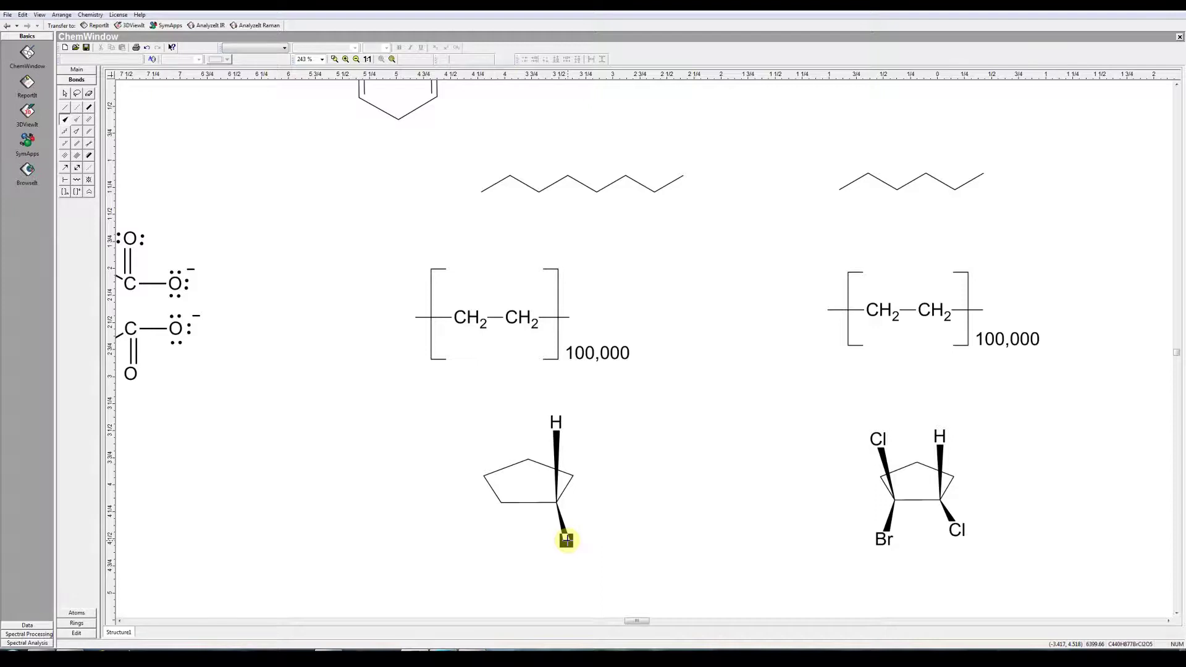
{"action": "type", "text": "Cl"}
{"action": "left_click_drag", "start_coordinate": [501, 503], "coordinate": [483, 434]}
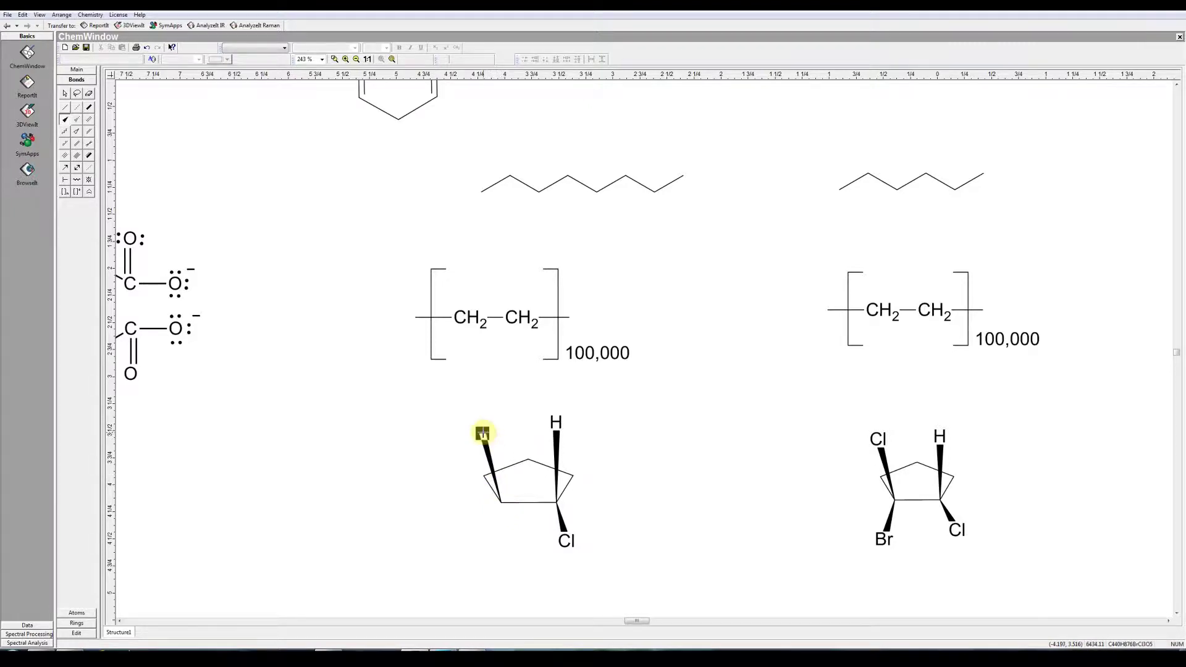
{"action": "type", "text": "Cl"}
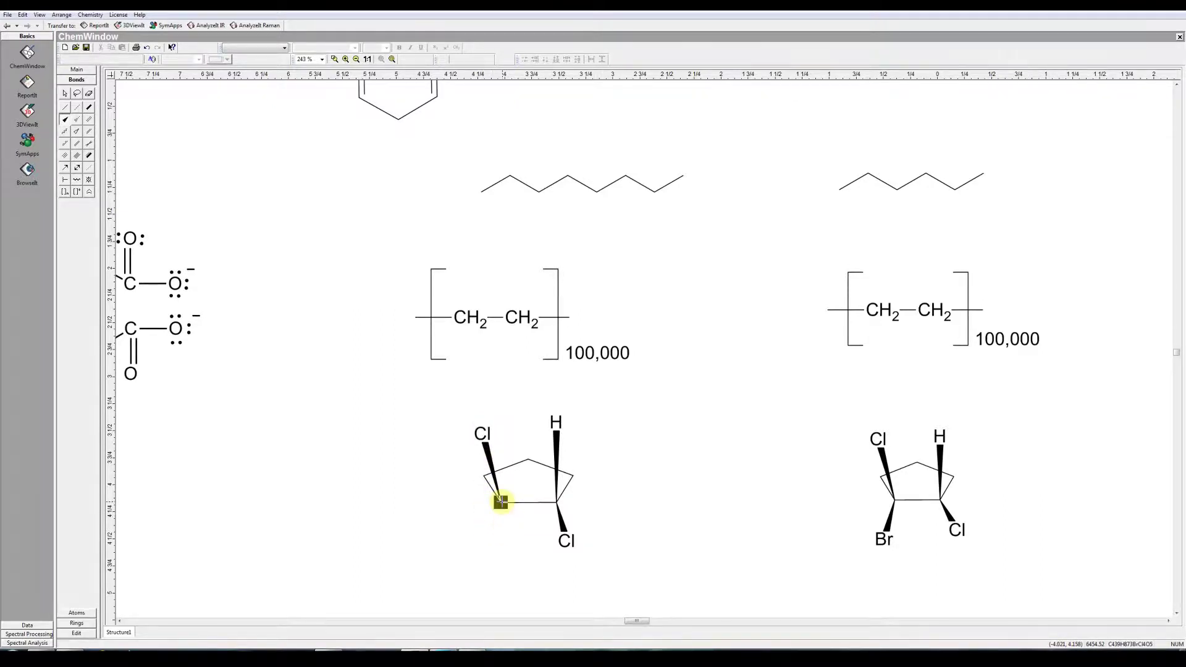
{"action": "left_click_drag", "start_coordinate": [500, 501], "coordinate": [489, 540]}
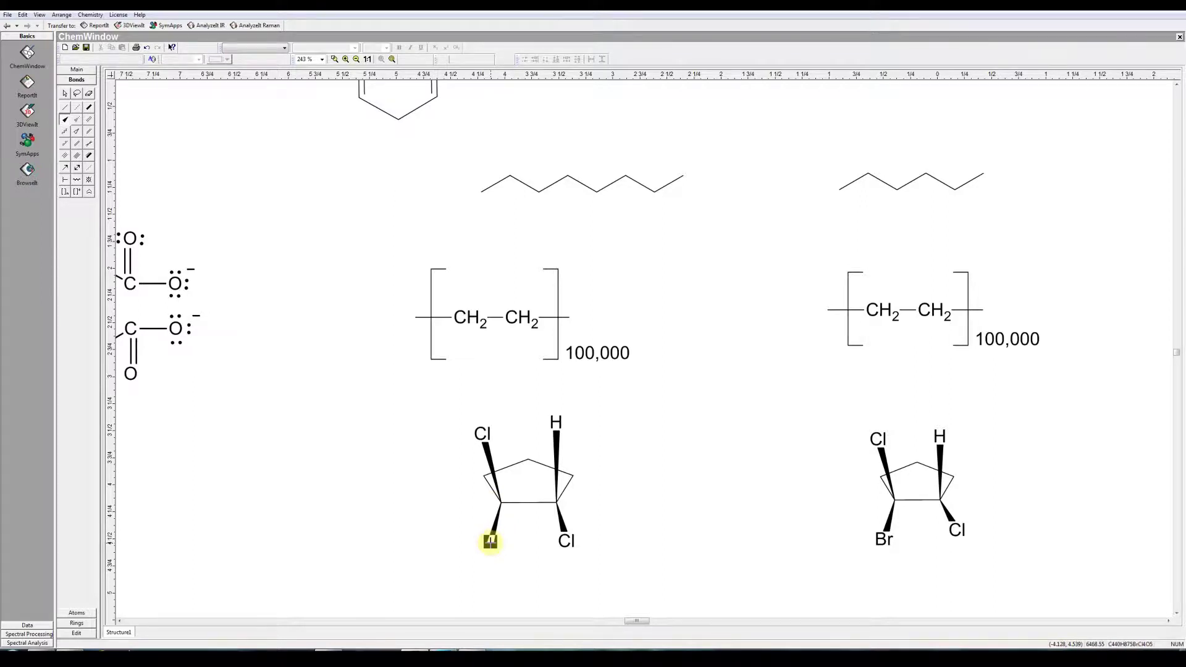
{"action": "key", "text": "b"}
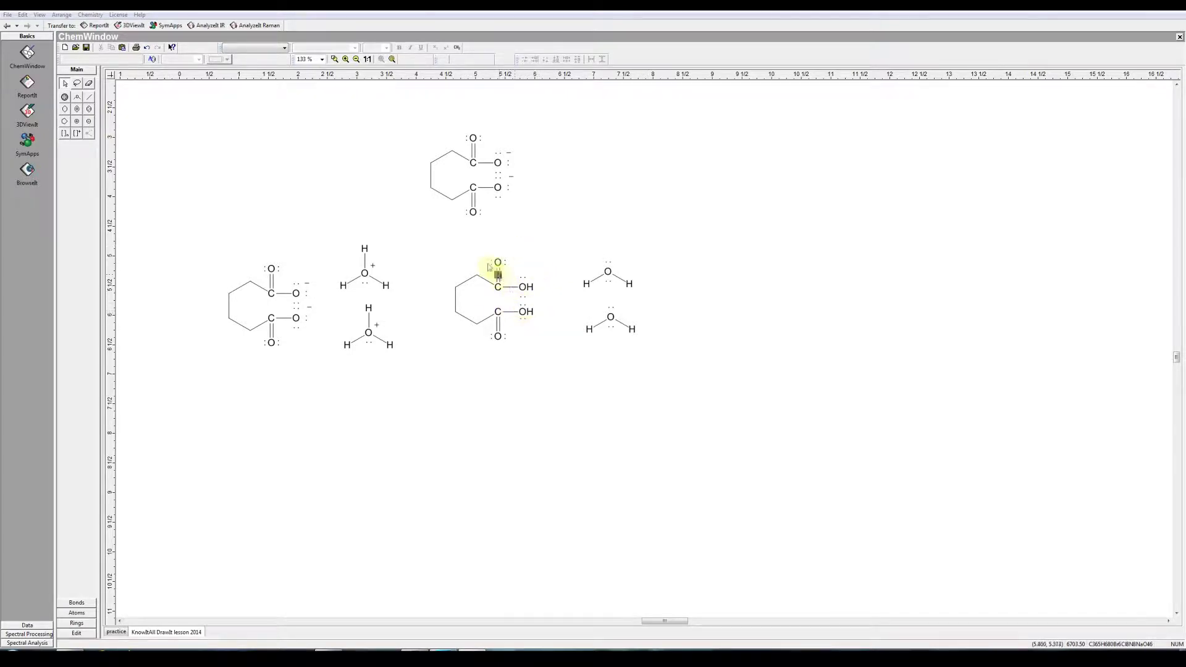
Drag the top dicarboxylate below the other molecules and zoom in
{"action": "left_click", "coordinate": [473, 188]}
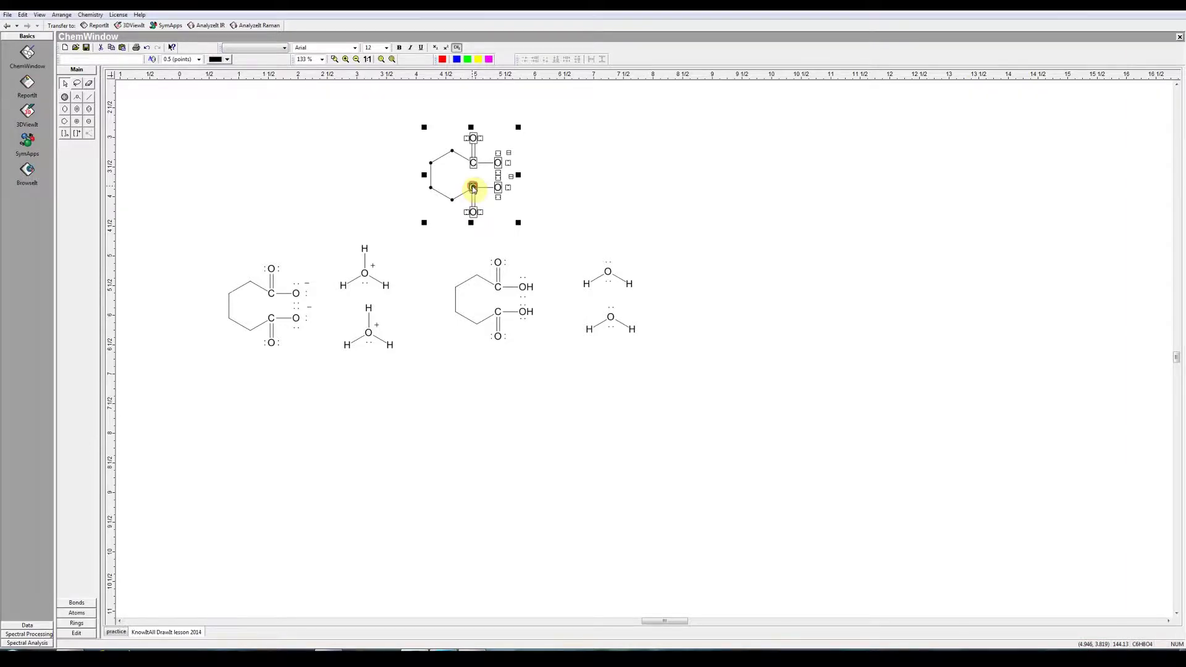
{"action": "left_click_drag", "start_coordinate": [473, 188], "coordinate": [347, 458]}
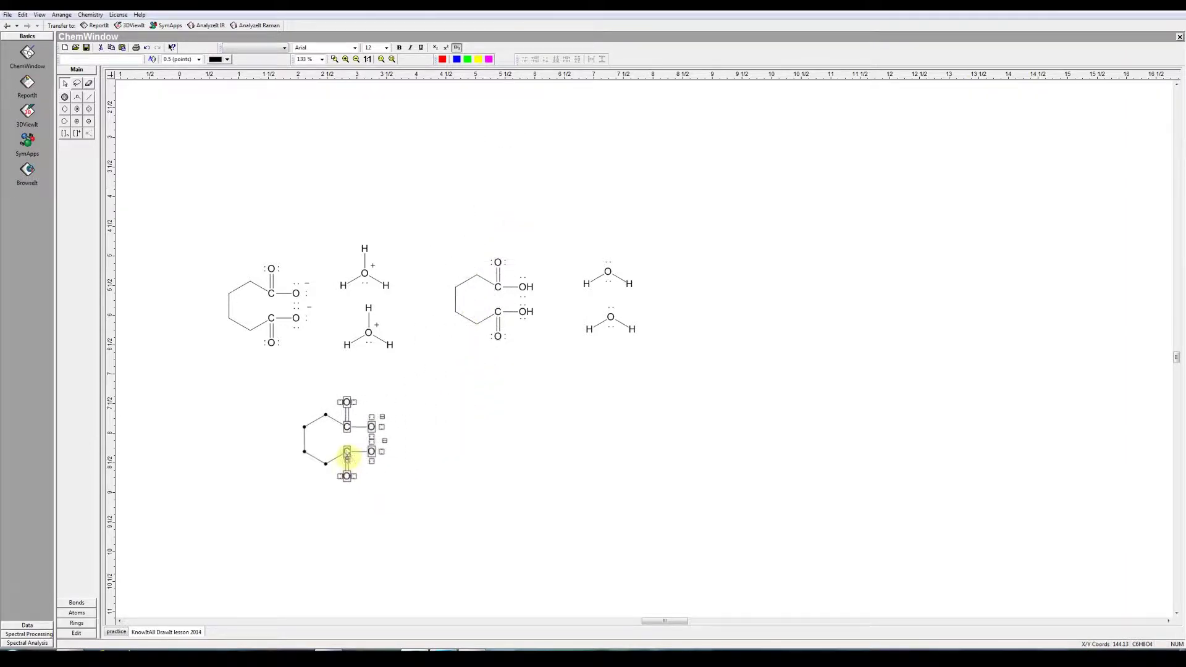
{"action": "scroll", "coordinate": [348, 457], "scroll_direction": "up", "scroll_amount": 3}
{"action": "left_click", "coordinate": [76, 97]}
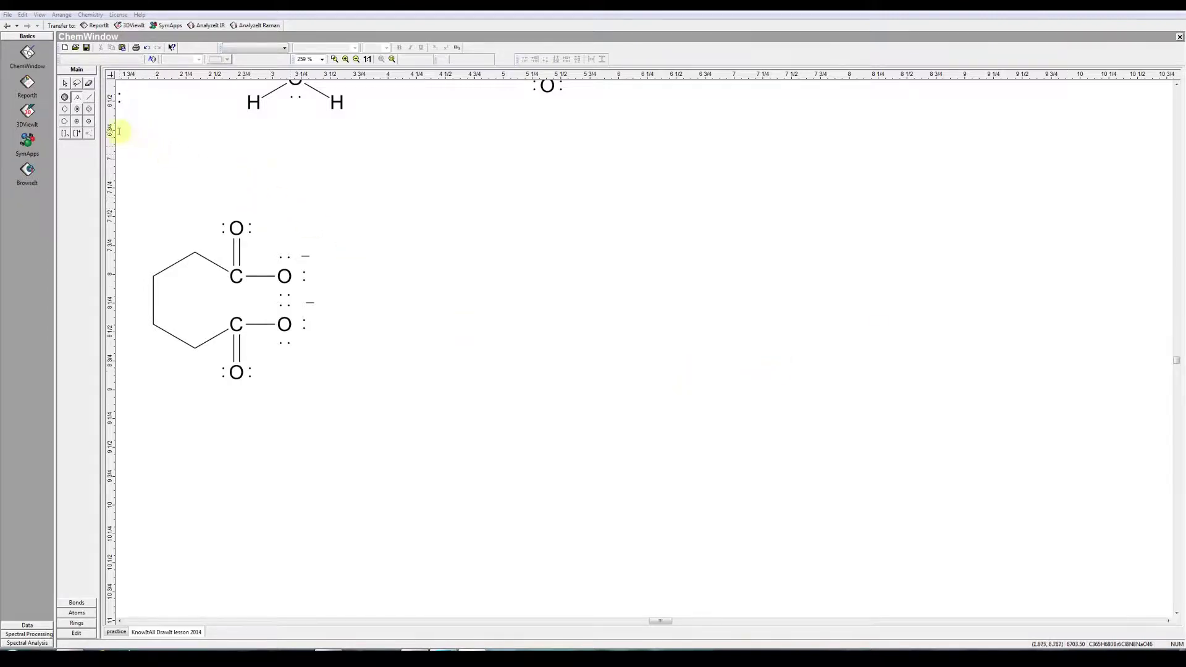
Place an O beside the dicarboxylate and bond three H atoms to it (down-left, down-right, up)
{"action": "left_click", "coordinate": [414, 252]}
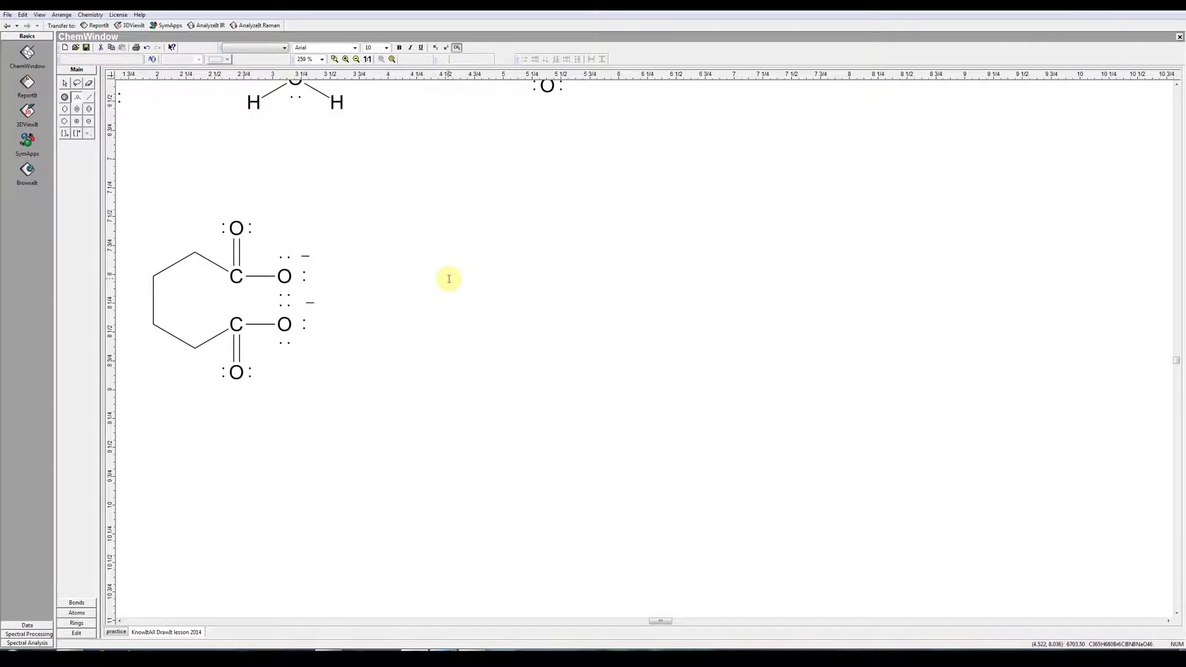
{"action": "type", "text": "O"}
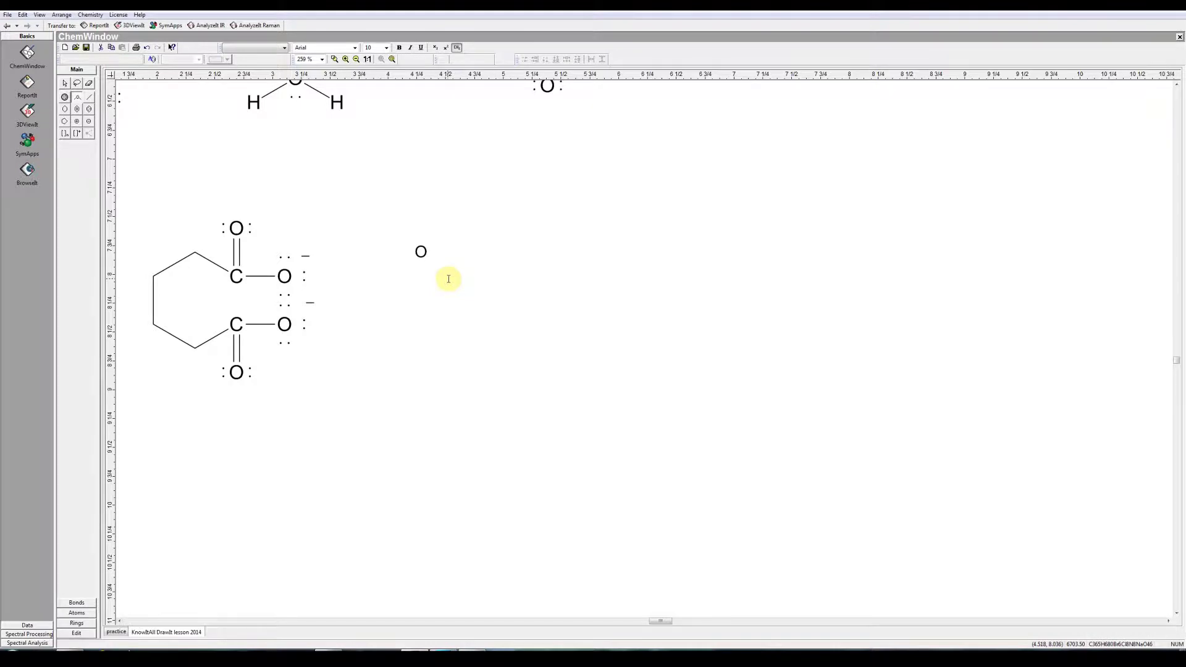
{"action": "left_click", "coordinate": [89, 97]}
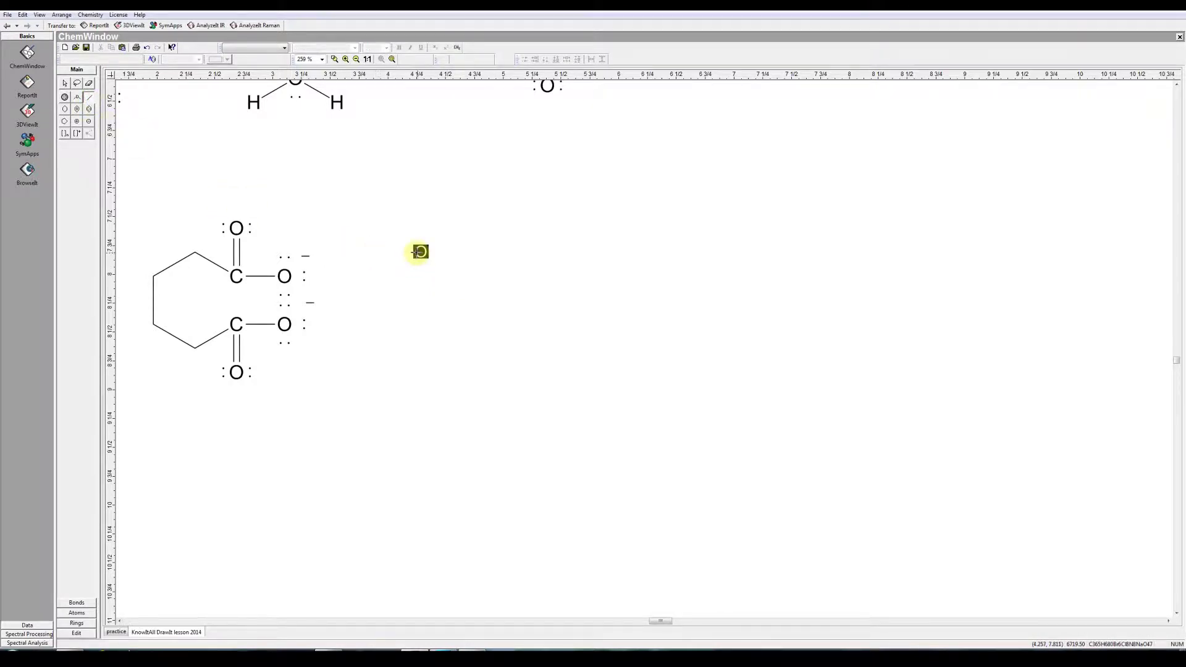
{"action": "left_click_drag", "start_coordinate": [421, 252], "coordinate": [396, 275]}
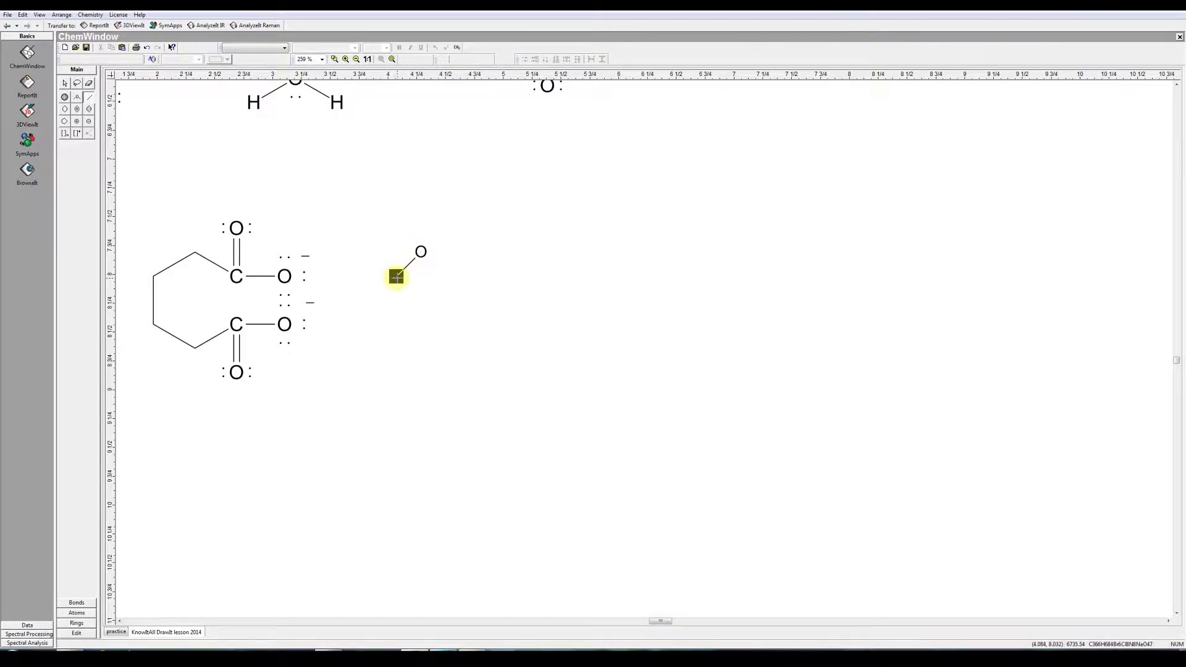
{"action": "key", "text": "h"}
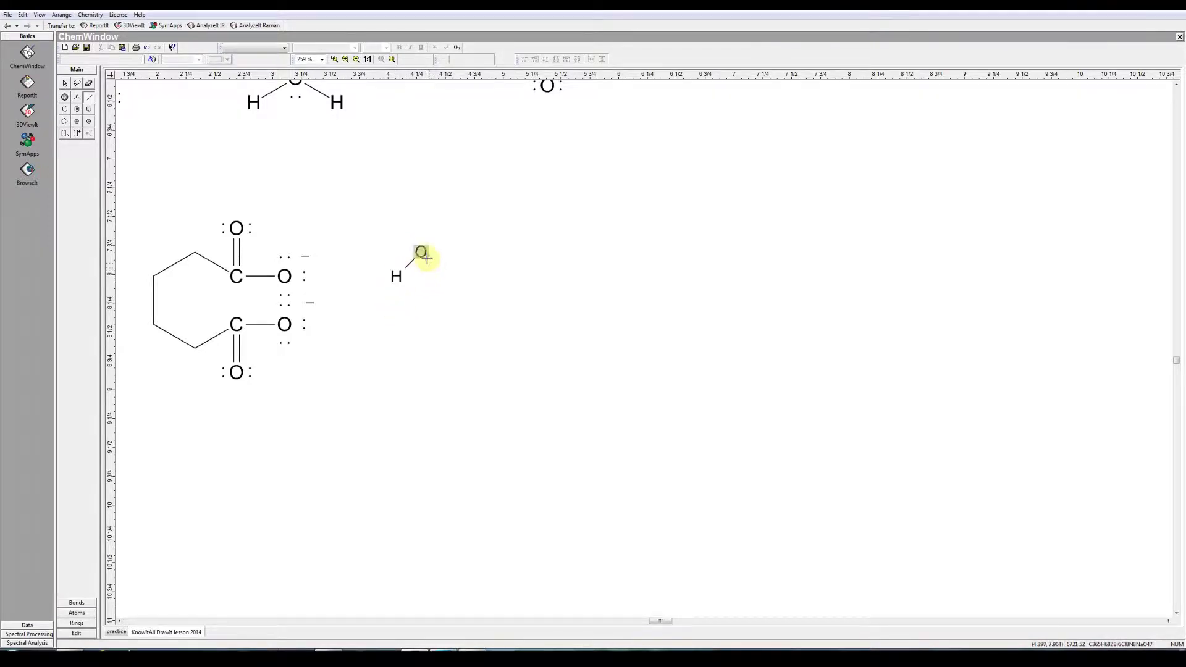
{"action": "left_click_drag", "start_coordinate": [421, 252], "coordinate": [446, 267]}
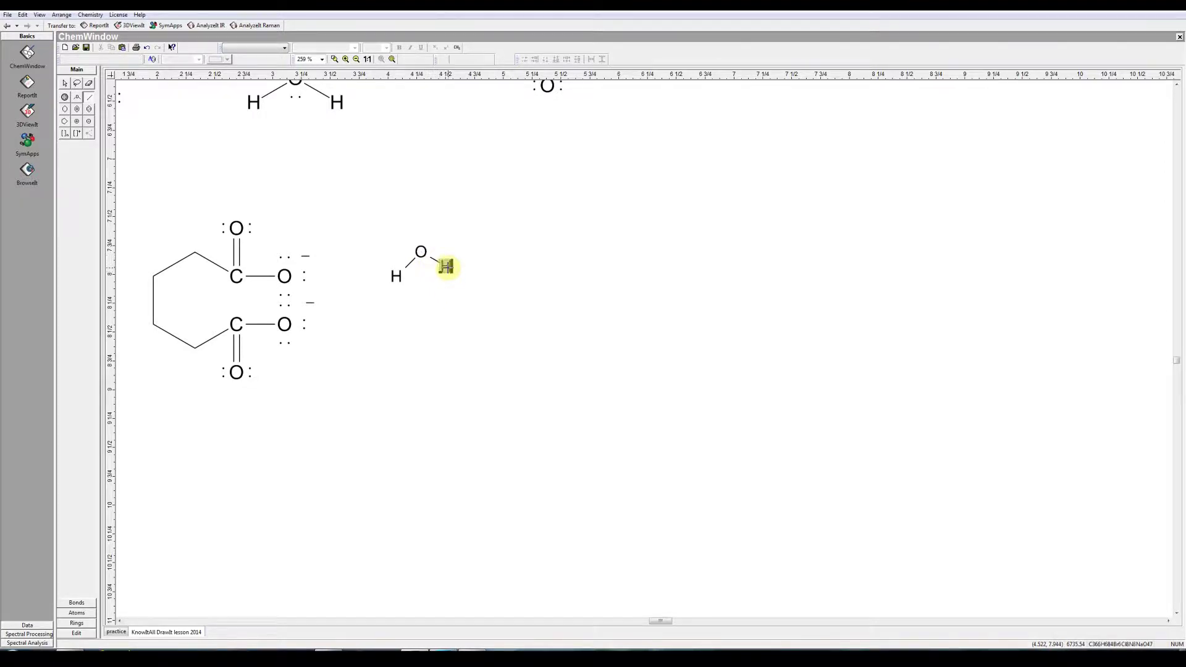
{"action": "key", "text": "h"}
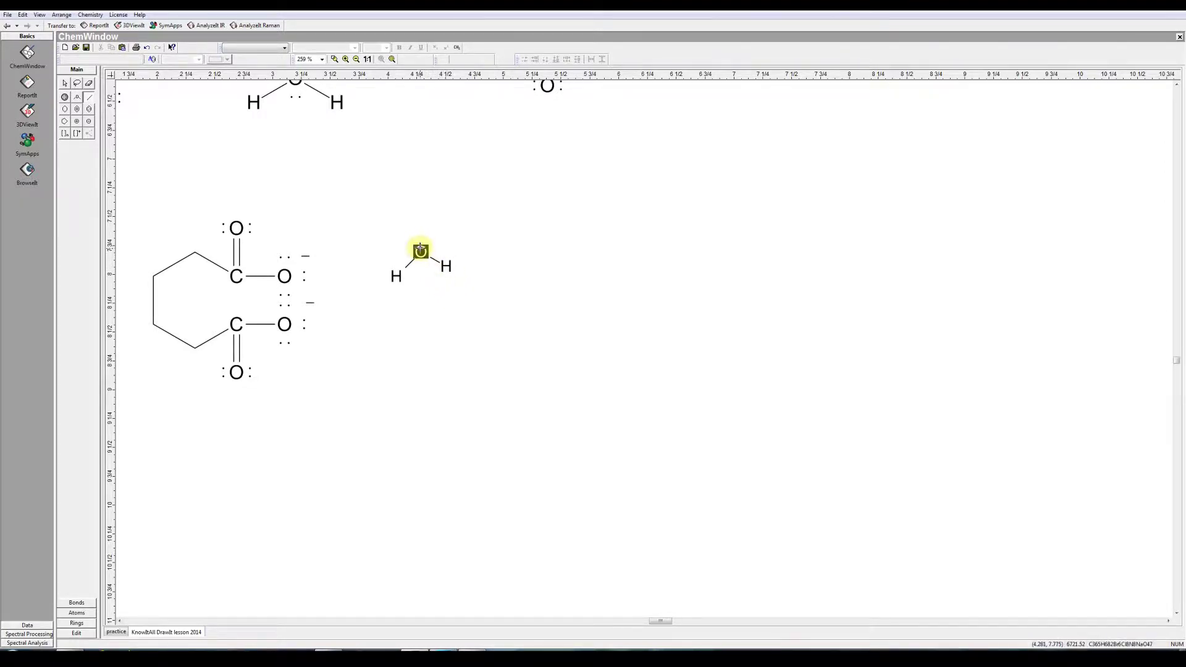
{"action": "left_click_drag", "start_coordinate": [421, 251], "coordinate": [421, 216]}
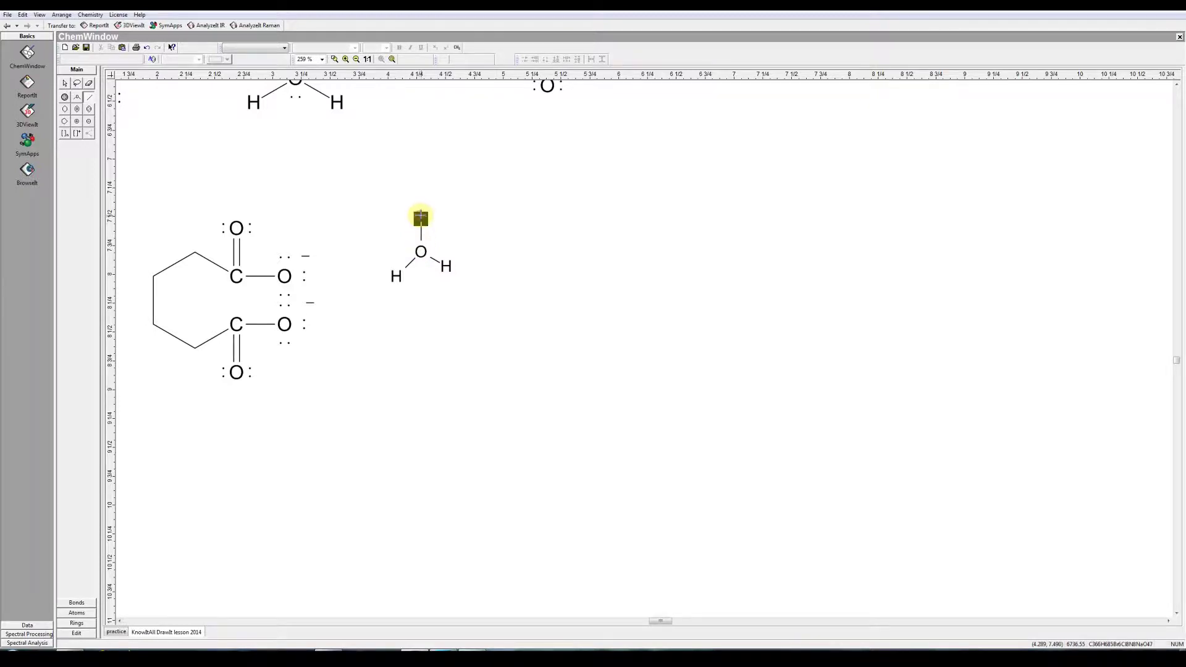
{"action": "key", "text": "h"}
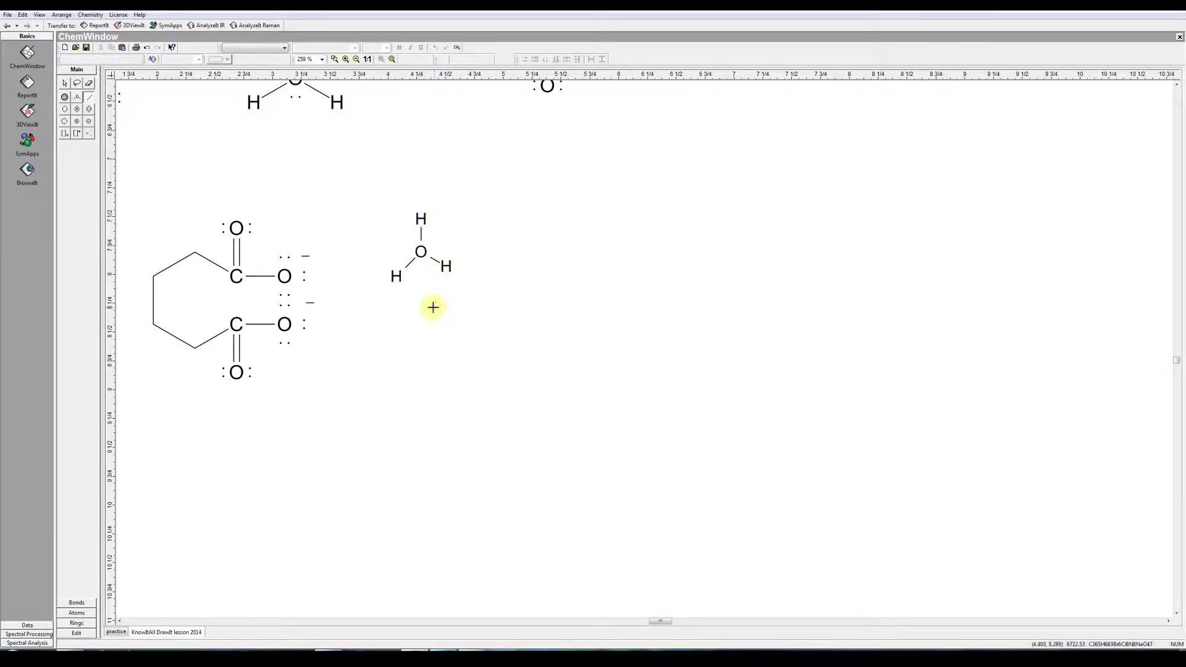
{"action": "left_click", "coordinate": [84, 603]}
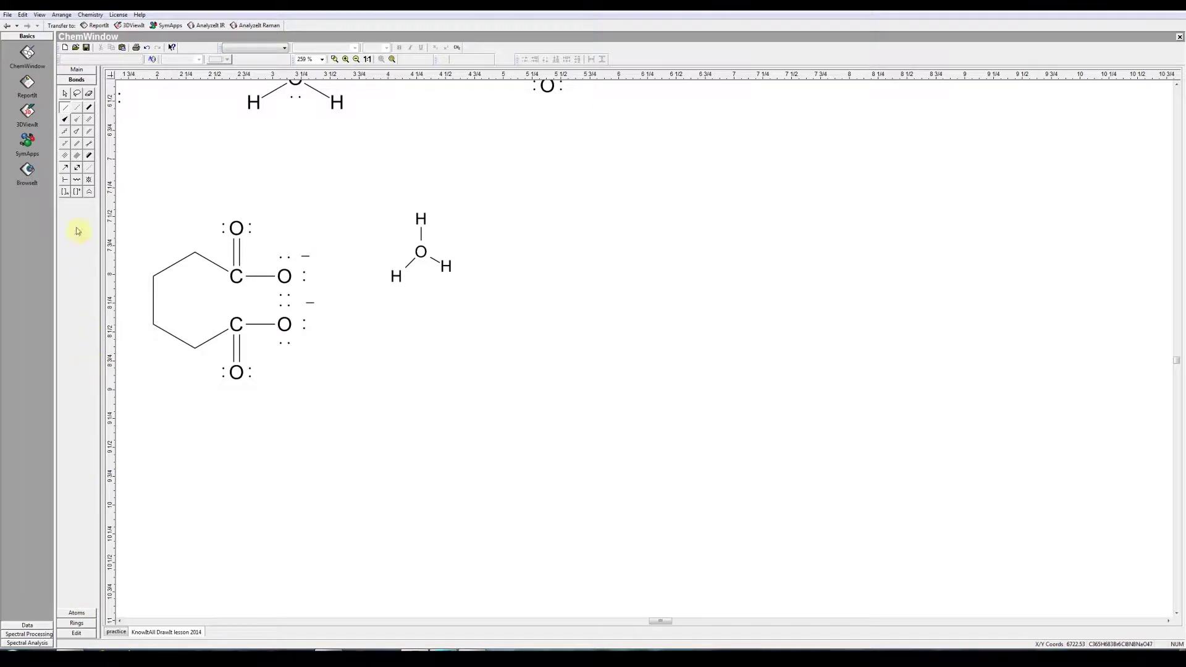
Add a lone pair and a + charge to the oxygen, then select the whole H3O+ ion
{"action": "left_click", "coordinate": [76, 612]}
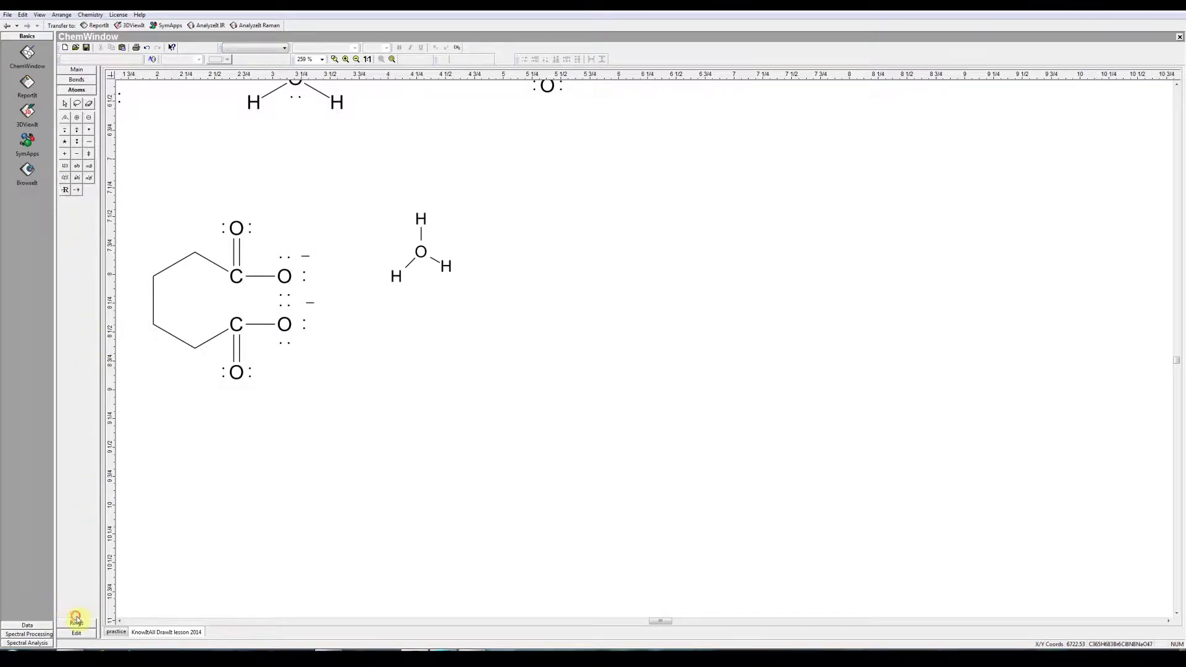
{"action": "left_click", "coordinate": [77, 142]}
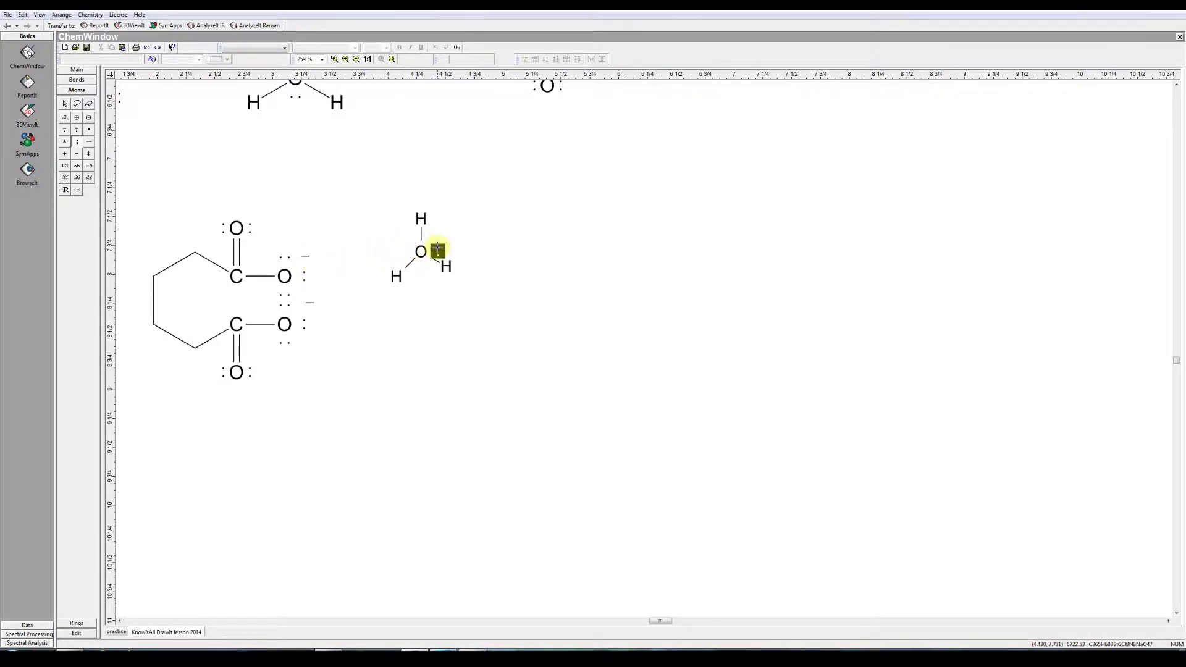
{"action": "left_click", "coordinate": [434, 241]}
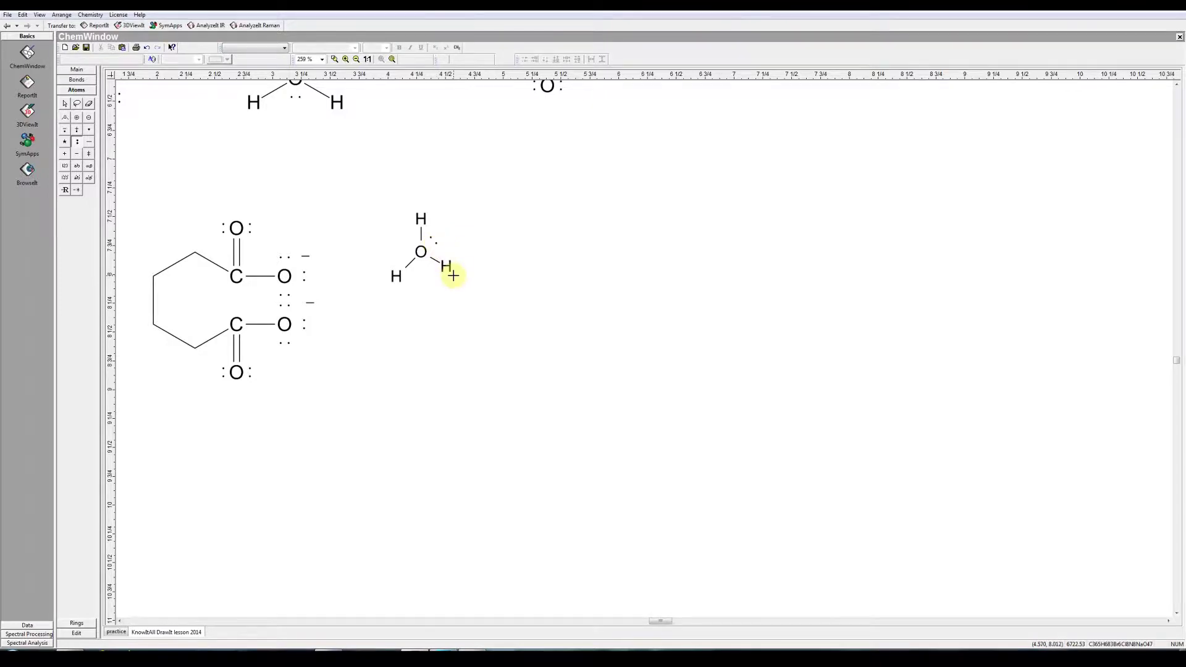
{"action": "left_click", "coordinate": [65, 153]}
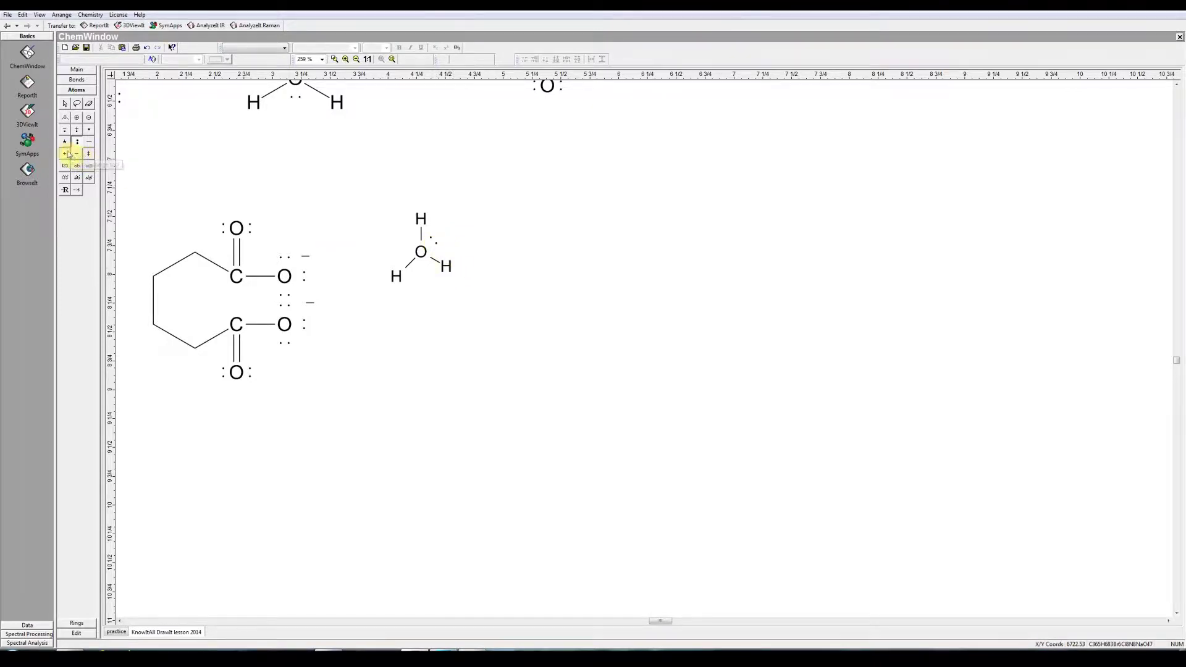
{"action": "left_click", "coordinate": [408, 241]}
{"action": "left_click", "coordinate": [66, 104]}
{"action": "left_click_drag", "start_coordinate": [344, 191], "coordinate": [472, 306]}
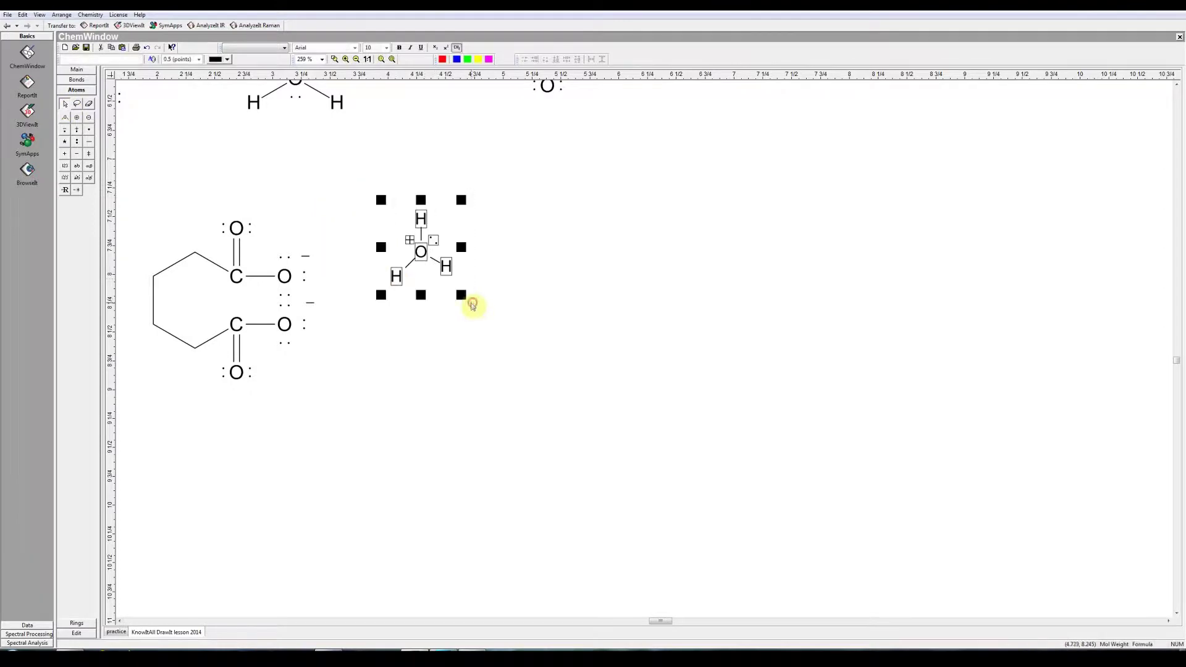
Position the two hydronium ions one above the other beside the dicarboxylate
{"action": "left_click", "coordinate": [423, 254]}
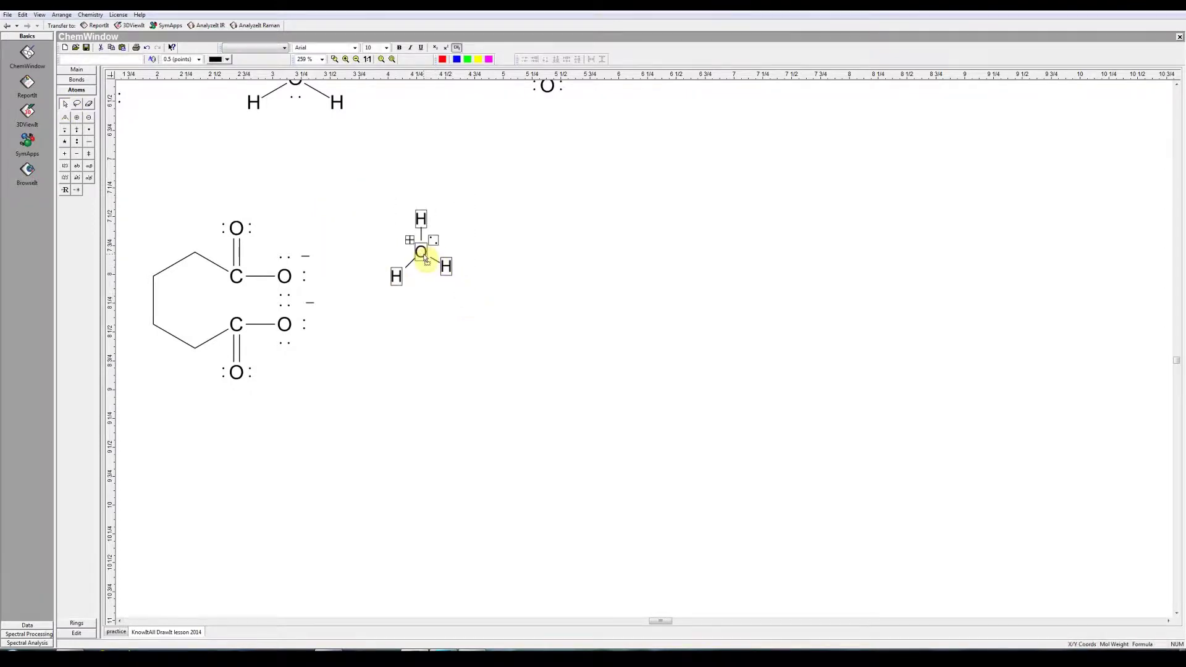
{"action": "left_click_drag", "start_coordinate": [425, 261], "coordinate": [416, 392]}
{"action": "left_click_drag", "start_coordinate": [422, 262], "coordinate": [407, 264]}
{"action": "left_click_drag", "start_coordinate": [414, 389], "coordinate": [399, 375]}
{"action": "left_click", "coordinate": [490, 307]}
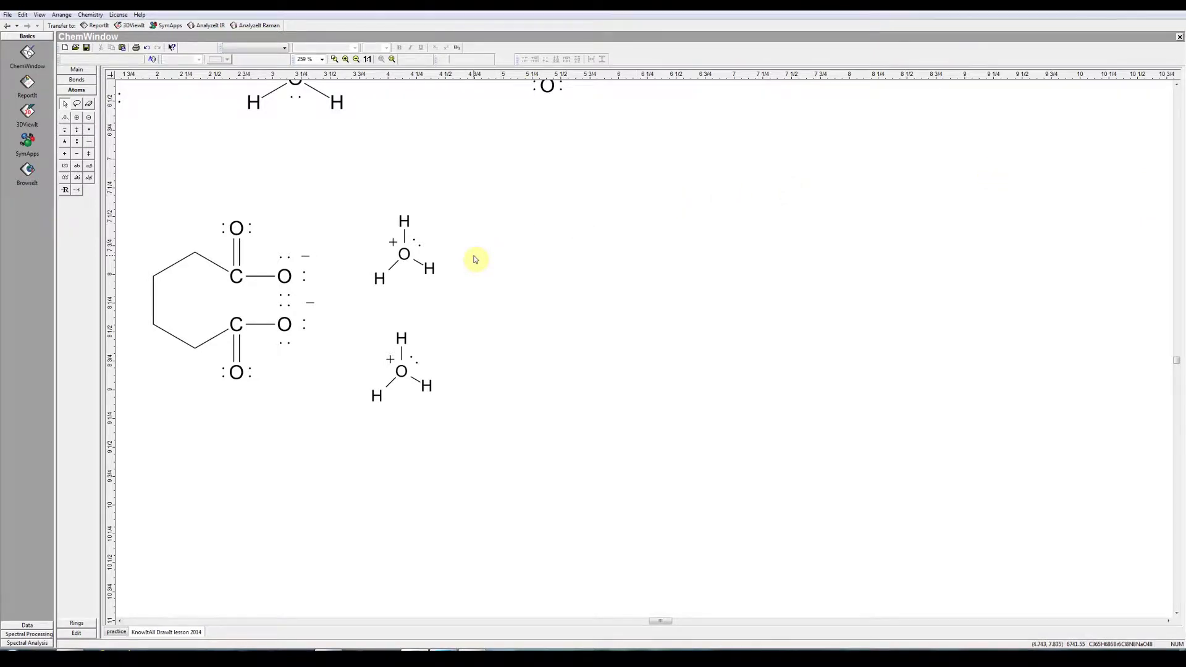
Copy the lower dicarboxylate and place the duplicate to the right
{"action": "scroll", "coordinate": [285, 196], "scroll_direction": "down", "scroll_amount": 1}
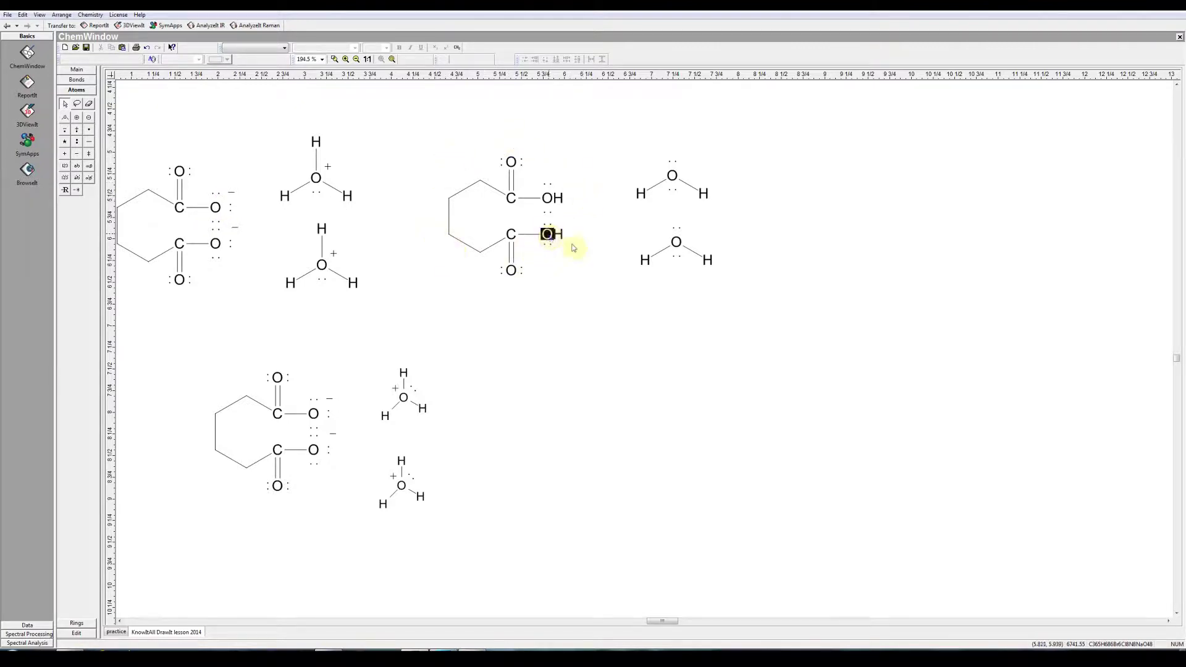
{"action": "scroll", "coordinate": [483, 336], "scroll_direction": "down", "scroll_amount": 1}
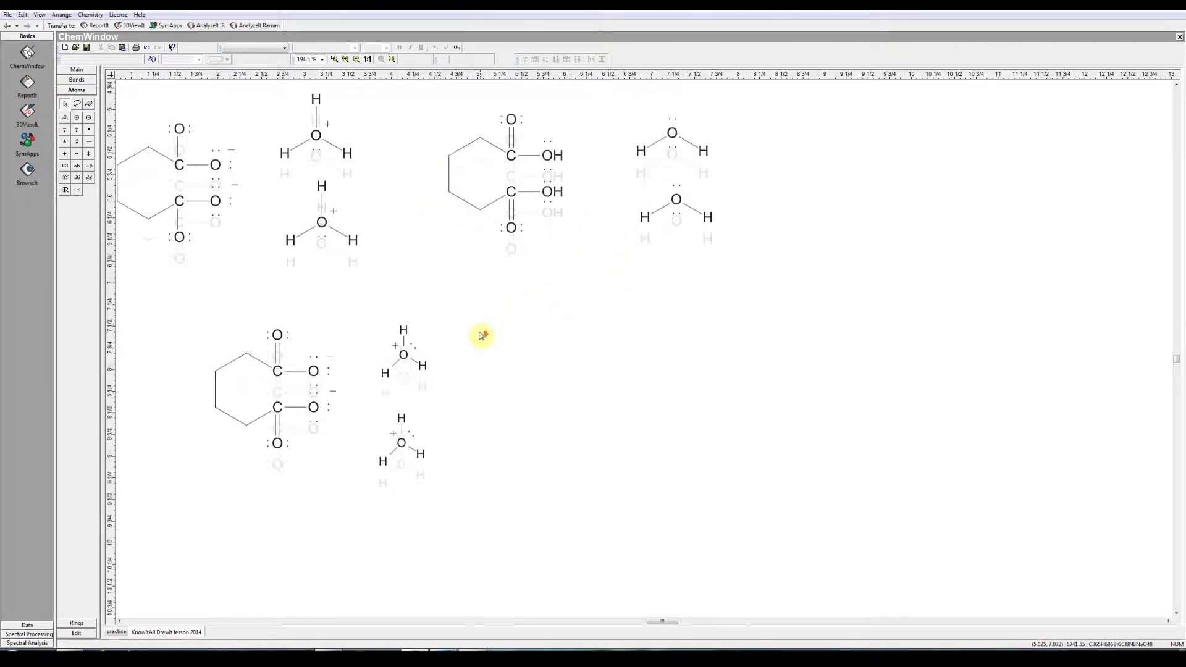
{"action": "scroll", "coordinate": [482, 335], "scroll_direction": "down", "scroll_amount": 3}
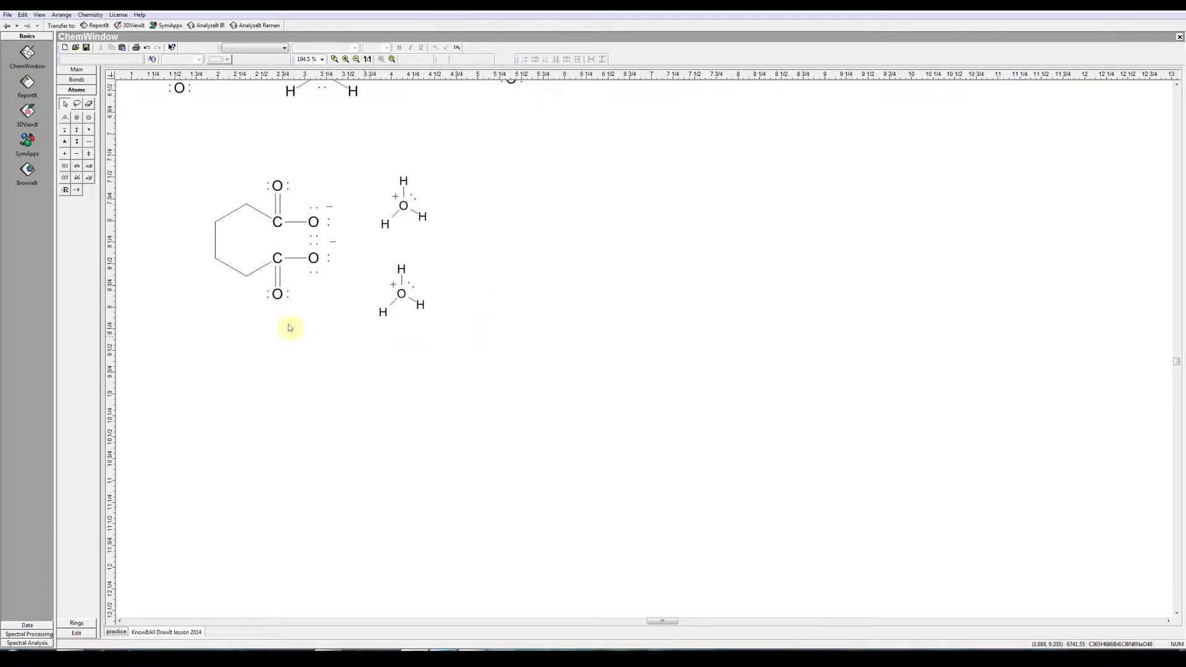
{"action": "left_click_drag", "start_coordinate": [186, 157], "coordinate": [342, 328]}
{"action": "left_click_drag", "start_coordinate": [180, 164], "coordinate": [345, 318]}
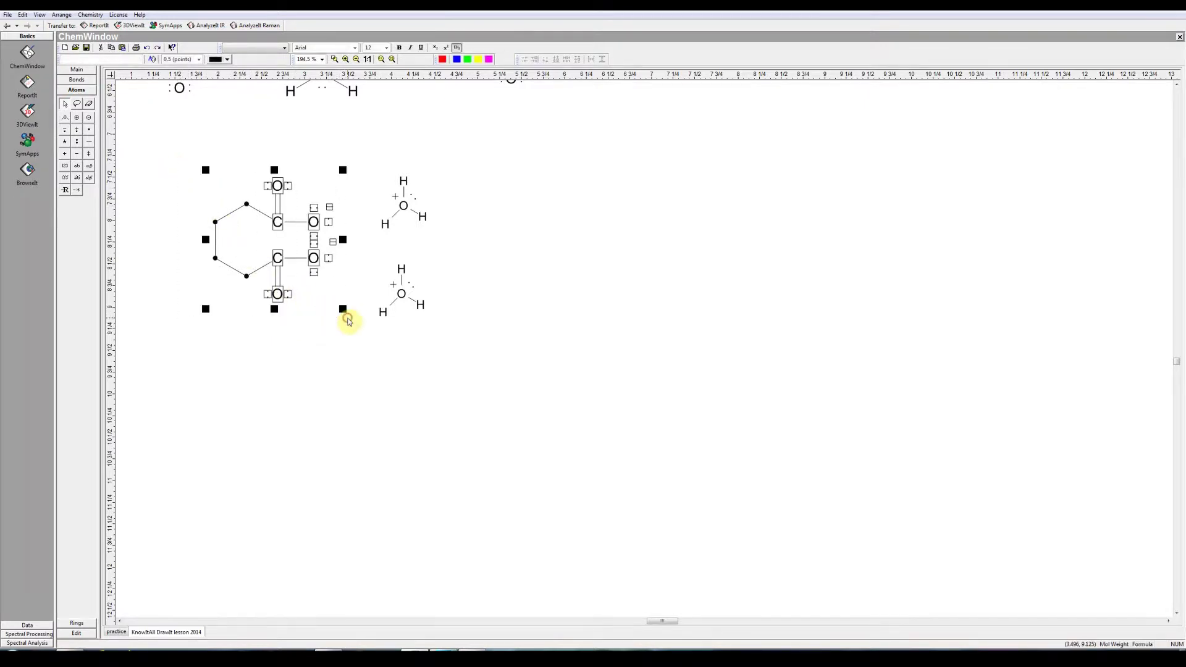
{"action": "left_click", "coordinate": [263, 272]}
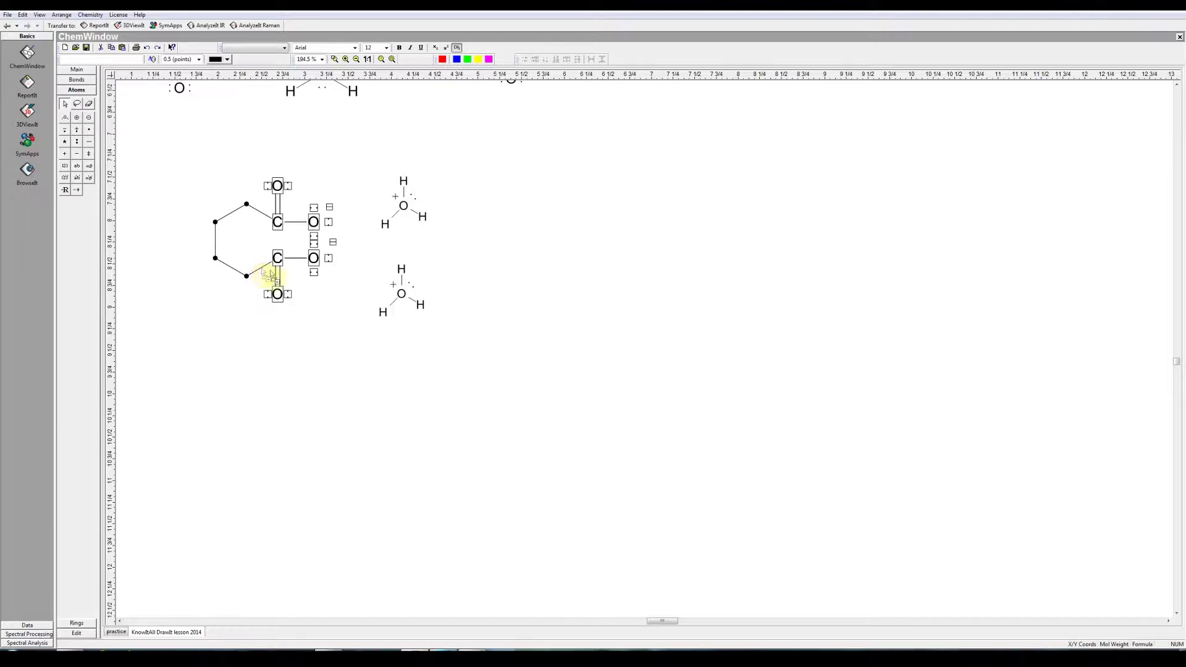
{"action": "mouse_move", "coordinate": [270, 275]}
{"action": "left_mouse_down"}
{"action": "mouse_move", "coordinate": [564, 298]}
{"action": "mouse_move", "coordinate": [552, 278]}
{"action": "left_mouse_up"}
Copy the lower hydronium ion and place it beside the new dicarboxylate
{"action": "mouse_move", "coordinate": [363, 255]}
{"action": "left_mouse_down"}
{"action": "mouse_move", "coordinate": [397, 339]}
{"action": "mouse_move", "coordinate": [450, 351]}
{"action": "left_mouse_up"}
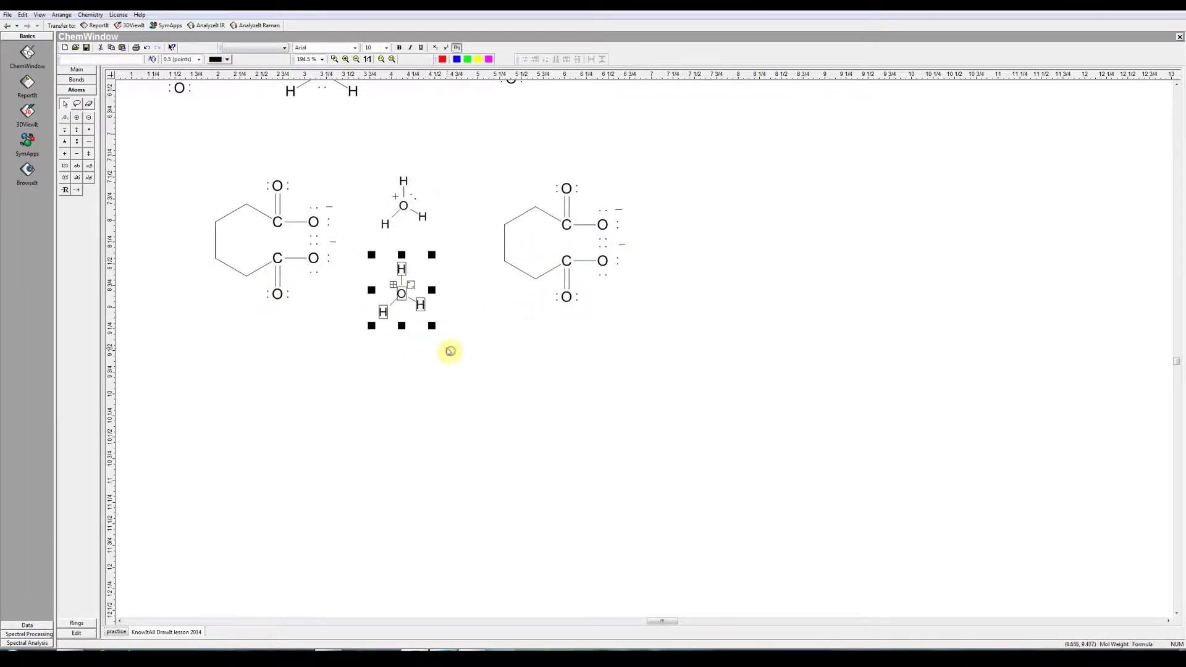
{"action": "left_click", "coordinate": [447, 350]}
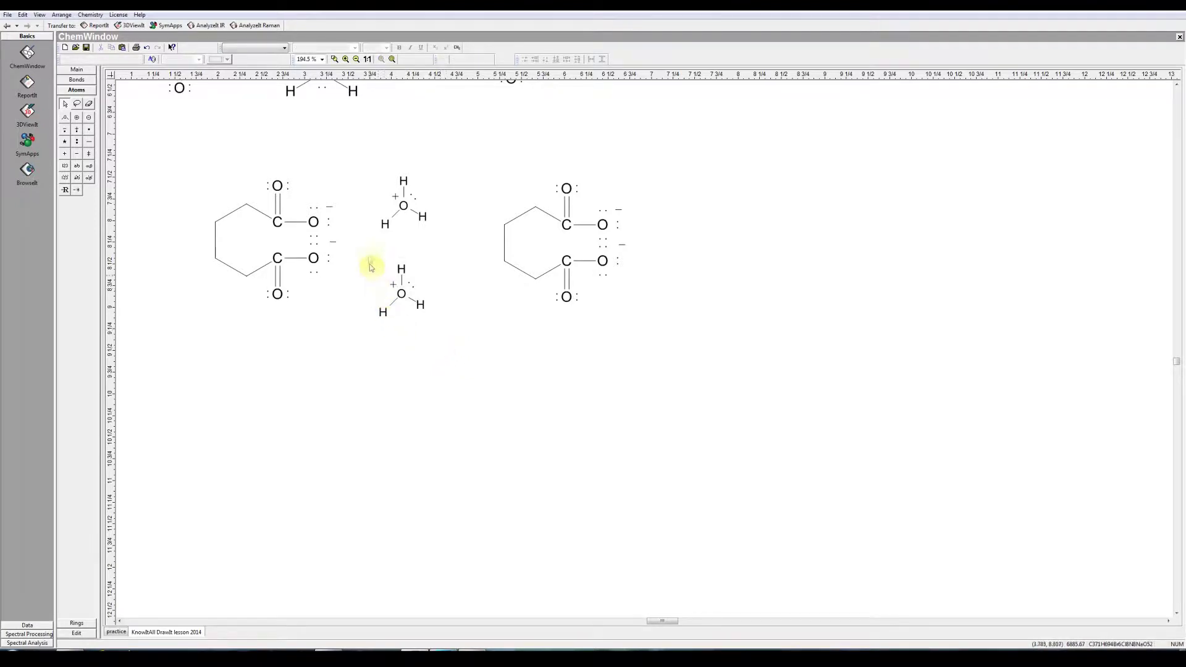
{"action": "left_click_drag", "start_coordinate": [364, 249], "coordinate": [441, 351]}
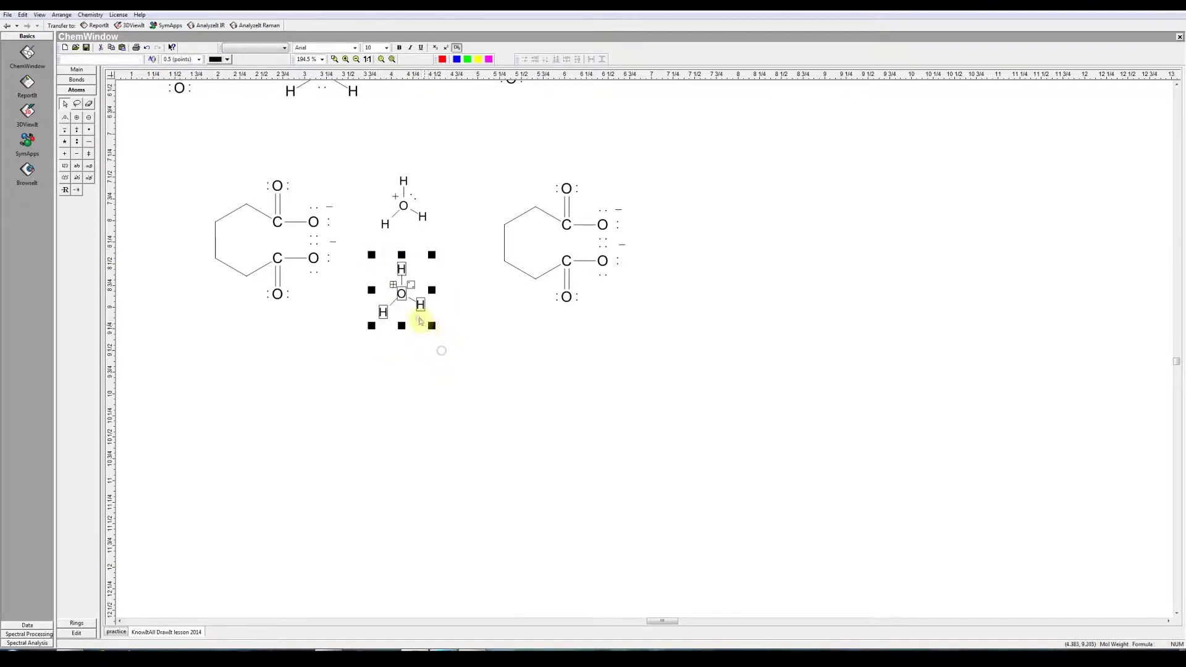
{"action": "left_click_drag", "start_coordinate": [402, 301], "coordinate": [690, 315]}
{"action": "scroll", "coordinate": [664, 359], "scroll_direction": "up", "scroll_amount": 2}
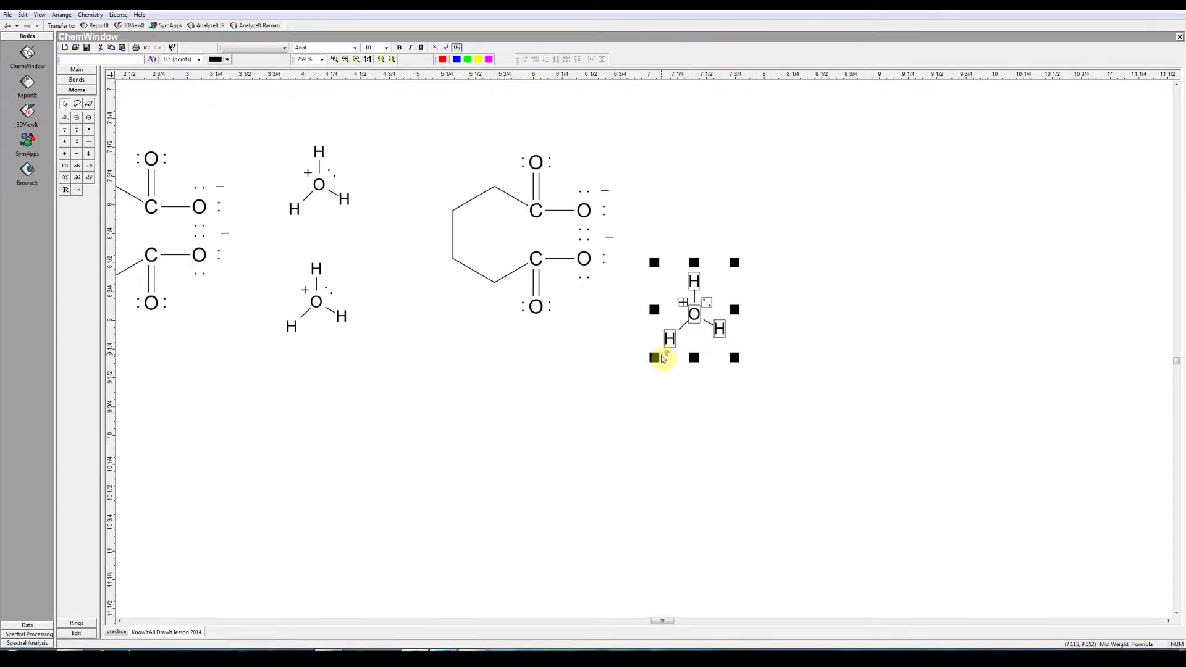
Erase the minus charges and lone pairs from both carboxylate oxygens of the copy
{"action": "scroll", "coordinate": [655, 361], "scroll_direction": "up", "scroll_amount": 5}
{"action": "scroll", "coordinate": [577, 374], "scroll_direction": "down", "scroll_amount": 1}
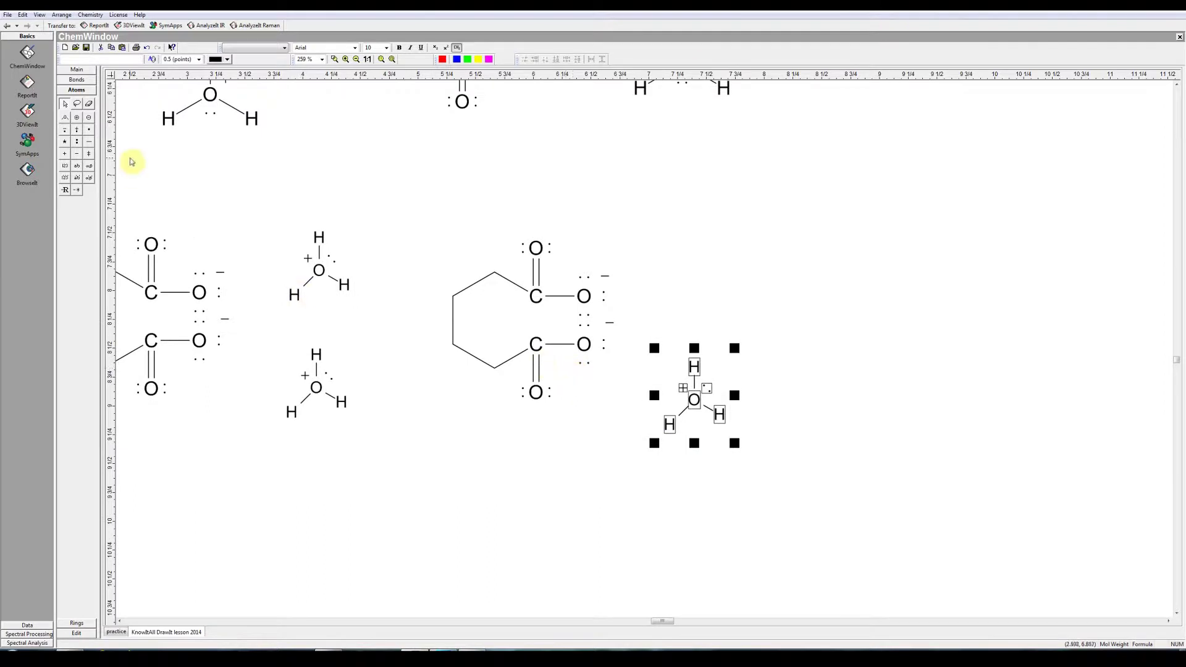
{"action": "left_click", "coordinate": [89, 103]}
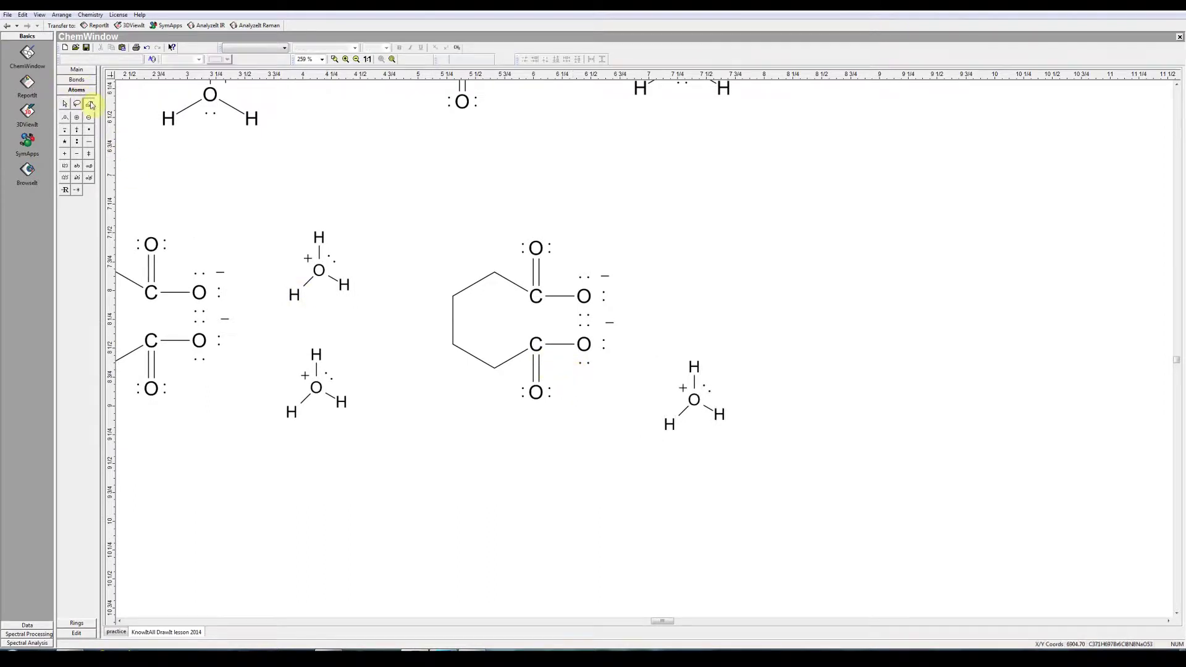
{"action": "left_click", "coordinate": [603, 296]}
{"action": "left_click", "coordinate": [604, 275]}
{"action": "left_click", "coordinate": [609, 322]}
{"action": "left_click", "coordinate": [604, 342]}
Draw O–H bonds on the upper and lower oxygens to make the diacid
{"action": "left_click", "coordinate": [79, 70]}
{"action": "left_click", "coordinate": [89, 97]}
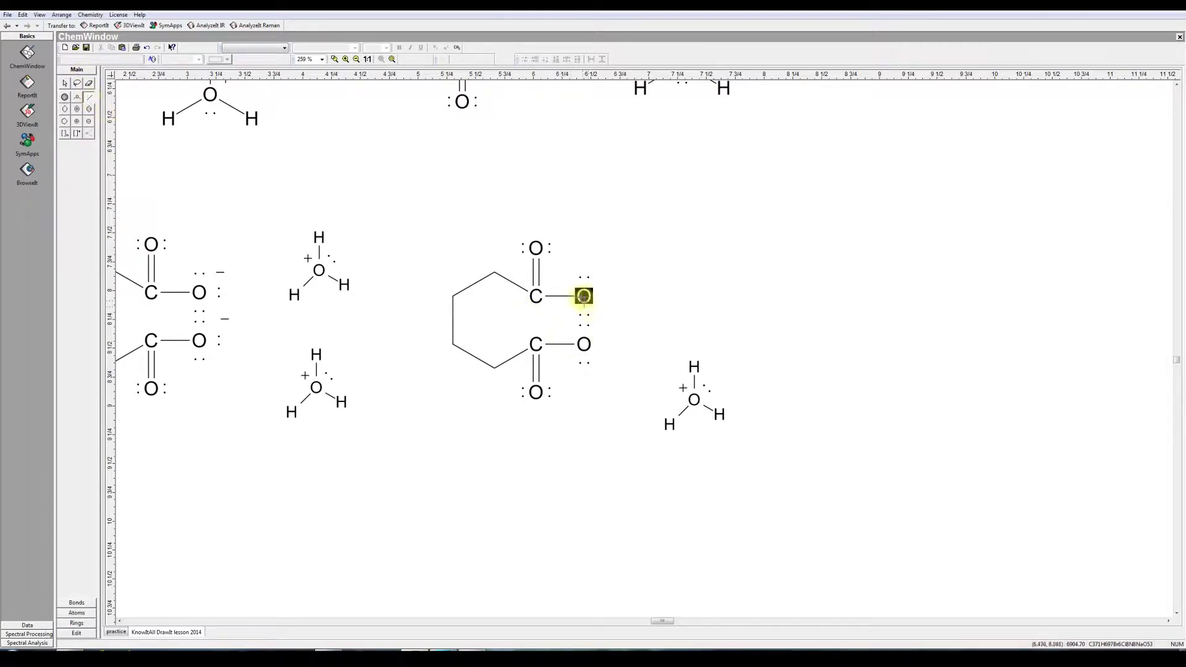
{"action": "left_click", "coordinate": [584, 296]}
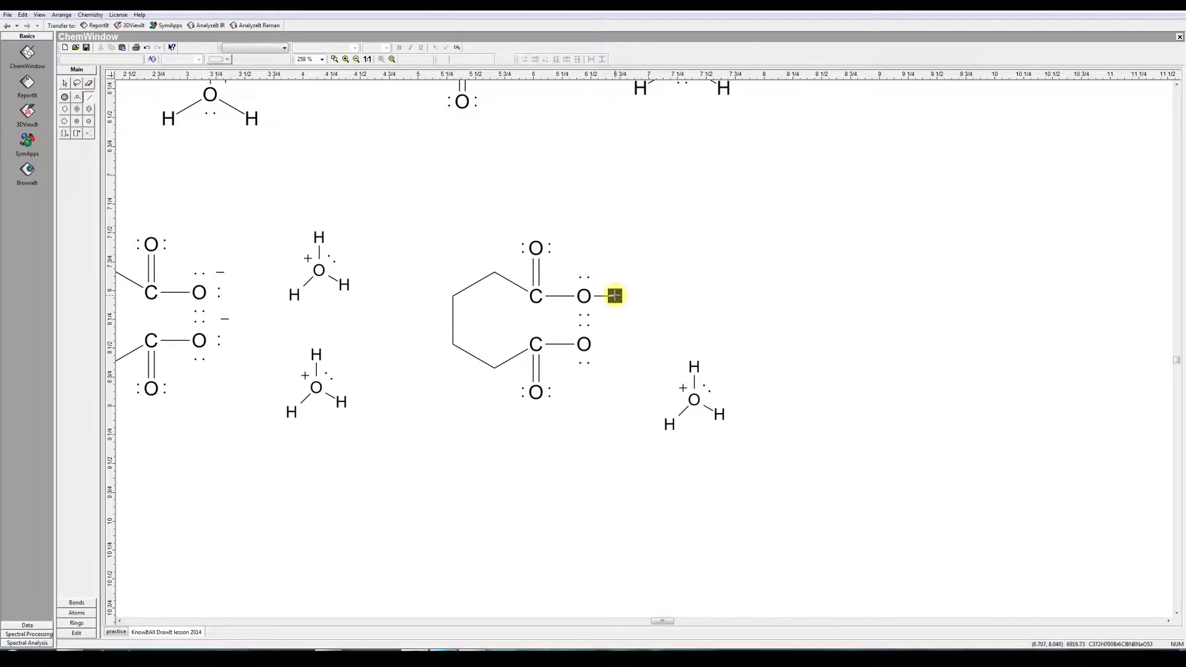
{"action": "left_click_drag", "start_coordinate": [614, 296], "coordinate": [615, 296]}
{"action": "left_click_drag", "start_coordinate": [584, 344], "coordinate": [614, 344]}
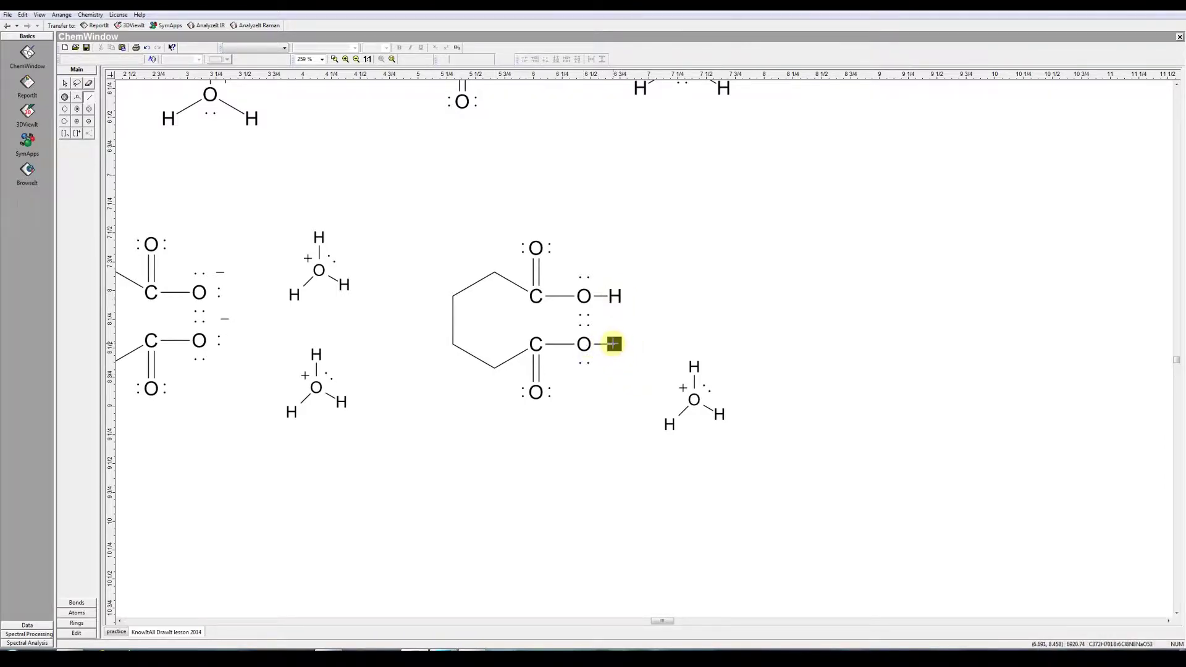
{"action": "left_click", "coordinate": [613, 344]}
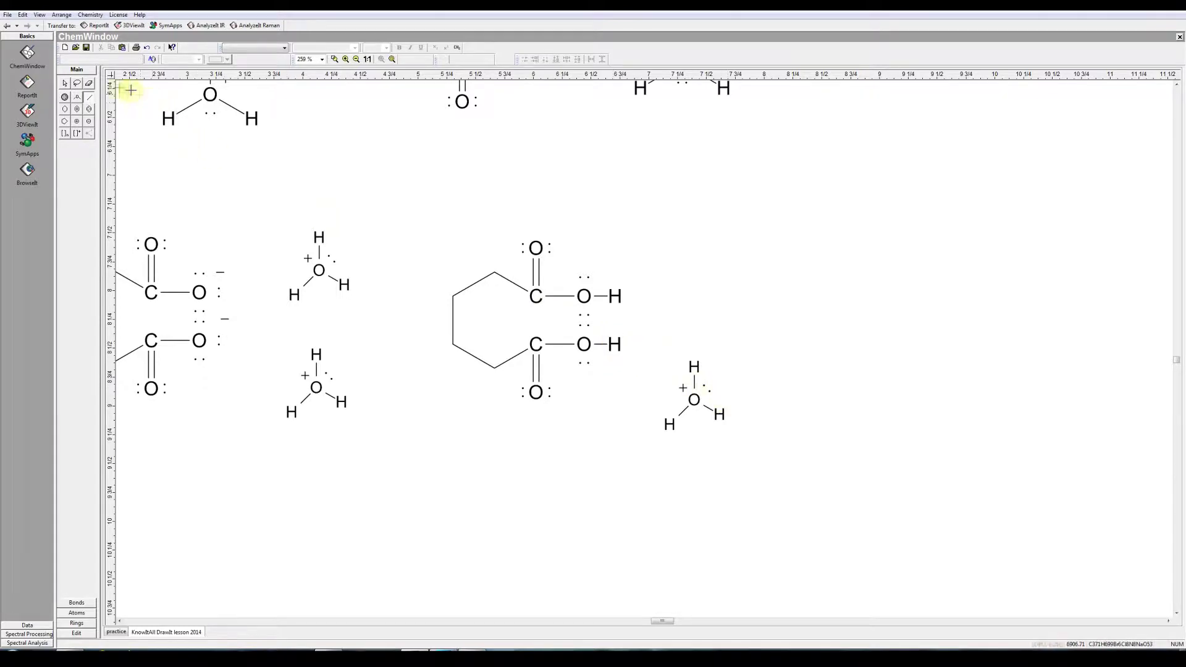
Remove the hydronium's top H and + charge, and add a lone pair to make water
{"action": "left_click", "coordinate": [90, 85]}
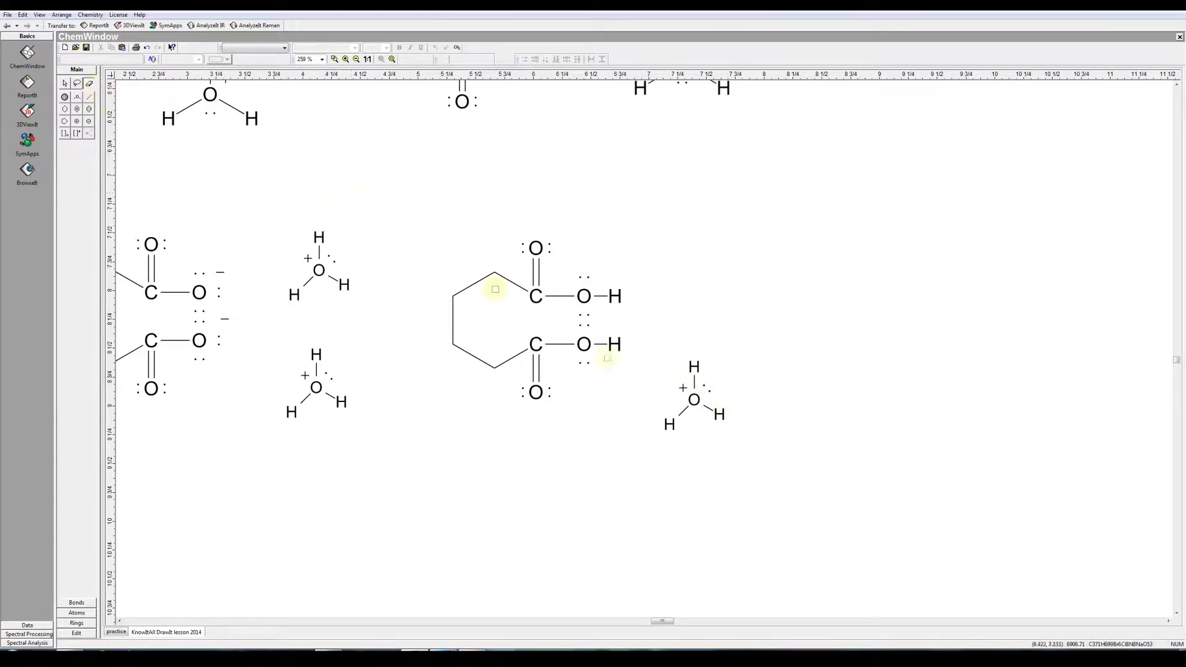
{"action": "left_click", "coordinate": [694, 366]}
{"action": "left_click", "coordinate": [682, 388]}
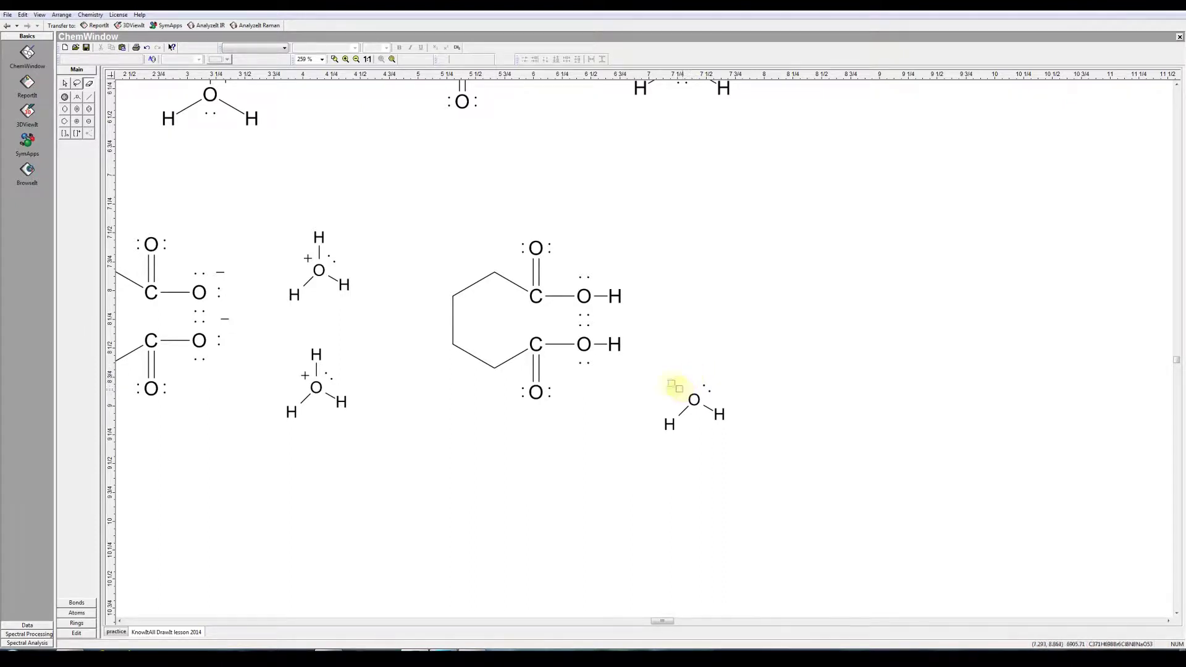
{"action": "left_click", "coordinate": [80, 613]}
{"action": "left_click", "coordinate": [76, 144]}
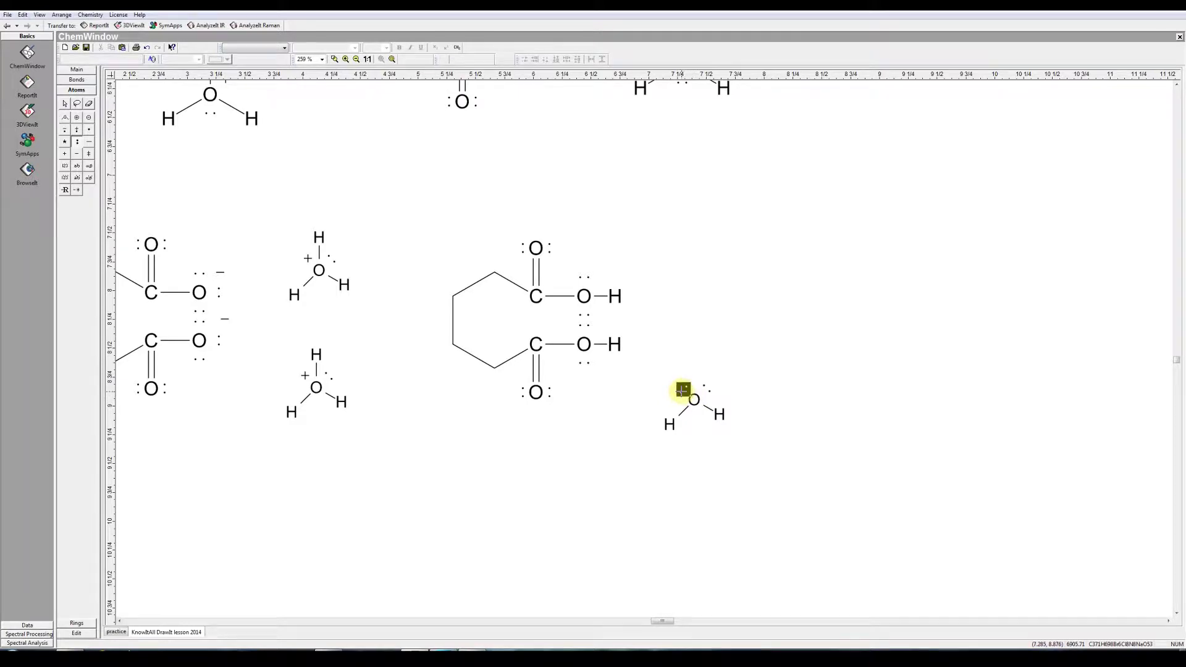
{"action": "left_click", "coordinate": [682, 390]}
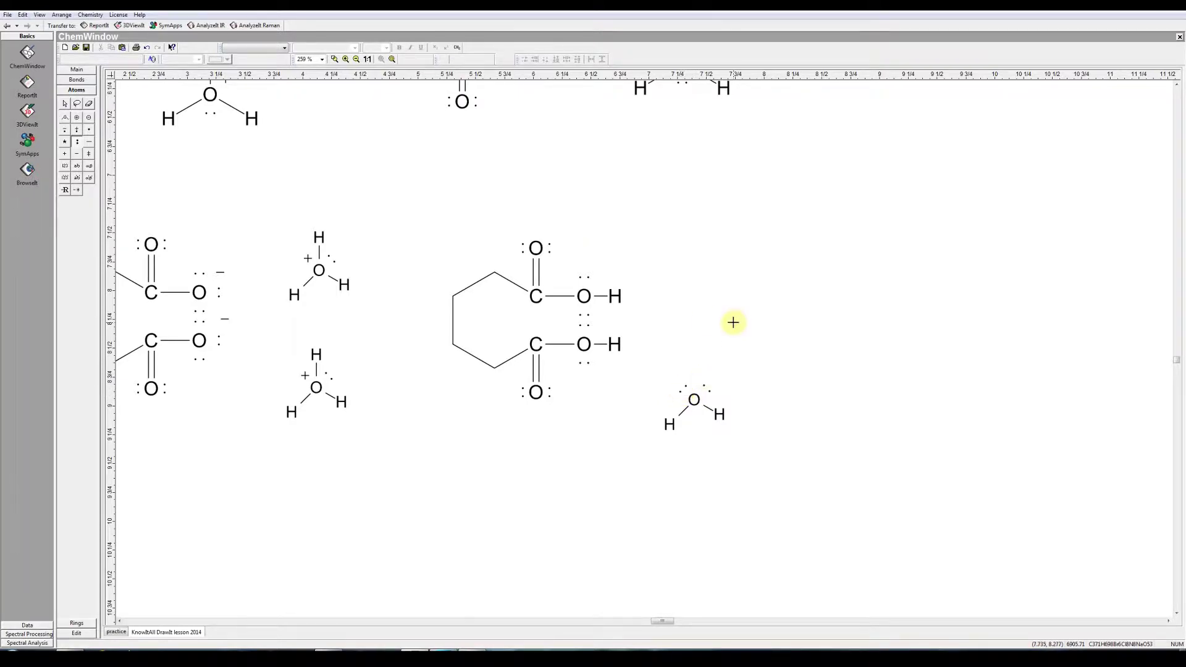
Copy the water molecule upward to make a second water, then select all structures
{"action": "left_click", "coordinate": [77, 71]}
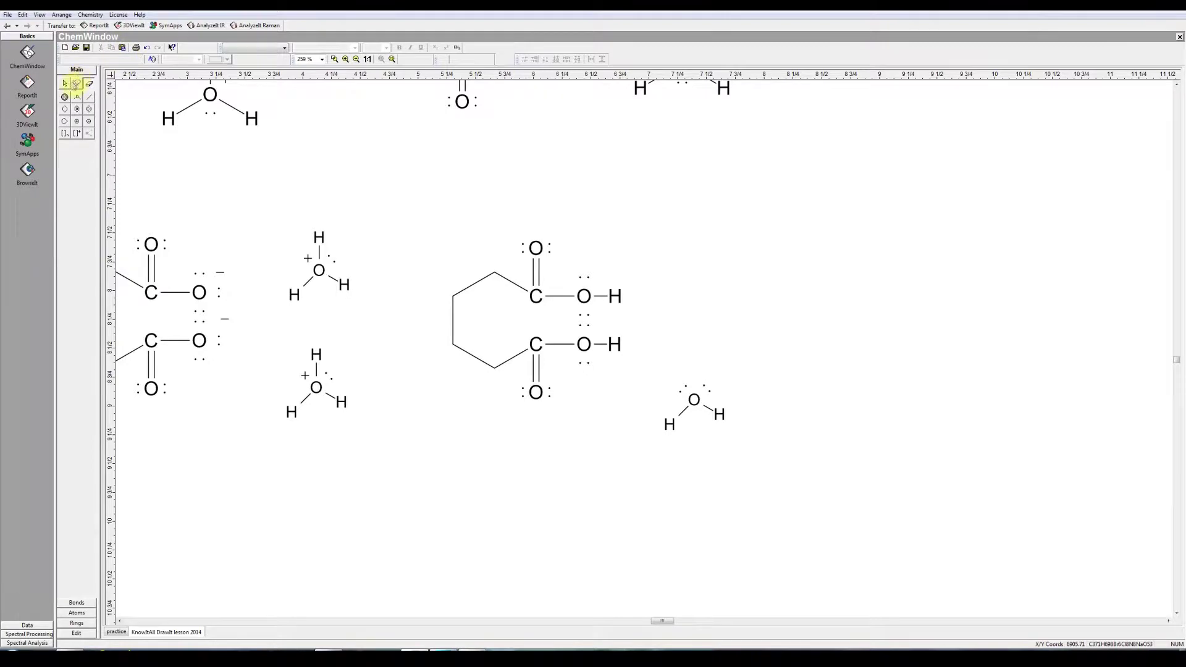
{"action": "left_click", "coordinate": [66, 85]}
{"action": "left_click_drag", "start_coordinate": [643, 376], "coordinate": [735, 460]}
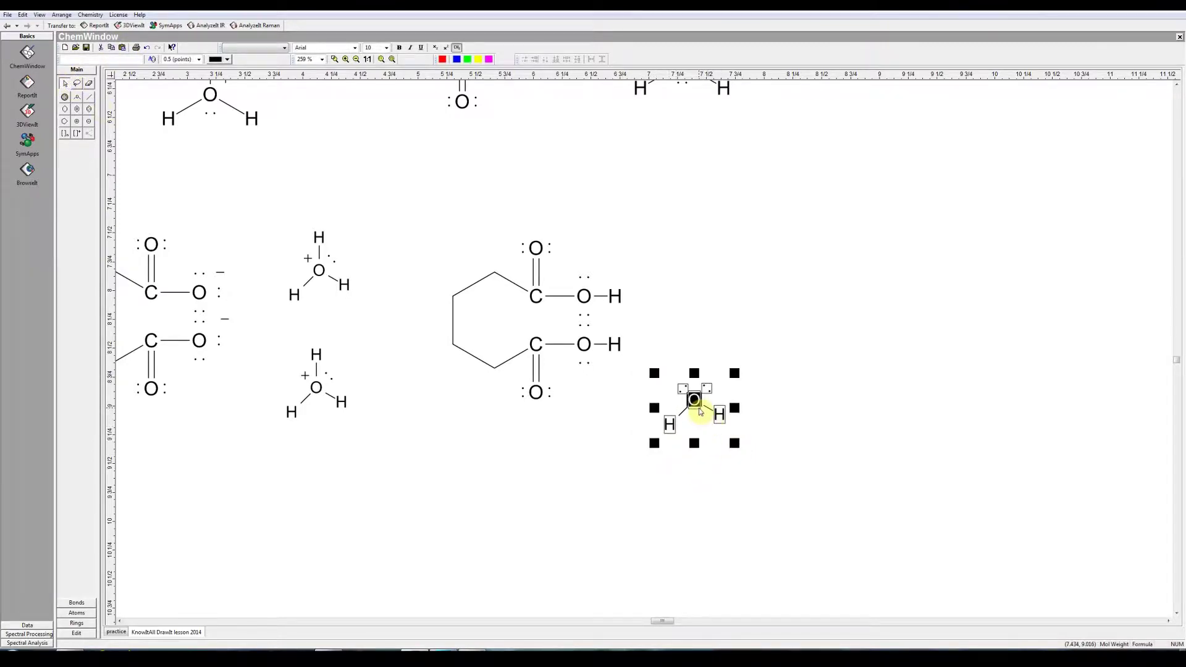
{"action": "left_click_drag", "start_coordinate": [700, 412], "coordinate": [713, 267]}
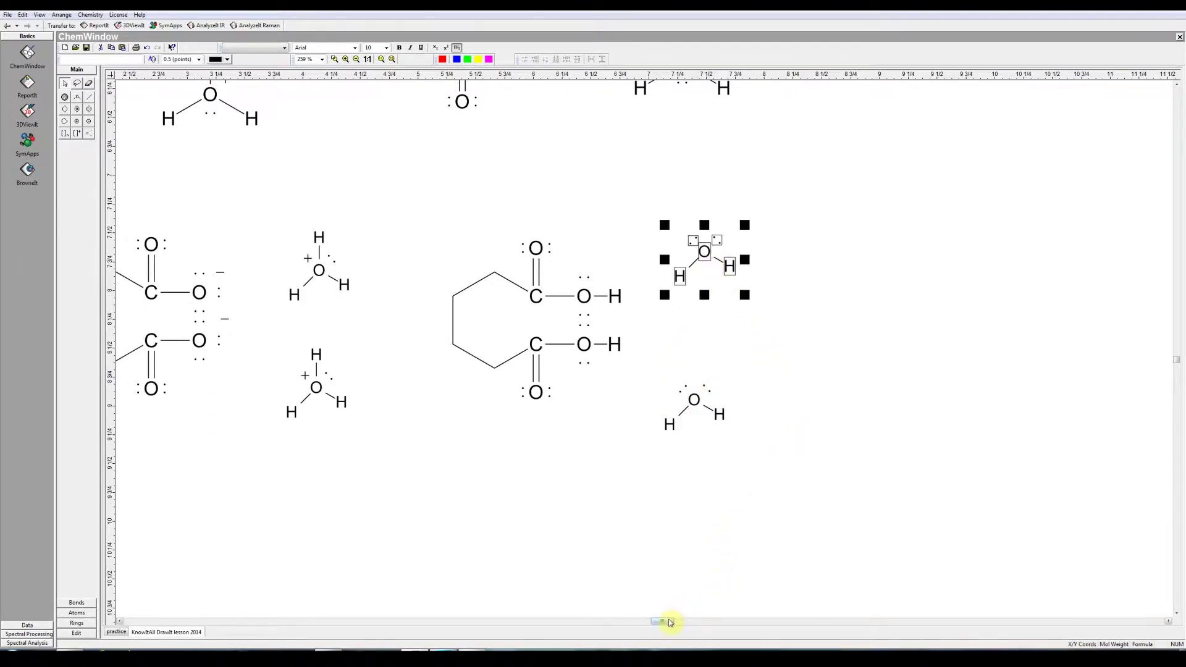
{"action": "left_click_drag", "start_coordinate": [670, 622], "coordinate": [662, 620]}
{"action": "left_click", "coordinate": [806, 512]}
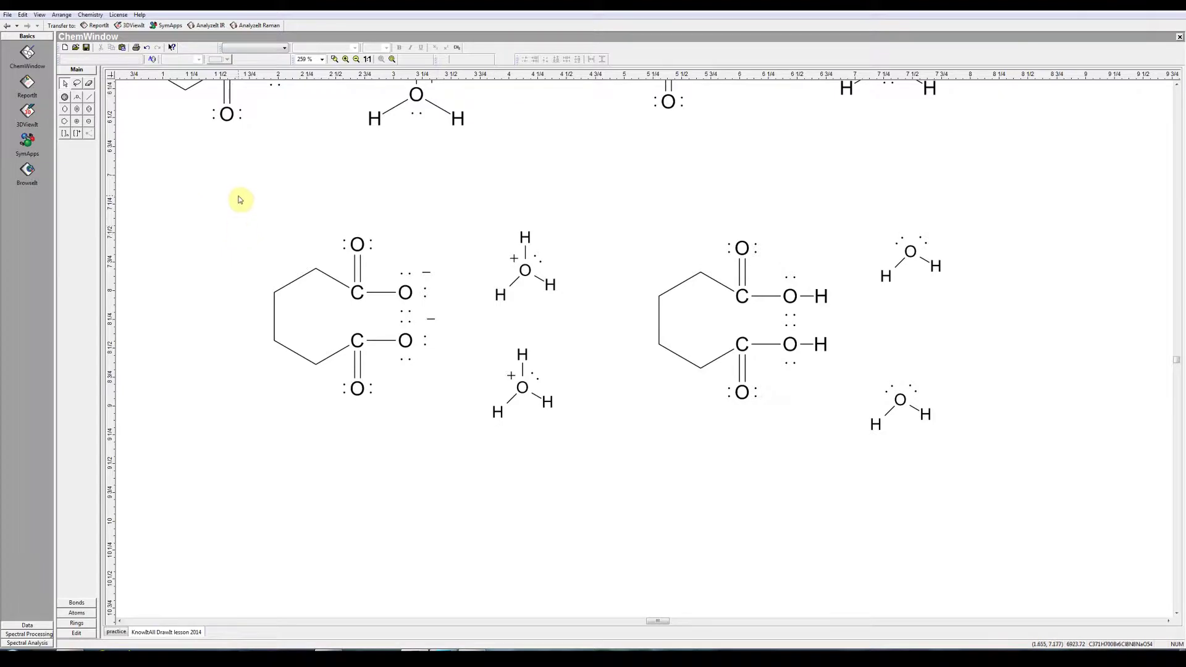
{"action": "left_click_drag", "start_coordinate": [240, 196], "coordinate": [982, 469]}
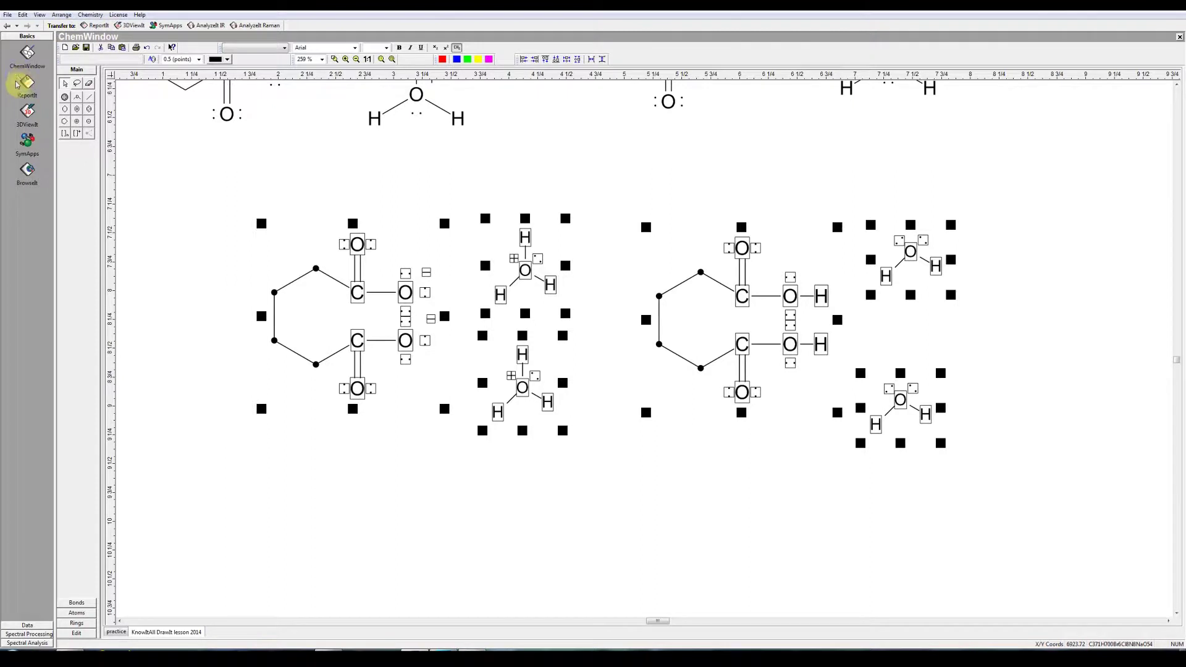
Transfer the selected structures to ReportIt and position the block under the example reaction
{"action": "left_click", "coordinate": [97, 26]}
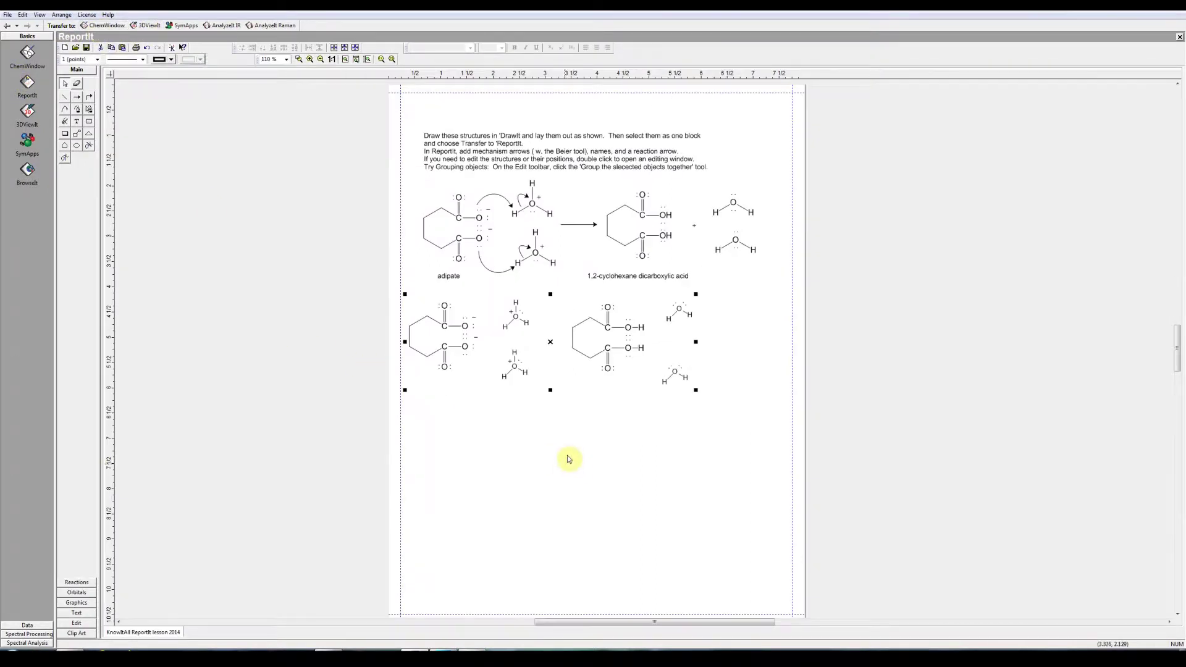
{"action": "left_click_drag", "start_coordinate": [584, 362], "coordinate": [627, 406]}
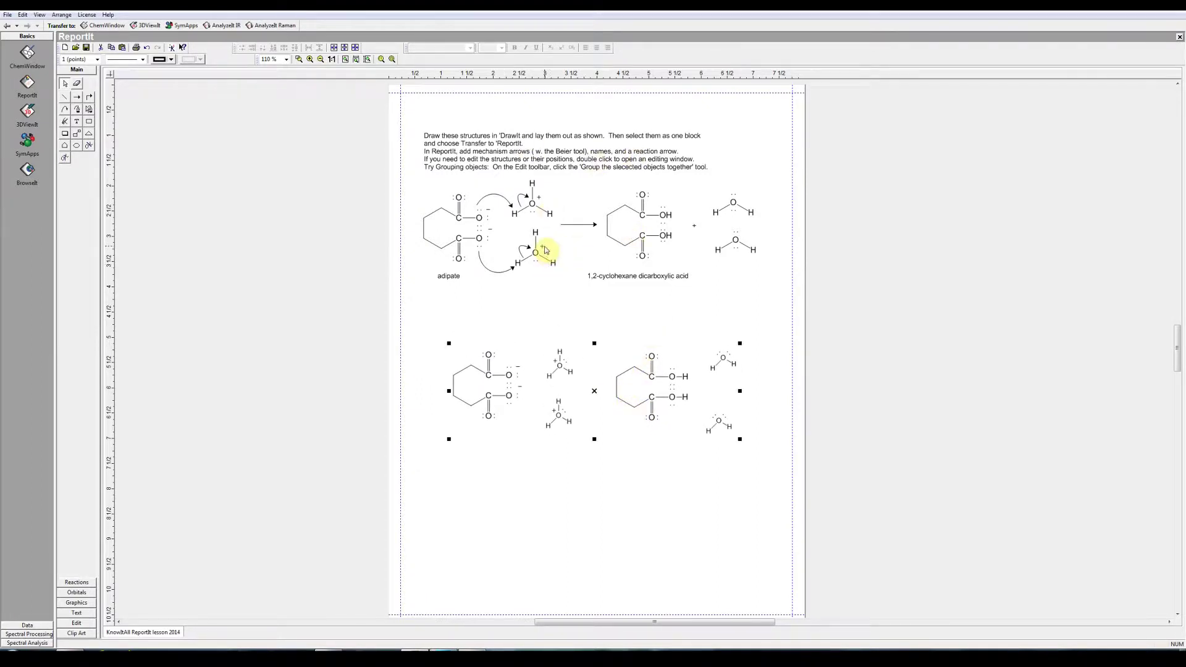
{"action": "left_click", "coordinate": [551, 306]}
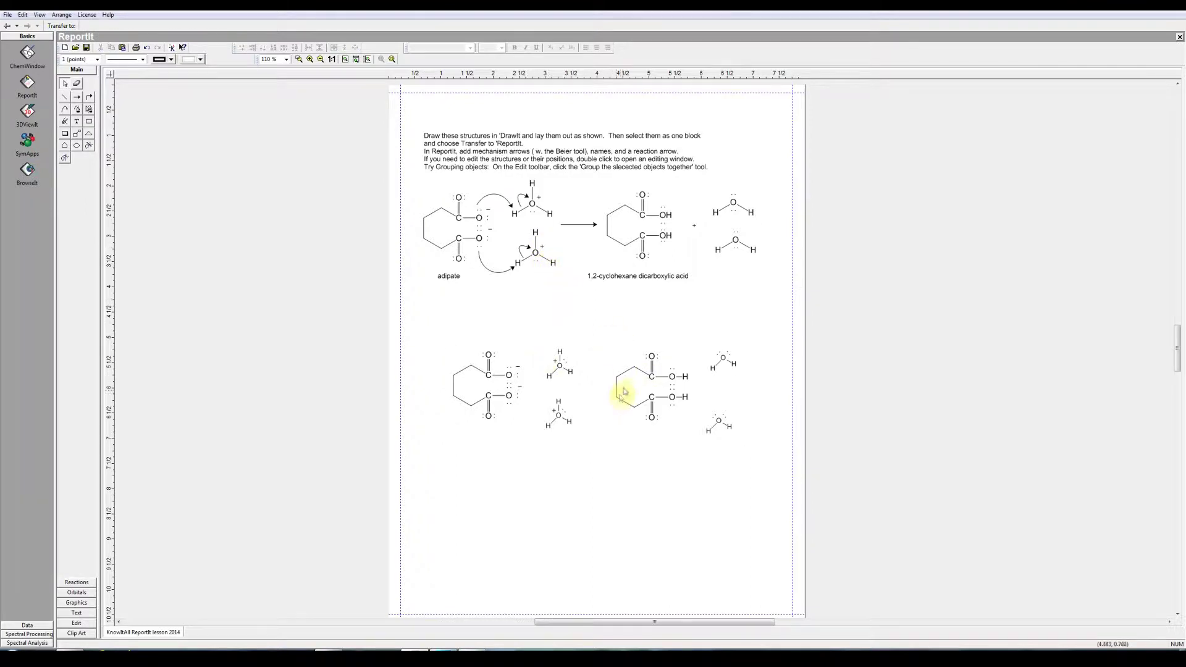
{"action": "left_click_drag", "start_coordinate": [621, 401], "coordinate": [618, 367]}
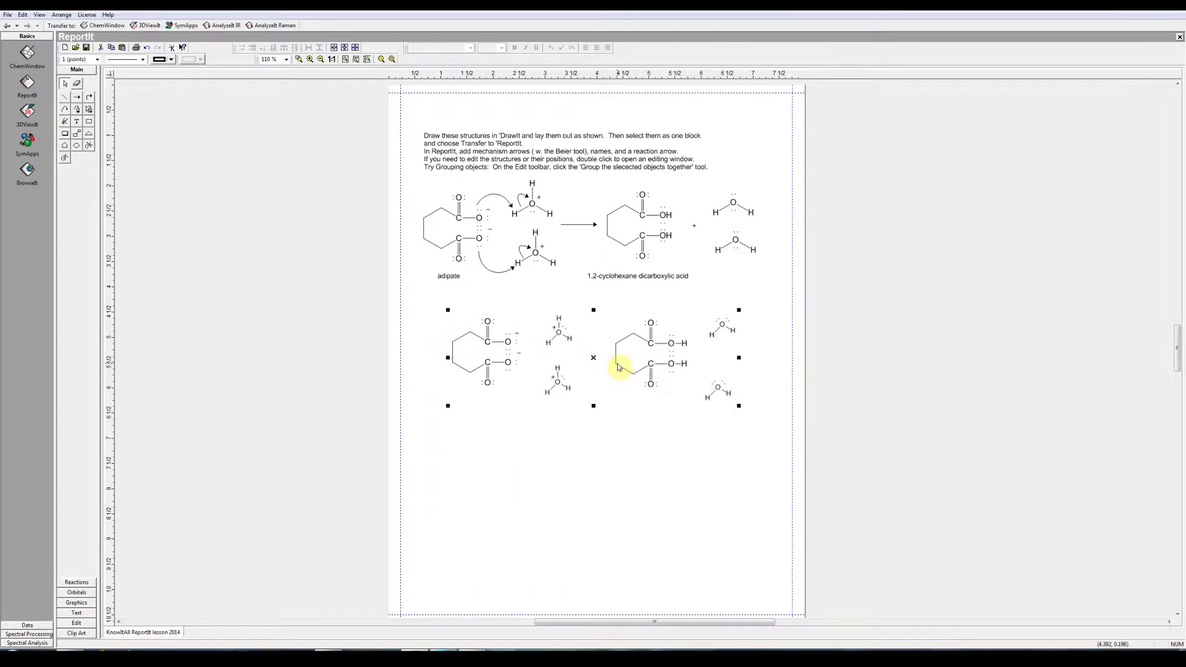
{"action": "double_click", "coordinate": [618, 367]}
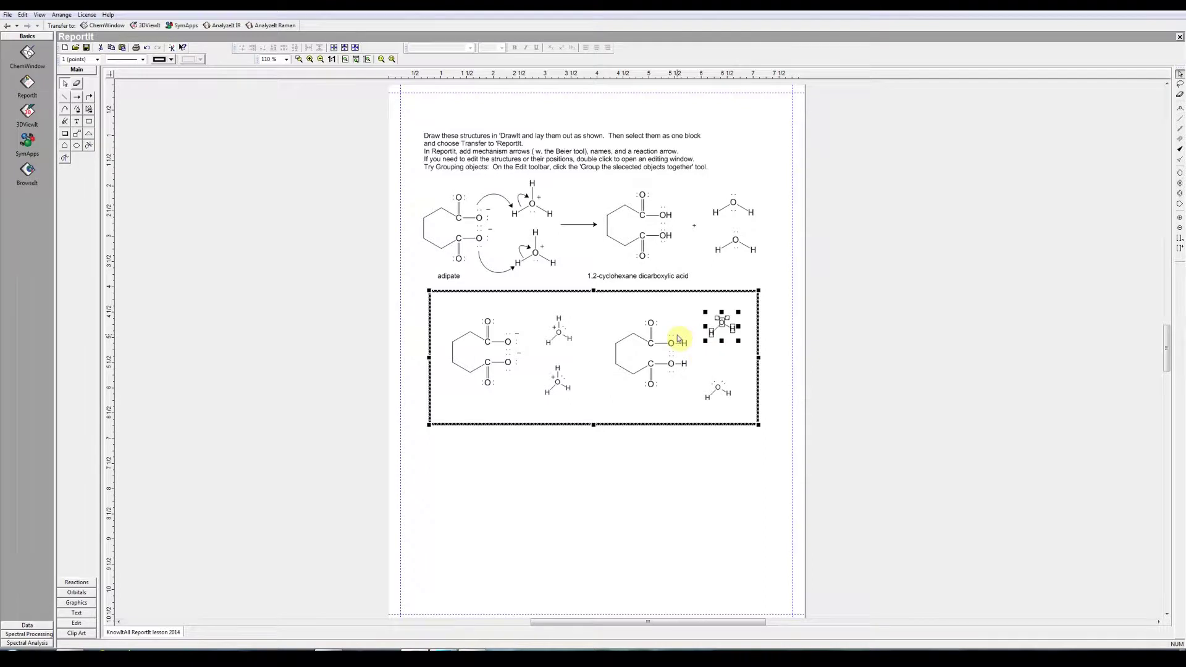
{"action": "left_click", "coordinate": [660, 476]}
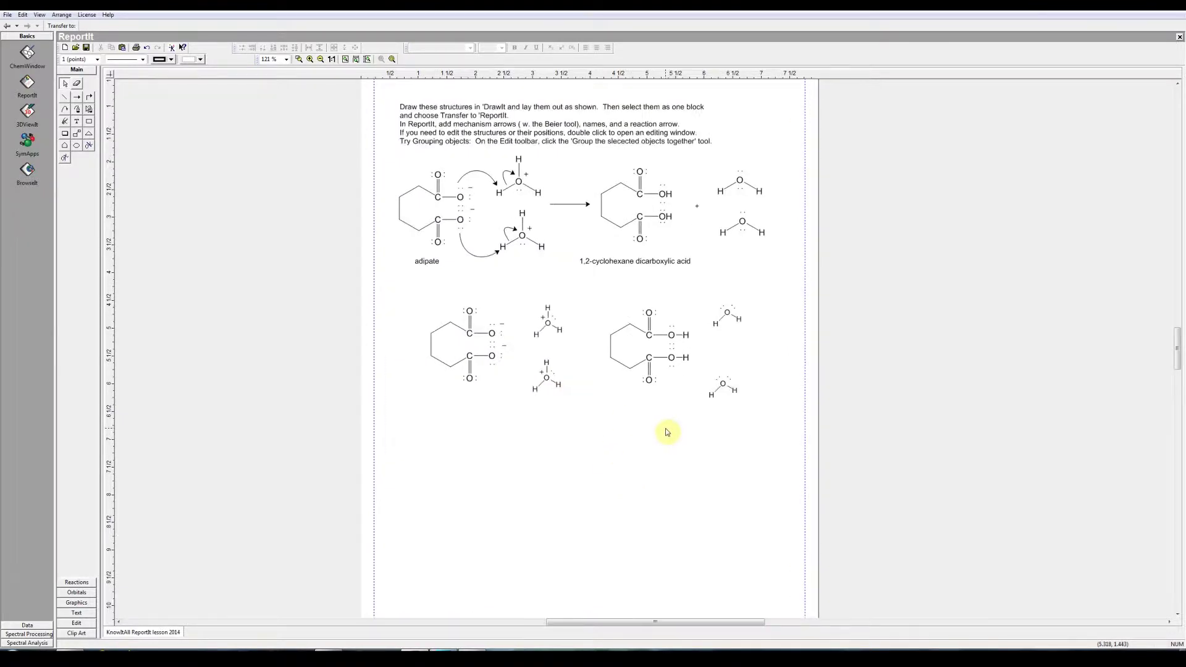
{"action": "scroll", "coordinate": [667, 433], "scroll_direction": "up", "scroll_amount": 1}
Draw curved arrows from the upper oxygen's lone pair to the hydronium H and from its H–O bond onto oxygen
{"action": "scroll", "coordinate": [668, 433], "scroll_direction": "up", "scroll_amount": 2}
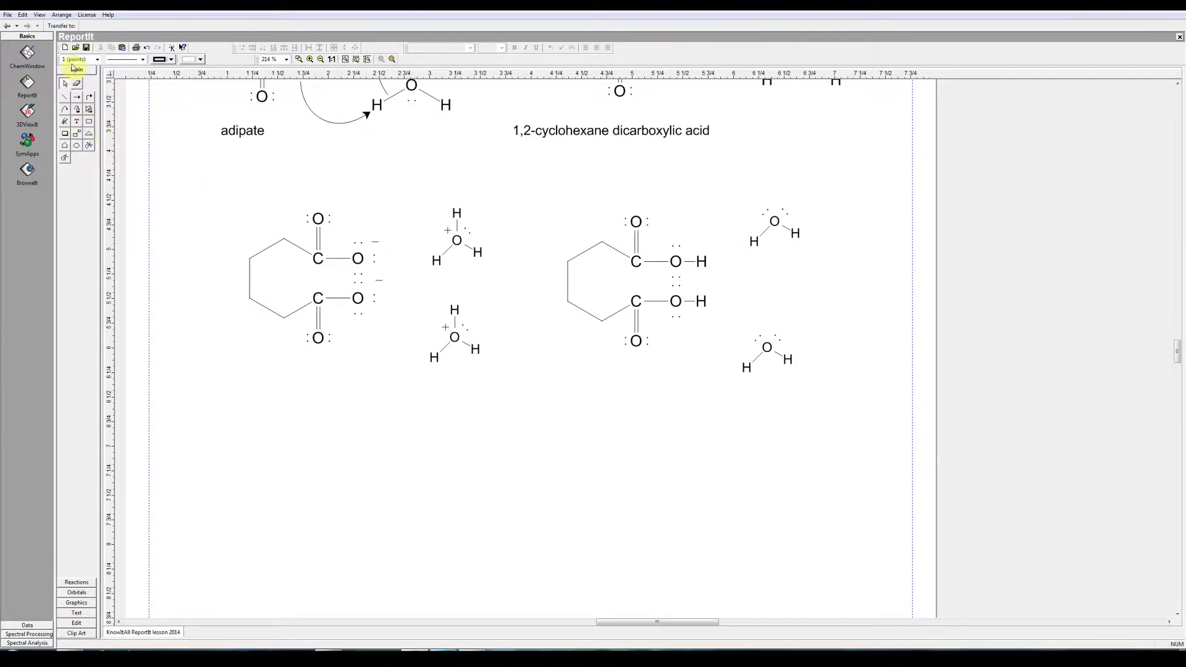
{"action": "left_click", "coordinate": [66, 111]}
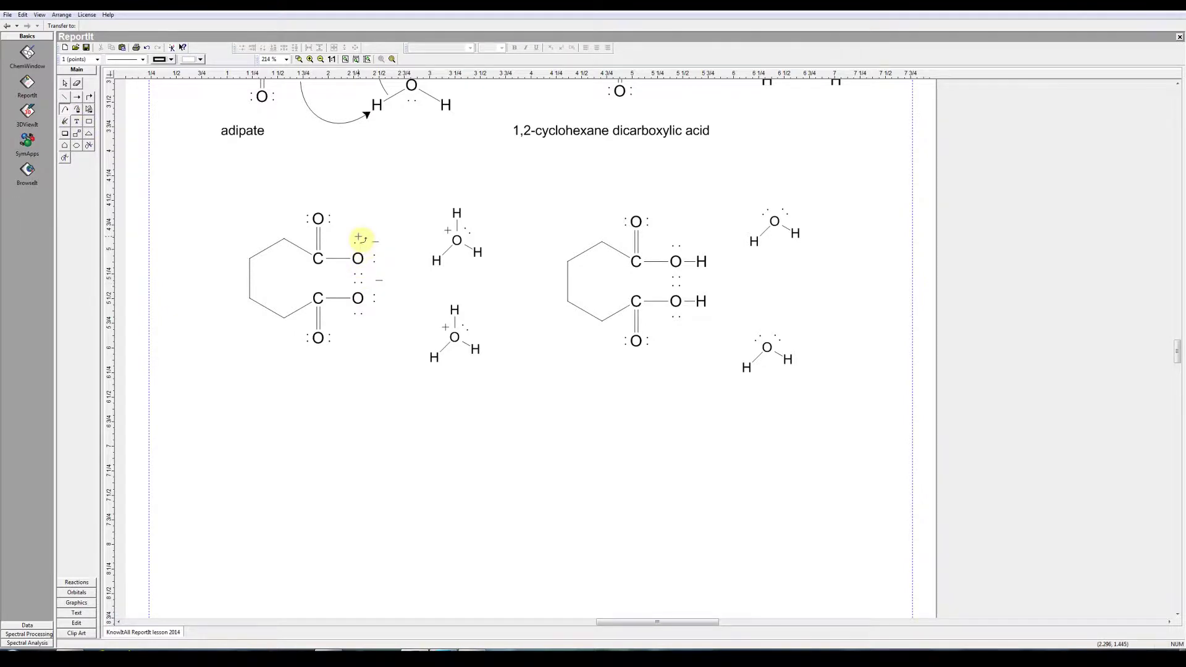
{"action": "mouse_move", "coordinate": [361, 238]}
{"action": "left_mouse_down"}
{"action": "mouse_move", "coordinate": [402, 233]}
{"action": "mouse_move", "coordinate": [427, 249]}
{"action": "left_mouse_up"}
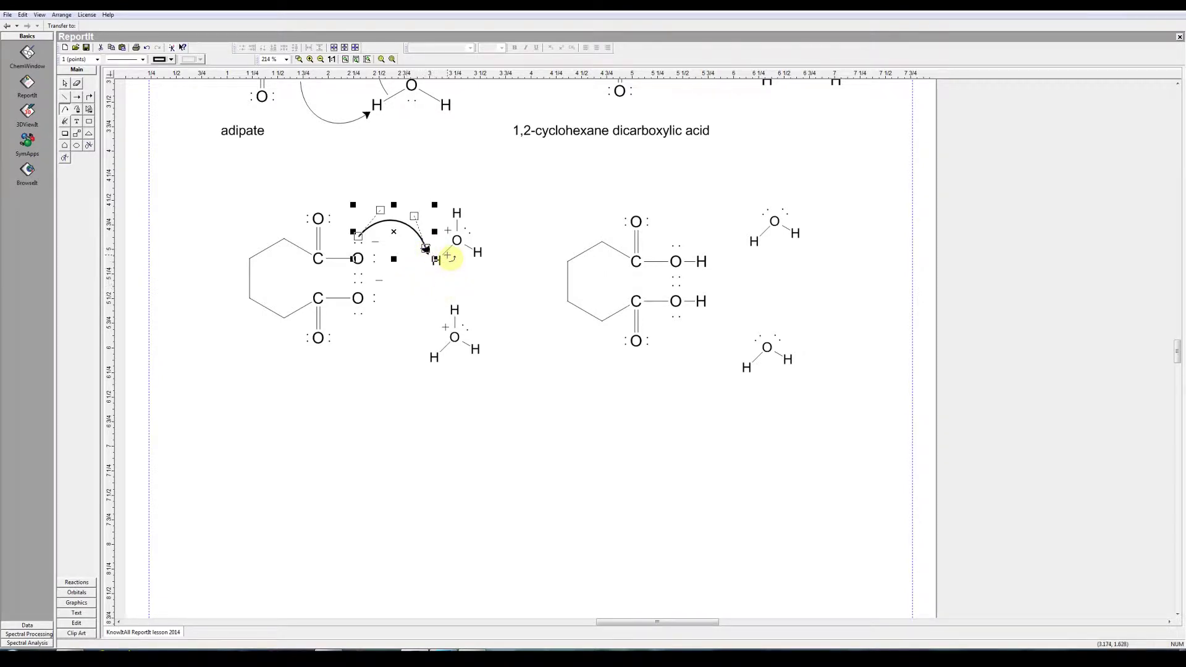
{"action": "left_click", "coordinate": [460, 270]}
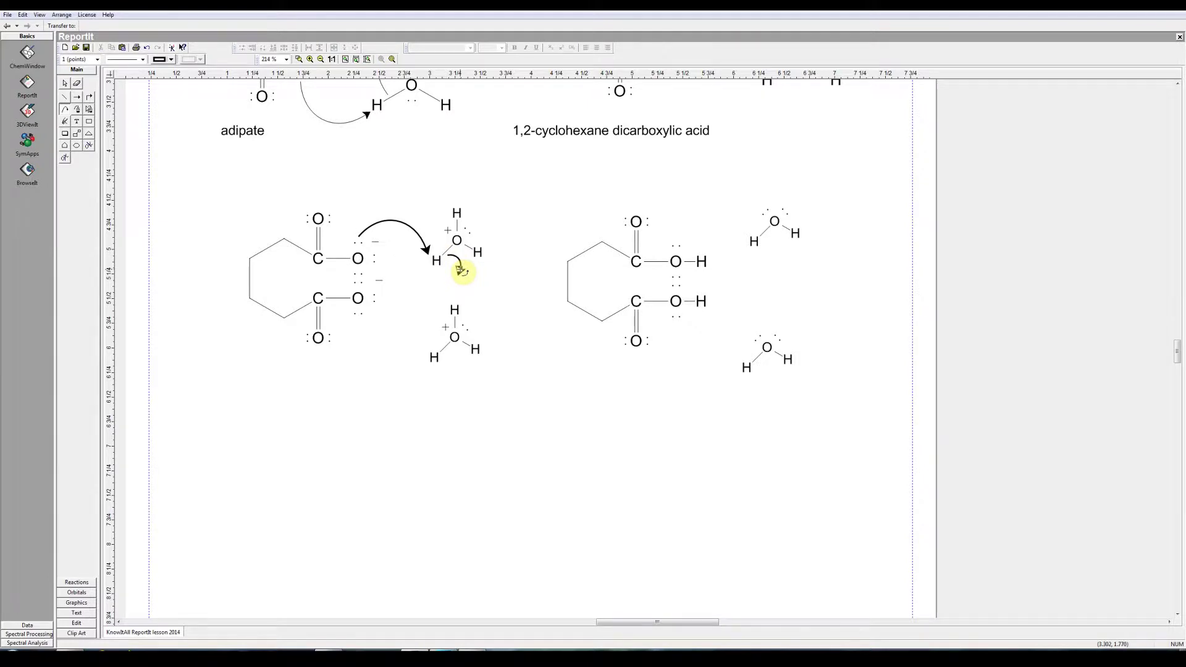
{"action": "mouse_move", "coordinate": [461, 271]}
{"action": "left_mouse_down"}
{"action": "mouse_move", "coordinate": [444, 254]}
{"action": "mouse_move", "coordinate": [462, 271]}
{"action": "mouse_move", "coordinate": [465, 259]}
{"action": "left_mouse_up"}
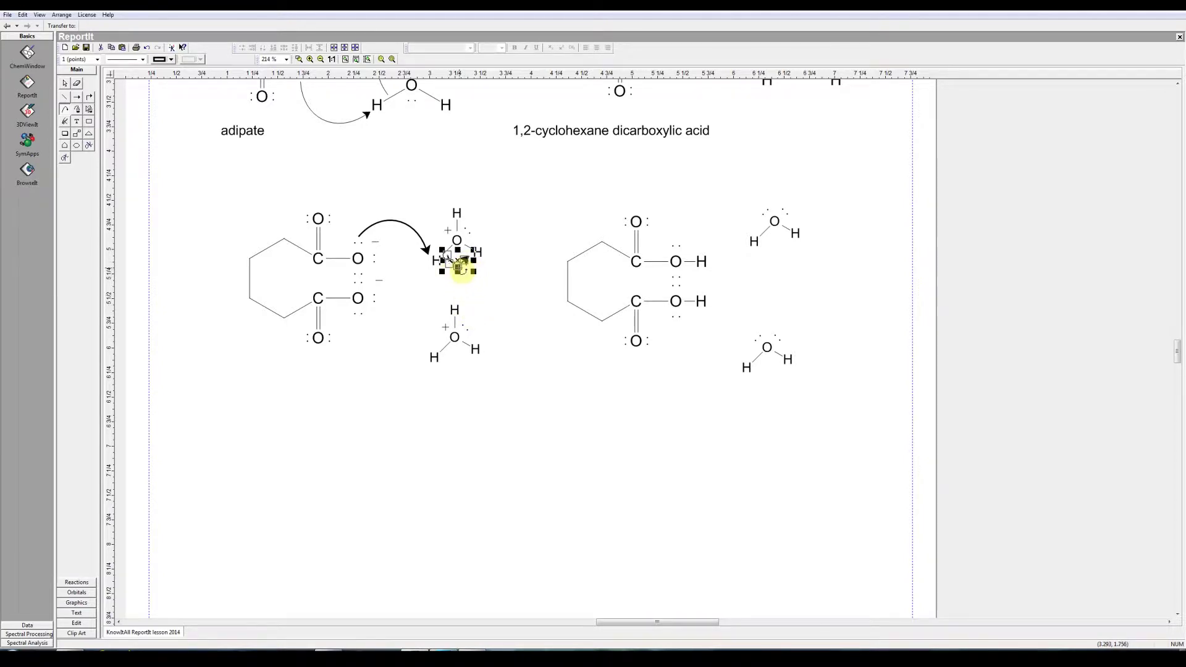
{"action": "left_click", "coordinate": [457, 258]}
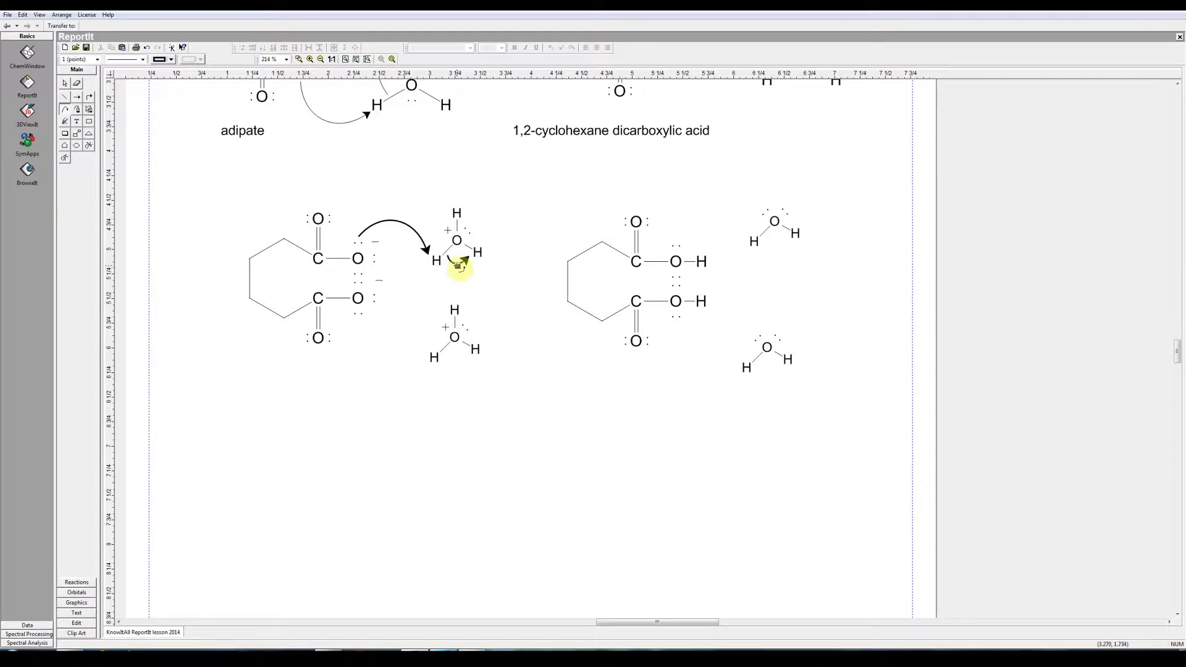
{"action": "left_click_drag", "start_coordinate": [467, 283], "coordinate": [478, 314]}
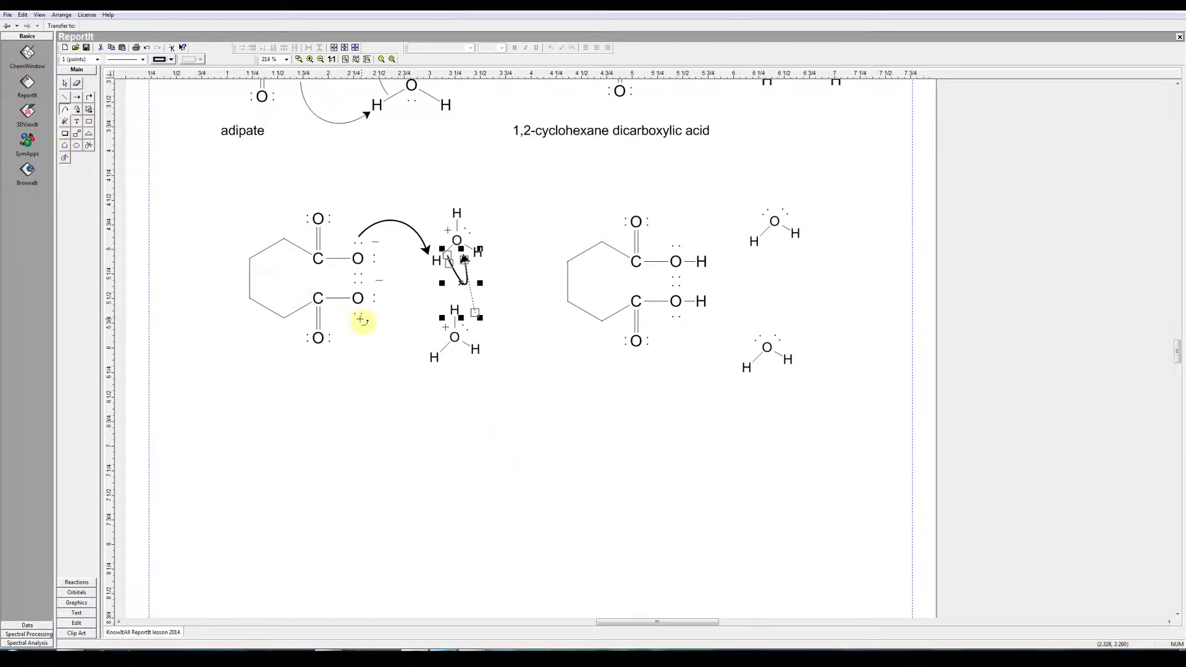
Draw the matching curved arrows on the lower hydronium and reshape its H–O bond arrow
{"action": "mouse_move", "coordinate": [362, 321]}
{"action": "left_mouse_down"}
{"action": "mouse_move", "coordinate": [369, 340]}
{"action": "mouse_move", "coordinate": [419, 366]}
{"action": "left_mouse_up"}
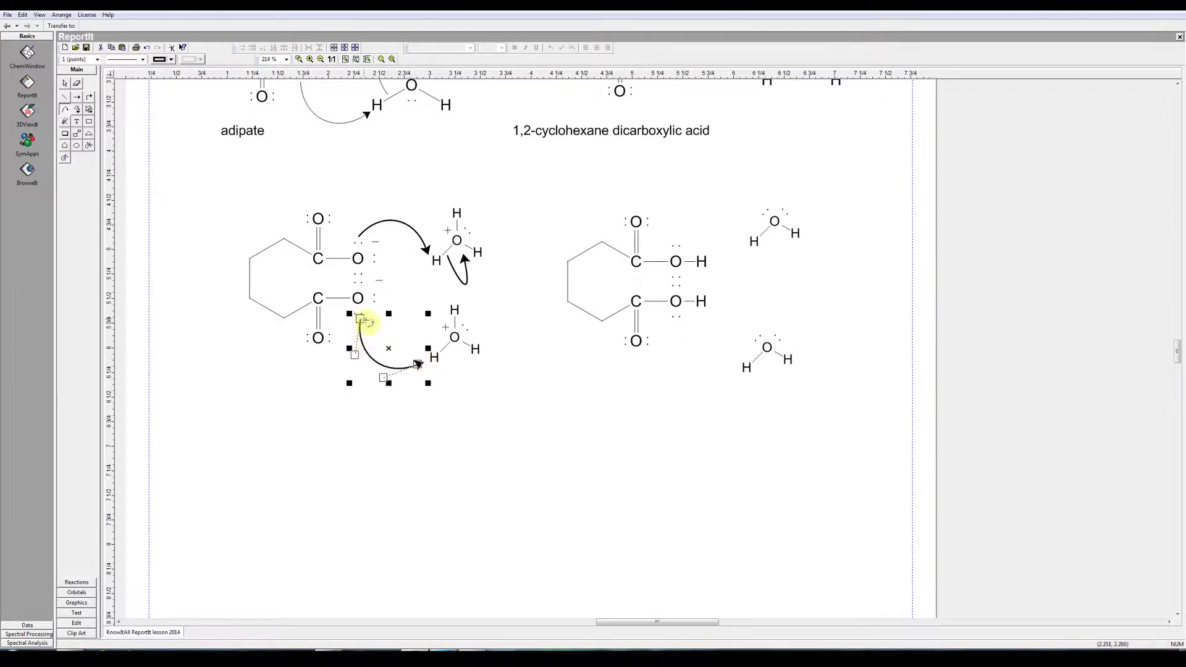
{"action": "mouse_move", "coordinate": [446, 356]}
{"action": "left_mouse_down"}
{"action": "mouse_move", "coordinate": [463, 381]}
{"action": "mouse_move", "coordinate": [463, 359]}
{"action": "mouse_move", "coordinate": [464, 398]}
{"action": "left_mouse_up"}
{"action": "key", "text": "ctrl+z"}
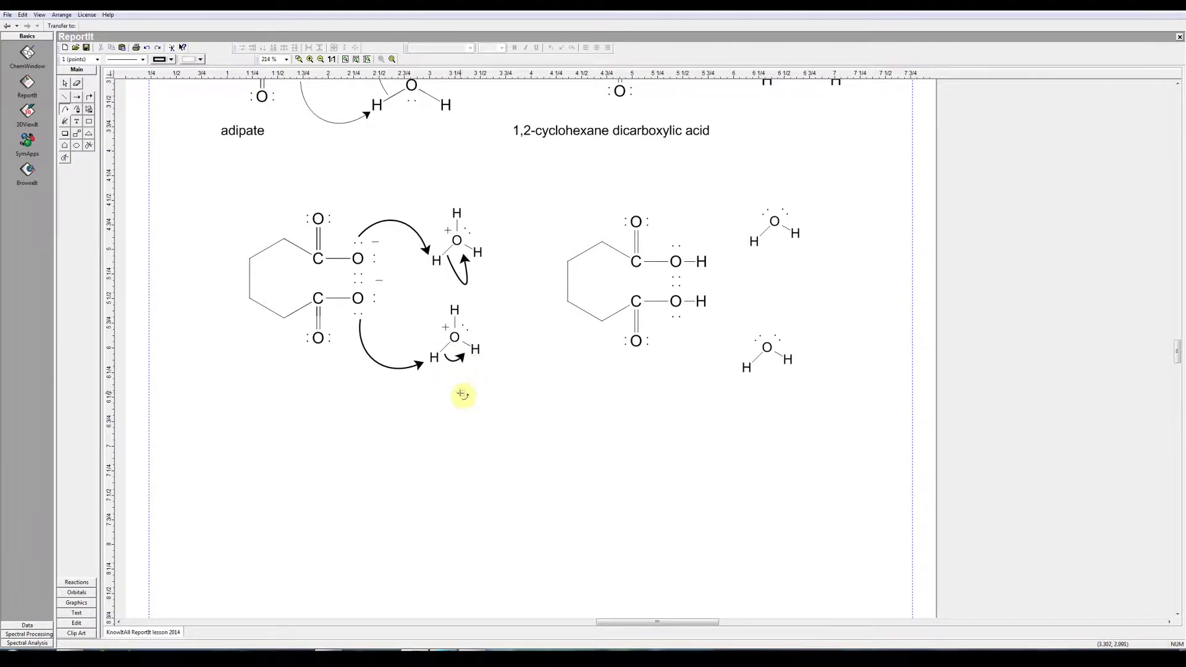
{"action": "left_click", "coordinate": [462, 359]}
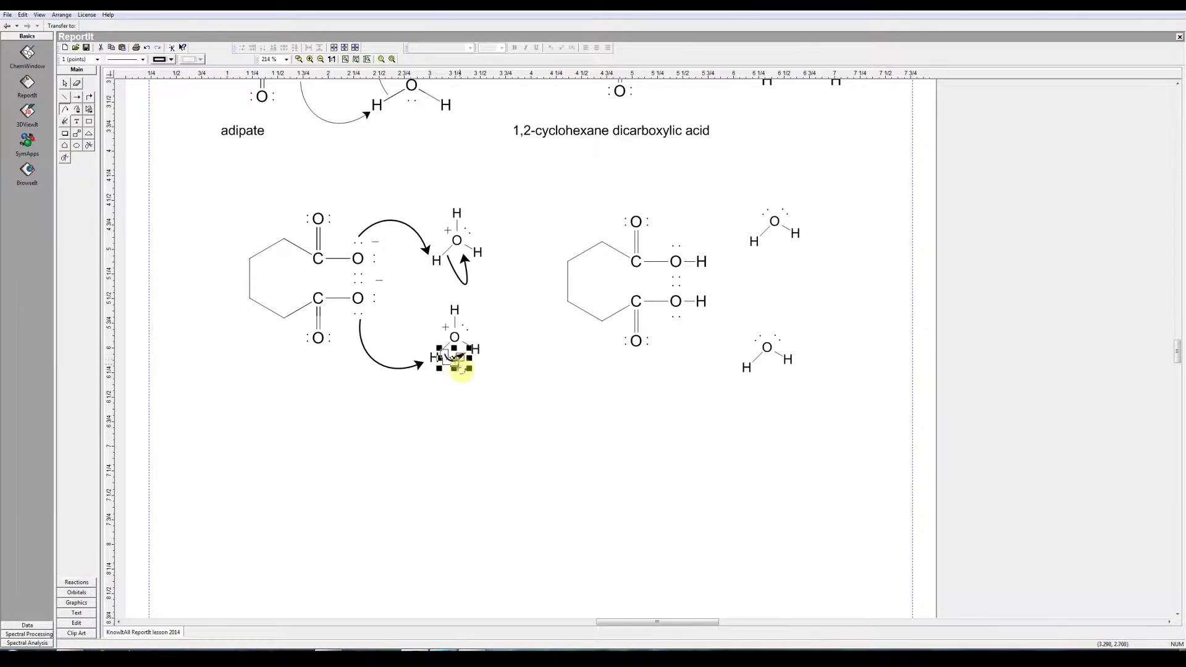
{"action": "key", "text": "ctrl+y"}
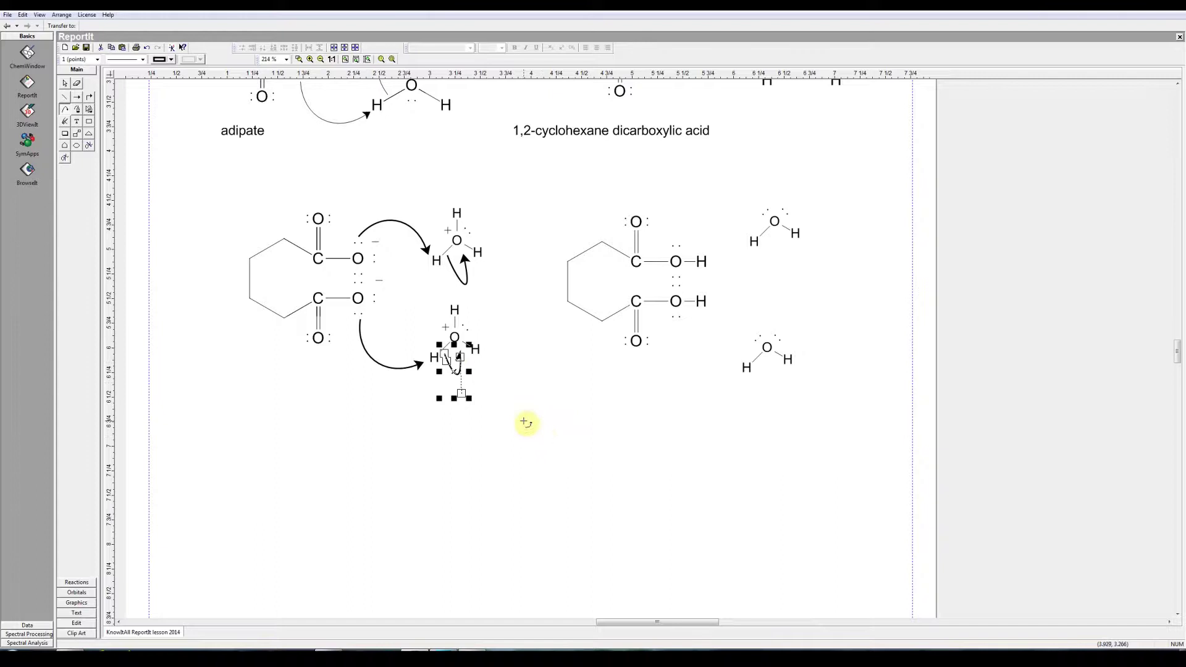
{"action": "key", "text": "ctrl+z"}
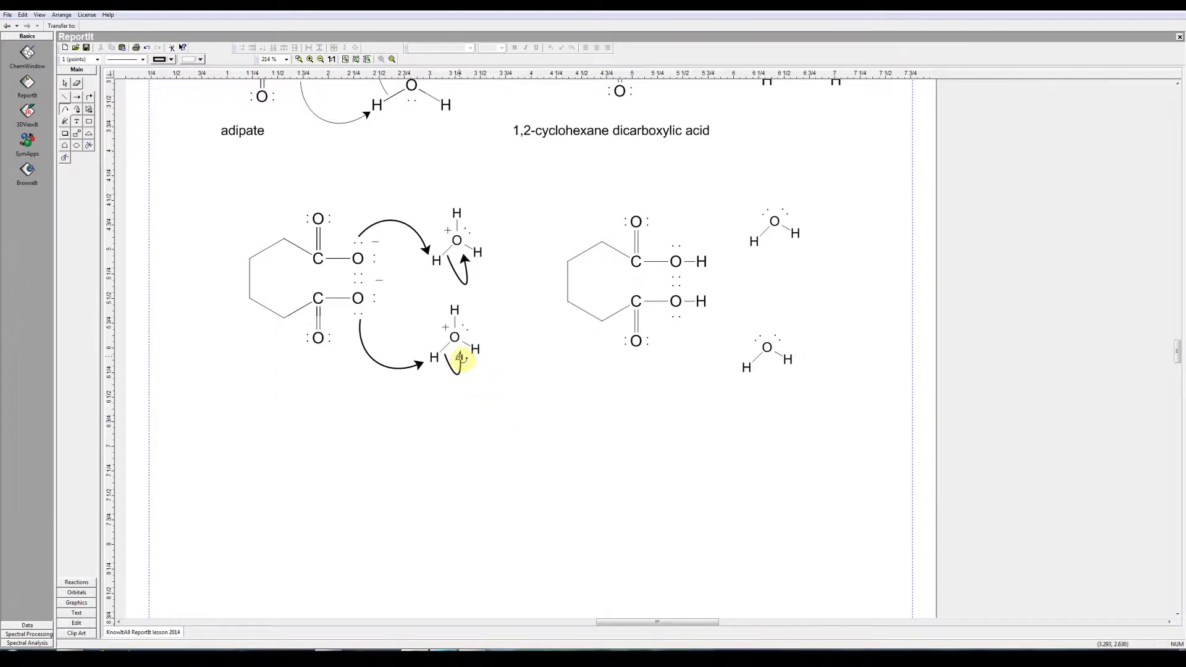
{"action": "left_click_drag", "start_coordinate": [461, 358], "coordinate": [463, 398]}
Draw a reaction arrow between the structures and place an 'adipate' label beneath the left one
{"action": "left_click", "coordinate": [535, 454]}
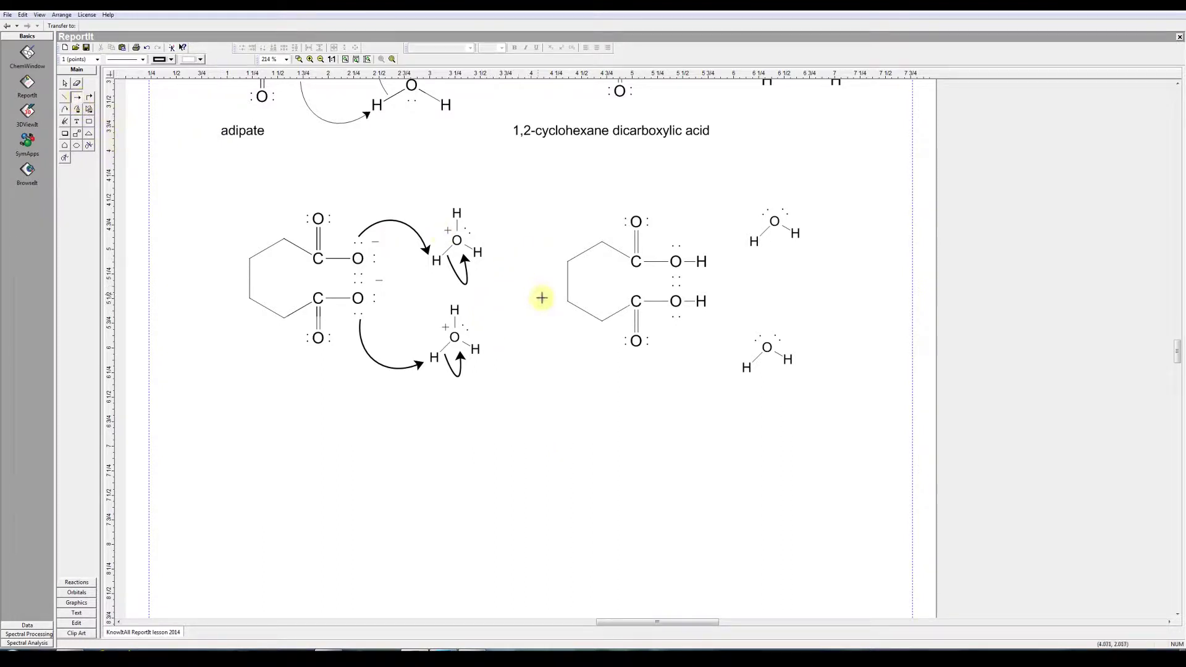
{"action": "left_click_drag", "start_coordinate": [492, 289], "coordinate": [530, 288]}
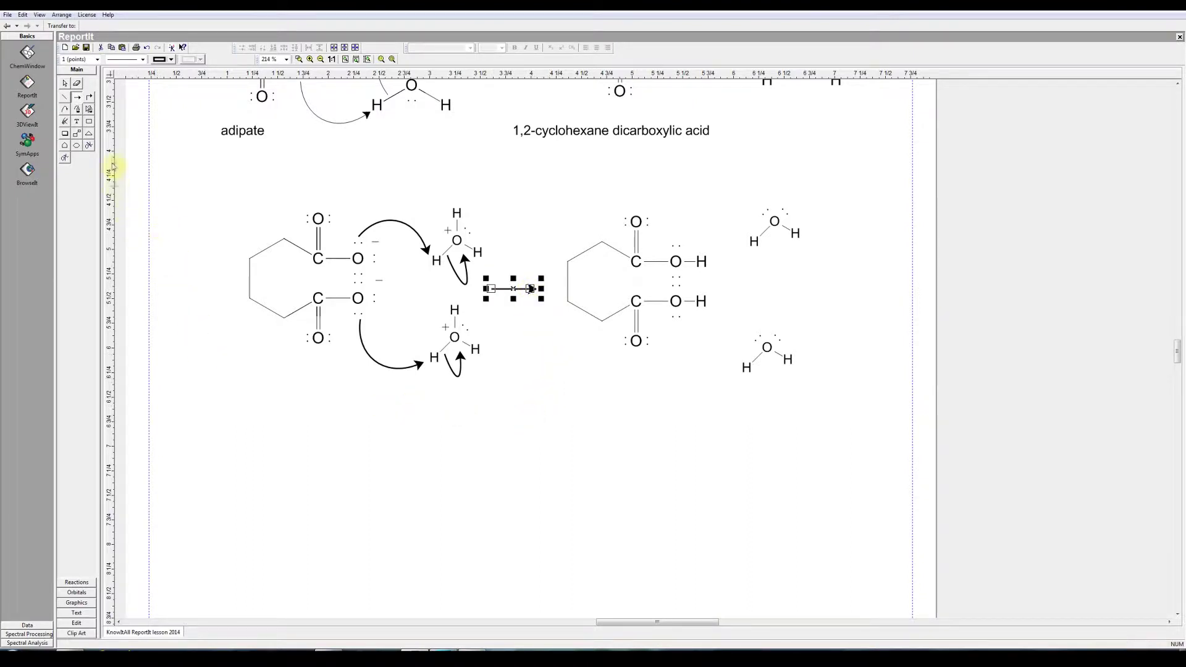
{"action": "left_click", "coordinate": [77, 124]}
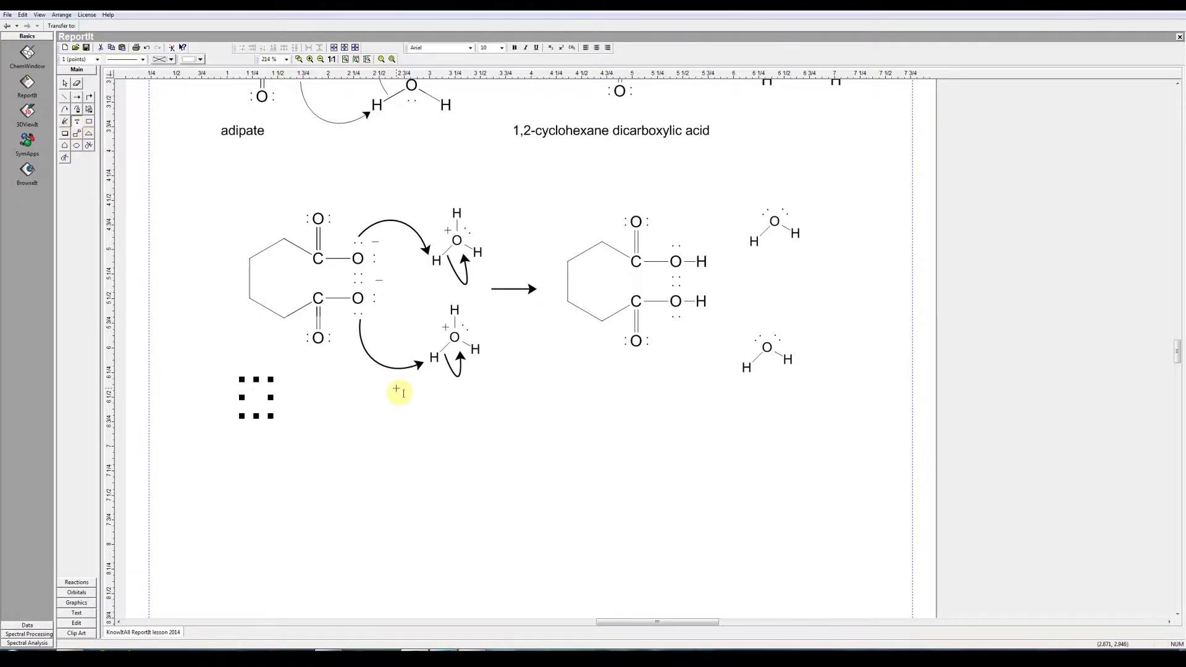
{"action": "type", "text": "adipatg"}
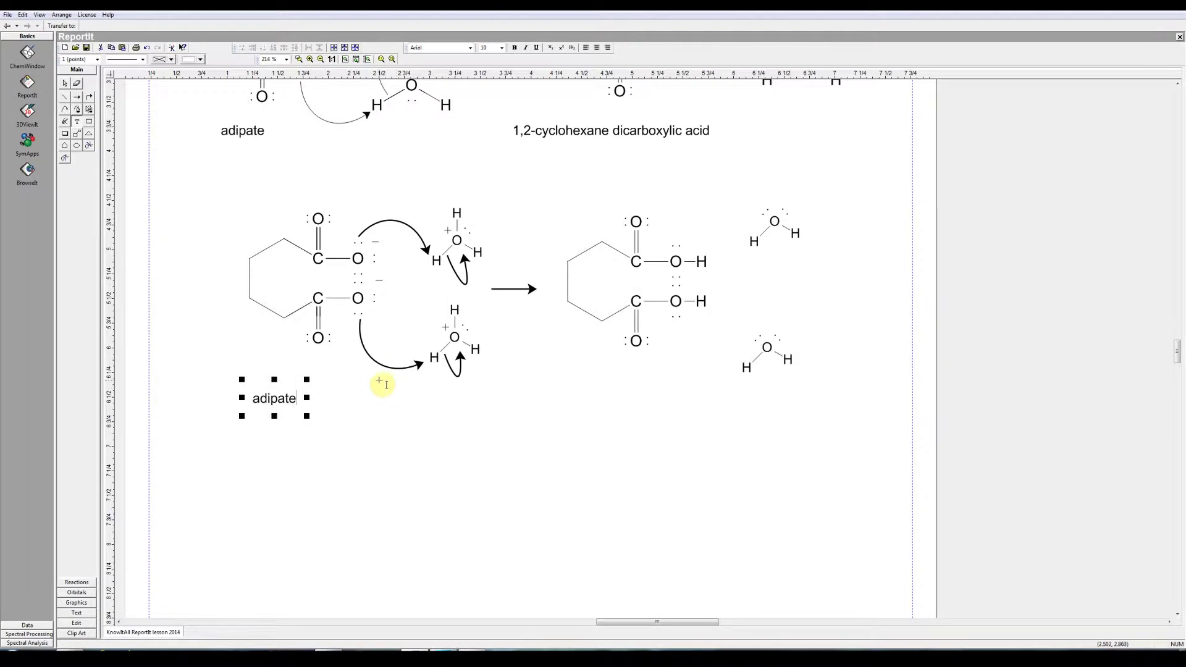
{"action": "left_click", "coordinate": [64, 83]}
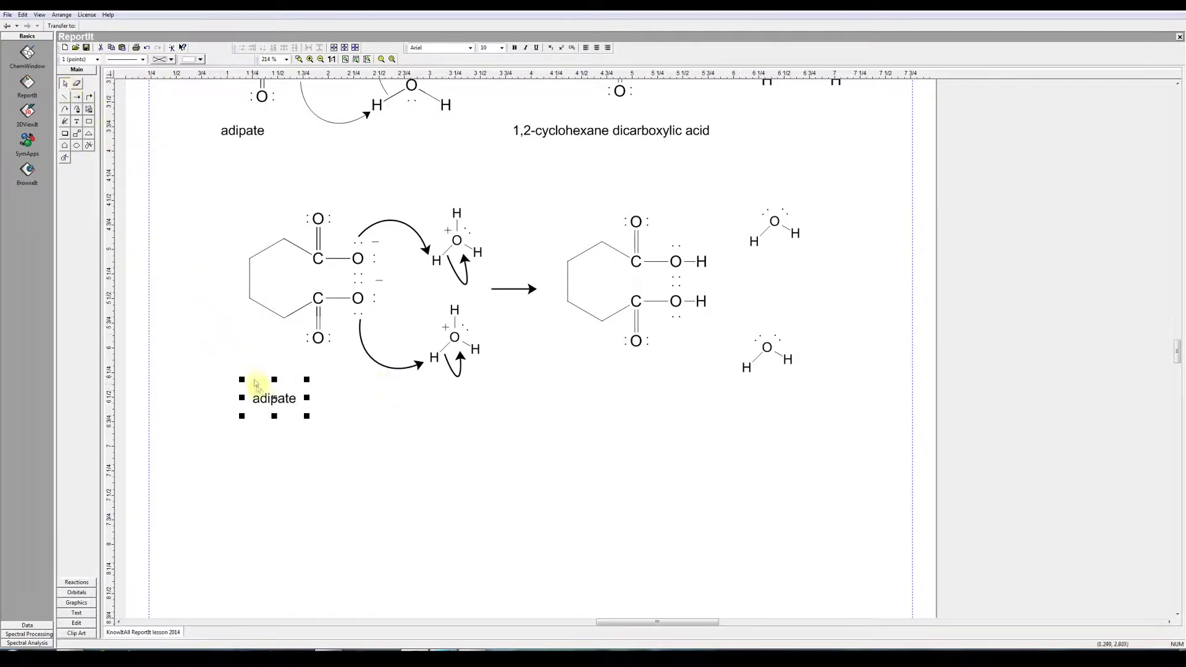
{"action": "left_click_drag", "start_coordinate": [272, 408], "coordinate": [297, 387]}
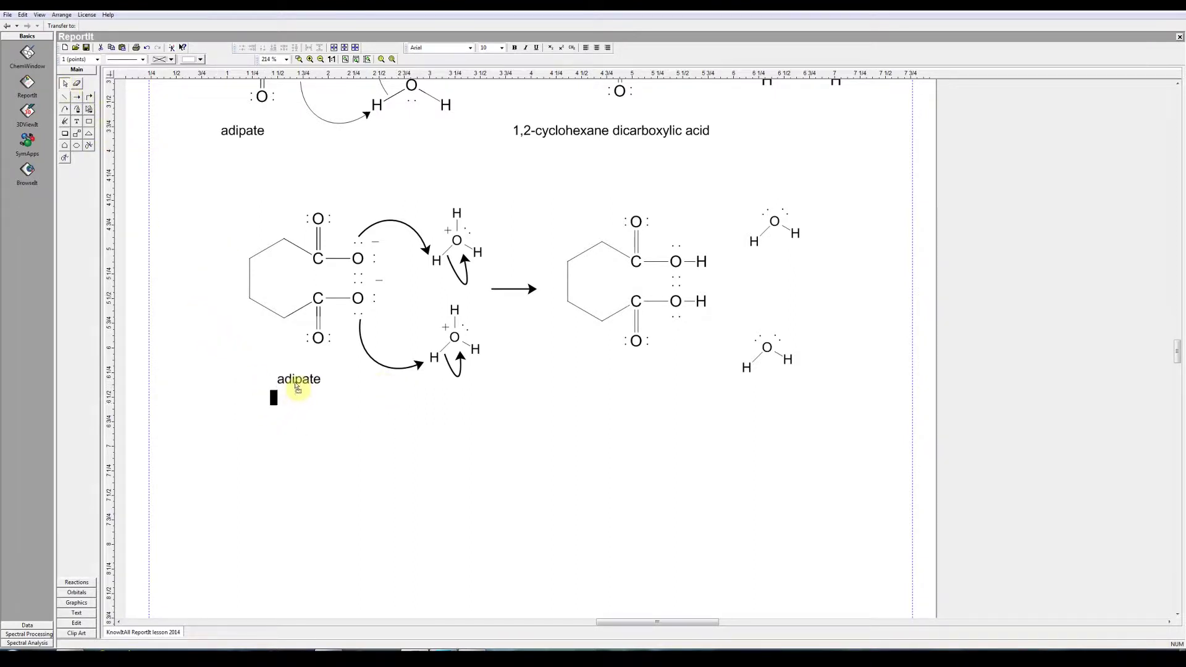
Add a 'hexanedioic acid' label and move it beneath the acid structure
{"action": "left_click", "coordinate": [339, 440]}
{"action": "left_click", "coordinate": [624, 441]}
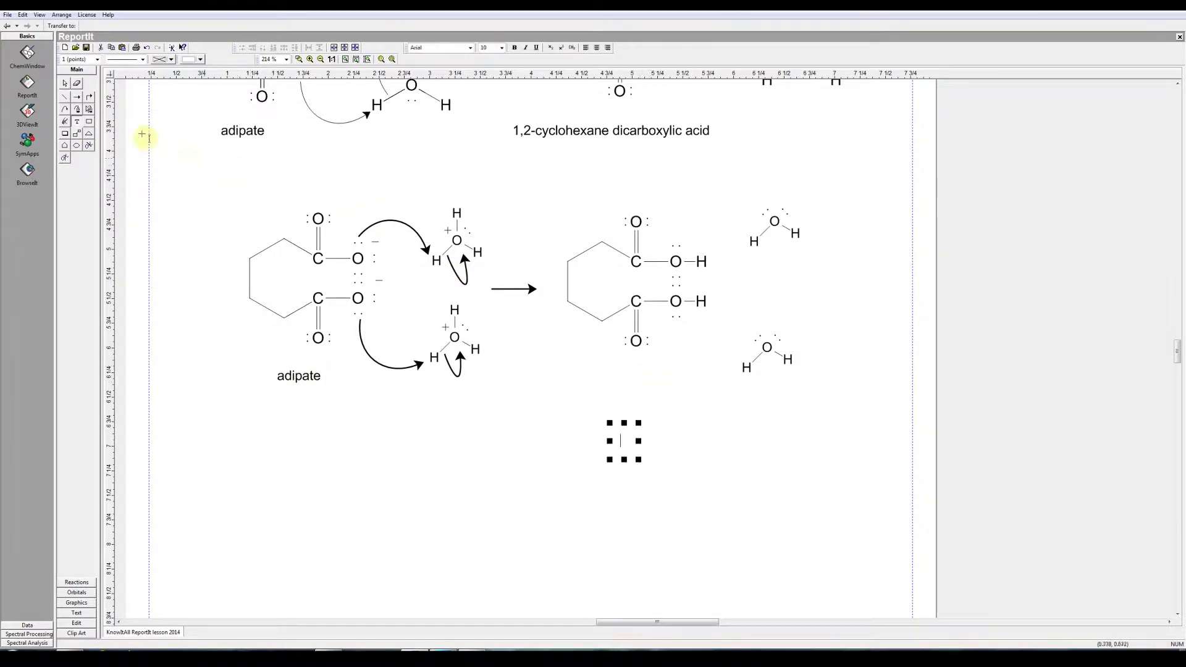
{"action": "left_click", "coordinate": [65, 83]}
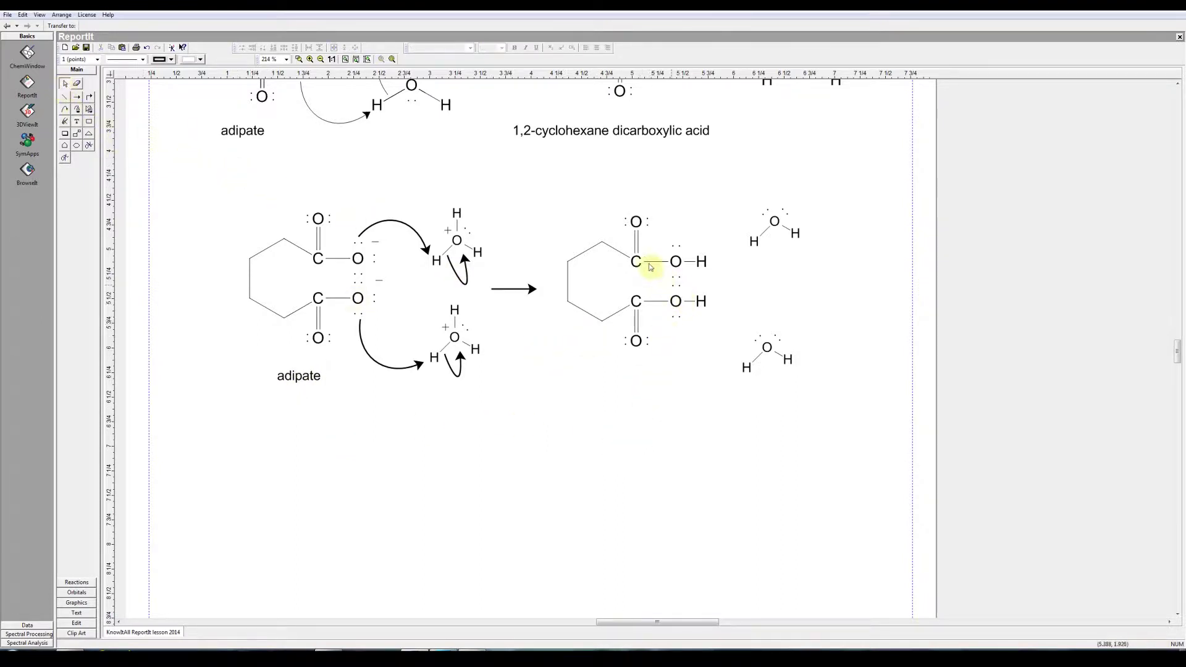
{"action": "left_click", "coordinate": [562, 418]}
{"action": "type", "text": "he"}
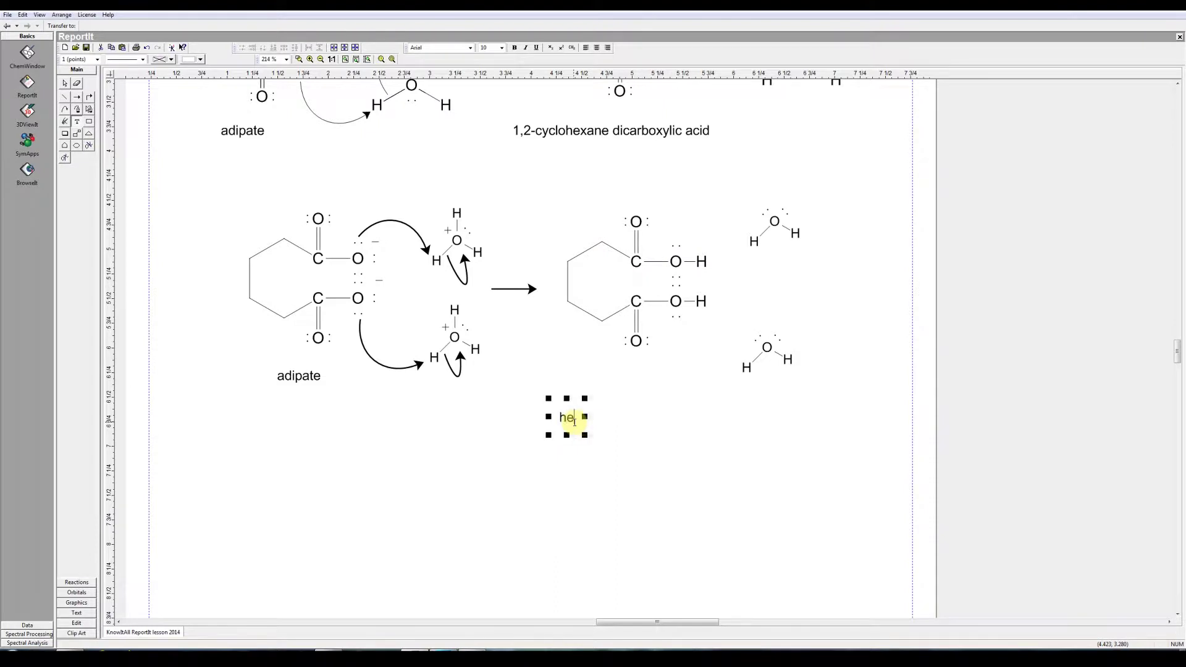
{"action": "type", "text": "xanedioic acid"}
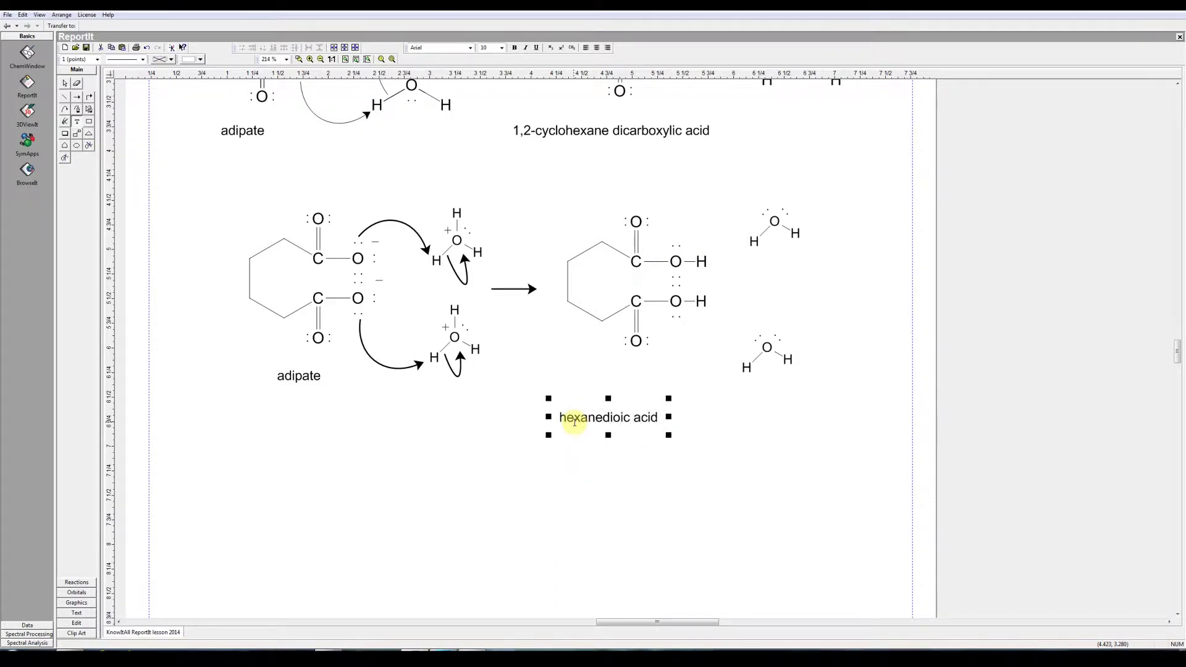
{"action": "left_click", "coordinate": [64, 83]}
{"action": "left_click_drag", "start_coordinate": [577, 416], "coordinate": [596, 385]}
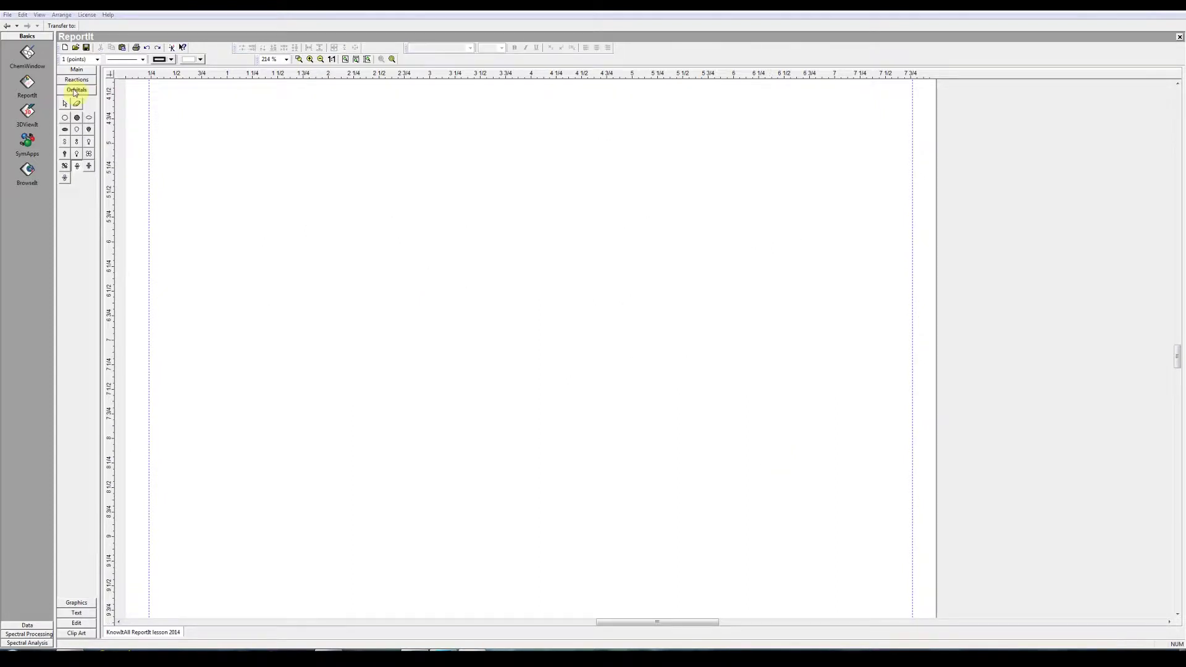
Draw an orbital shape near the page's upper left and fill it yellow
{"action": "left_click", "coordinate": [84, 69]}
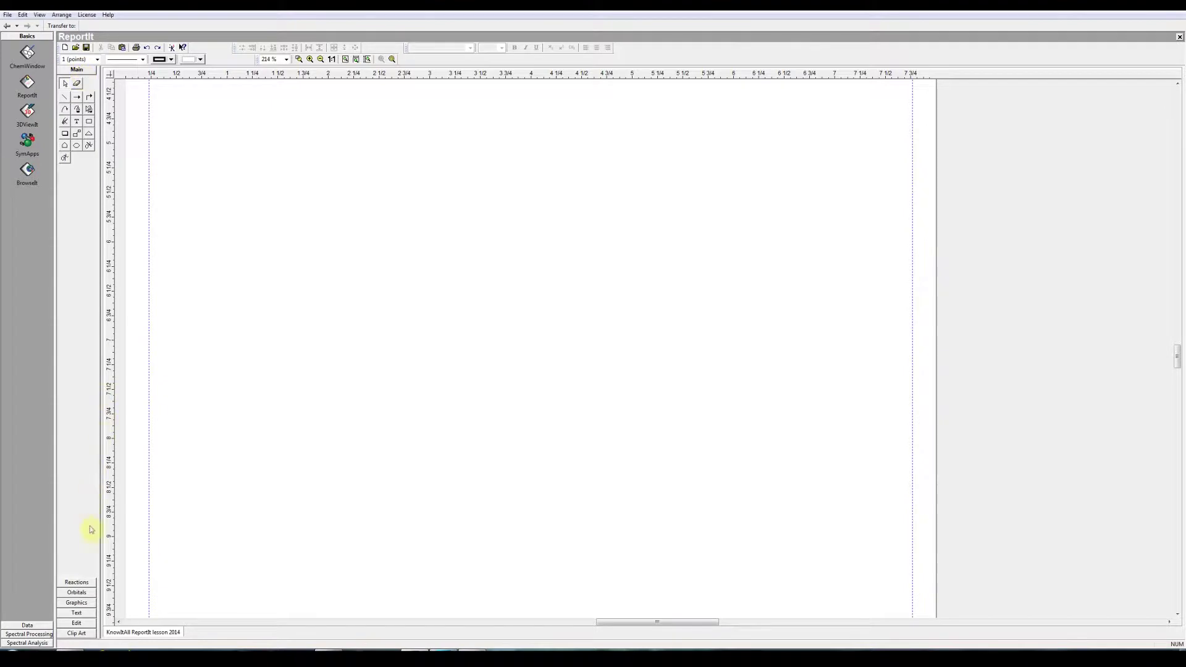
{"action": "left_click", "coordinate": [77, 593]}
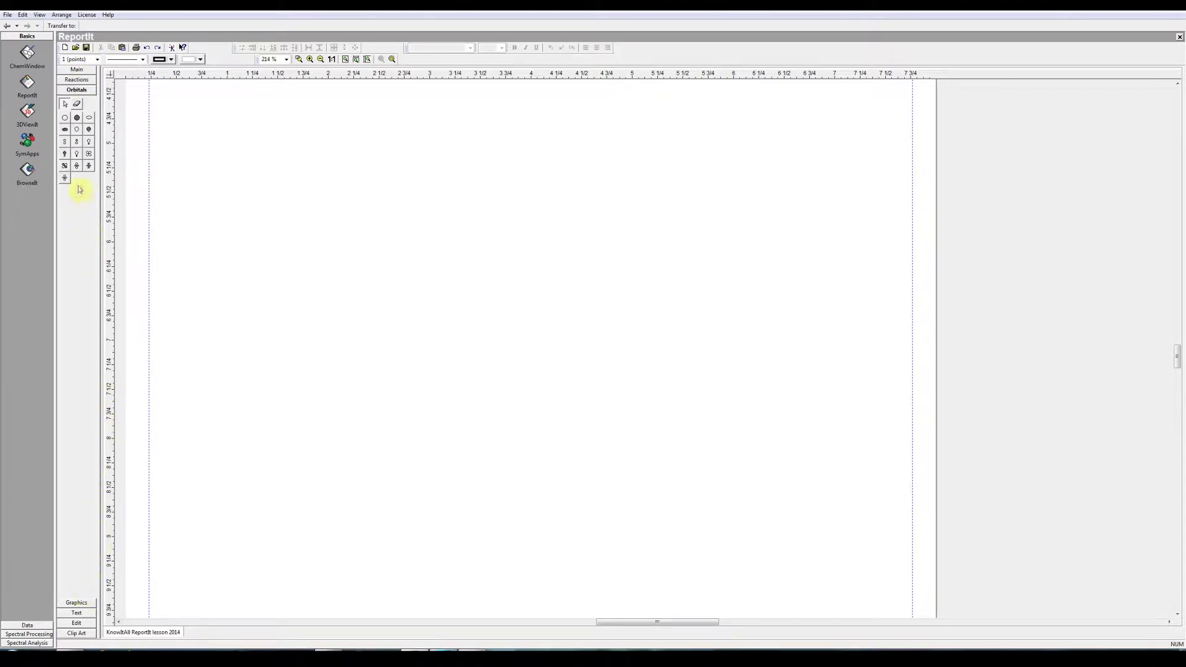
{"action": "left_click", "coordinate": [78, 167]}
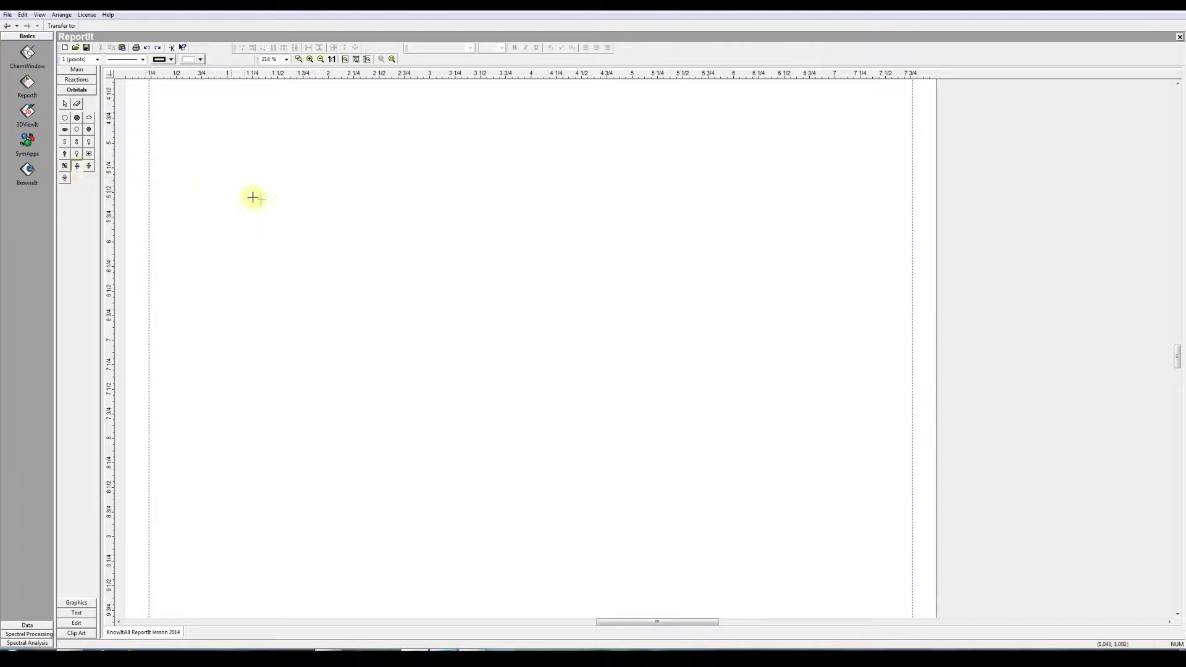
{"action": "left_click_drag", "start_coordinate": [251, 196], "coordinate": [264, 264]}
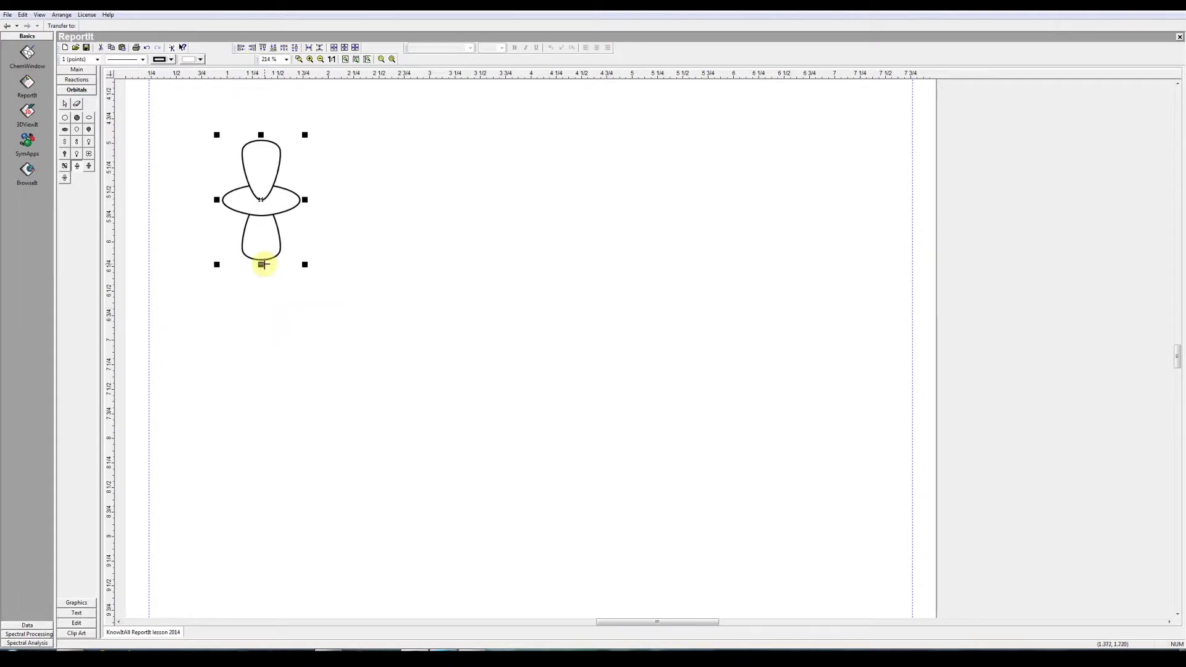
{"action": "left_click", "coordinate": [201, 59]}
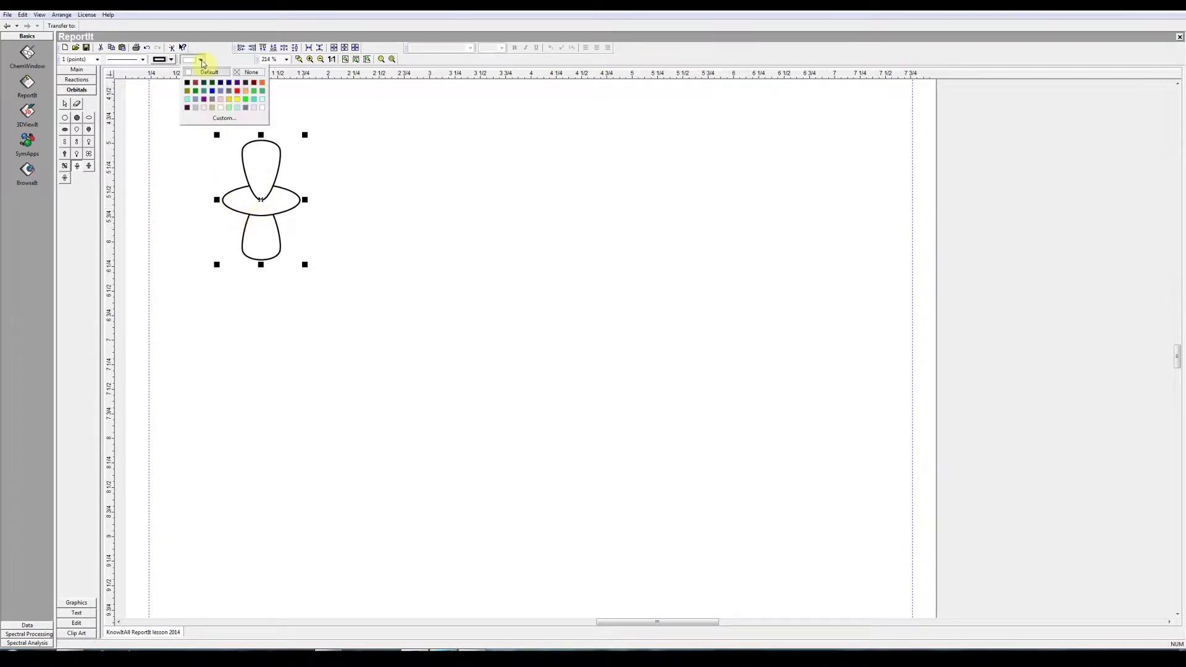
{"action": "left_click", "coordinate": [237, 99]}
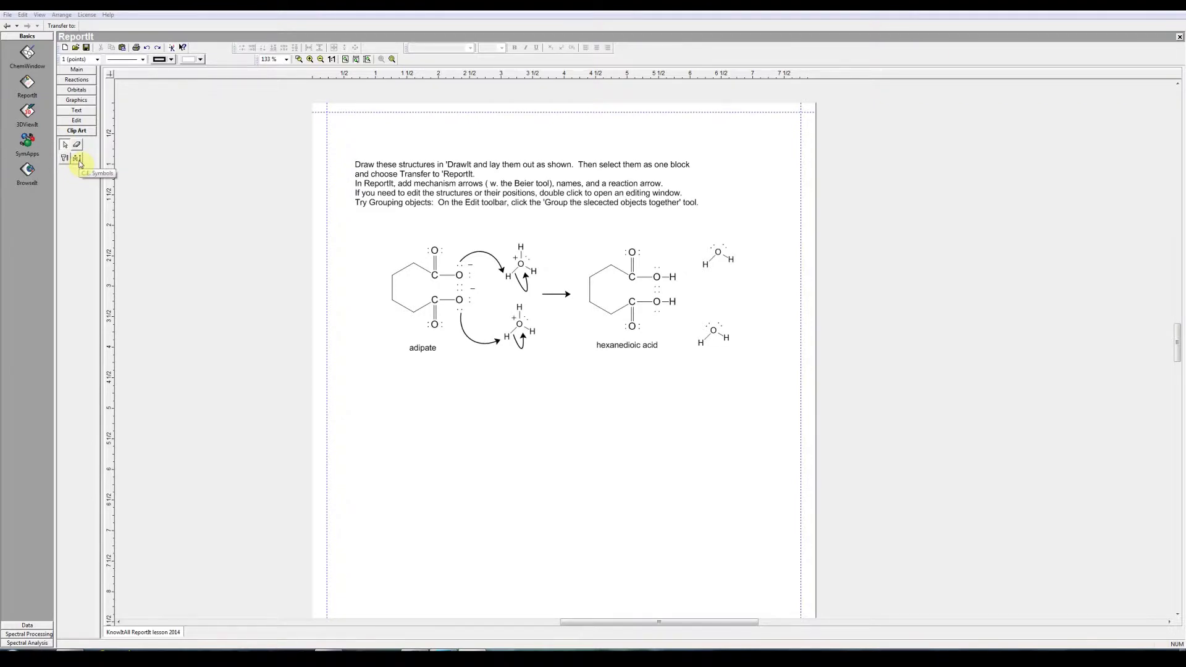
Insert the small round-bottom flask from Lab Glass clip art and place it below adipate
{"action": "left_click", "coordinate": [78, 161]}
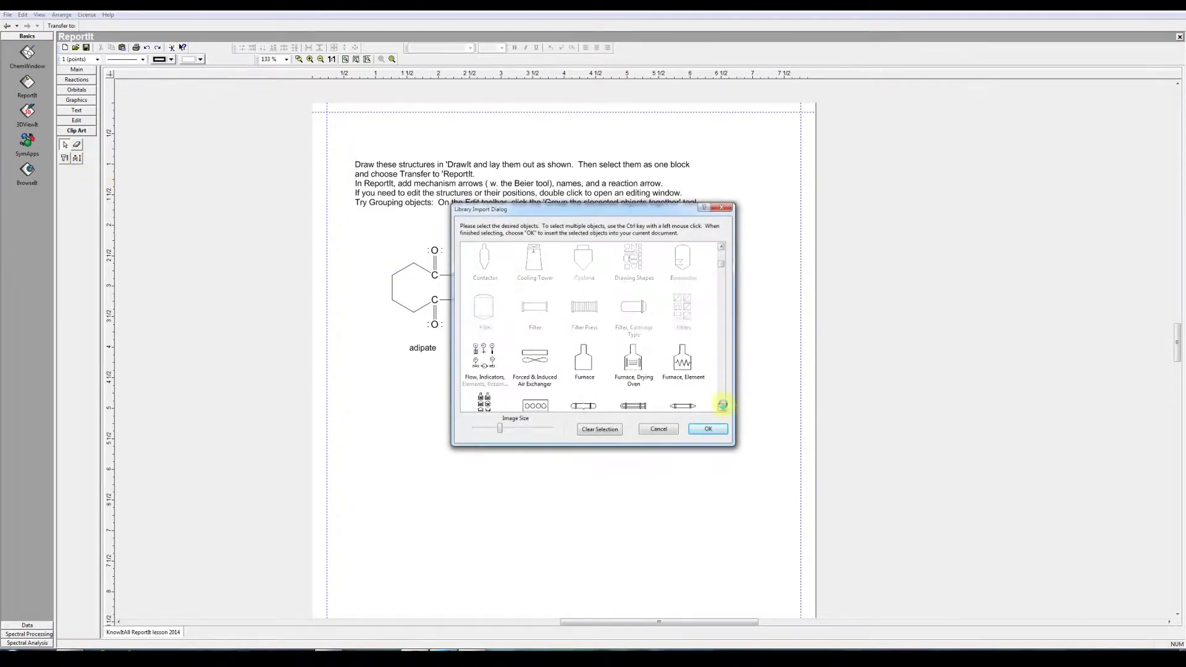
{"action": "scroll", "coordinate": [722, 405], "scroll_direction": "down", "scroll_amount": 4}
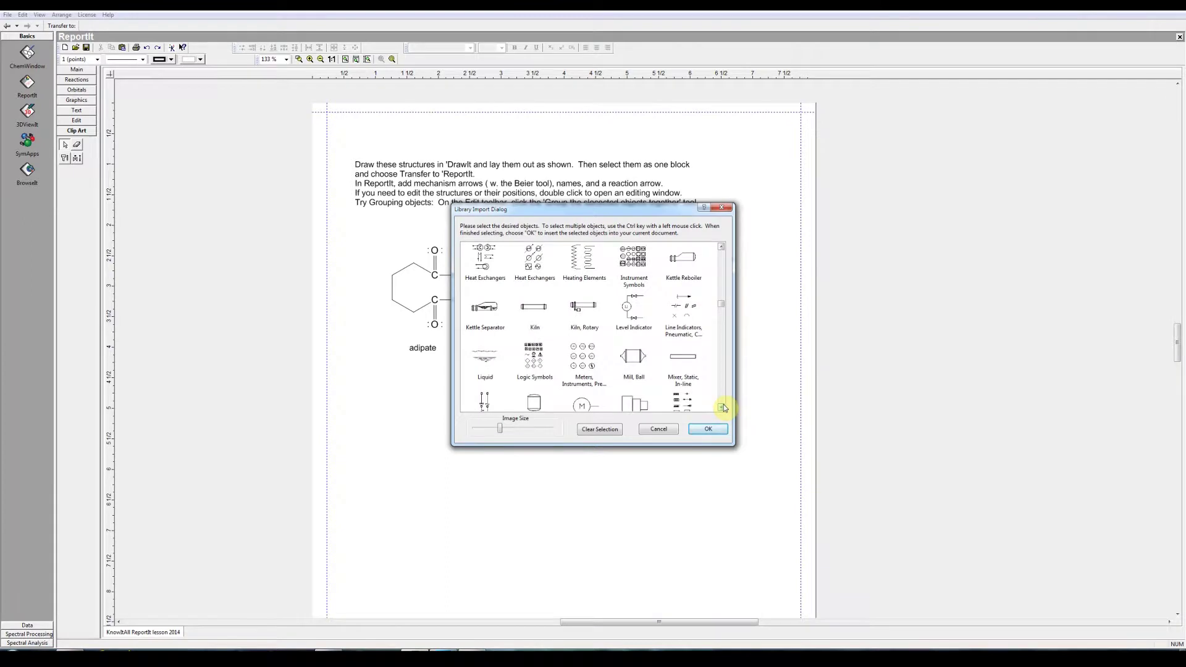
{"action": "left_click", "coordinate": [659, 430]}
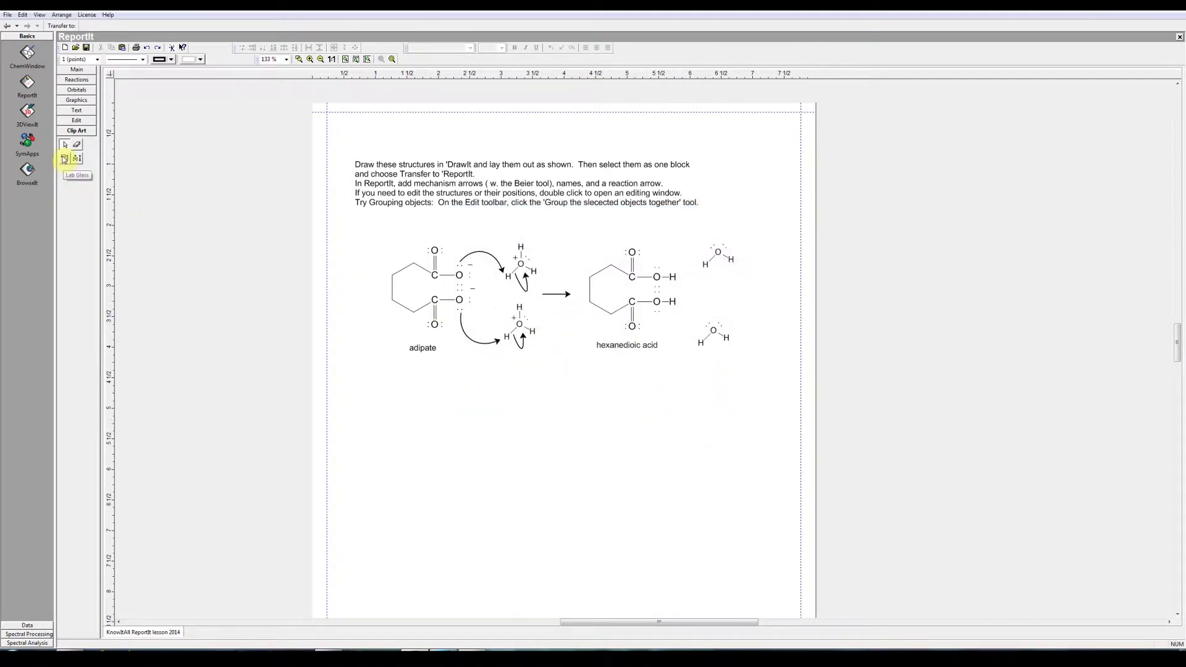
{"action": "left_click", "coordinate": [64, 159]}
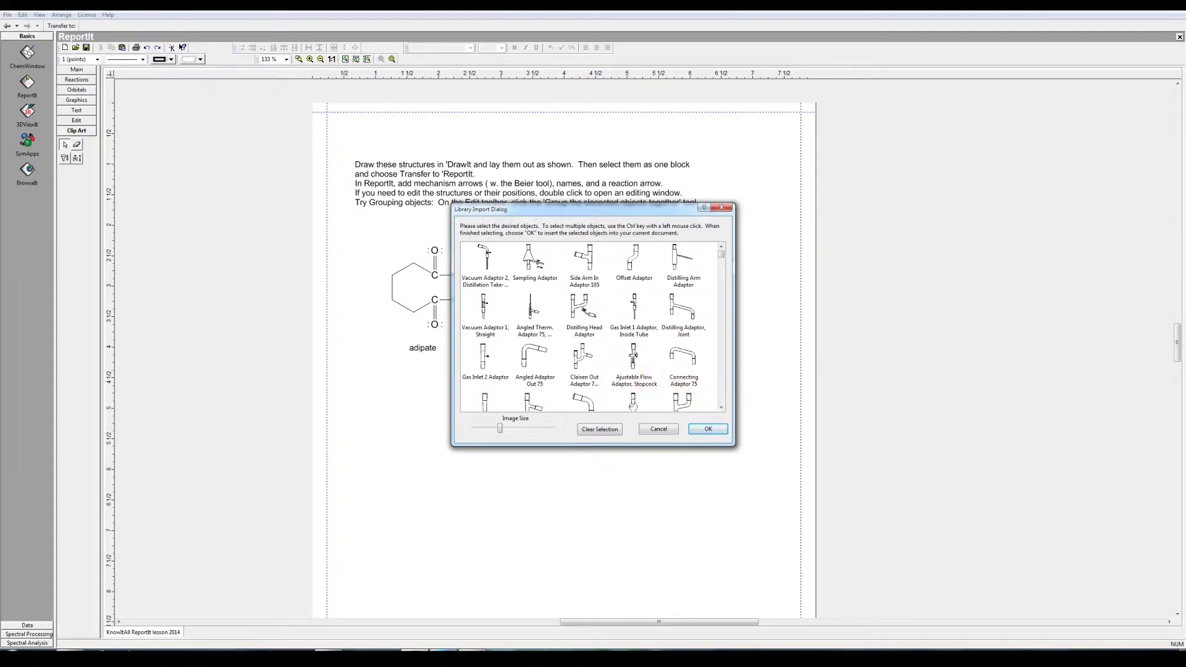
{"action": "scroll", "coordinate": [871, 307], "scroll_direction": "down", "scroll_amount": 5}
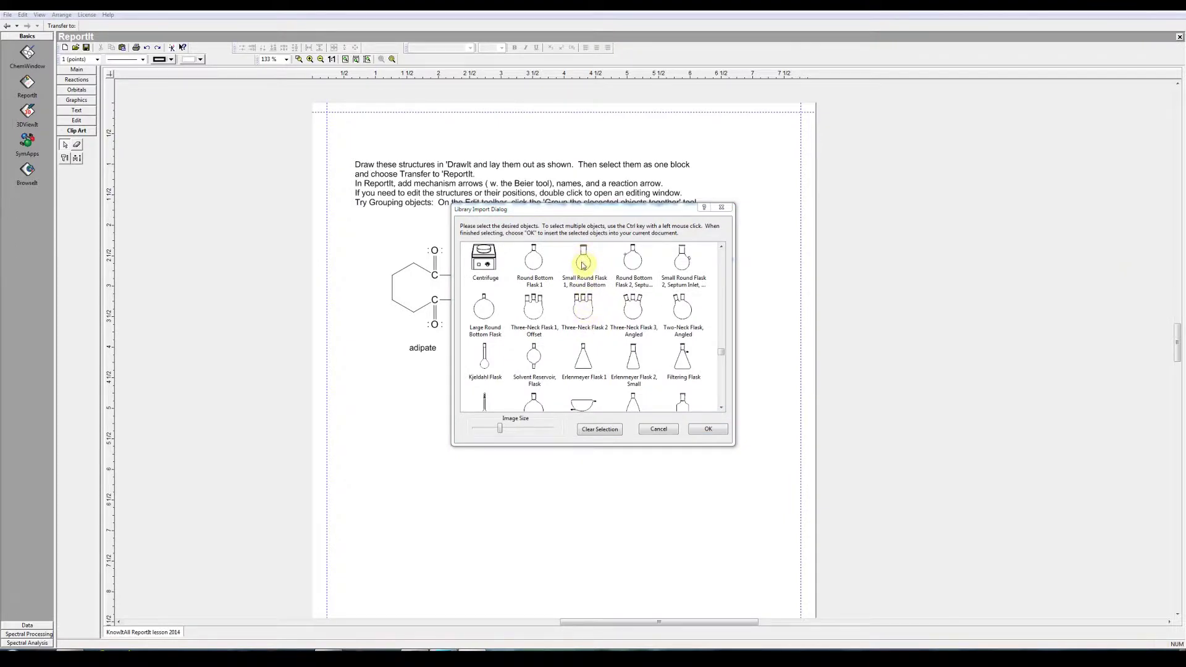
{"action": "left_click", "coordinate": [582, 264]}
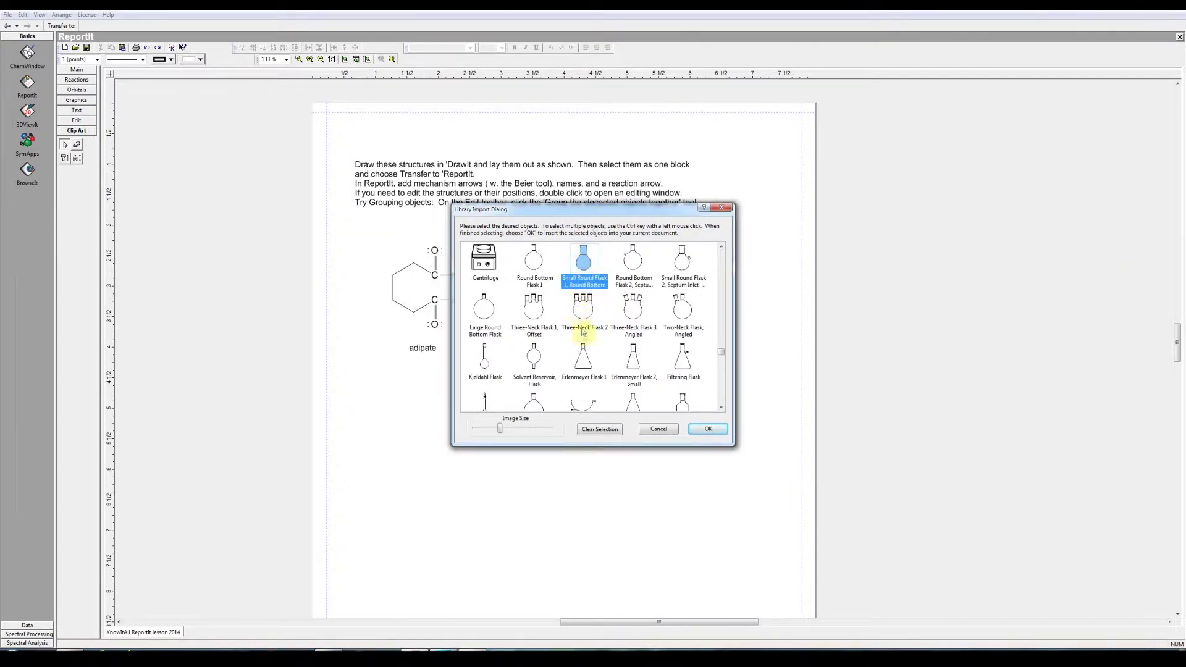
{"action": "left_click", "coordinate": [703, 431]}
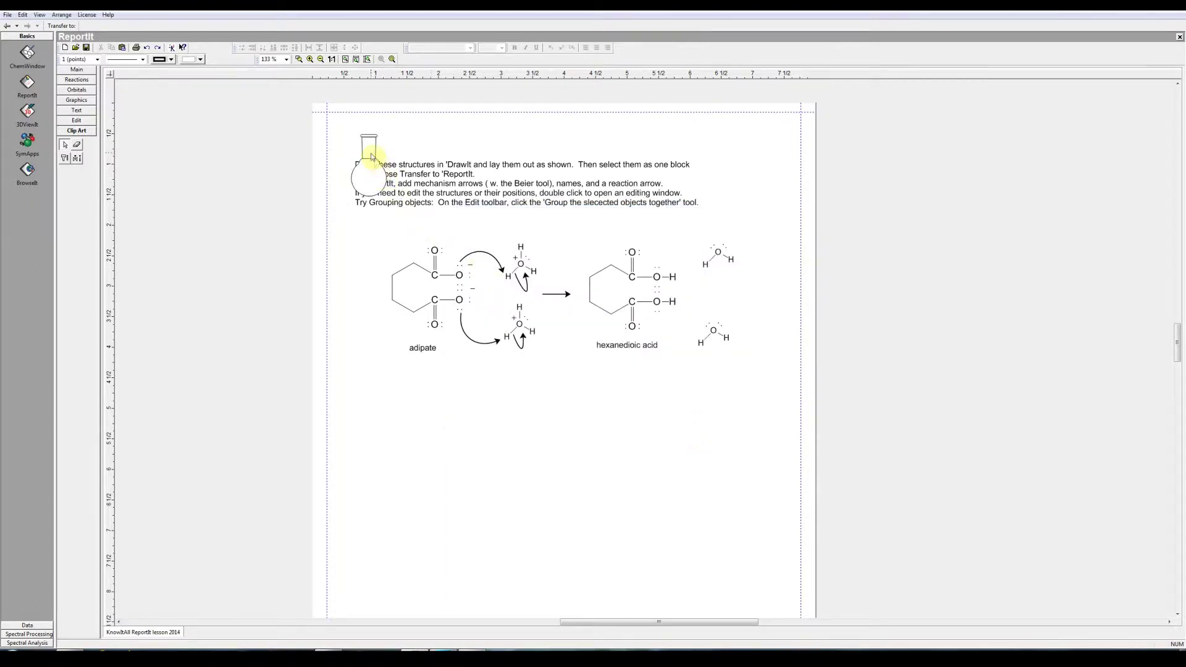
{"action": "left_click_drag", "start_coordinate": [374, 173], "coordinate": [452, 451]}
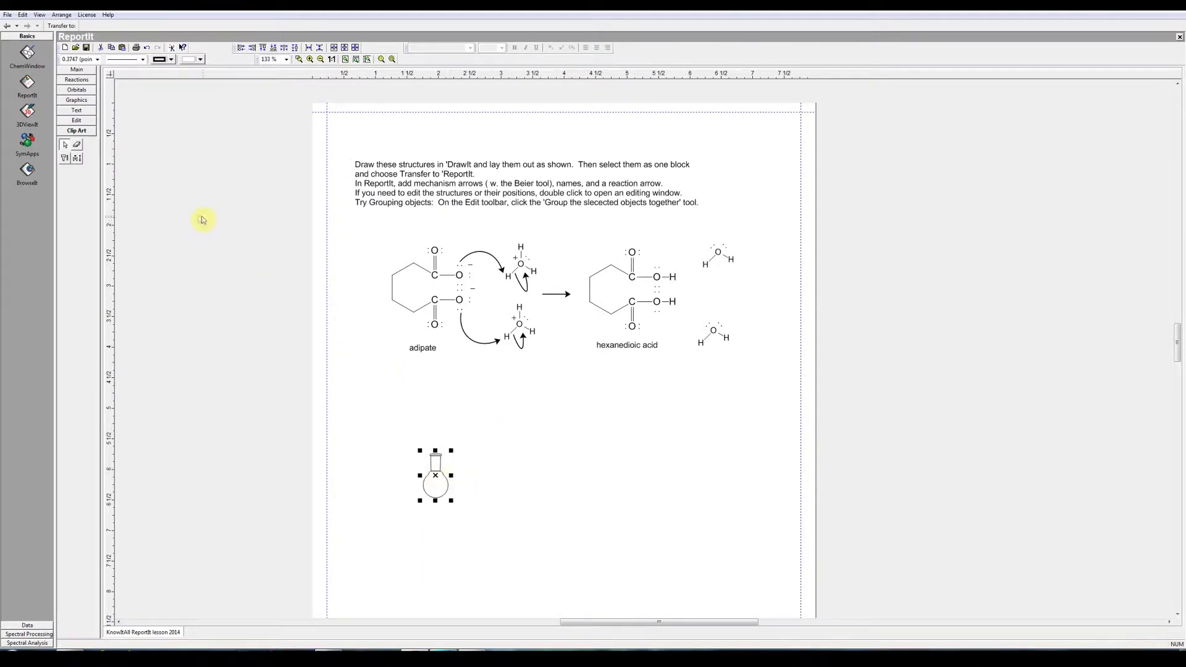
Insert the West Condenser clip art, shrink it to about 60%, and seat it on the flask
{"action": "left_click", "coordinate": [65, 158]}
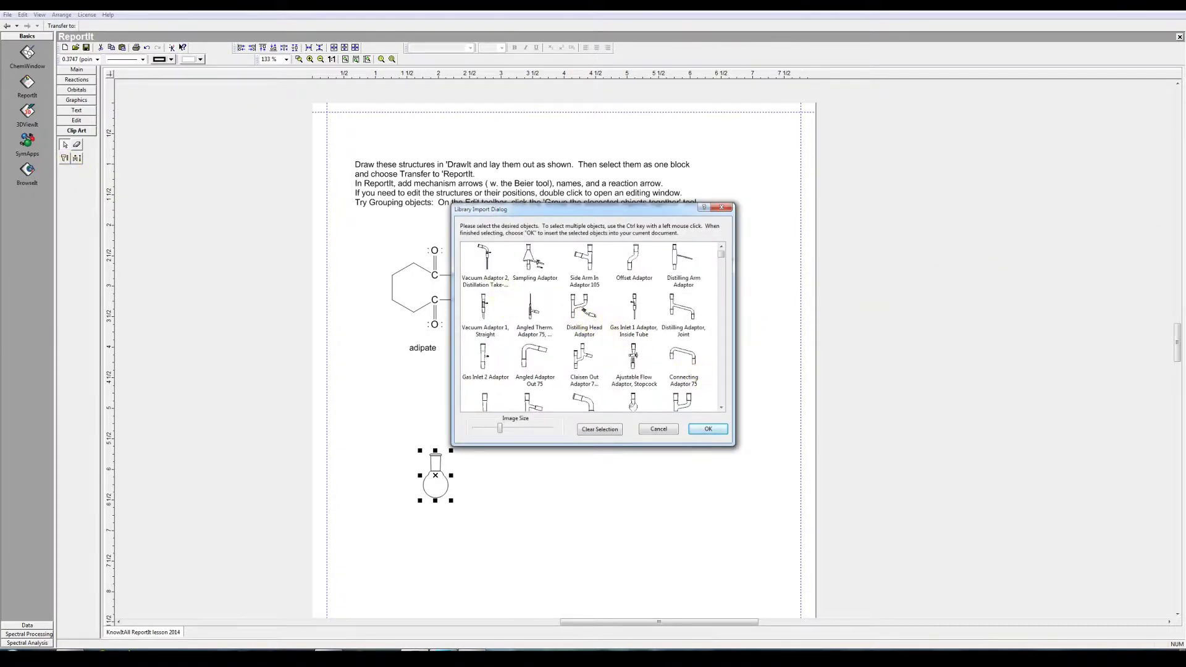
{"action": "scroll", "coordinate": [592, 327], "scroll_direction": "down", "scroll_amount": 5}
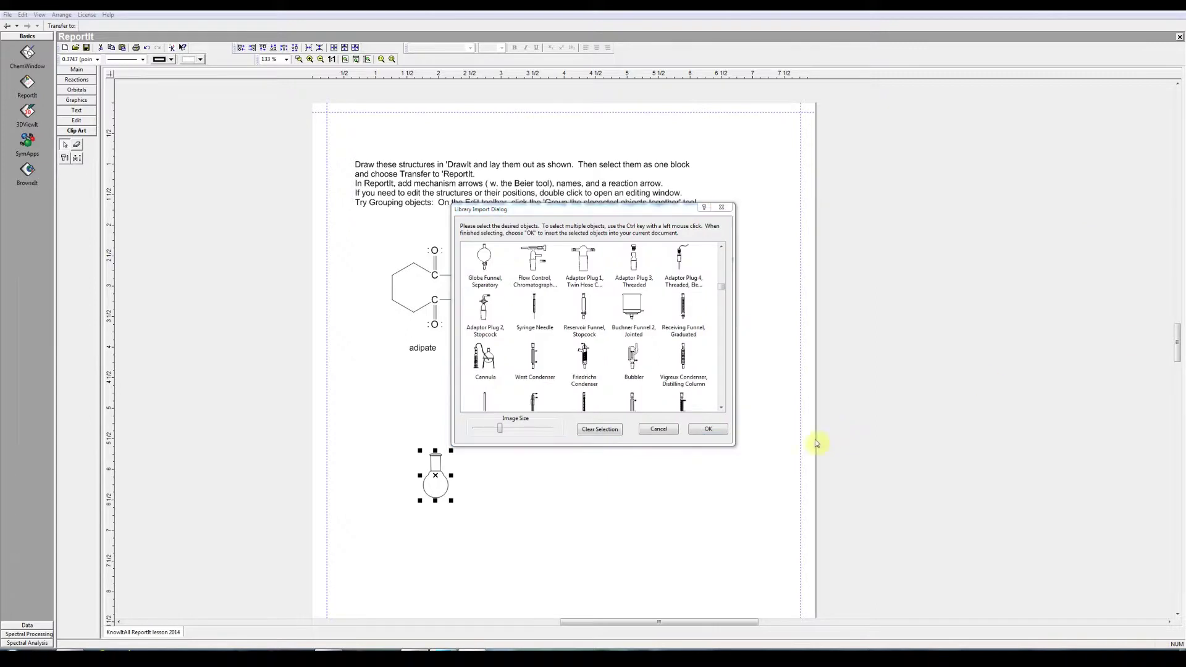
{"action": "left_click", "coordinate": [535, 360]}
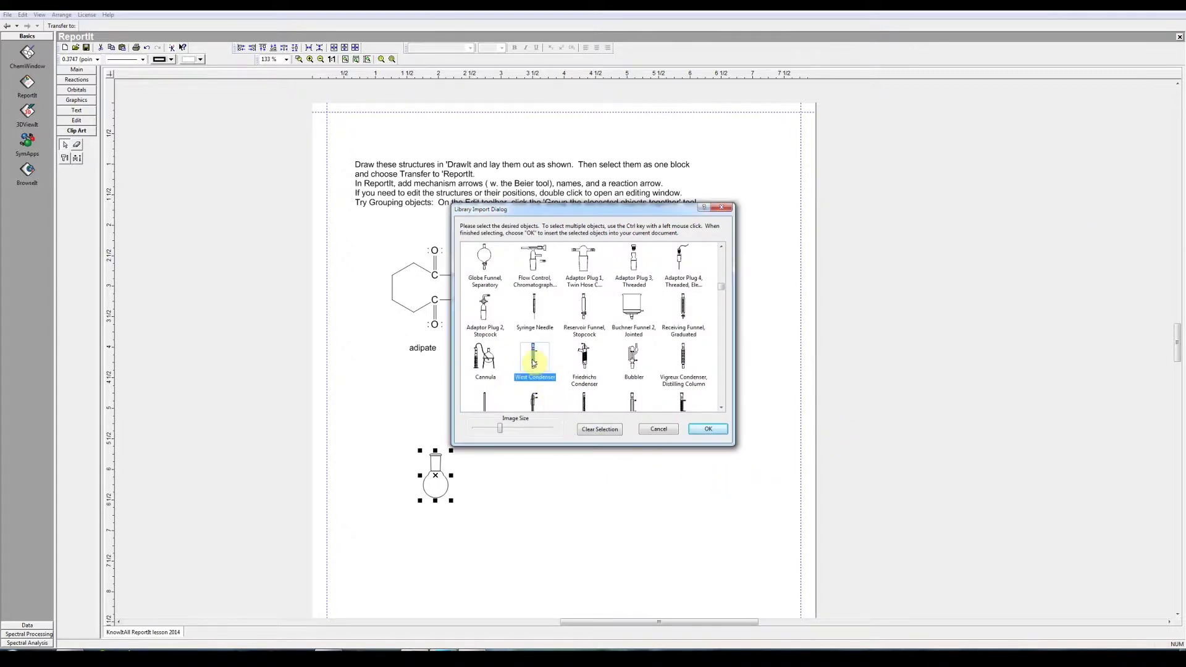
{"action": "left_click", "coordinate": [708, 429]}
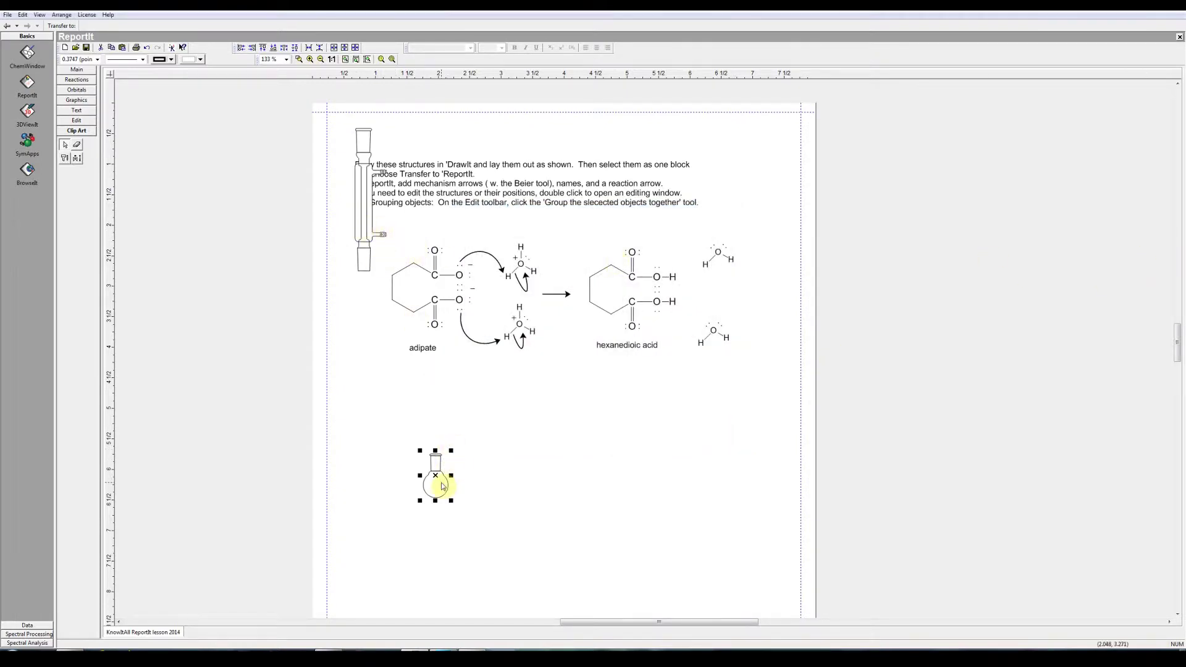
{"action": "left_click_drag", "start_coordinate": [442, 486], "coordinate": [596, 529]}
{"action": "left_click_drag", "start_coordinate": [367, 219], "coordinate": [595, 423]}
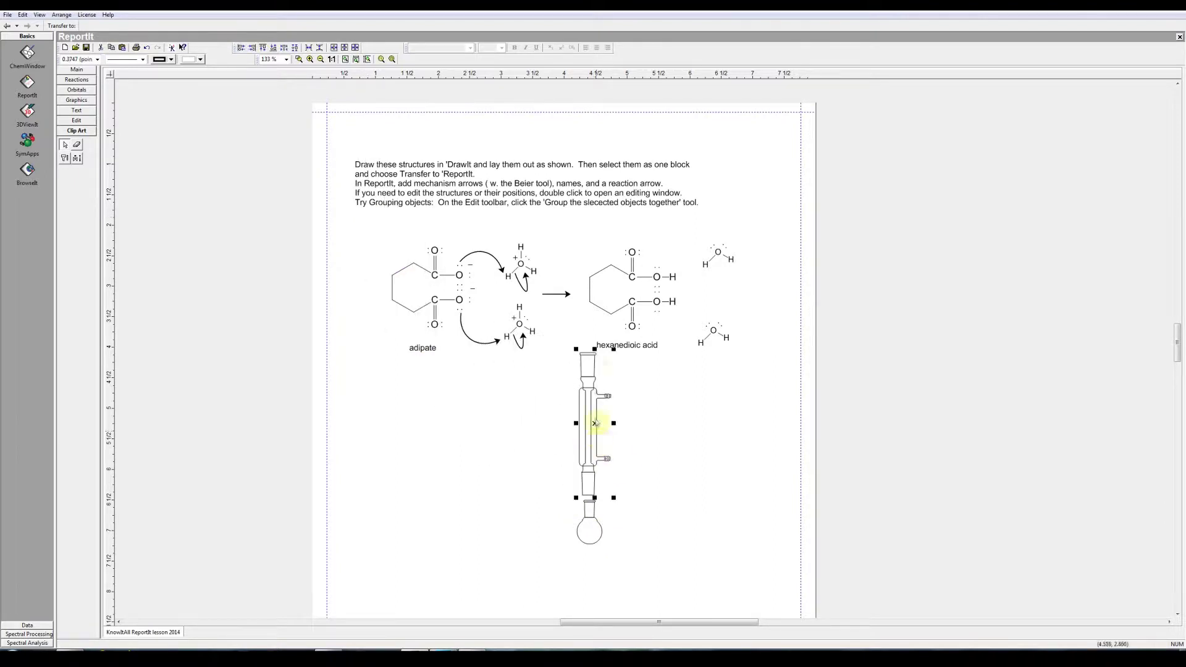
{"action": "left_click_drag", "start_coordinate": [614, 349], "coordinate": [603, 375]}
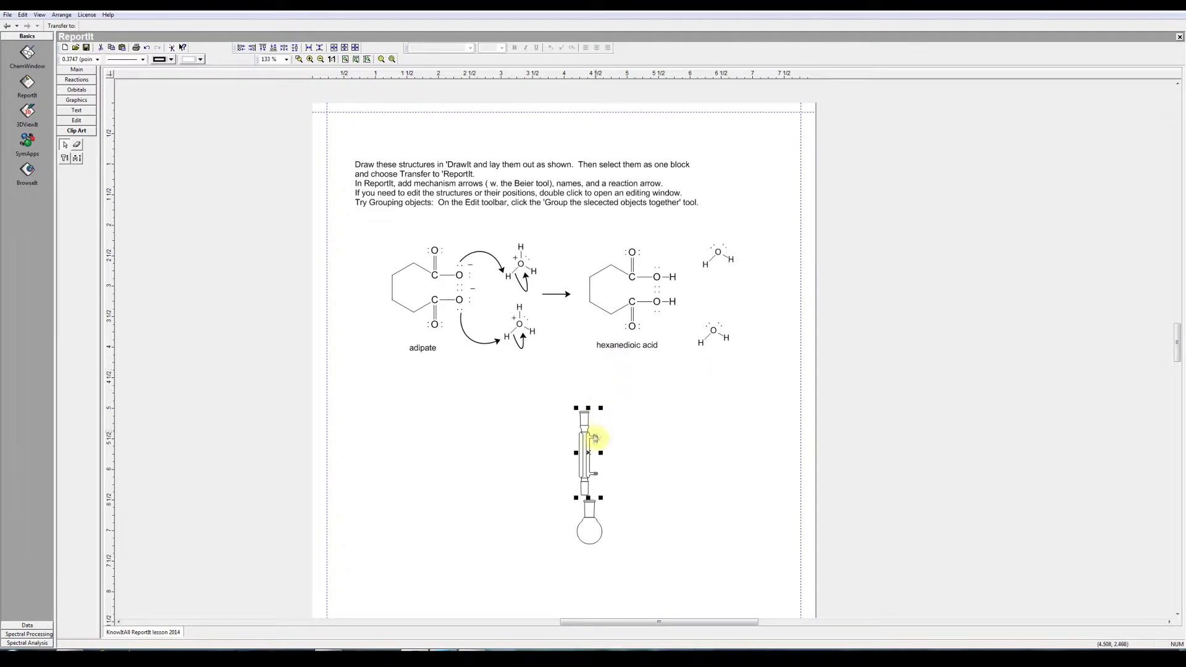
{"action": "left_click_drag", "start_coordinate": [588, 451], "coordinate": [593, 465]}
Reorder the condenser over the flask, then group both pieces into one apparatus
{"action": "key", "text": "ctrl+a"}
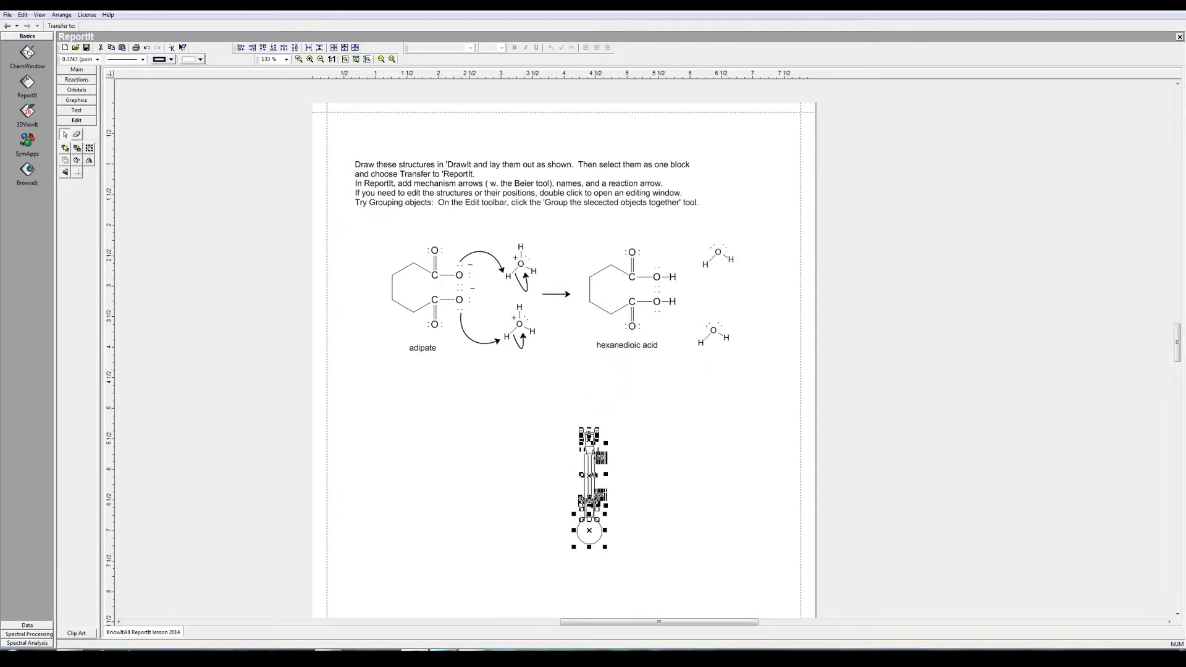
{"action": "left_click", "coordinate": [943, 416]}
{"action": "scroll", "coordinate": [1073, 379], "scroll_direction": "down", "scroll_amount": 3}
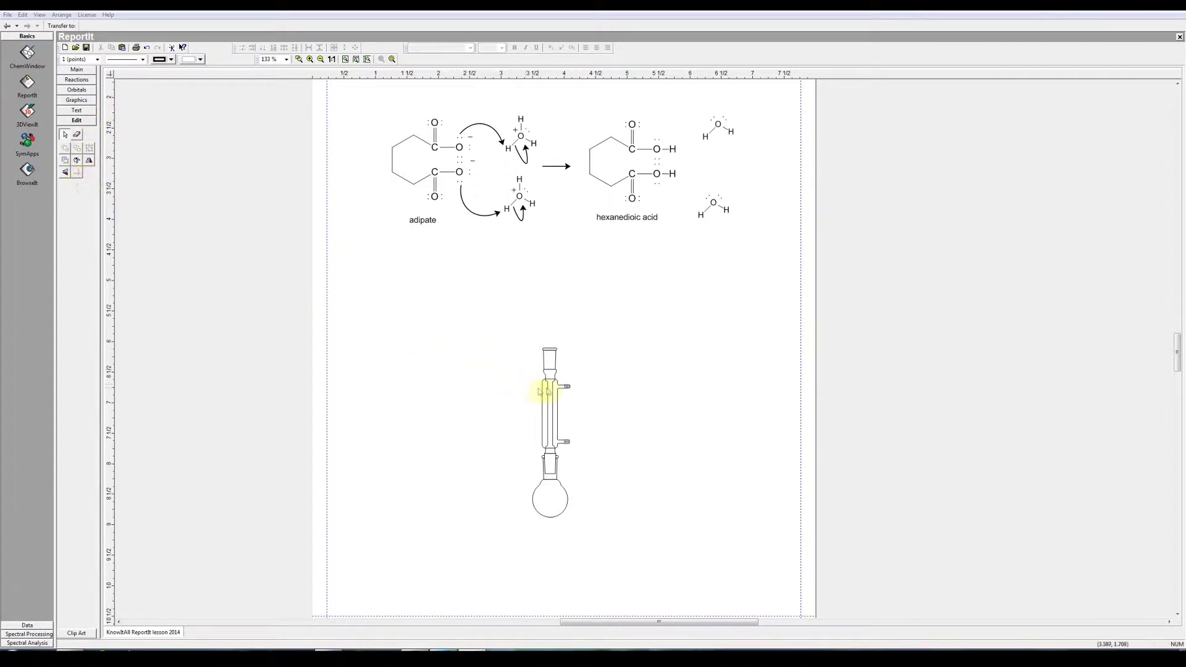
{"action": "left_click", "coordinate": [549, 388]}
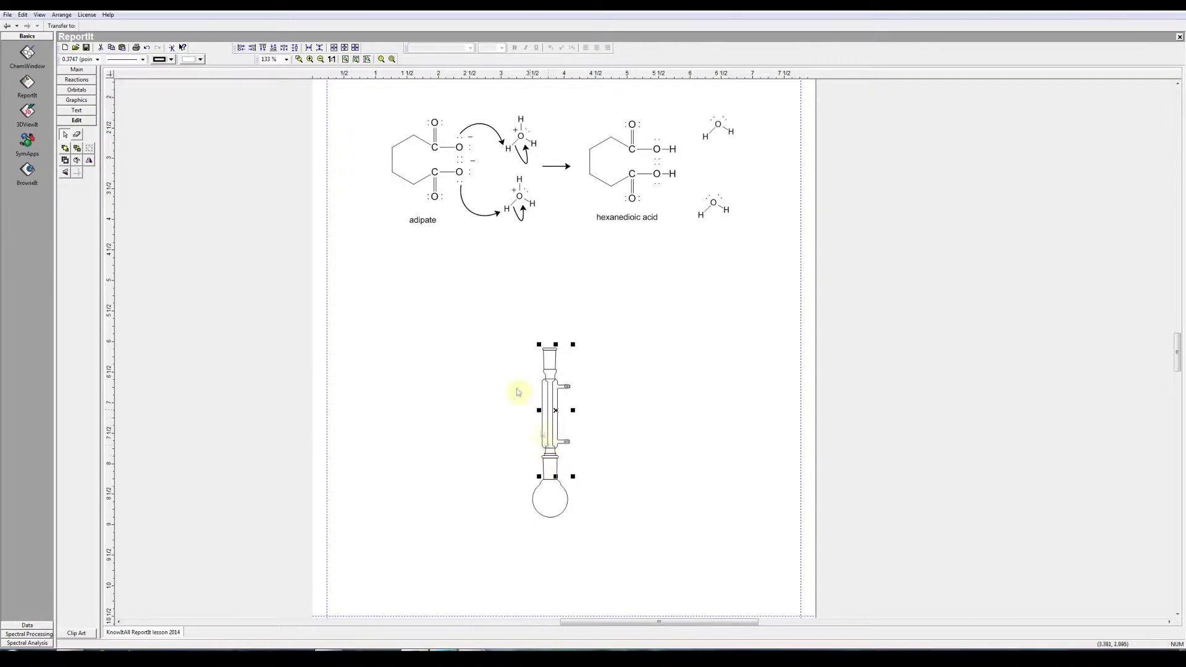
{"action": "left_click", "coordinate": [65, 149]}
{"action": "left_click", "coordinate": [451, 450]}
{"action": "left_click_drag", "start_coordinate": [487, 318], "coordinate": [620, 564]}
{"action": "left_click", "coordinate": [90, 149]}
Move the grouped apparatus up and mirror it horizontally so the side arms face left
{"action": "left_click_drag", "start_coordinate": [557, 420], "coordinate": [564, 396]}
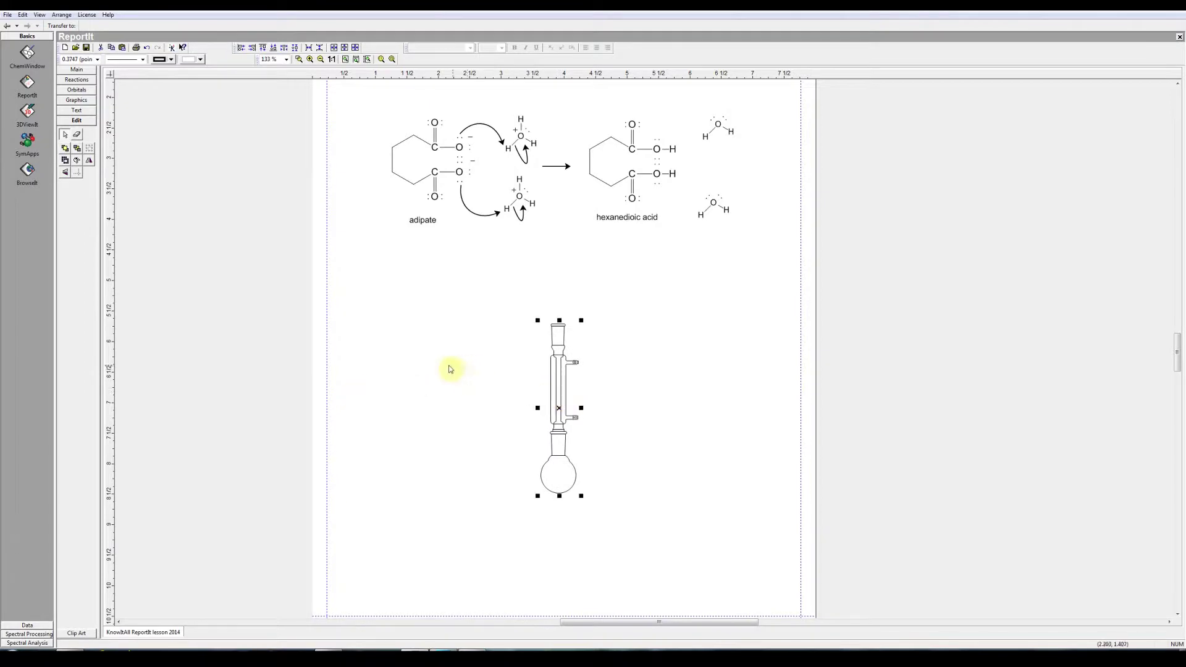
{"action": "left_click", "coordinate": [89, 162]}
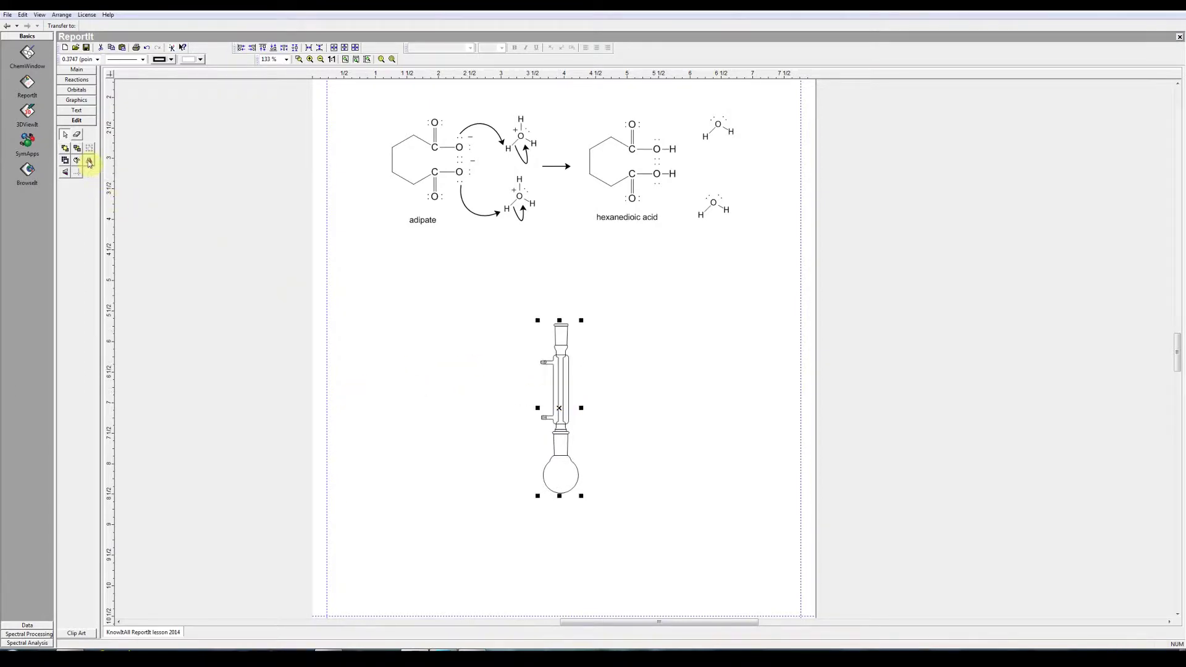
{"action": "left_click", "coordinate": [66, 174]}
{"action": "left_click", "coordinate": [65, 174]}
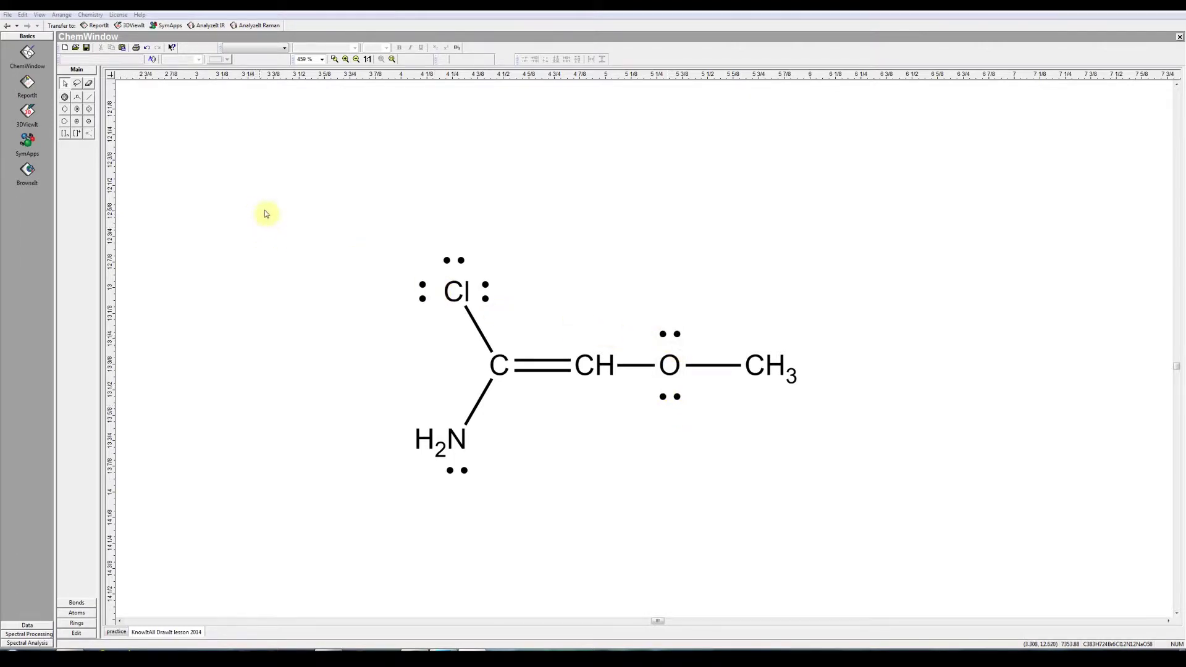
Select the whole Cl/NH2/OCH3 alkene structure and transfer it to 3DViewIt
{"action": "left_click_drag", "start_coordinate": [330, 213], "coordinate": [856, 555]}
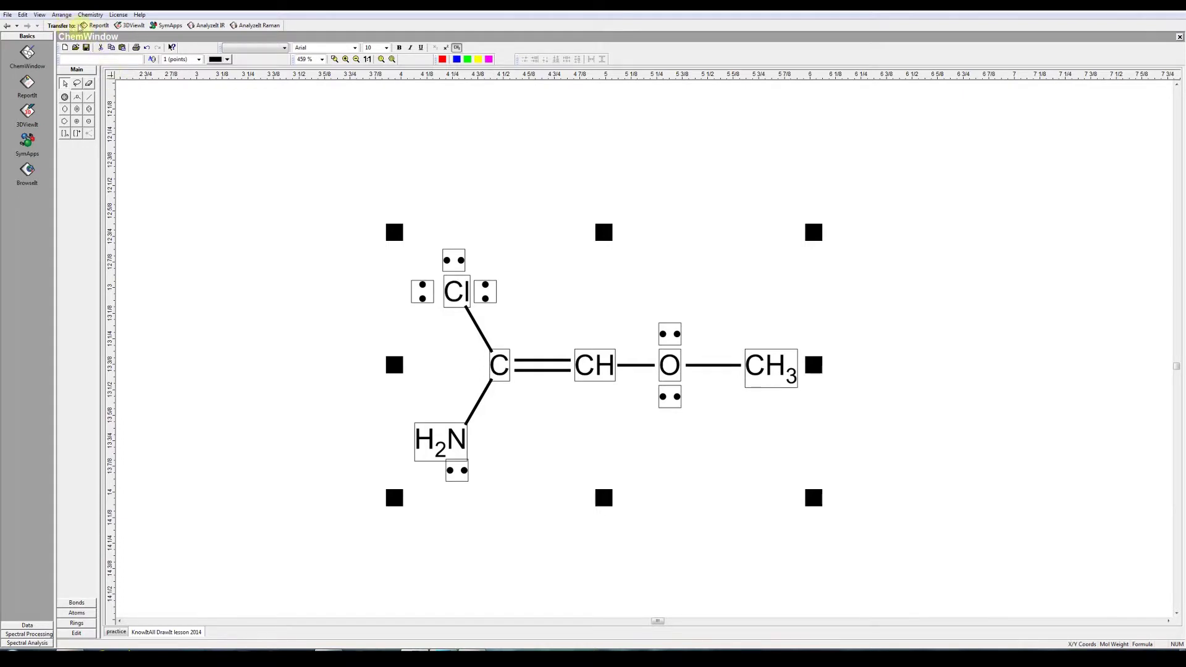
{"action": "left_click", "coordinate": [136, 25]}
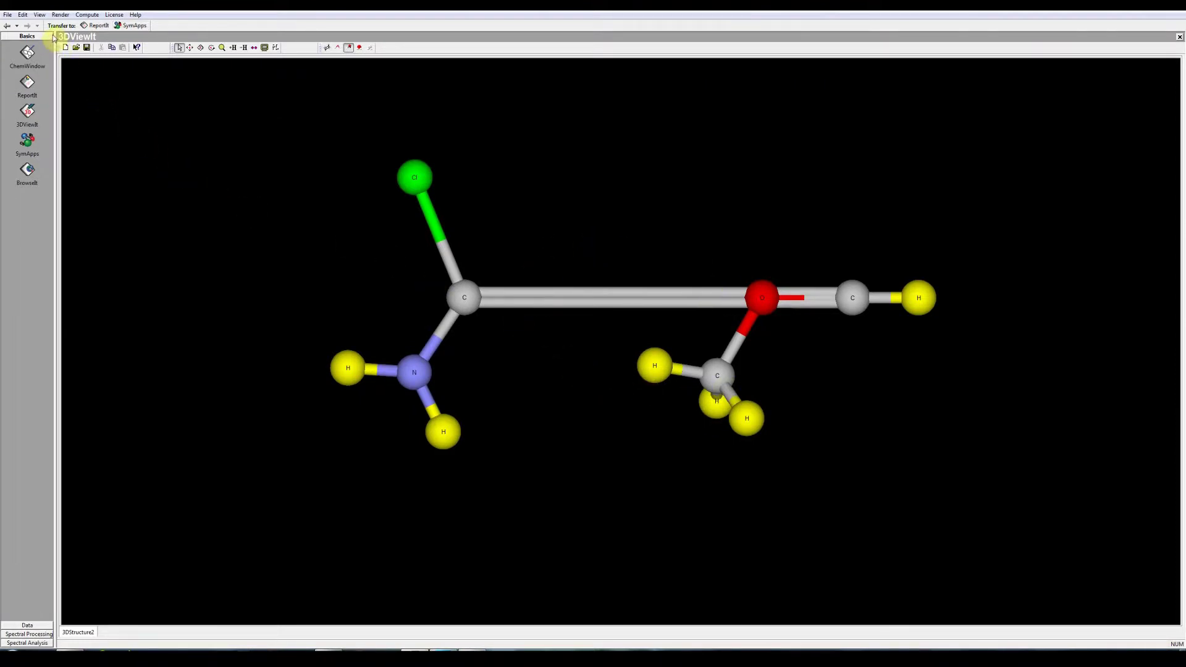
Recompute the molecule's 3-D geometry from the Compute menu and rotate the model
{"action": "left_click", "coordinate": [90, 15]}
{"action": "left_click", "coordinate": [94, 29]}
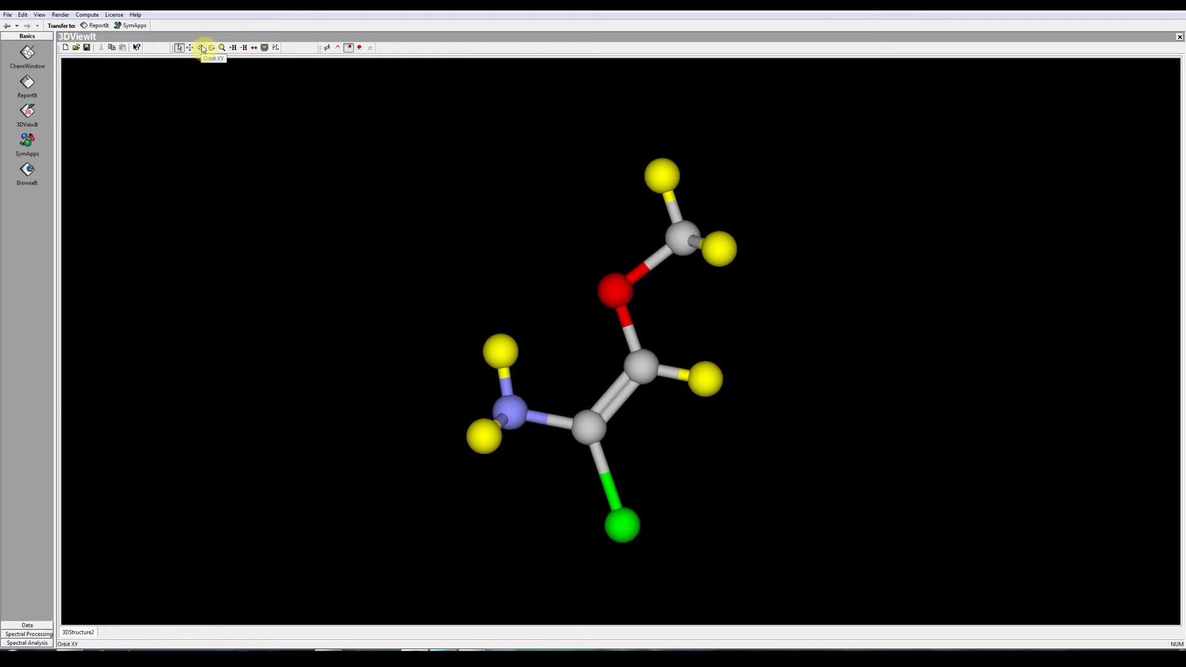
{"action": "left_click", "coordinate": [202, 48]}
{"action": "left_click_drag", "start_coordinate": [583, 316], "coordinate": [453, 251]}
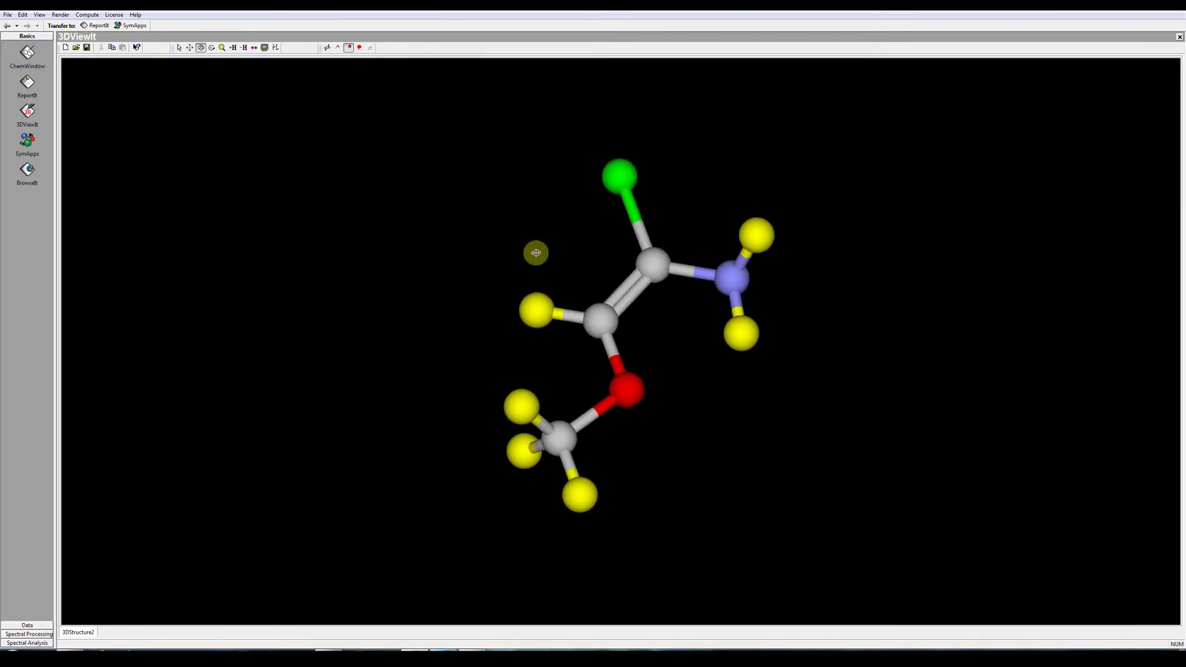
Turn on element symbols for every atom, then reposition and rotate the molecule
{"action": "left_click", "coordinate": [40, 15]}
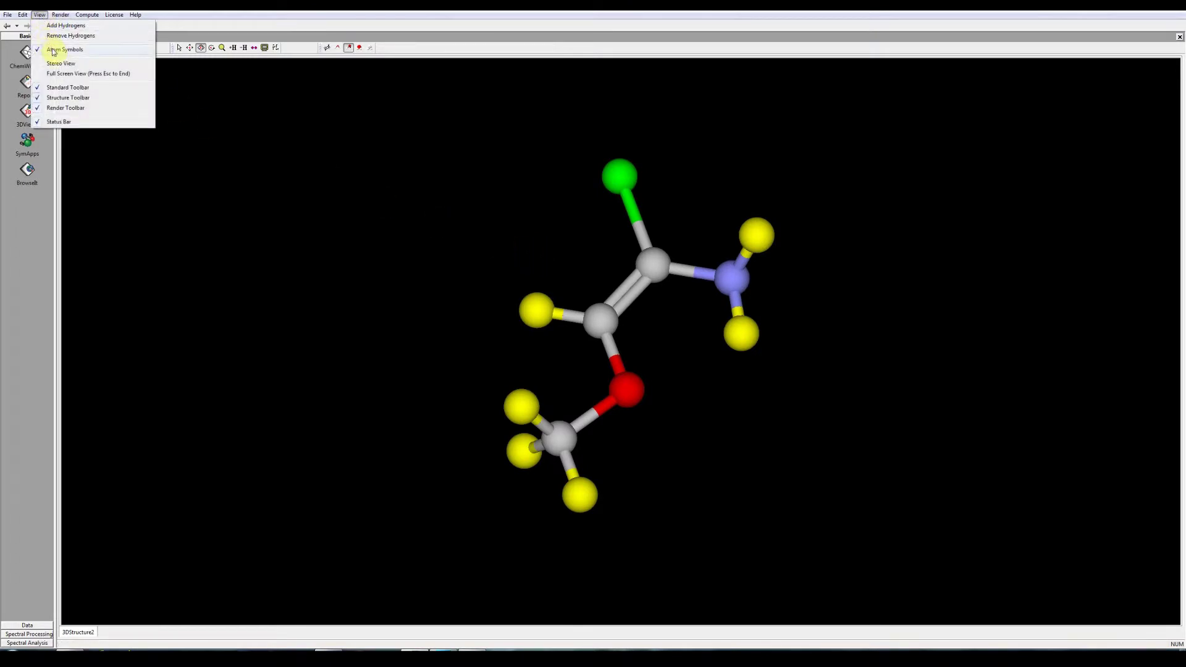
{"action": "left_click", "coordinate": [54, 50]}
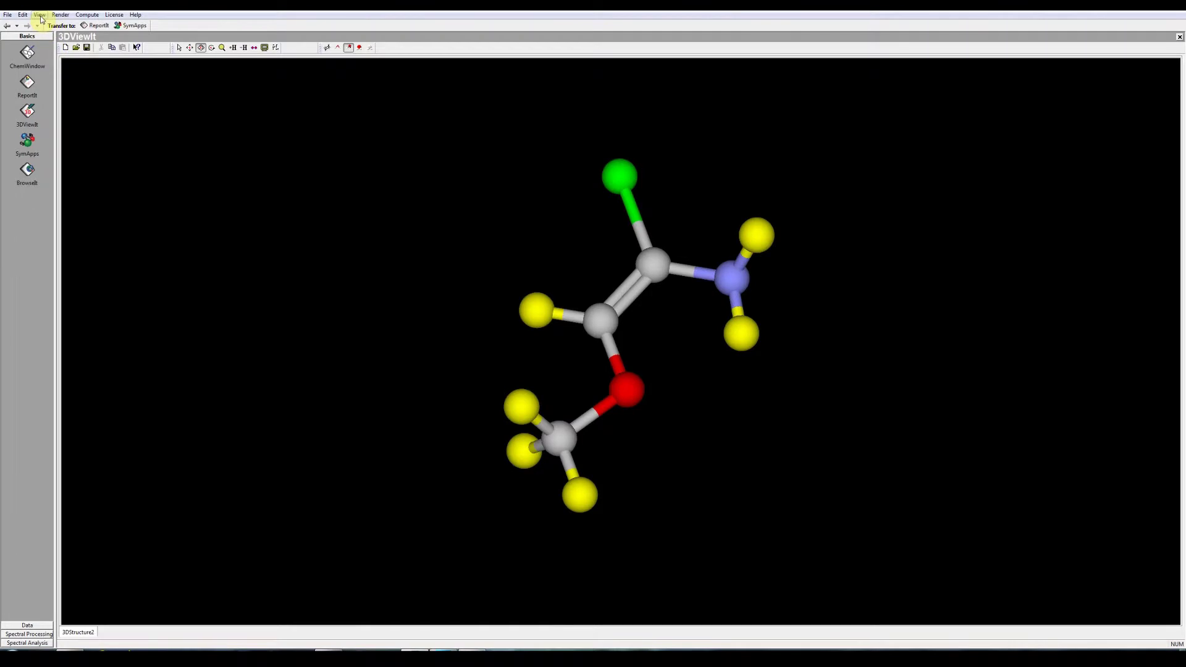
{"action": "left_click", "coordinate": [40, 15]}
{"action": "left_click", "coordinate": [46, 23]}
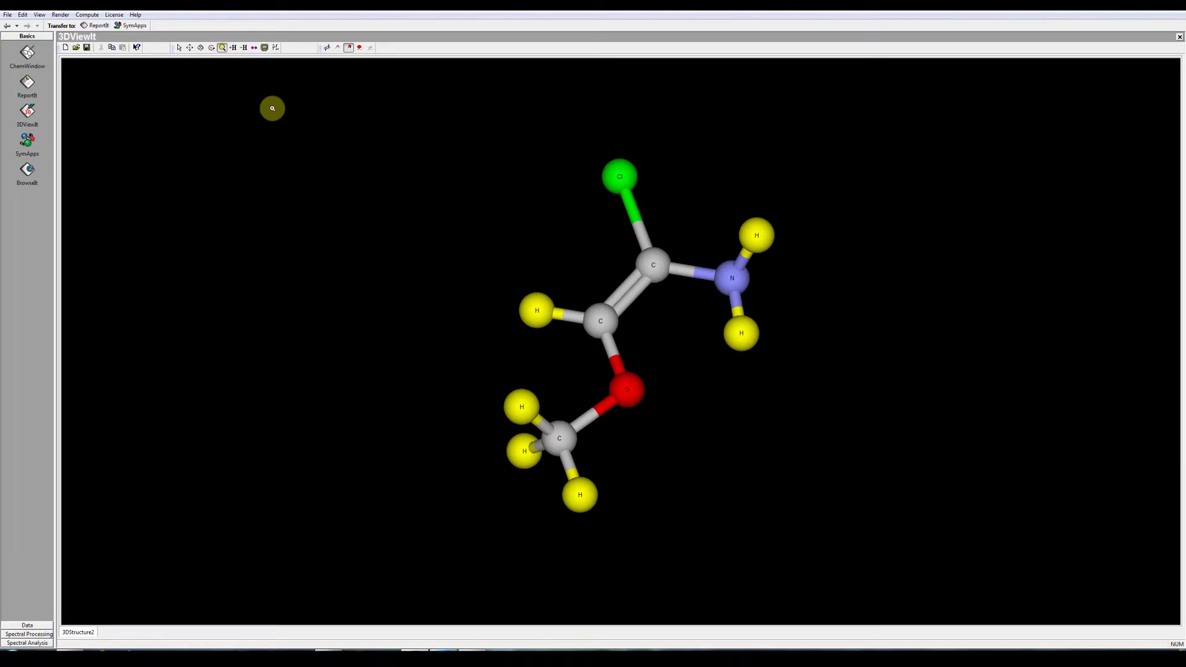
{"action": "left_click_drag", "start_coordinate": [423, 302], "coordinate": [212, 65]}
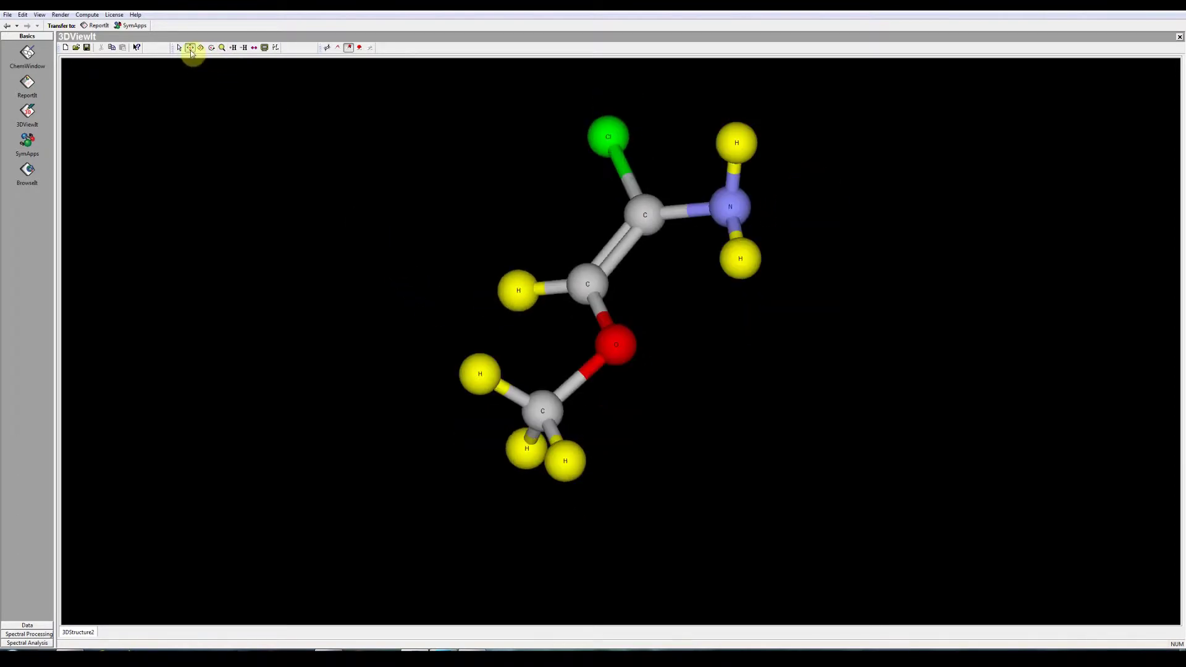
{"action": "mouse_move", "coordinate": [457, 190]}
{"action": "left_mouse_down"}
{"action": "mouse_move", "coordinate": [503, 235]}
{"action": "mouse_move", "coordinate": [436, 193]}
{"action": "left_mouse_up"}
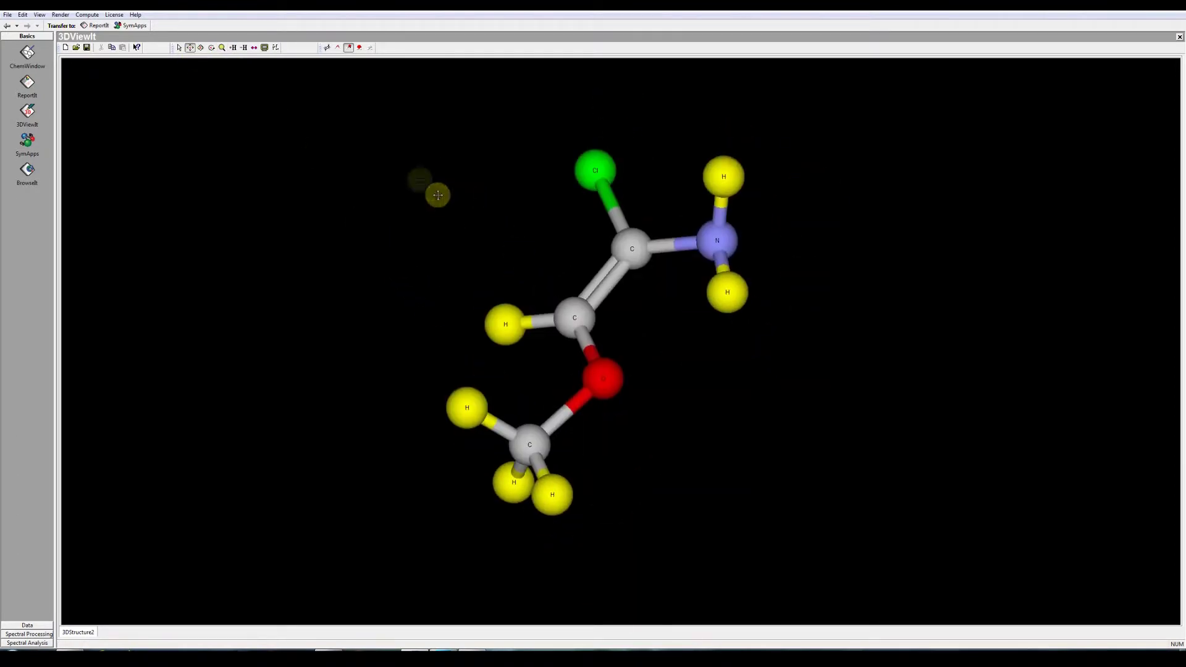
{"action": "left_click", "coordinate": [211, 49]}
{"action": "left_click_drag", "start_coordinate": [552, 200], "coordinate": [662, 276]}
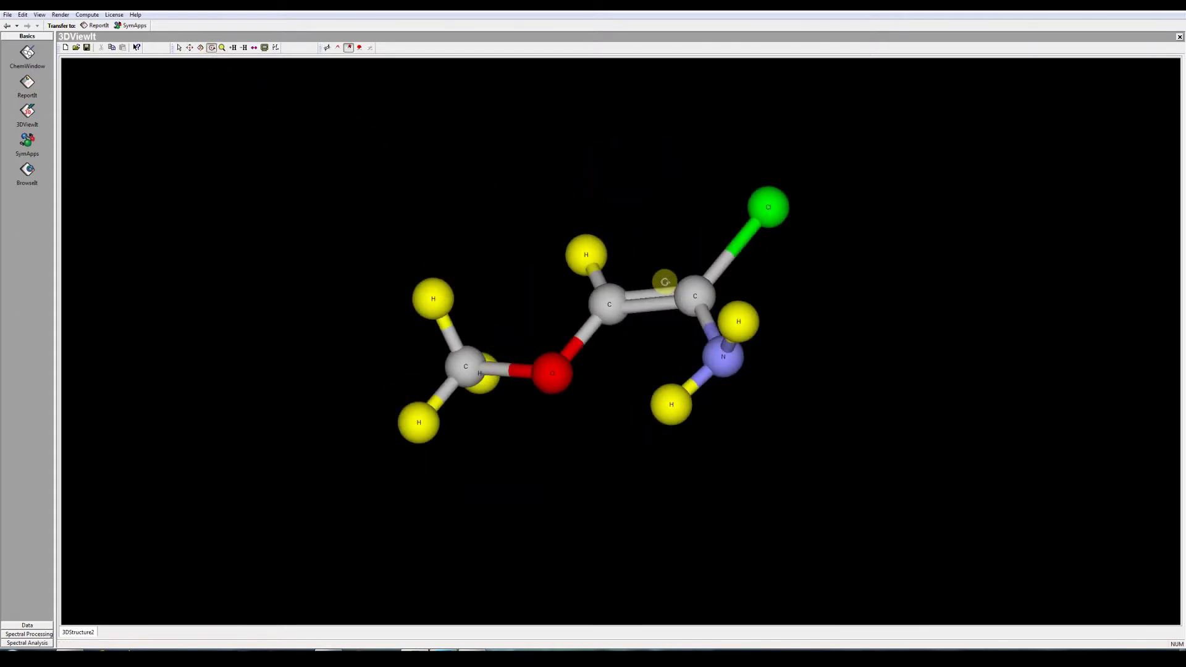
{"action": "left_click", "coordinate": [338, 48]}
{"action": "left_click_drag", "start_coordinate": [556, 252], "coordinate": [577, 307]}
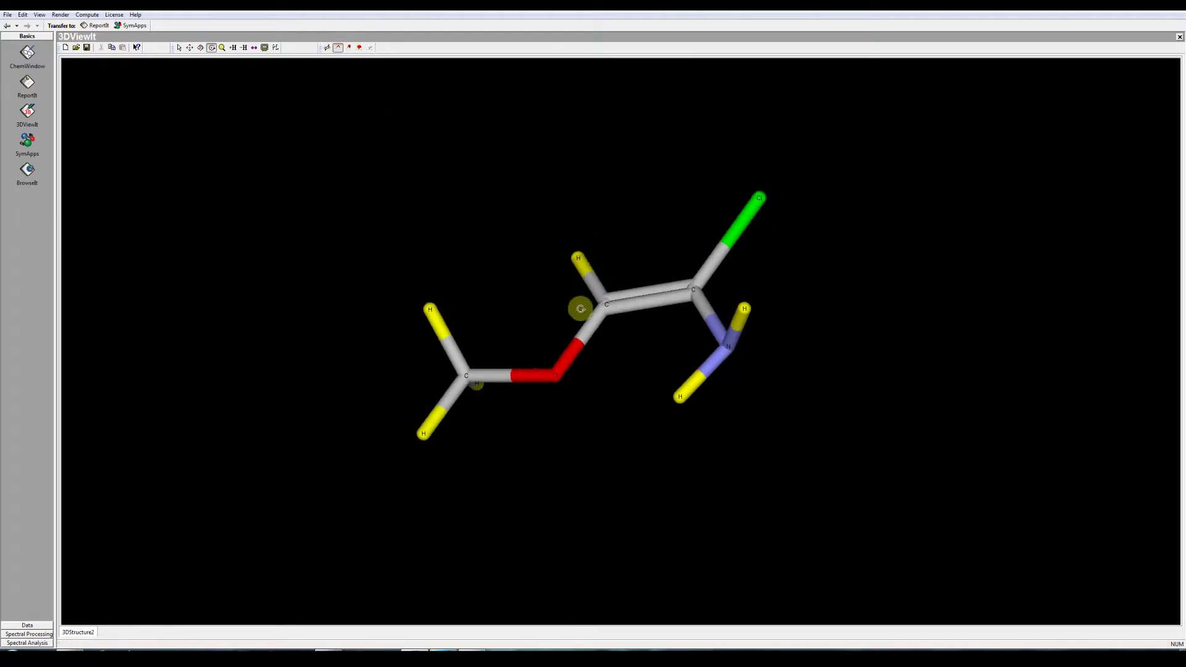
{"action": "left_click_drag", "start_coordinate": [495, 214], "coordinate": [339, 79]}
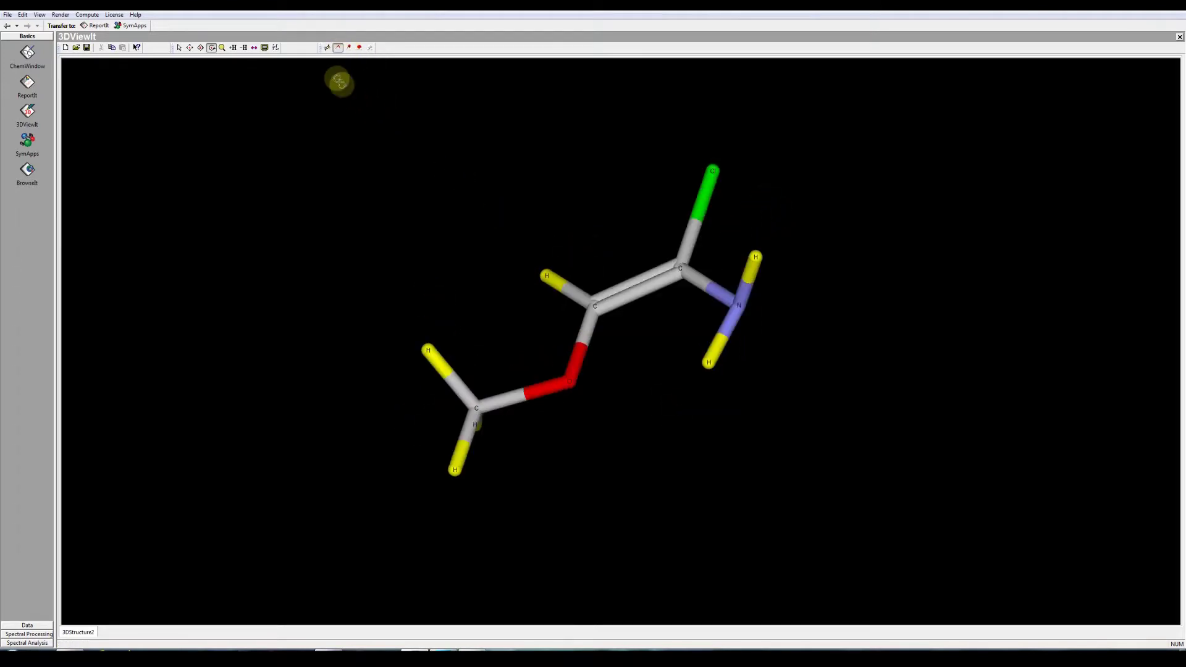
{"action": "left_click", "coordinate": [326, 49]}
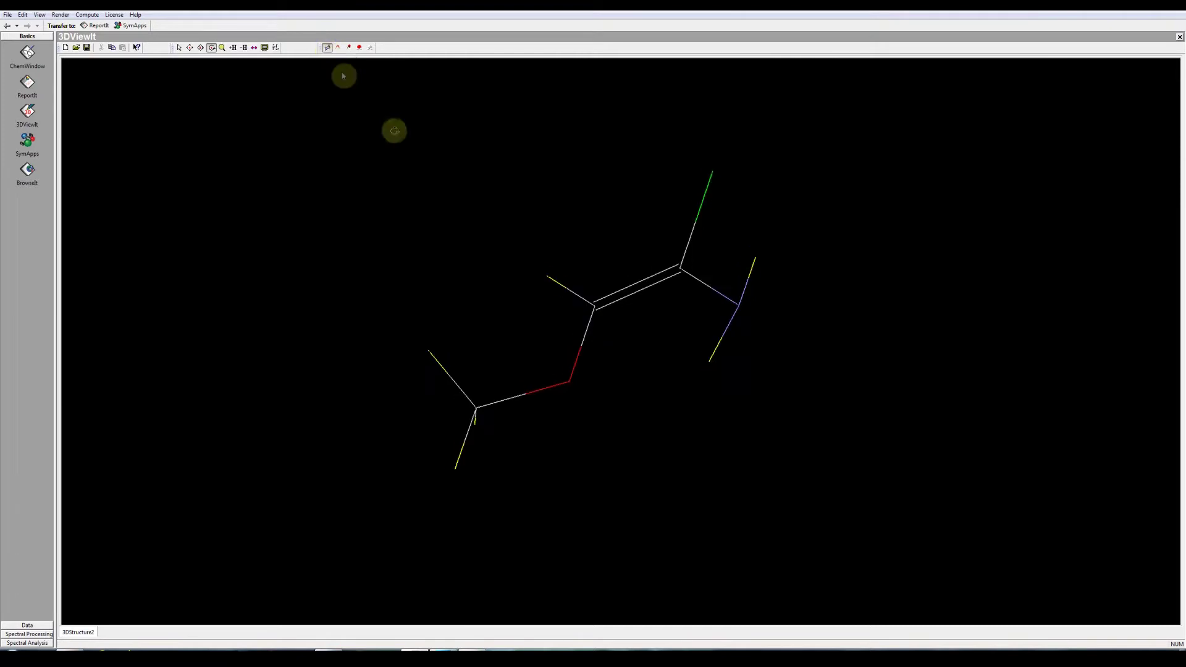
{"action": "left_click_drag", "start_coordinate": [437, 179], "coordinate": [498, 307]}
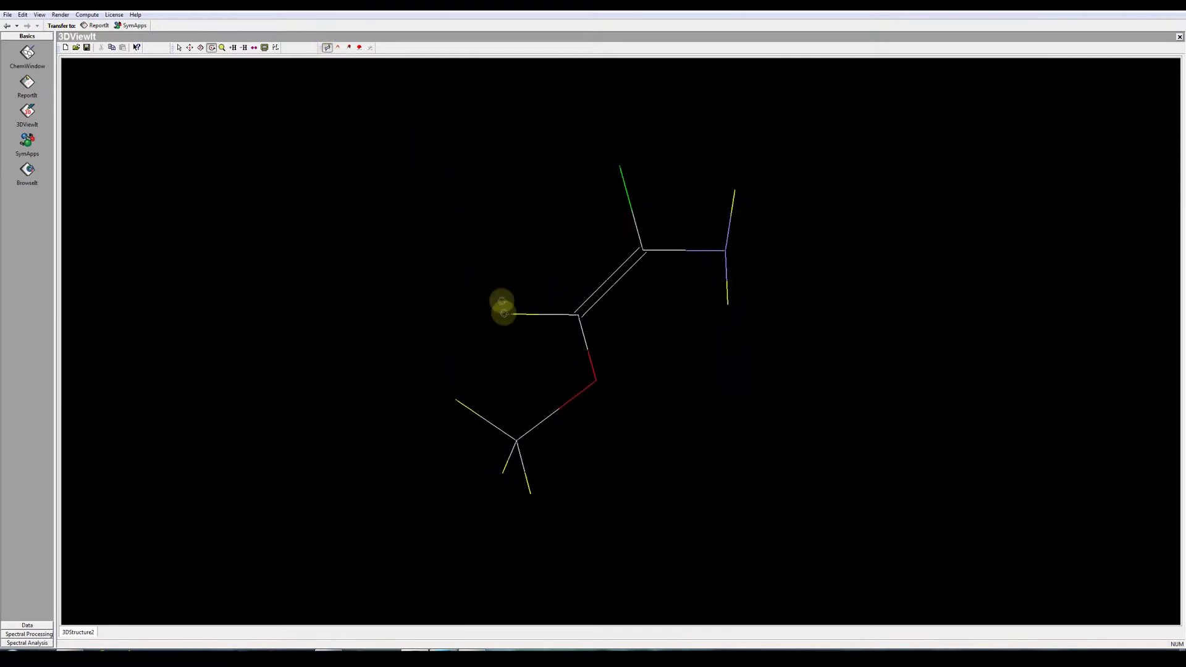
{"action": "left_click", "coordinate": [350, 50]}
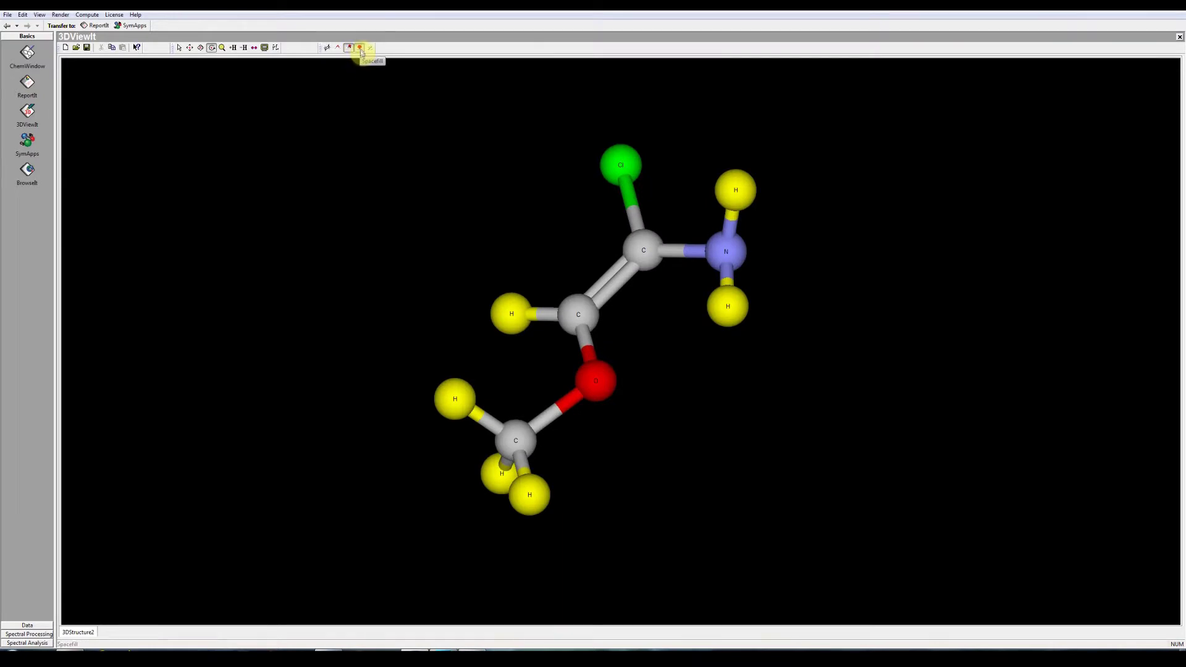
{"action": "left_click", "coordinate": [360, 49]}
{"action": "left_click_drag", "start_coordinate": [551, 268], "coordinate": [612, 369]}
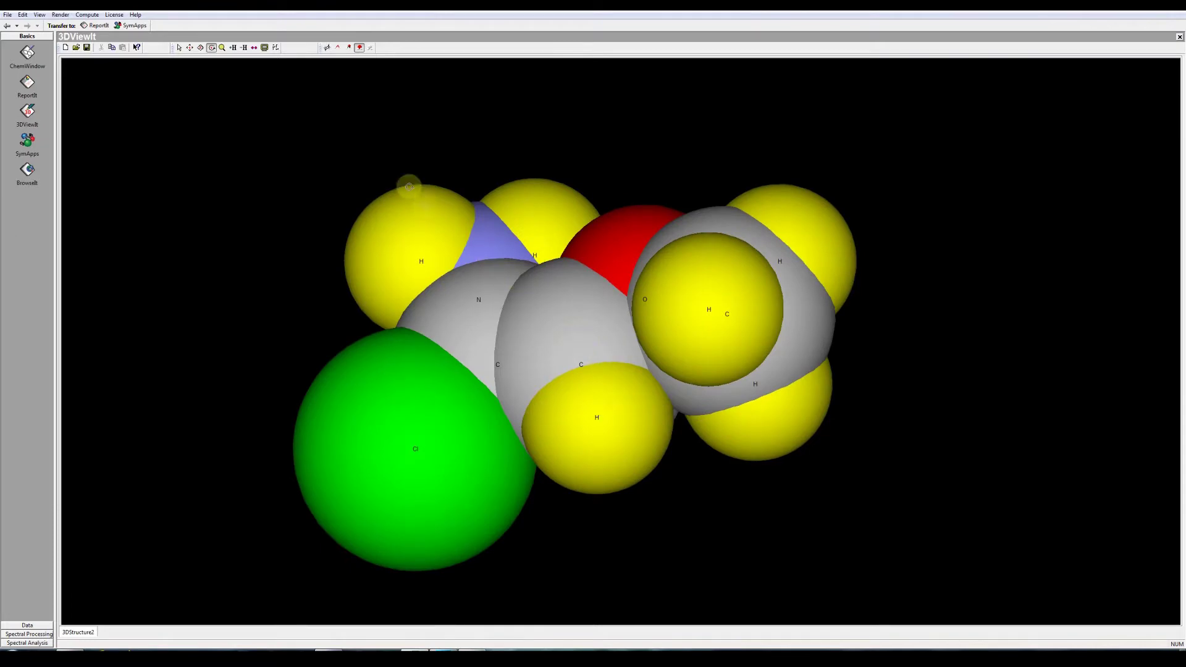
{"action": "left_click", "coordinate": [350, 49]}
Change the 3DViewIt background from white to dark grey in Structure Properties colours
{"action": "left_click_drag", "start_coordinate": [803, 259], "coordinate": [844, 261]}
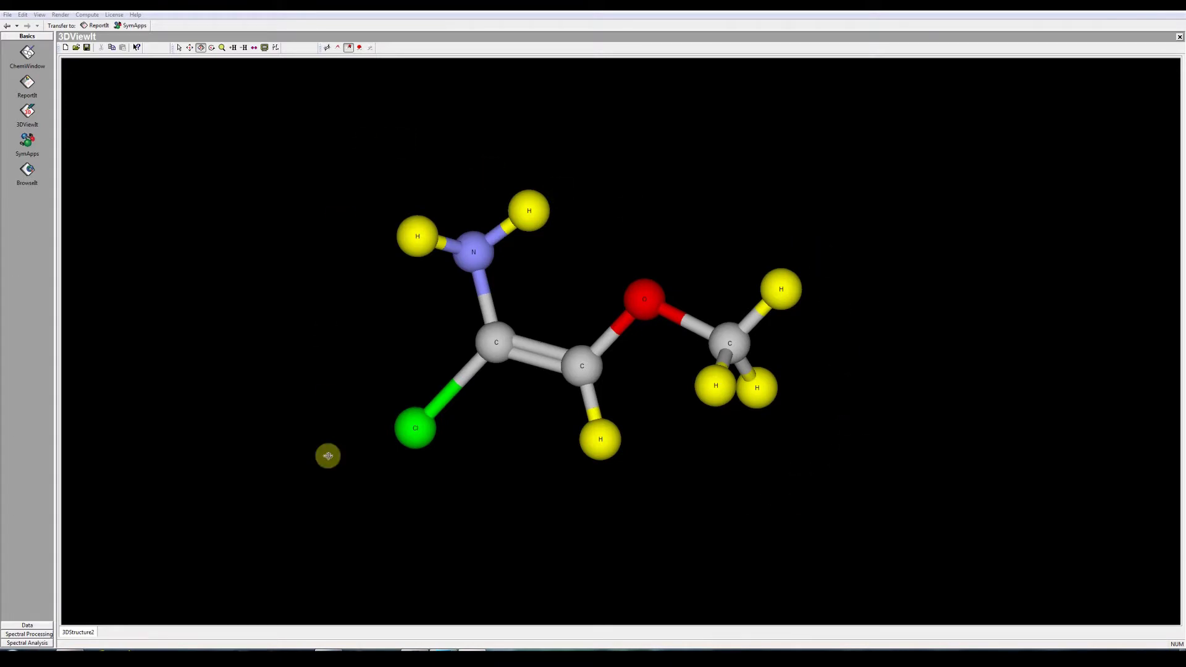
{"action": "left_click", "coordinate": [276, 48]}
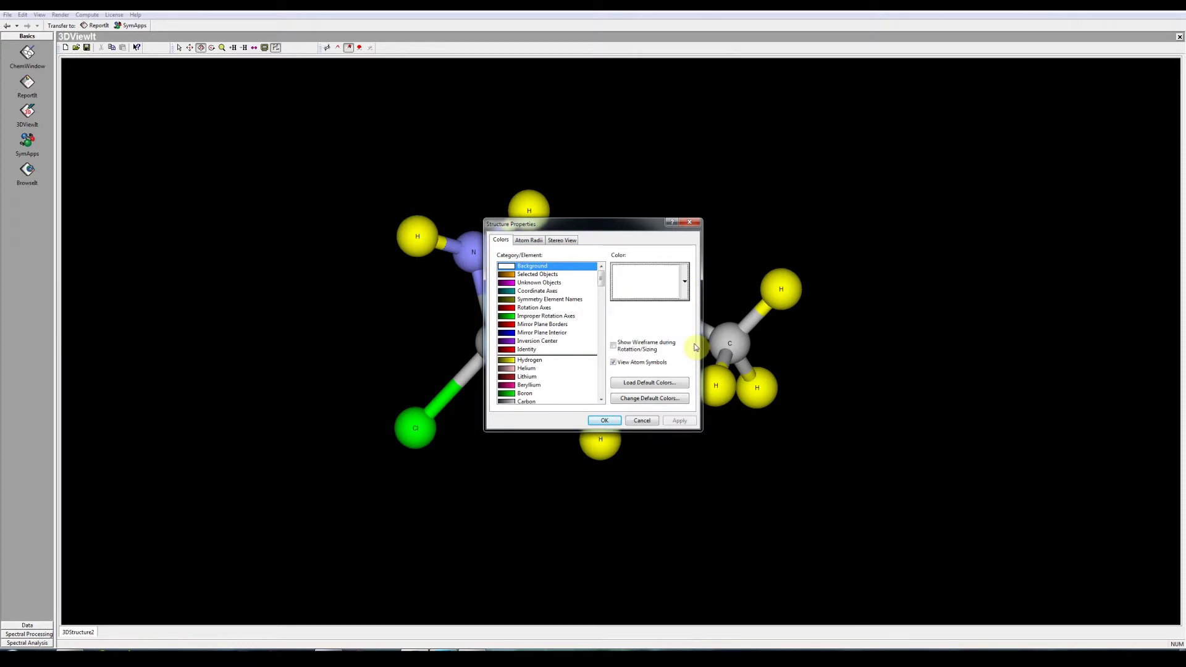
{"action": "left_click", "coordinate": [681, 422]}
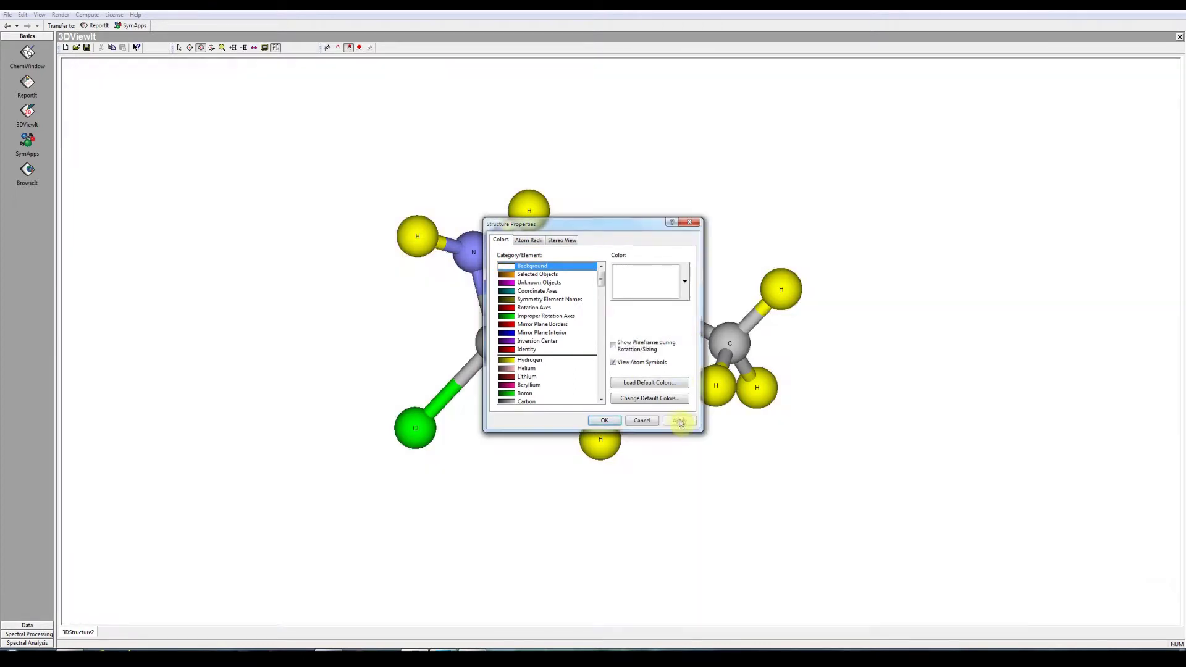
{"action": "left_click", "coordinate": [605, 421]}
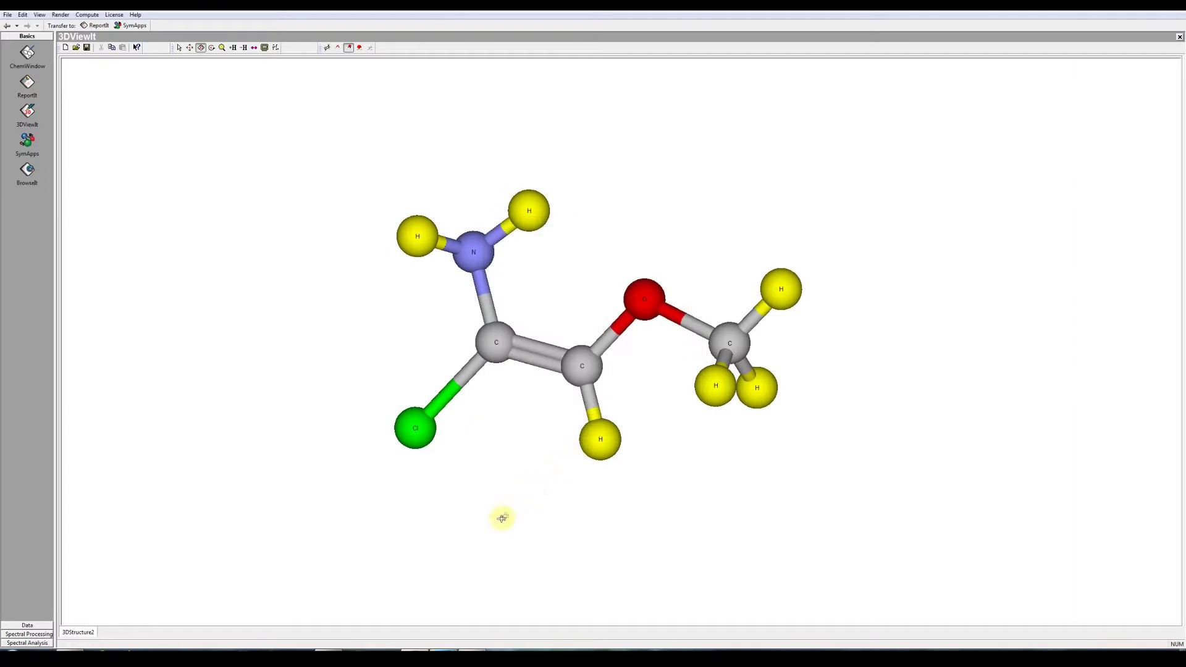
{"action": "left_click", "coordinate": [272, 649]}
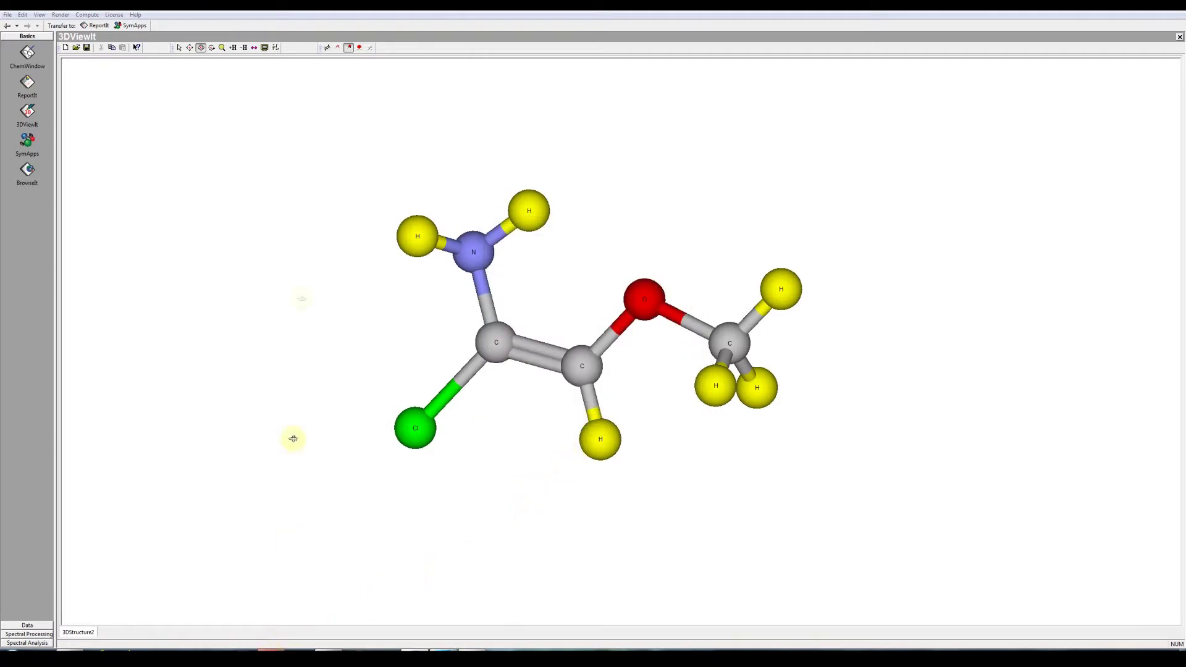
{"action": "left_click_drag", "start_coordinate": [352, 163], "coordinate": [814, 493]}
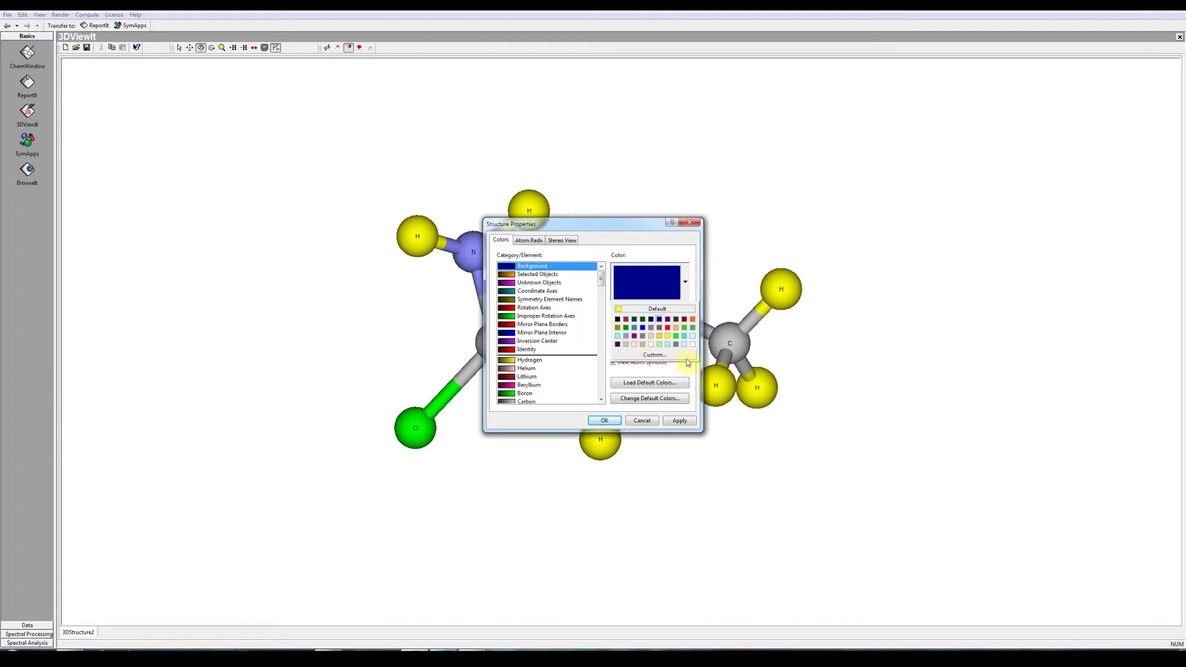
{"action": "left_click", "coordinate": [676, 323]}
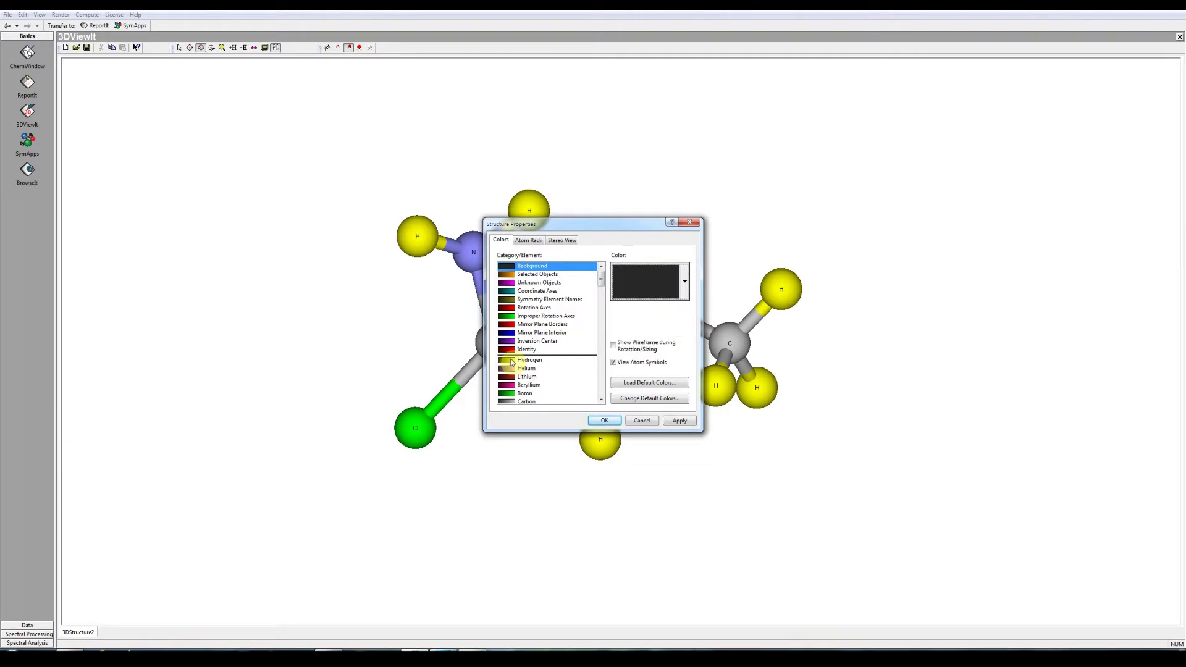
{"action": "mouse_move", "coordinate": [601, 282]}
{"action": "left_mouse_down"}
{"action": "mouse_move", "coordinate": [601, 320]}
{"action": "mouse_move", "coordinate": [596, 279]}
{"action": "left_mouse_up"}
{"action": "left_click", "coordinate": [605, 421]}
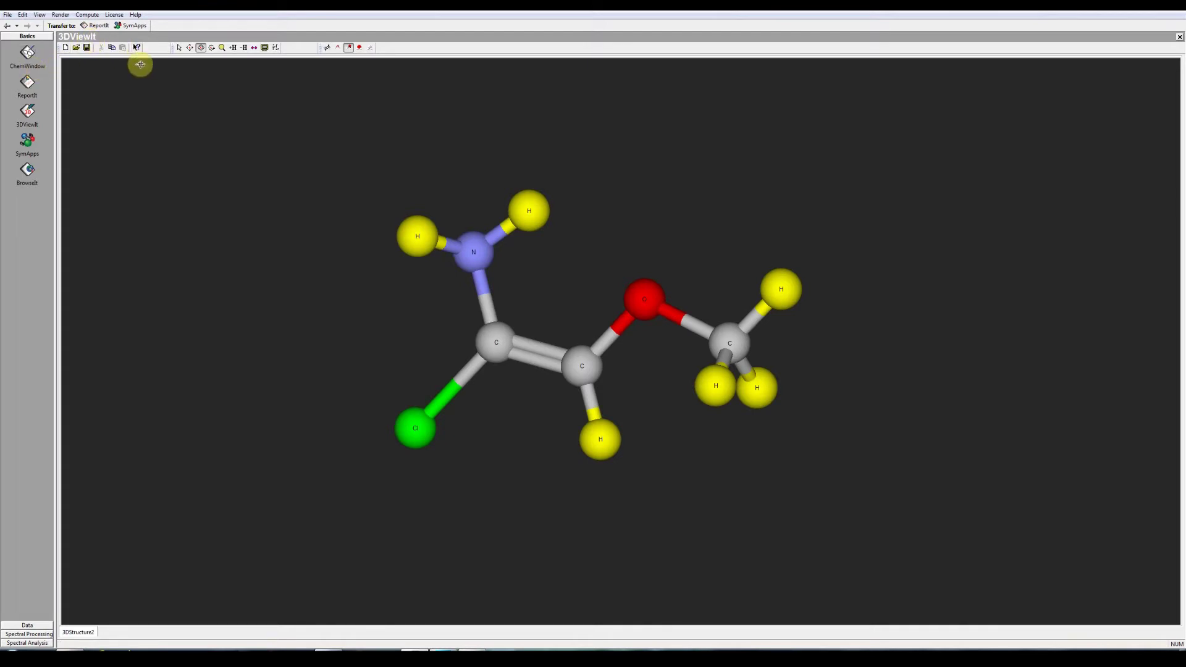
Transfer the molecule from ChemWindow to SymApps and re-compute its point groups to C1
{"action": "left_click", "coordinate": [27, 55]}
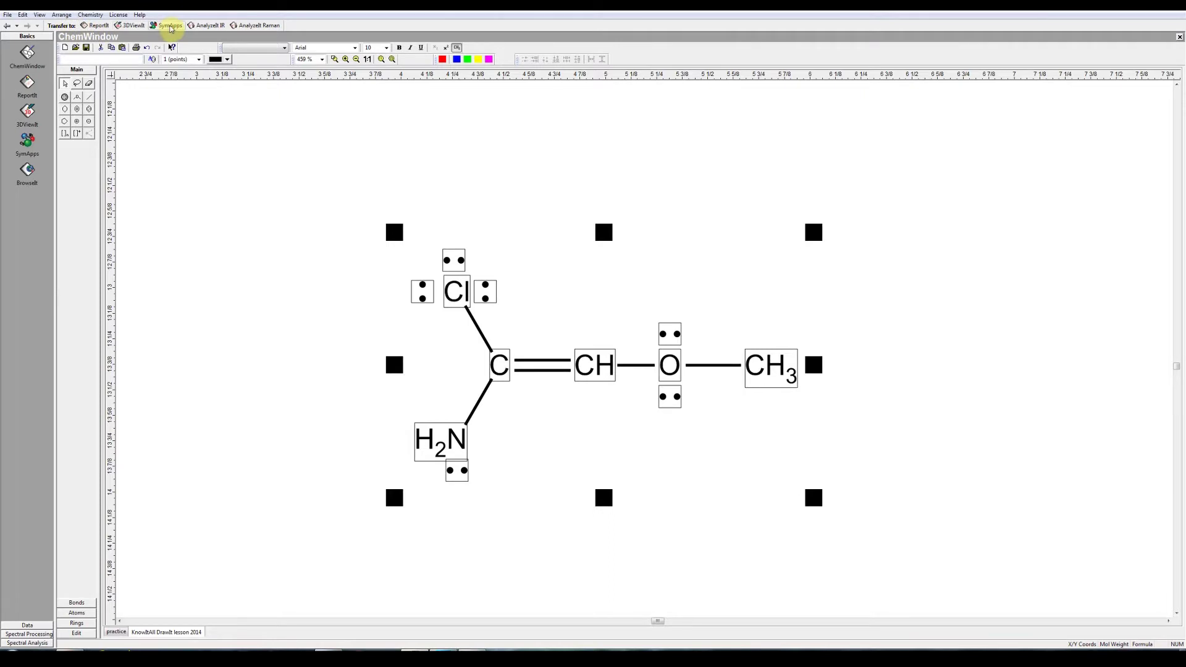
{"action": "left_click", "coordinate": [170, 25]}
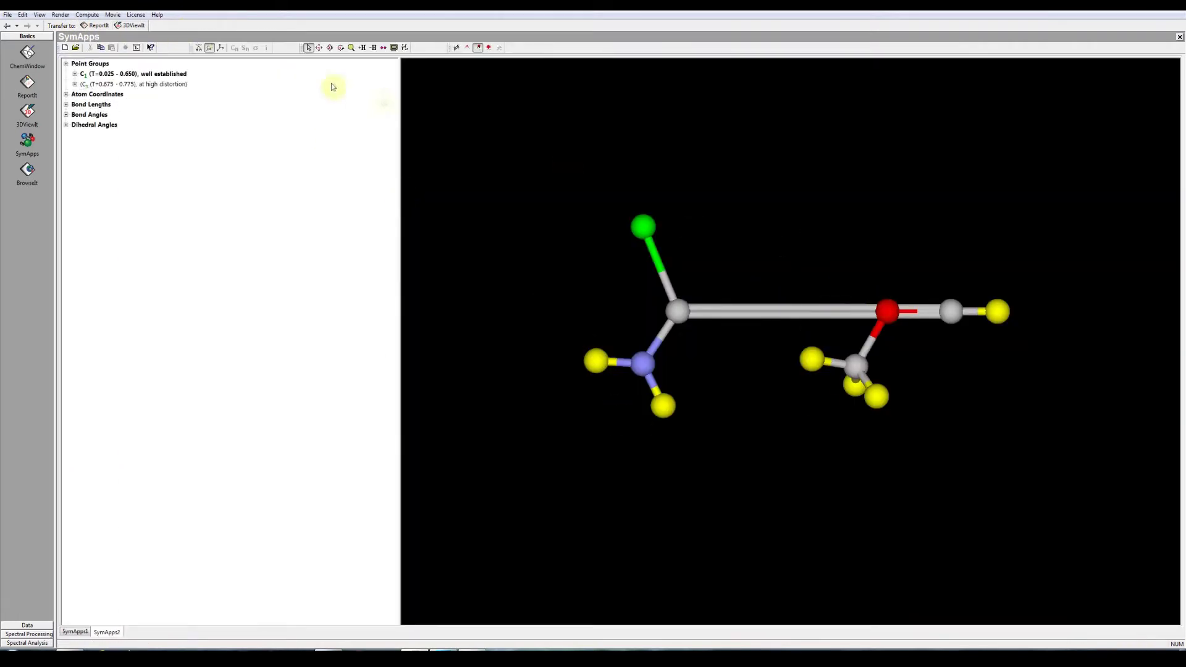
{"action": "left_click", "coordinate": [87, 15]}
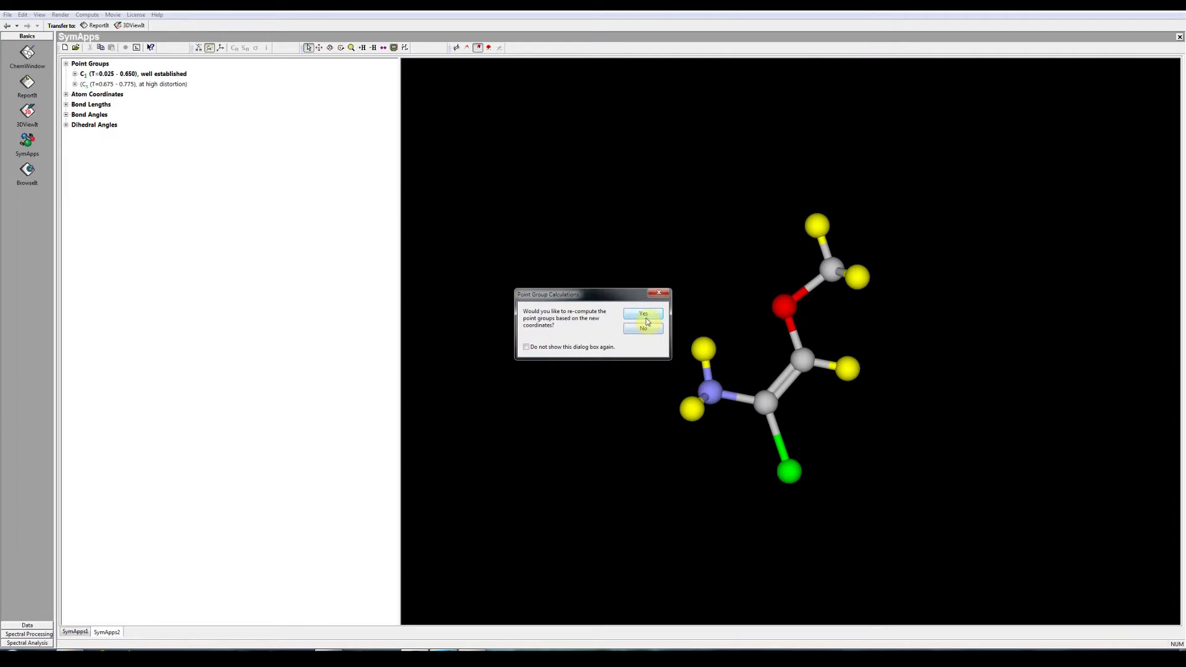
{"action": "left_click", "coordinate": [644, 316]}
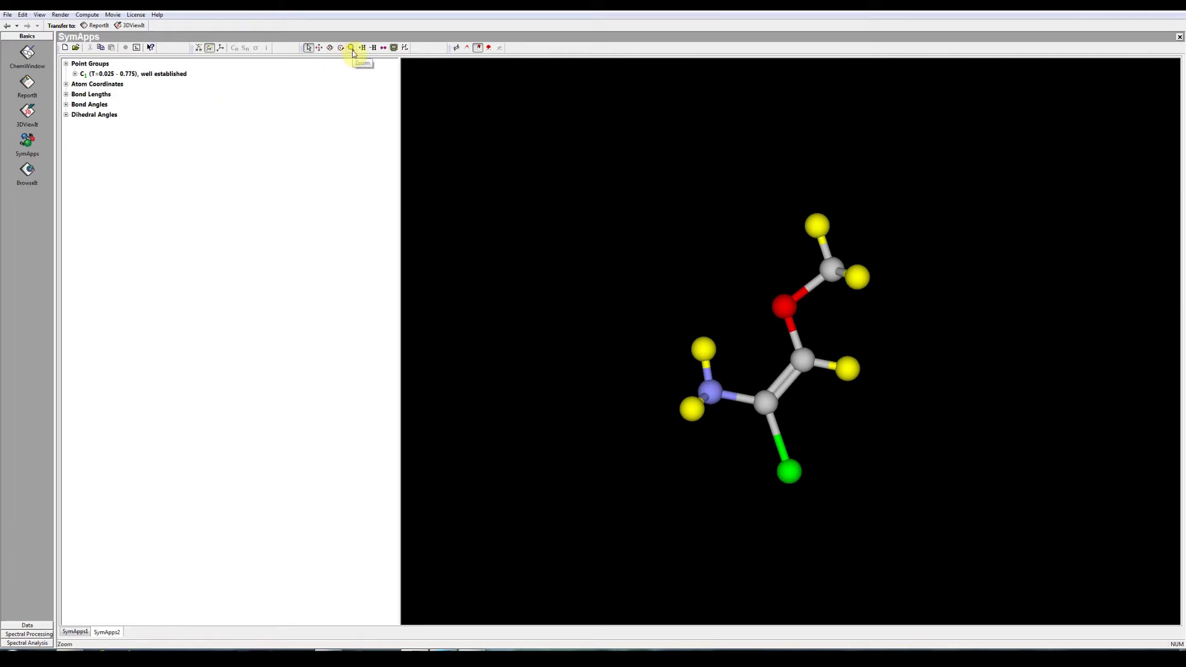
Zoom in on the molecule and show element labels on every atom
{"action": "left_click", "coordinate": [352, 50]}
{"action": "left_click_drag", "start_coordinate": [818, 379], "coordinate": [636, 278]}
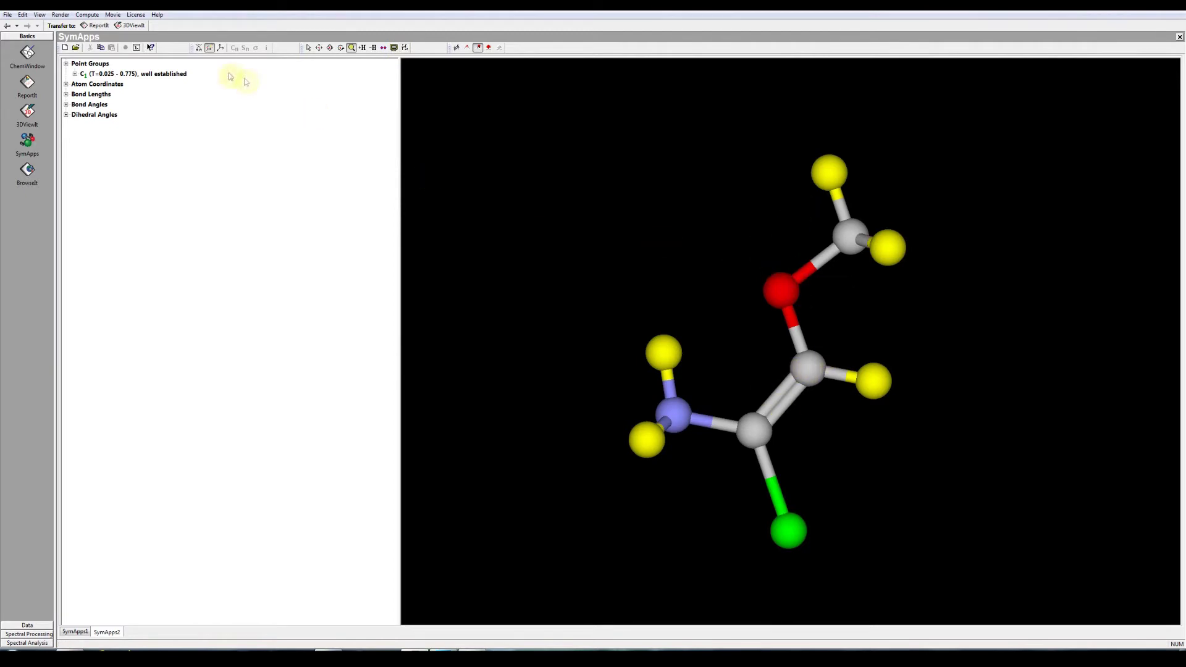
{"action": "left_click", "coordinate": [39, 15]}
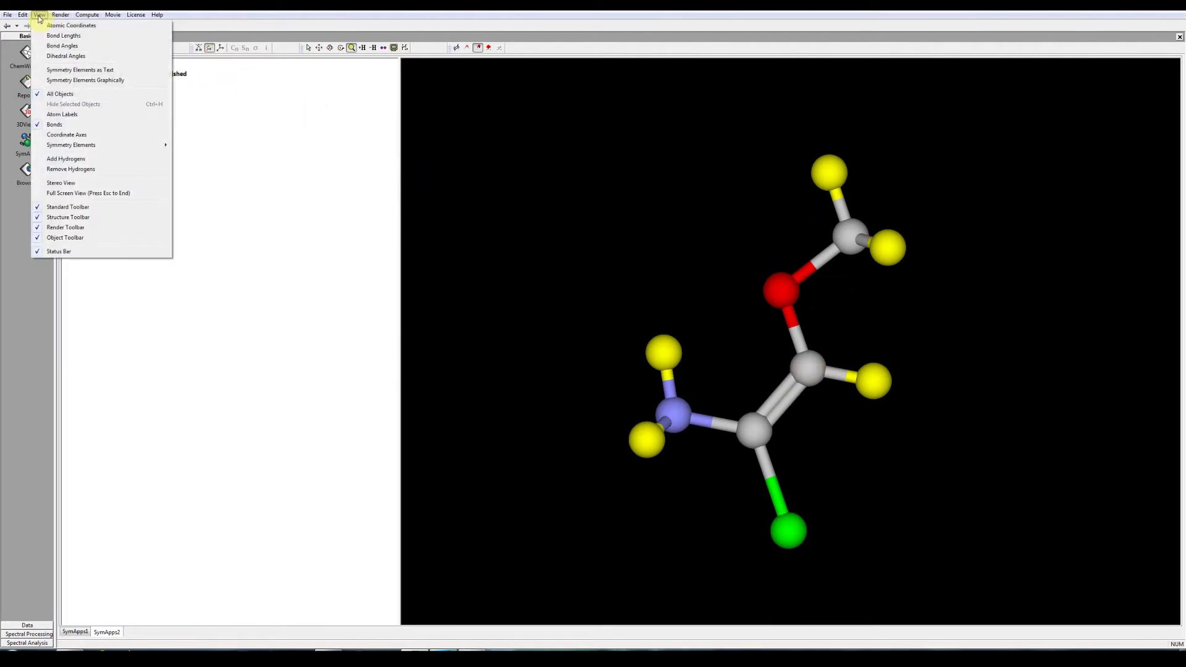
{"action": "left_click", "coordinate": [60, 114]}
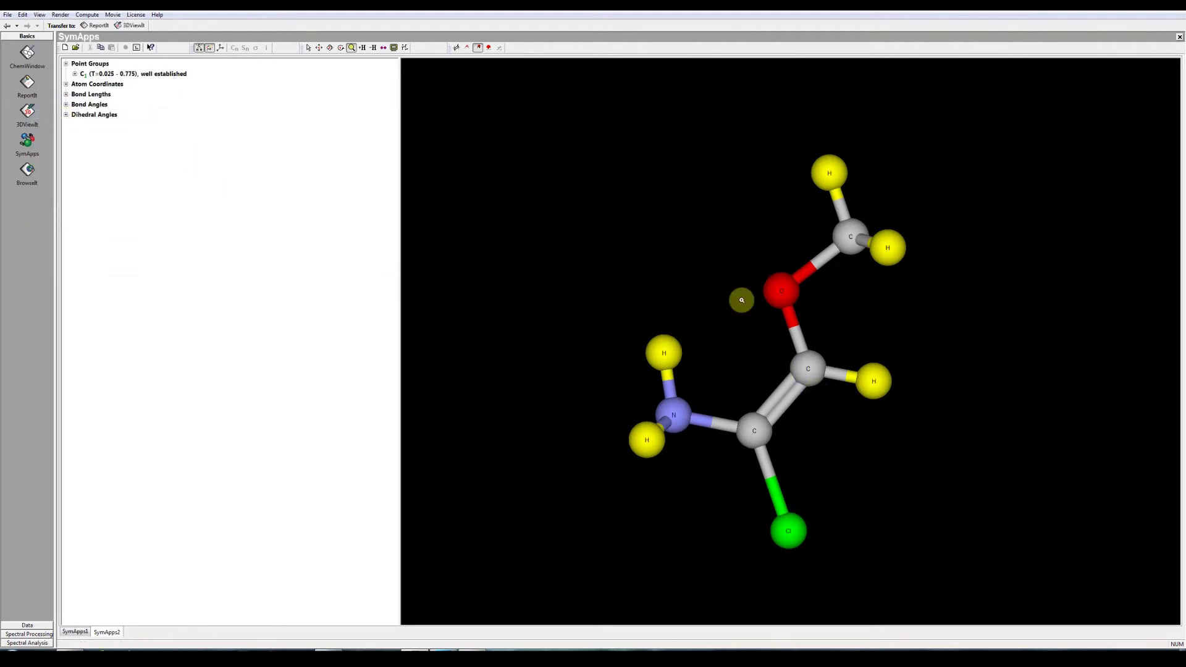
{"action": "mouse_move", "coordinate": [807, 382]}
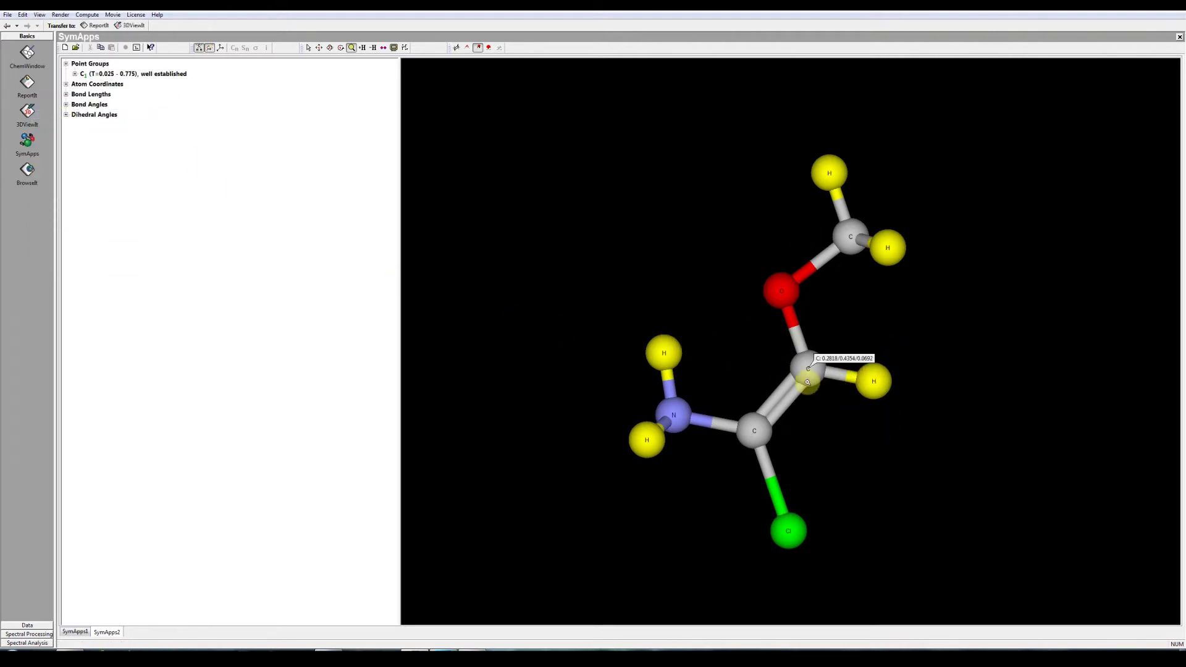
Show the coordinate axes, orbit the chloro-methoxyvinylamine model to a new orientation, then hide the axes
{"action": "left_click", "coordinate": [40, 15]}
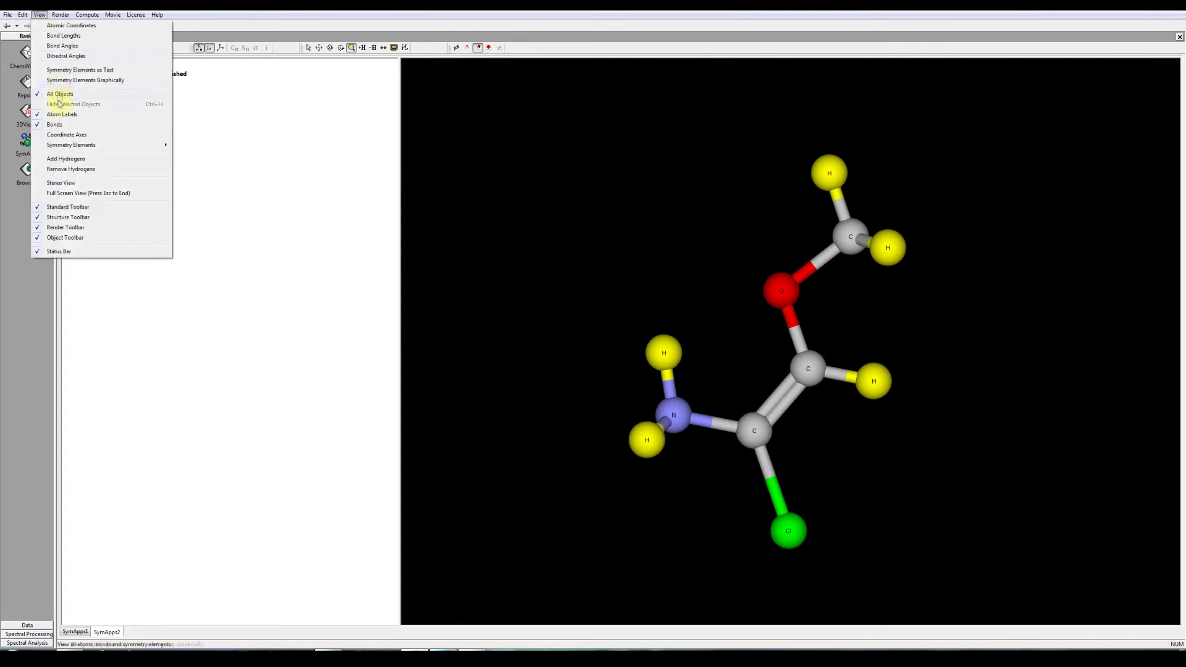
{"action": "left_click", "coordinate": [60, 135]}
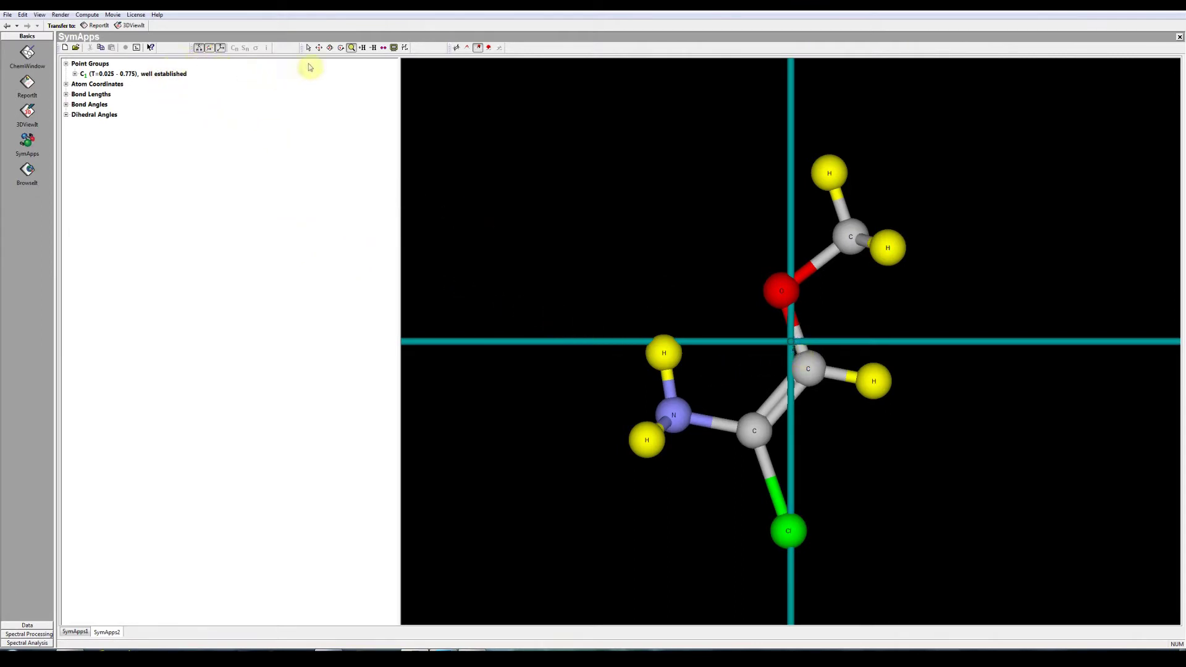
{"action": "left_click", "coordinate": [329, 49]}
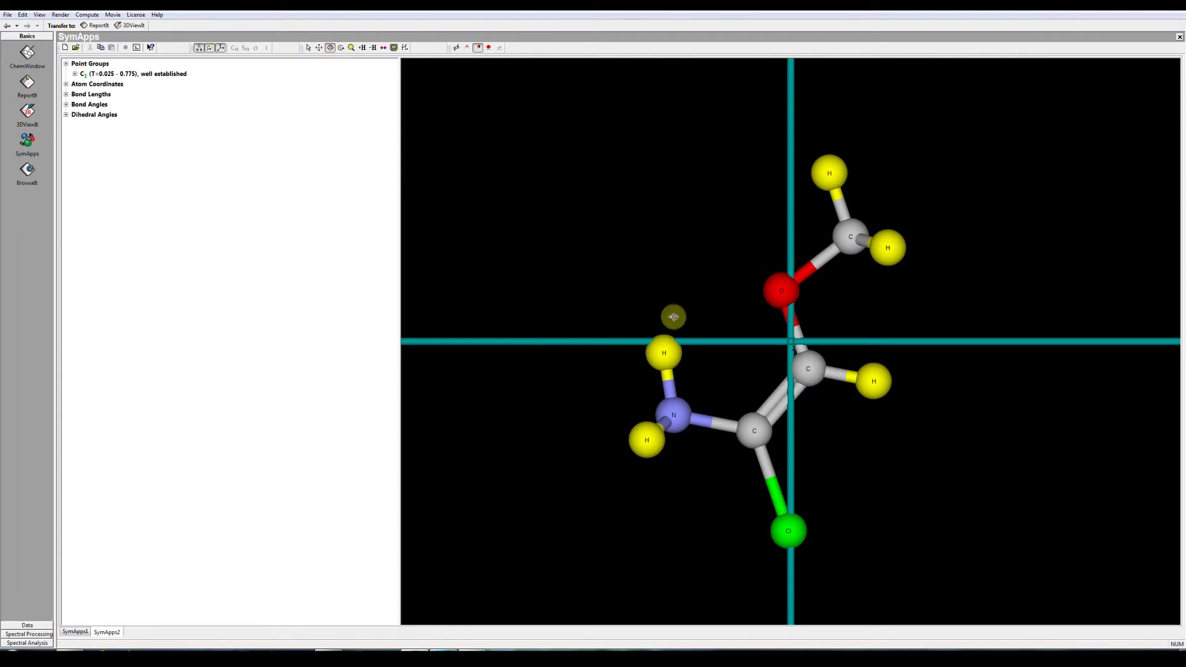
{"action": "left_click_drag", "start_coordinate": [674, 315], "coordinate": [602, 262]}
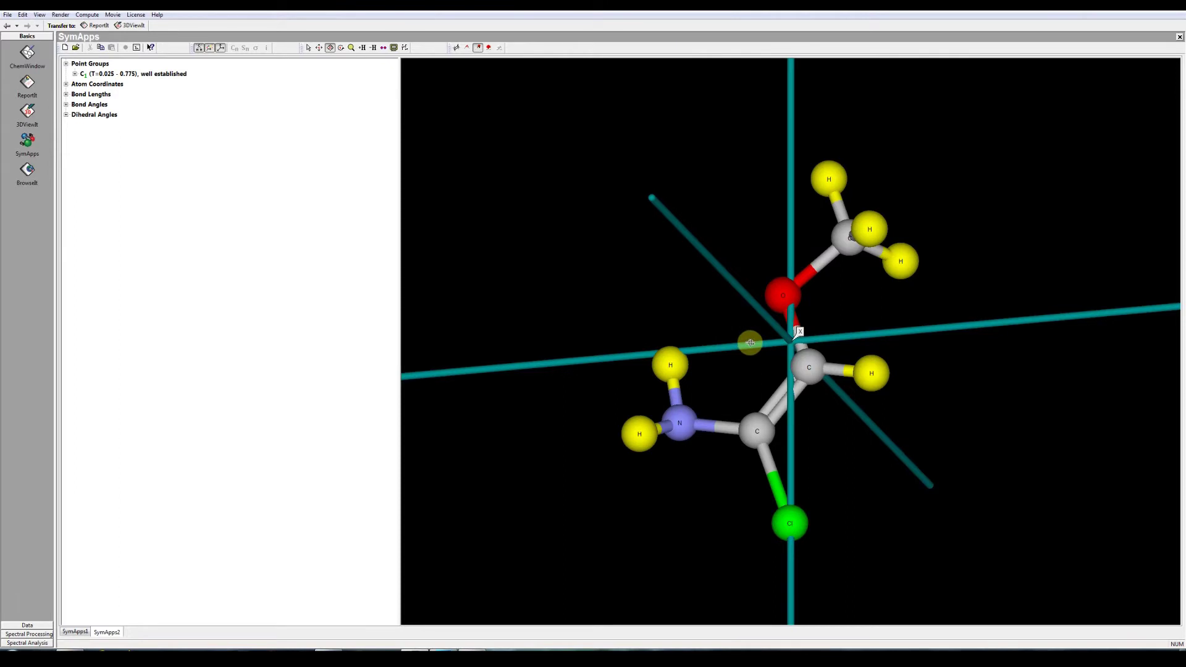
{"action": "left_click", "coordinate": [39, 14]}
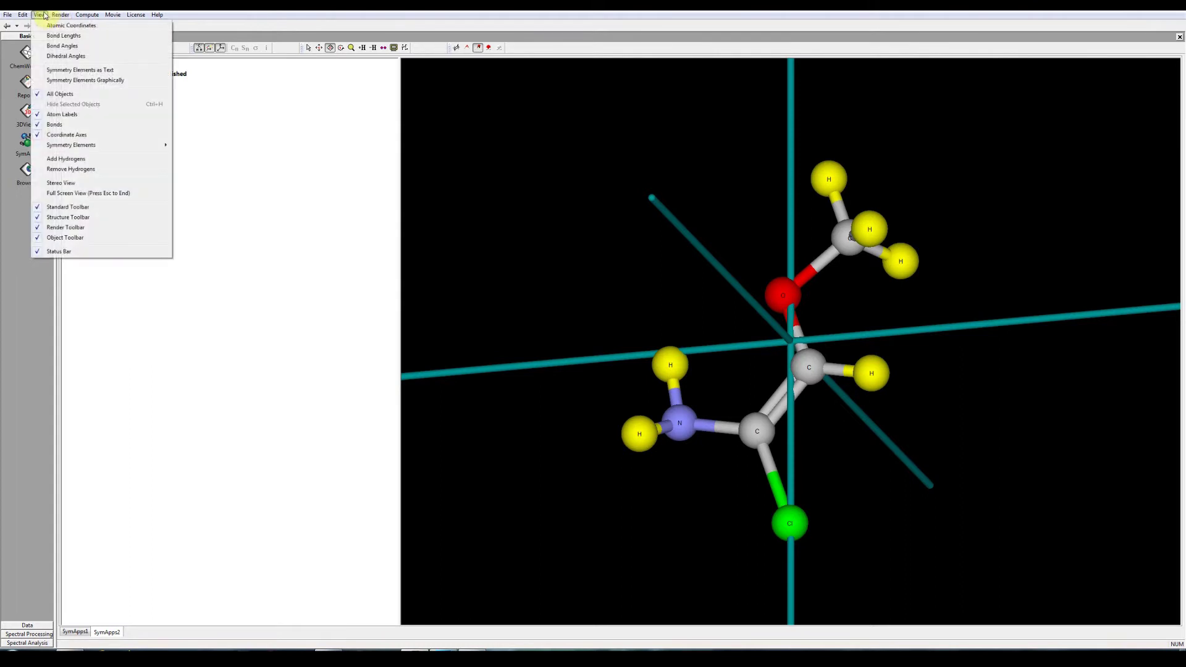
{"action": "left_click", "coordinate": [73, 135]}
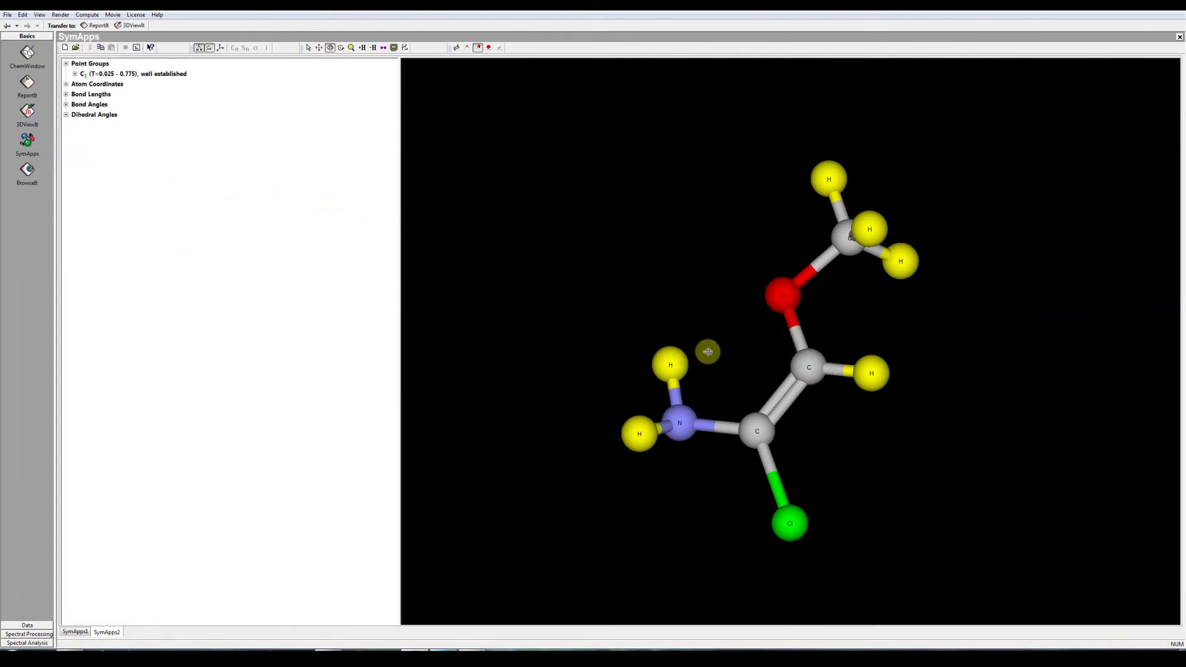
Set up a spin-about-the-axis movie with frame width and height of 400 pixels
{"action": "left_click", "coordinate": [112, 15]}
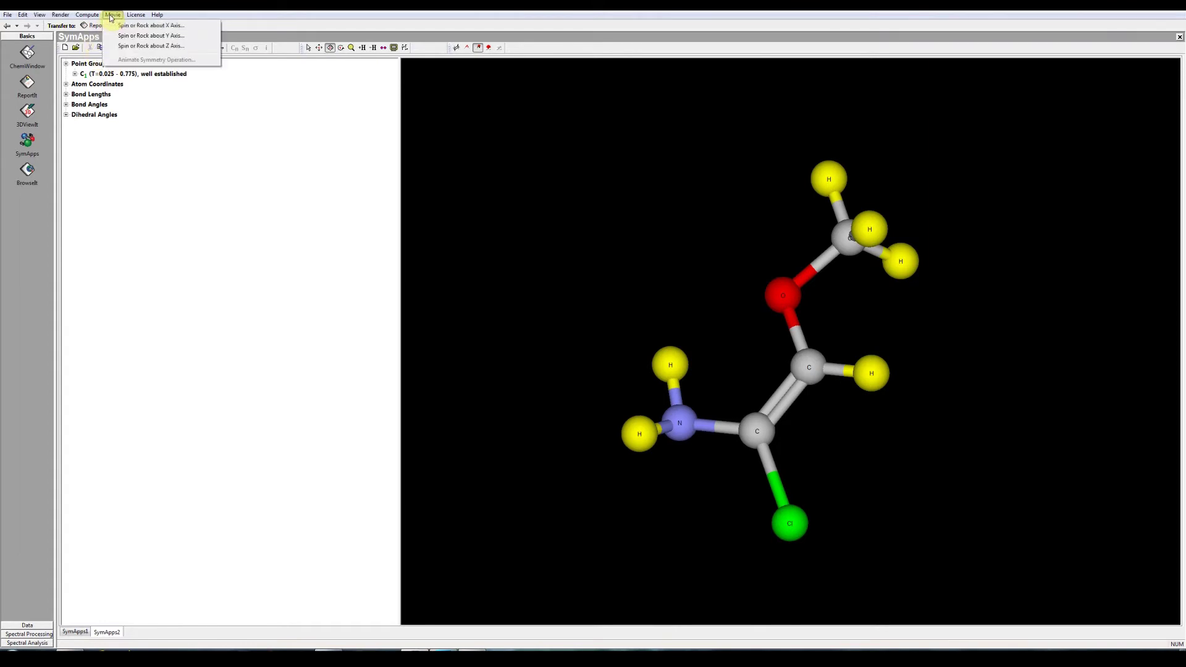
{"action": "left_click", "coordinate": [140, 26]}
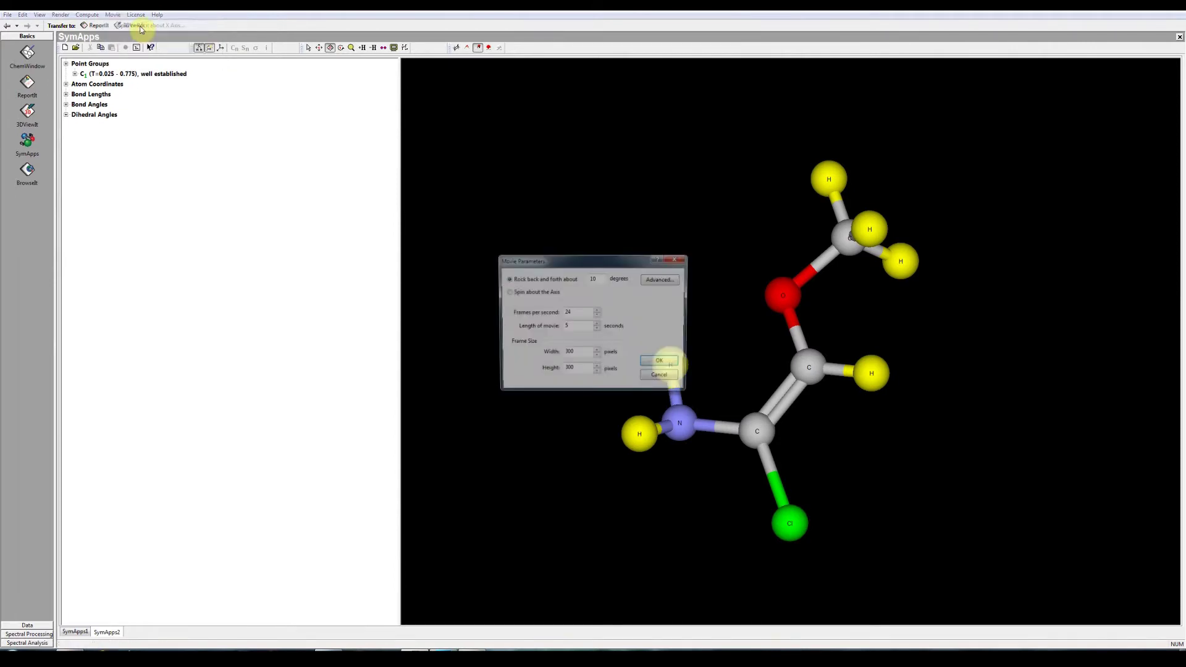
{"action": "left_click", "coordinate": [508, 292]}
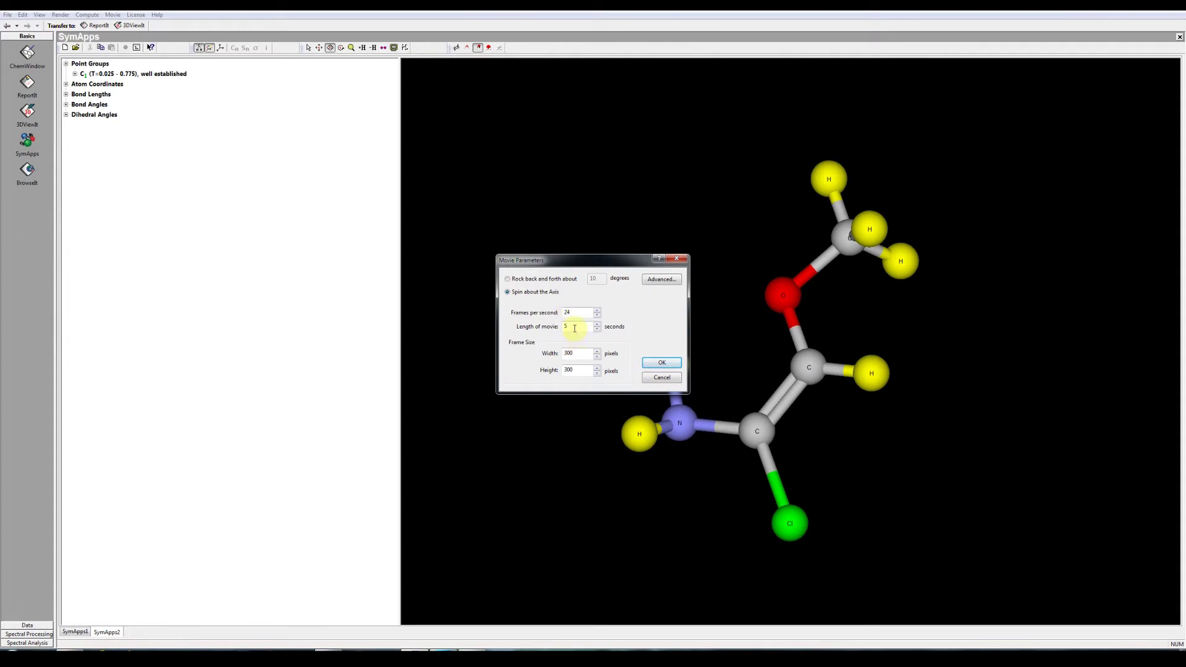
{"action": "left_click", "coordinate": [596, 352]}
{"action": "type", "text": "40"}
{"action": "left_click_drag", "start_coordinate": [584, 370], "coordinate": [561, 370]}
{"action": "type", "text": "4"}
Keep Full Frames (Uncompressed) as the movie's video compressor
{"action": "left_click", "coordinate": [659, 282]}
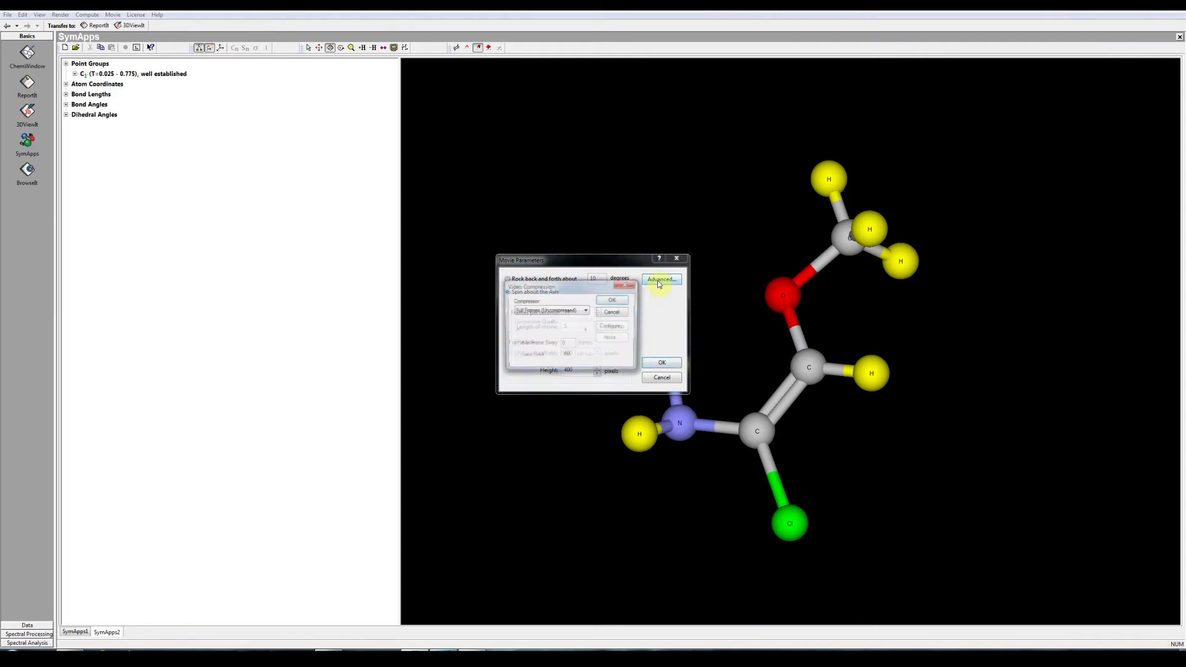
{"action": "left_click", "coordinate": [587, 312]}
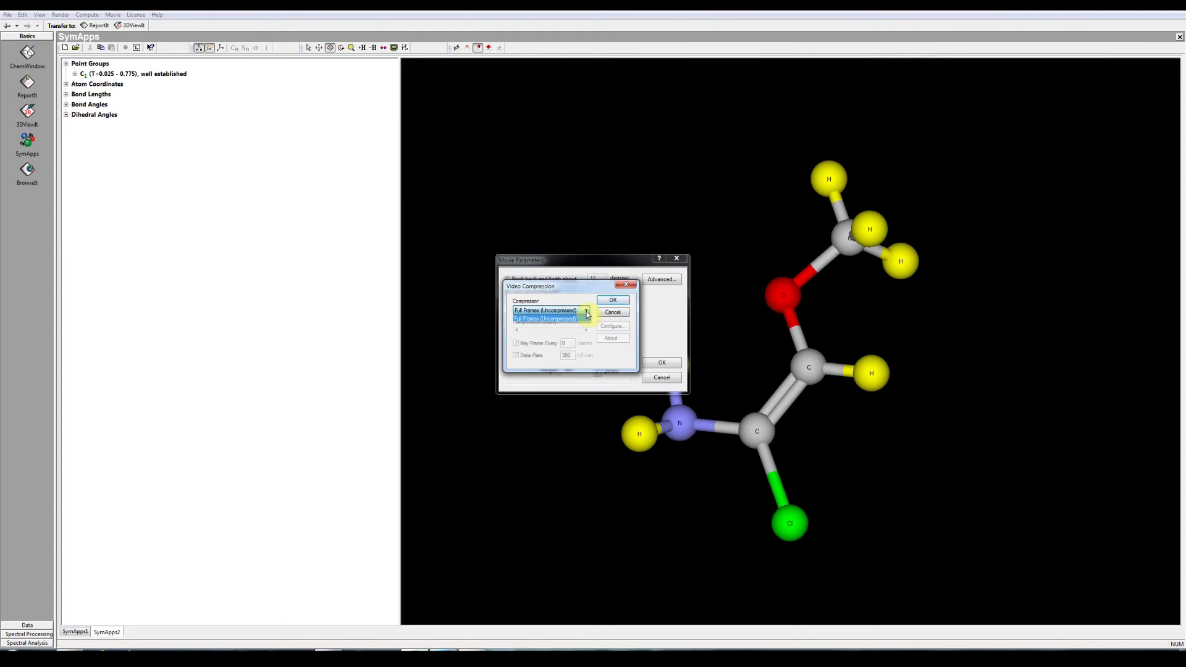
{"action": "left_click", "coordinate": [587, 314]}
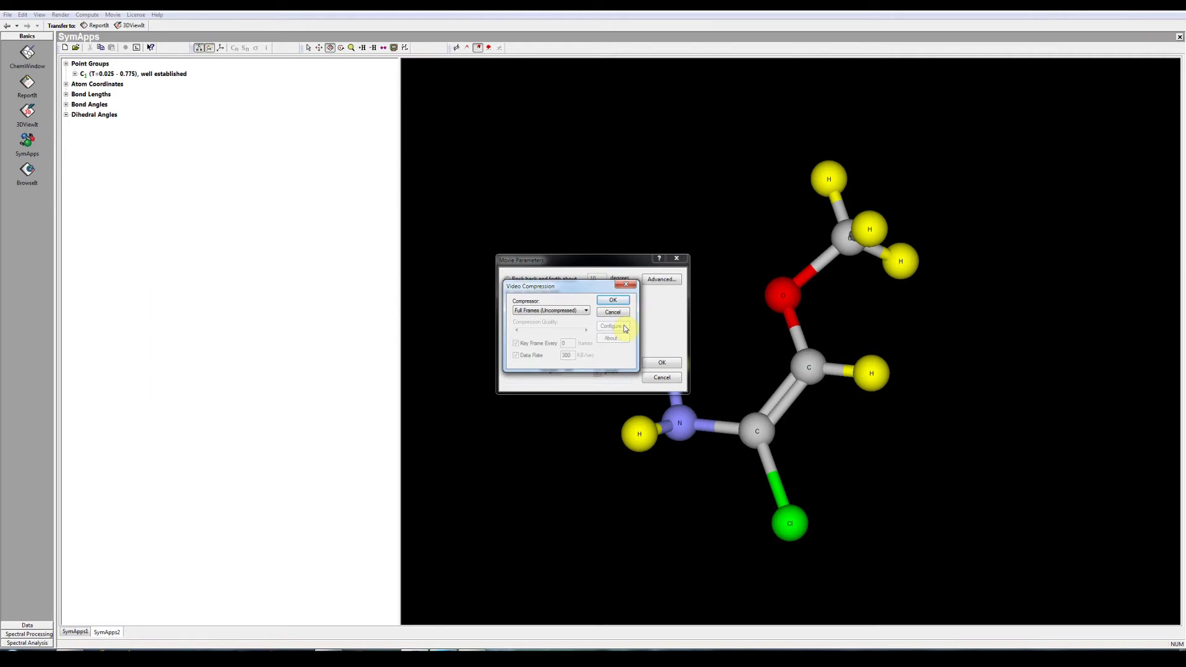
{"action": "left_click", "coordinate": [613, 300]}
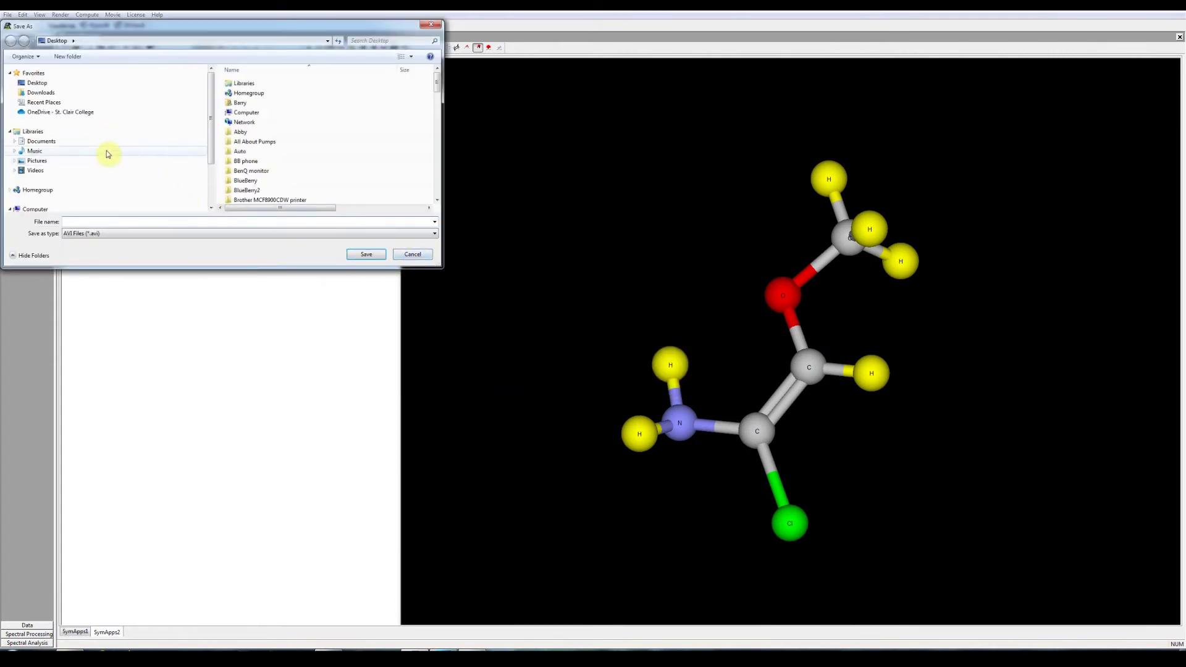
Save the spin movie to the Desktop as the AVI file 'animation' and play it full screen
{"action": "left_click", "coordinate": [41, 83]}
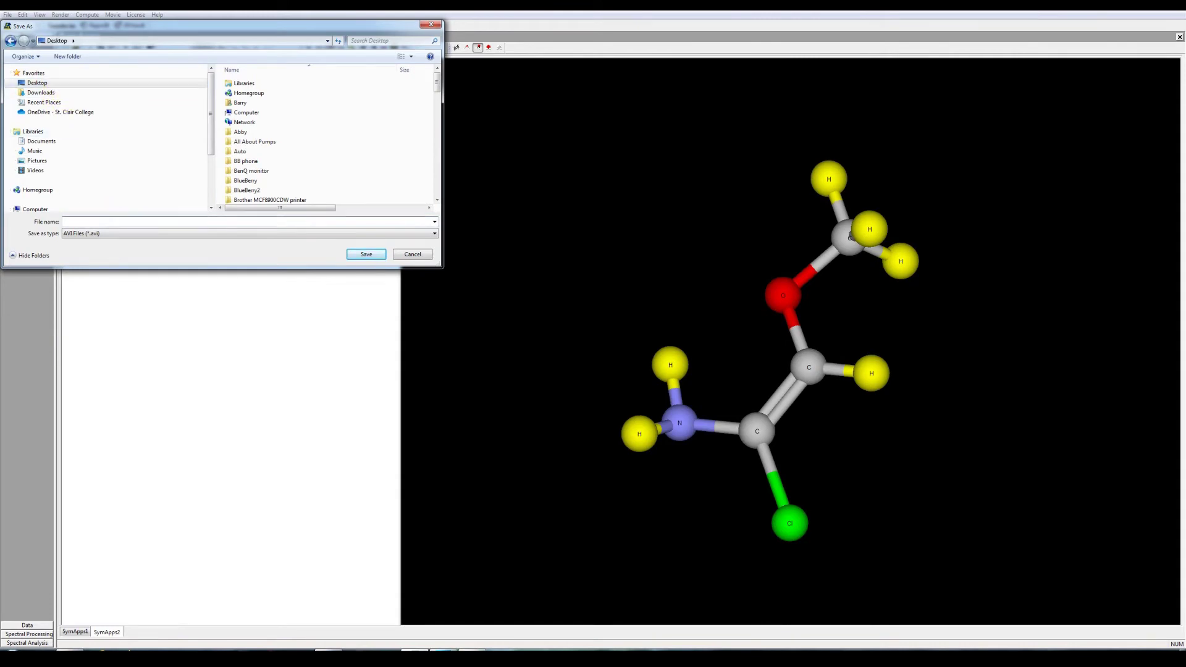
{"action": "left_click", "coordinate": [104, 222]}
{"action": "type", "text": "animation"}
{"action": "left_click", "coordinate": [100, 233]}
{"action": "left_click", "coordinate": [365, 255]}
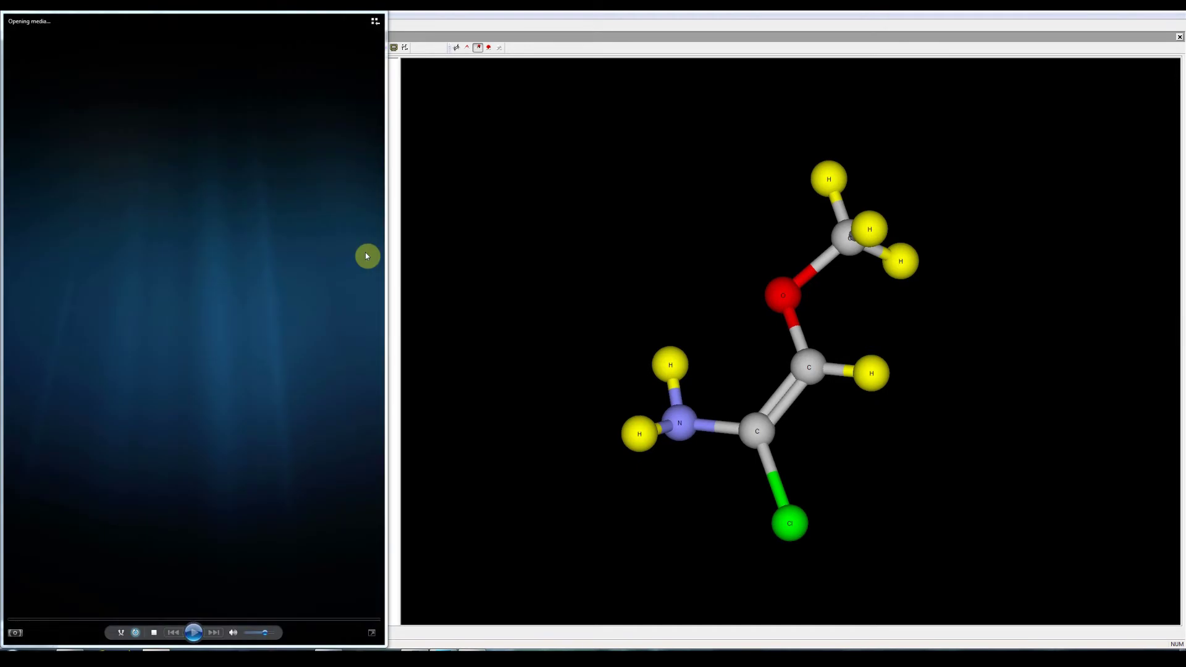
{"action": "double_click", "coordinate": [366, 255]}
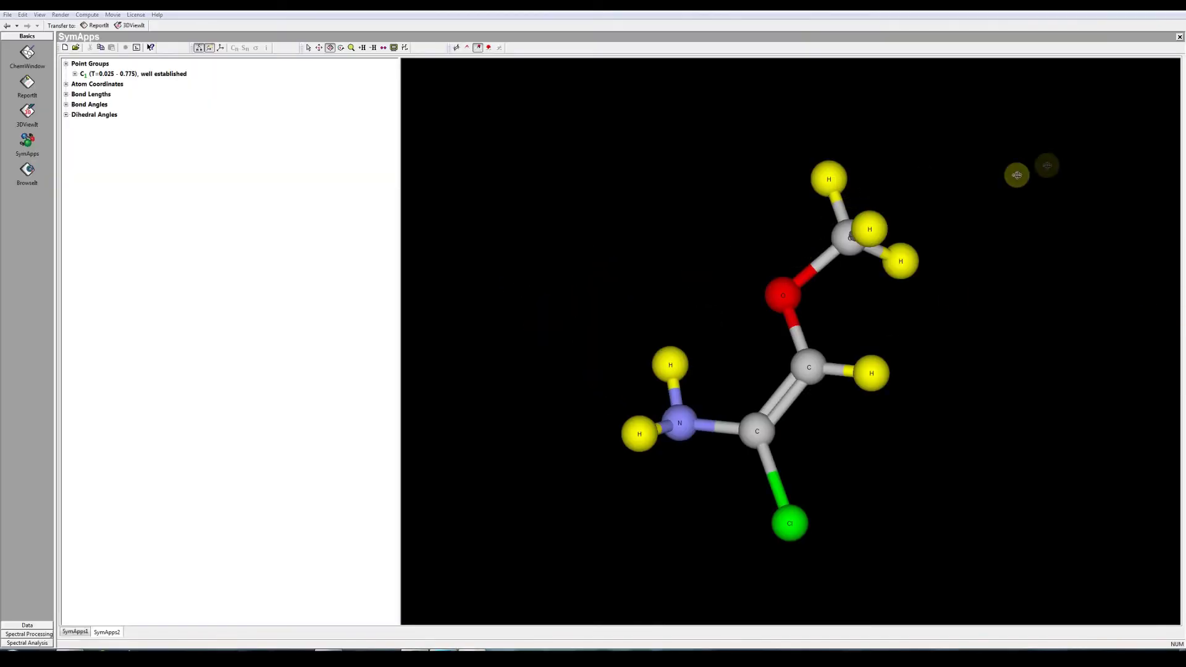
Close the SymApps2 document holding the molecule
{"action": "left_click", "coordinate": [1180, 37]}
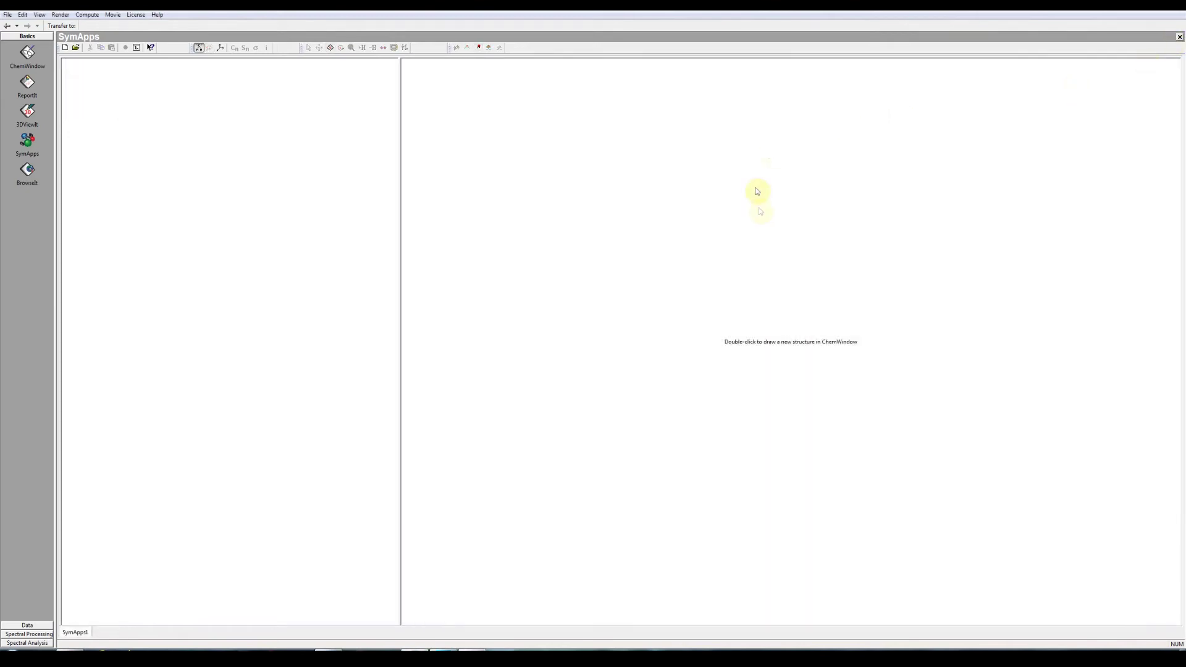